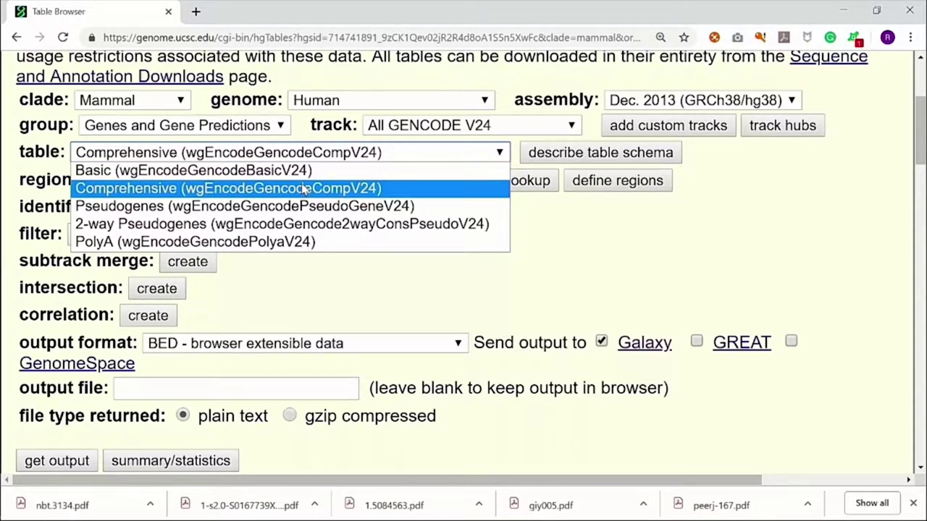
Step: Select the Comprehensive (wgEncodeGencodeCompV24) table for the query and check the table setting in the Galaxy 101 tutorial
left_click(305, 190)
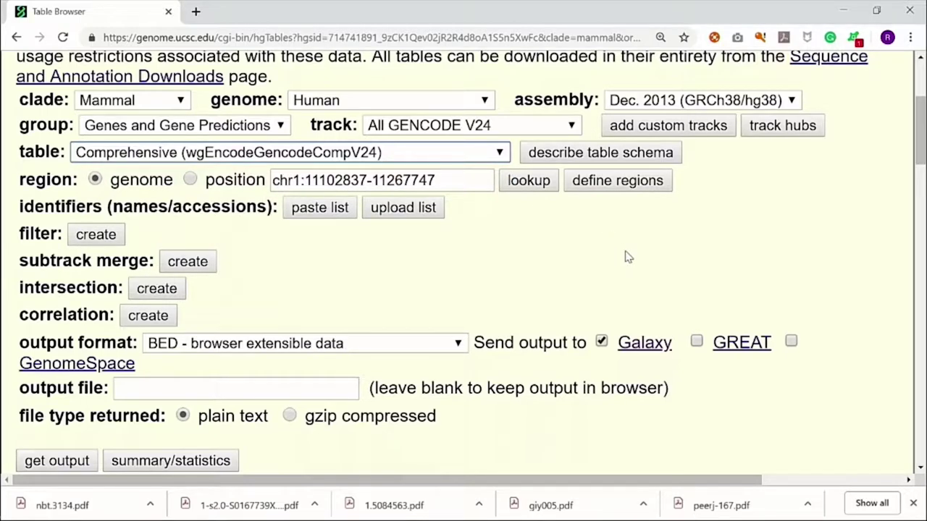
key("alt+Tab")
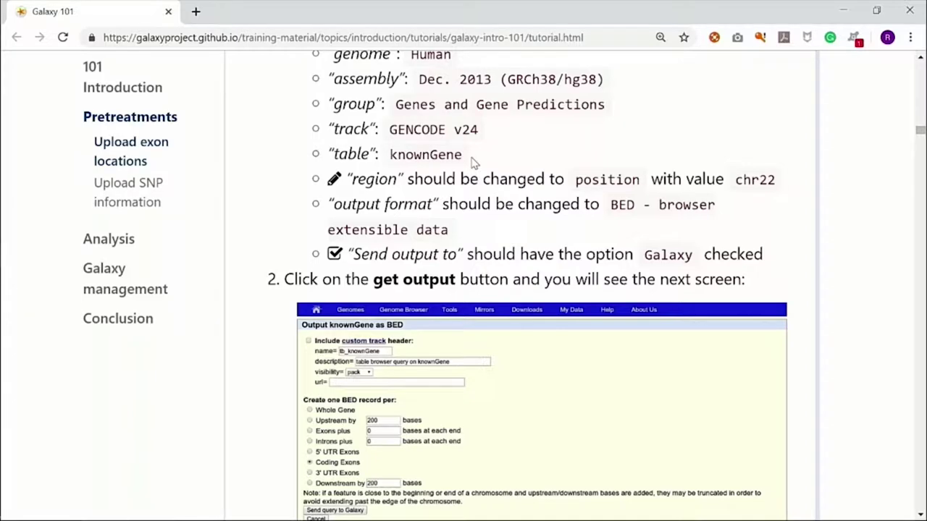
key("alt+Tab")
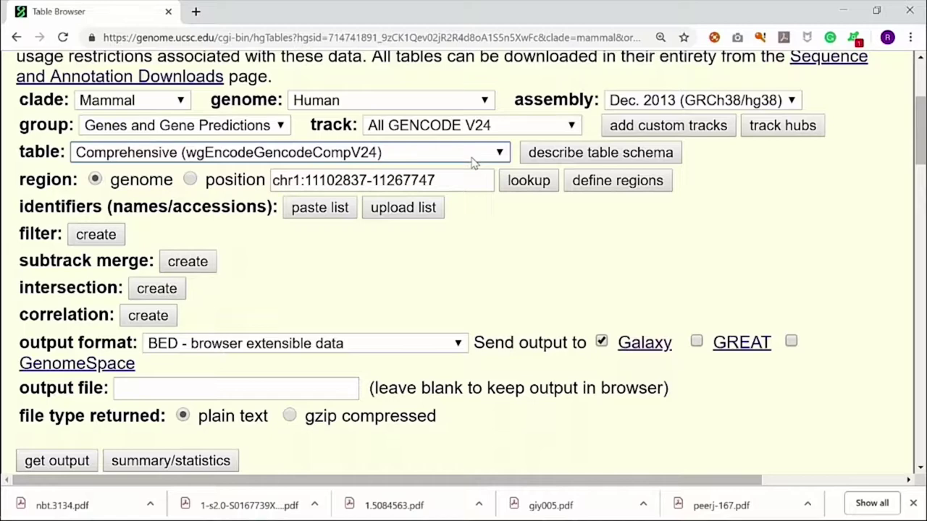
Step: Restrict the query region to position chr22, following the region instruction in the tutorial
key("alt+Tab")
key("alt+Tab")
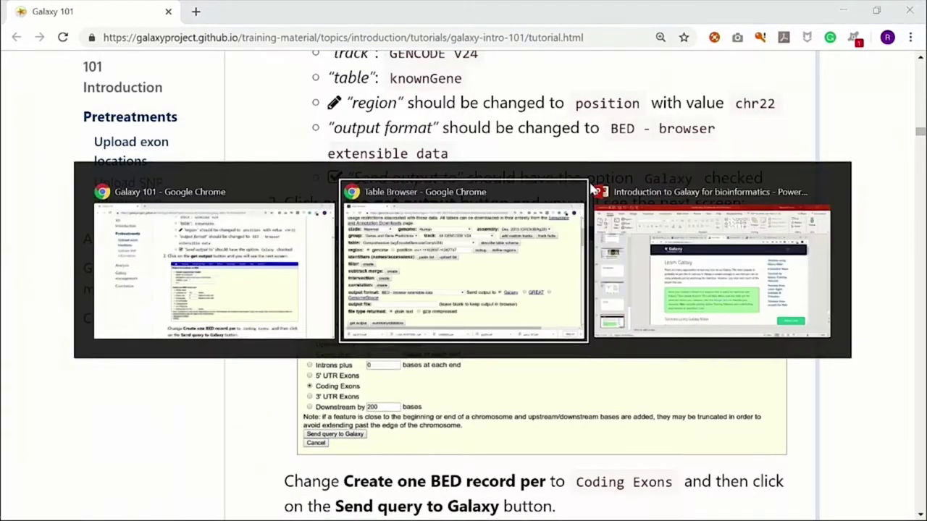
left_click(190, 180)
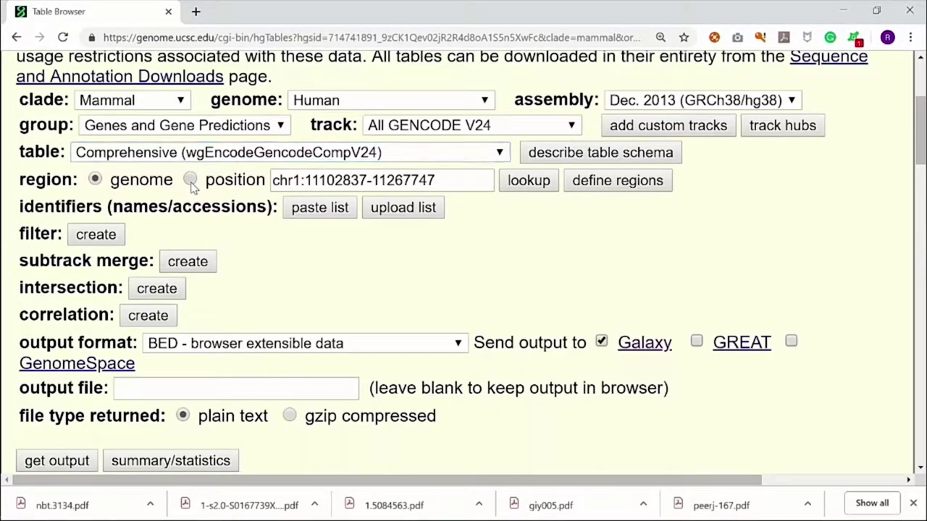
left_click_drag(435, 181, 260, 179)
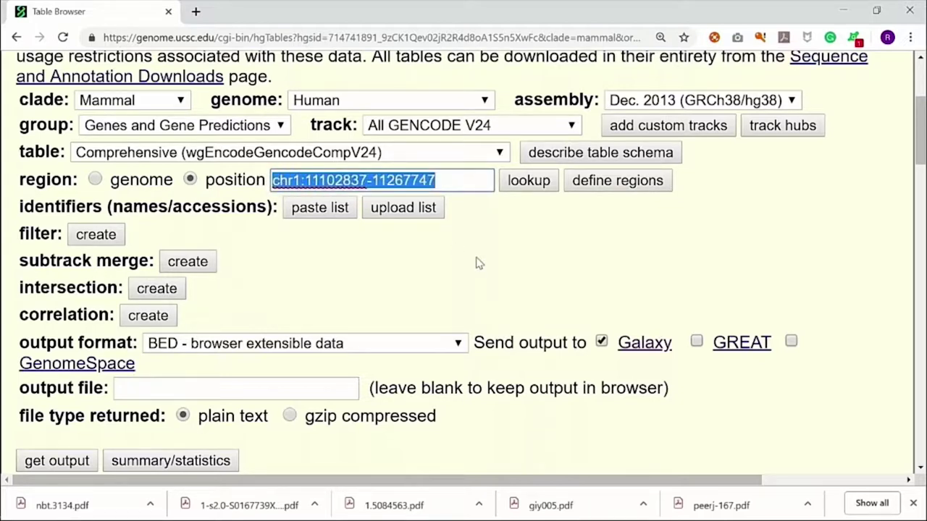
type("chr22")
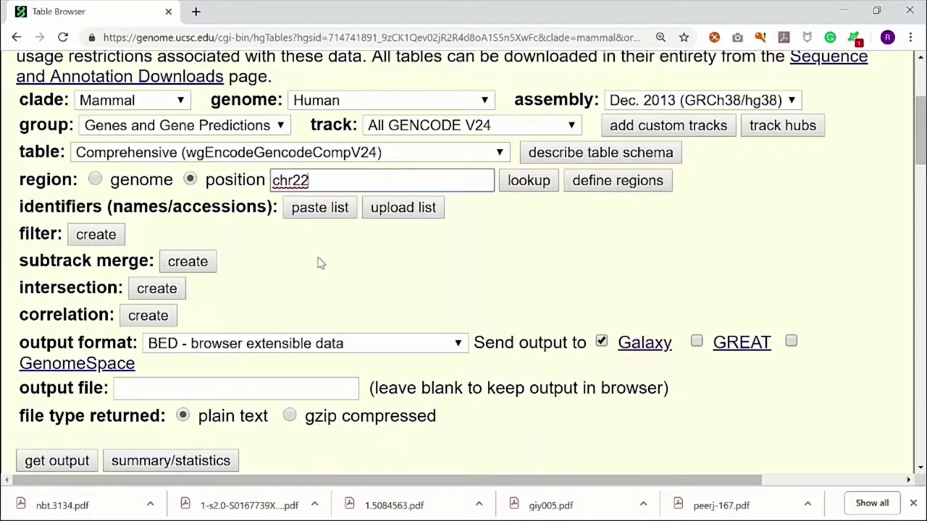
Step: Compare the region, output format and Send output to settings in the Table Browser with those listed in the Galaxy 101 tutorial
scroll(319, 263, "down", 1)
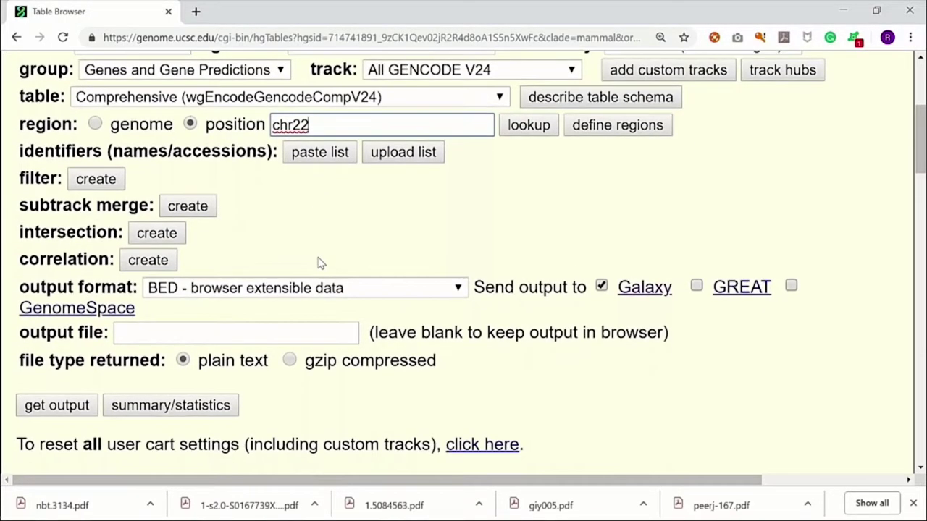
scroll(318, 263, "up", 1)
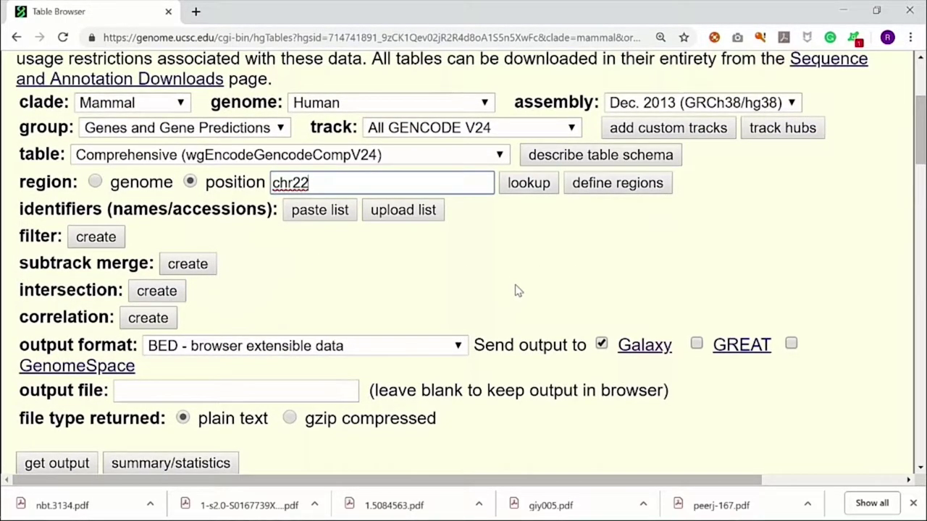
key("alt+Tab")
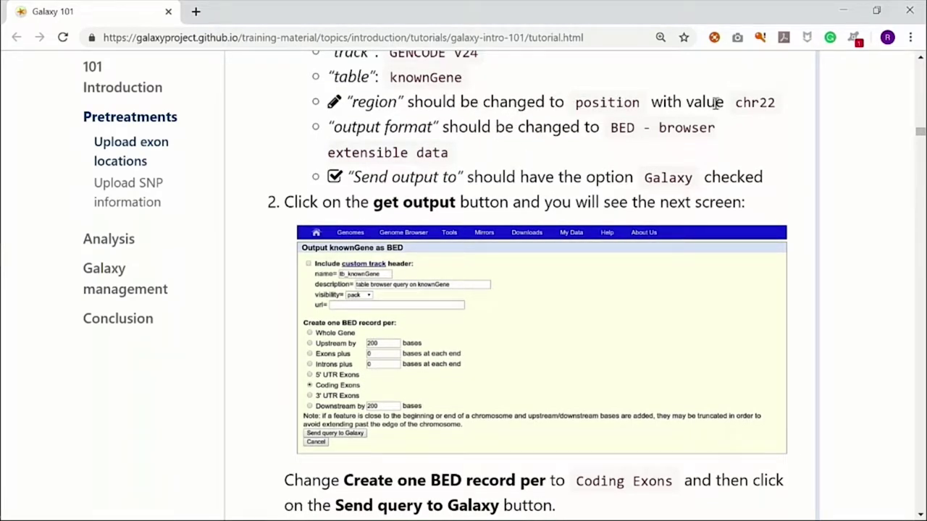
key("alt+Tab")
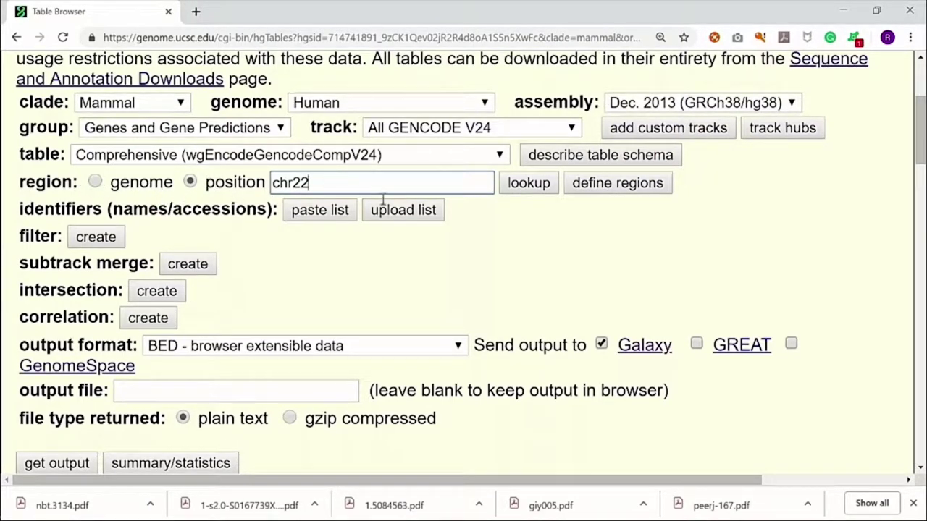
scroll(430, 219, "down", 1)
key("alt+Tab")
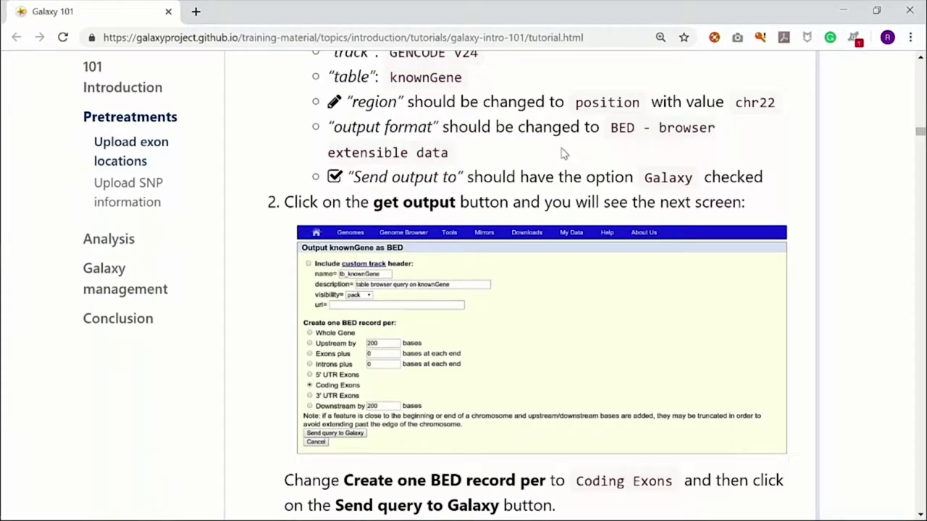
key("alt+Tab")
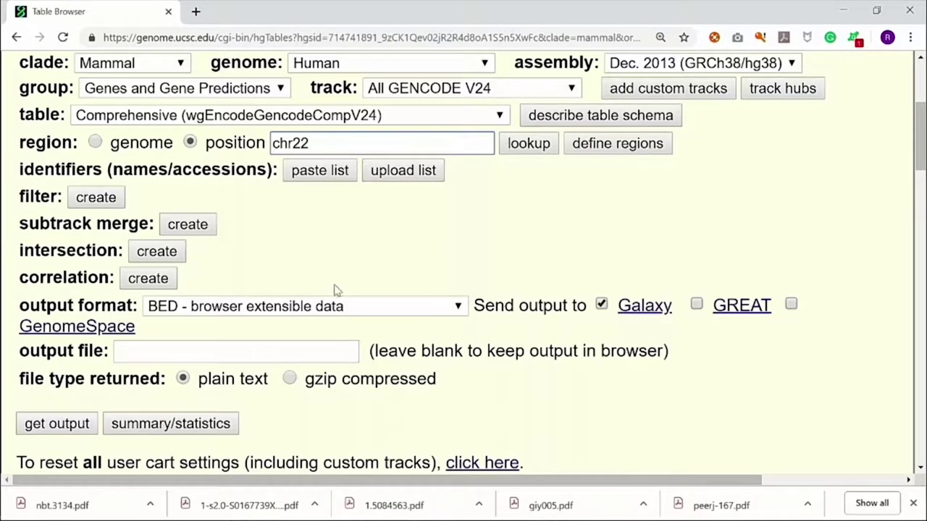
scroll(402, 308, "down", 3)
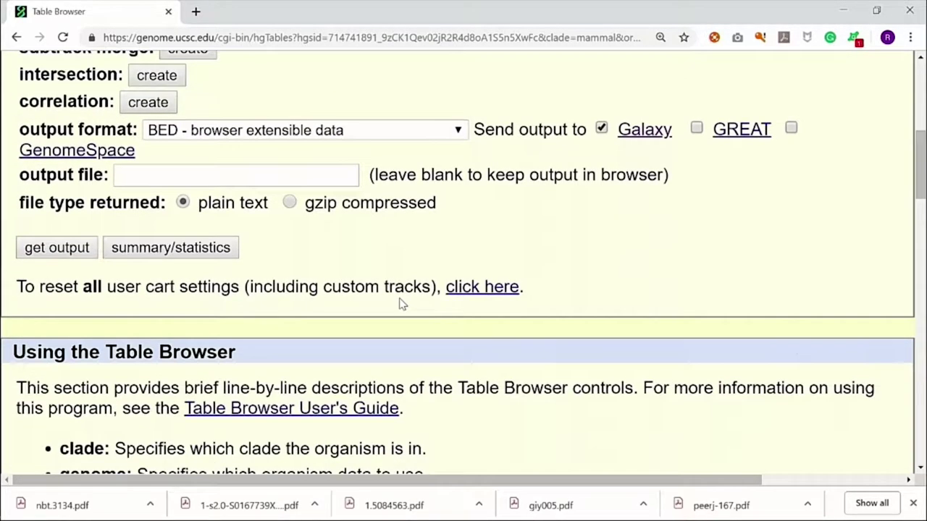
key("alt+Tab")
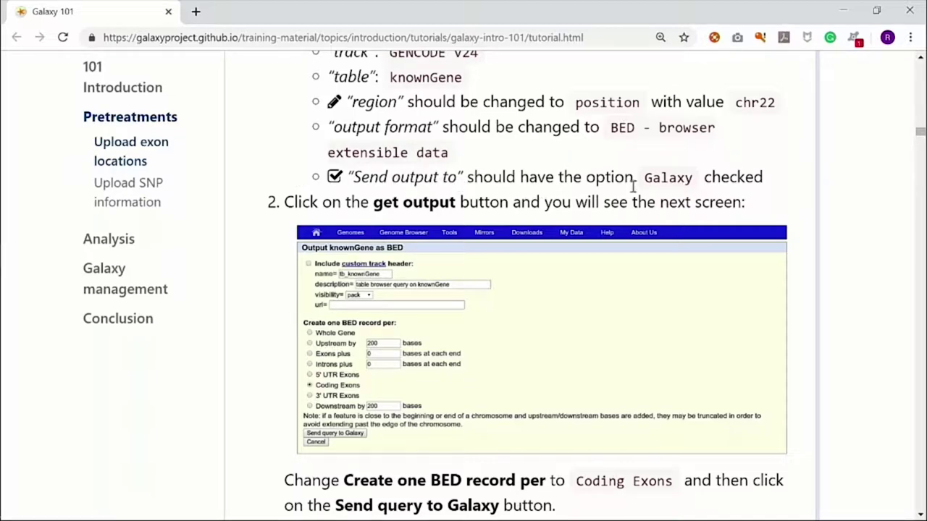
key("alt+Tab")
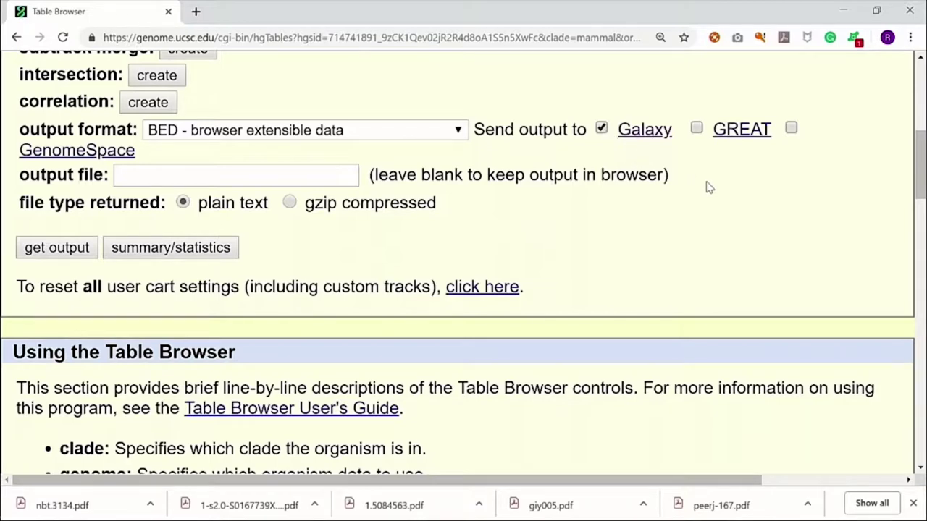
Step: Check the tutorial's next instruction and get the output of the chr22 table query
key("alt+Tab")
scroll(706, 181, "down", 3)
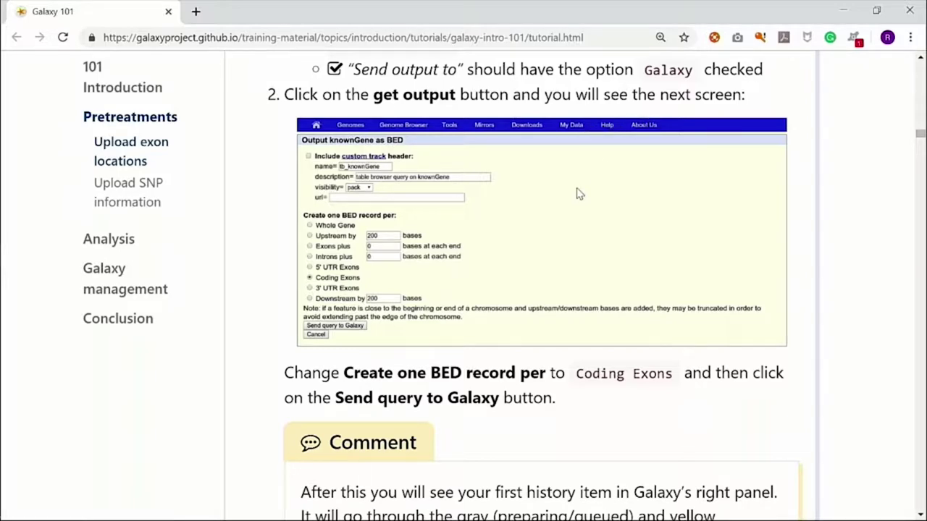
key("alt+Tab")
scroll(536, 335, "down", 3)
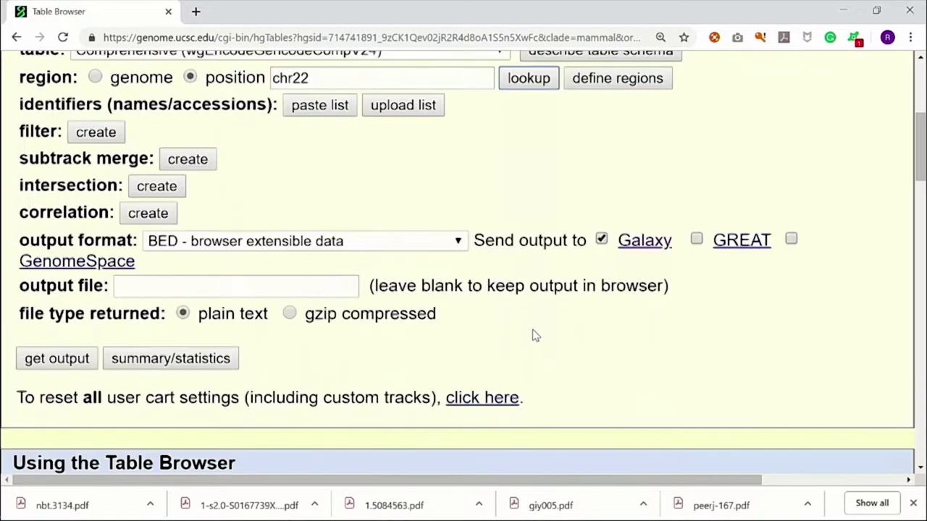
scroll(536, 335, "down", 1)
left_click(57, 290)
Step: Consult the tutorial's BED output instructions and set Create one BED record per to Coding Exons
key("alt+Tab")
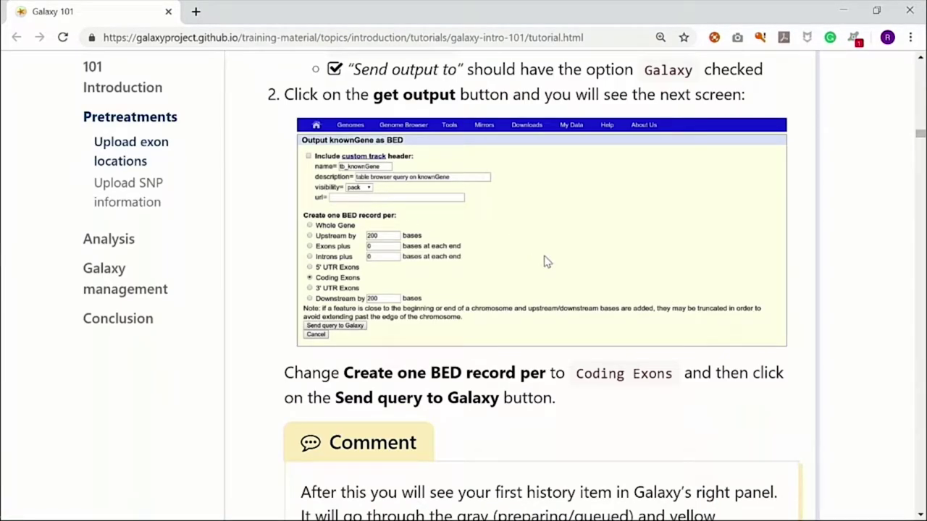
scroll(547, 262, "down", 2)
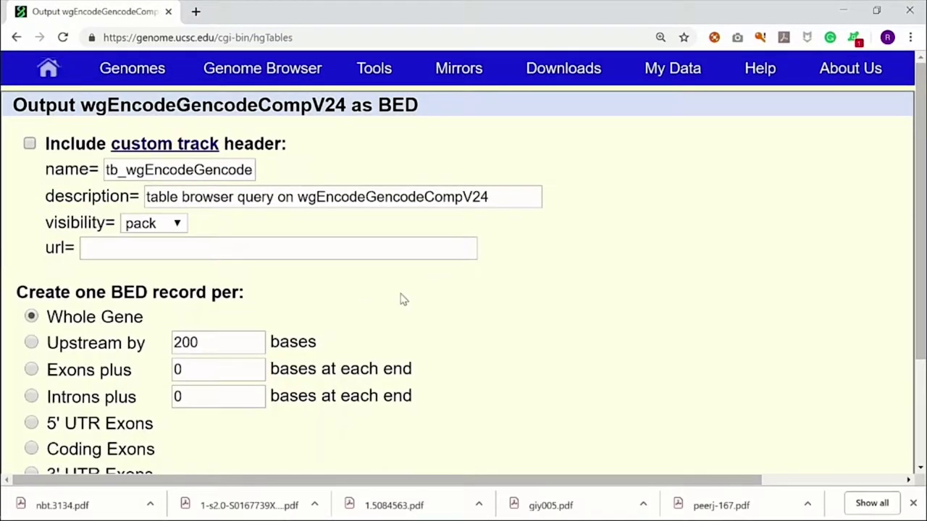
scroll(402, 299, "down", 2)
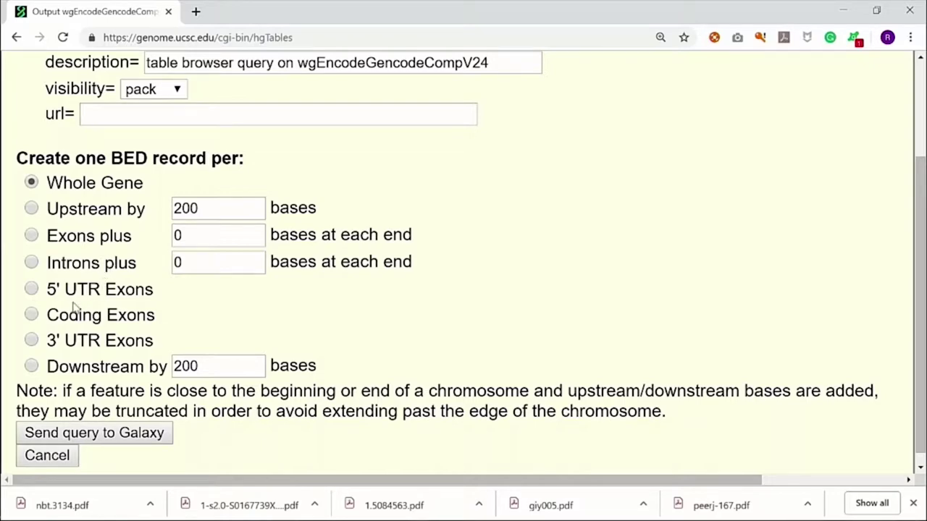
left_click(31, 314)
scroll(546, 280, "down", 1)
Step: Verify the Coding Exons choice against the tutorial and send the query to Galaxy
key("alt+Tab")
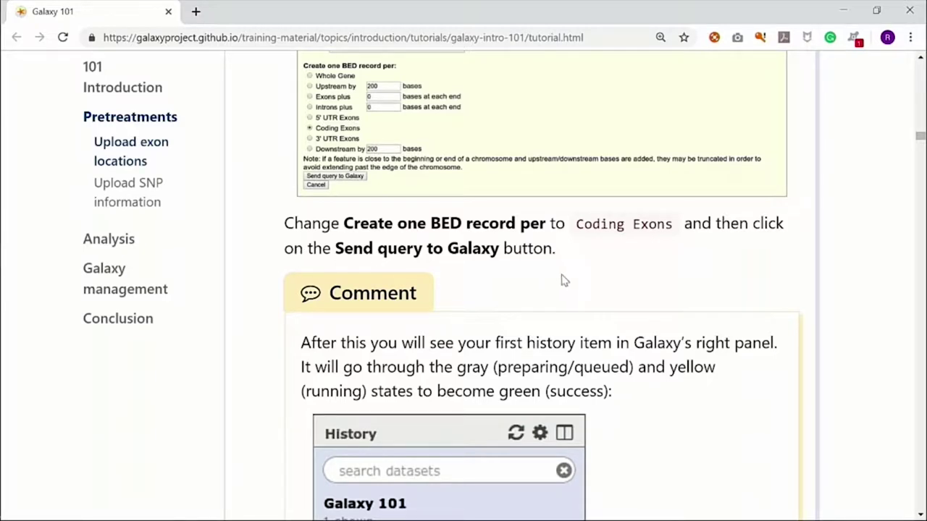
key("alt+Tab")
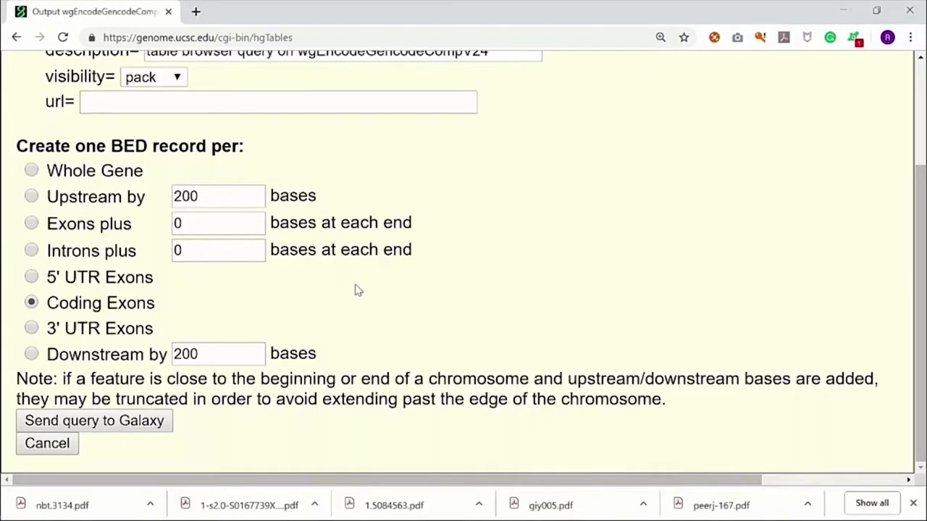
key("alt+Tab")
key("alt+Tab")
left_click(144, 429)
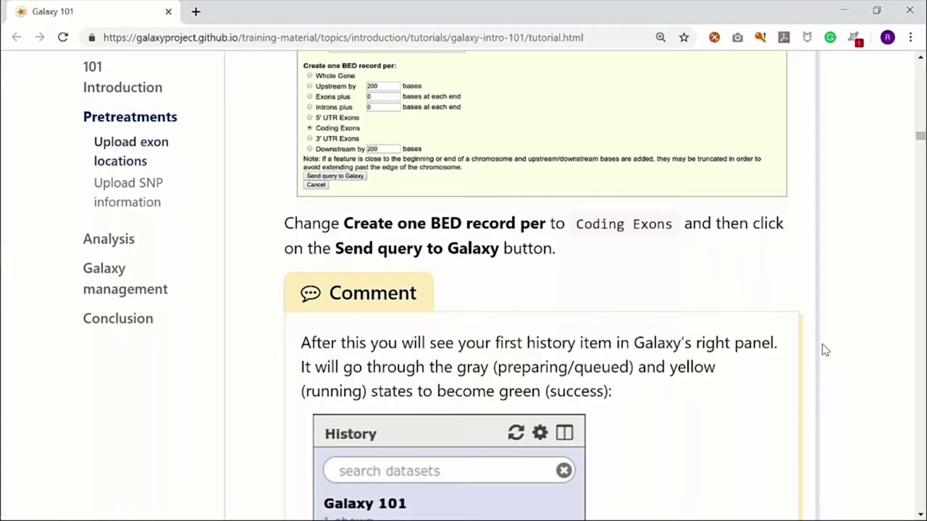
Step: Read the tutorial's comment on history item states and its instructions for viewing and renaming the dataset
scroll(823, 350, "down", 4)
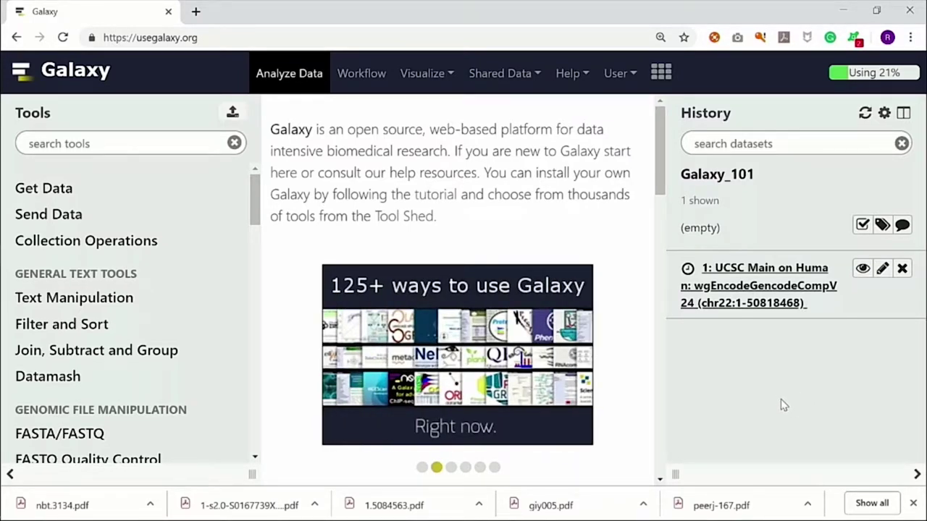
key("alt+Tab")
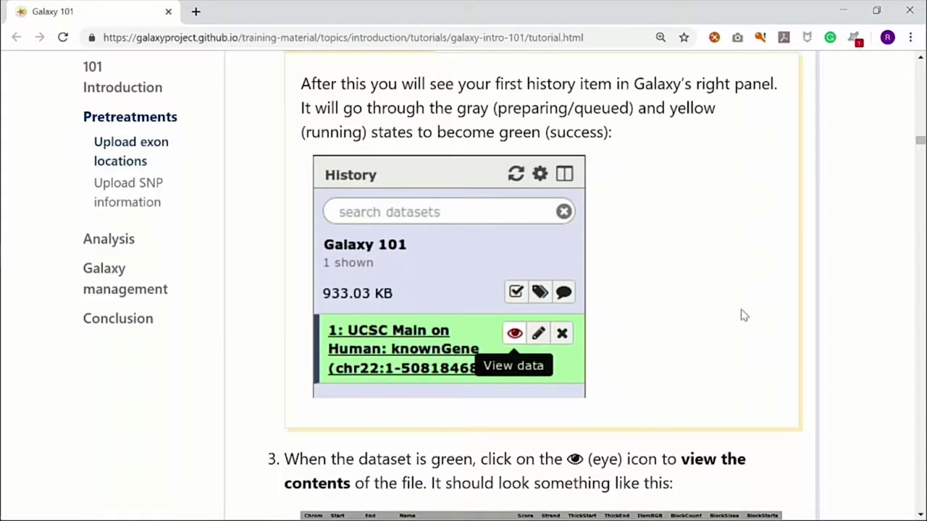
scroll(742, 315, "down", 1)
scroll(742, 315, "down", 1)
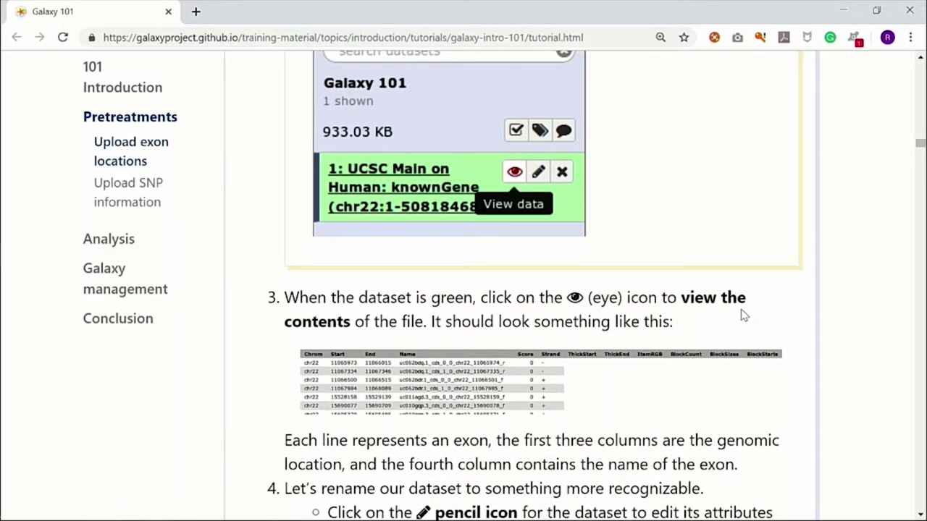
scroll(742, 315, "down", 1)
scroll(743, 315, "down", 1)
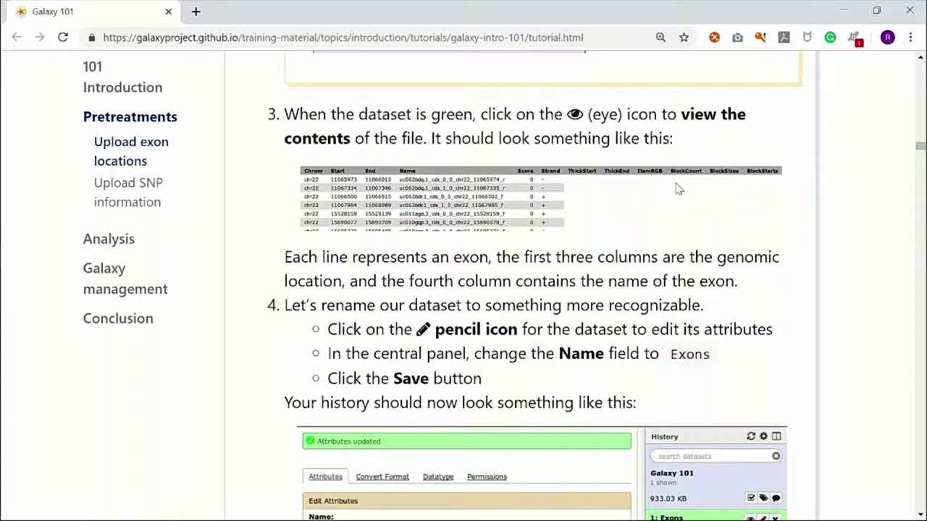
Step: Switch to Galaxy and reload the page to refresh the status of the UCSC Main dataset in the history
key("alt+Tab")
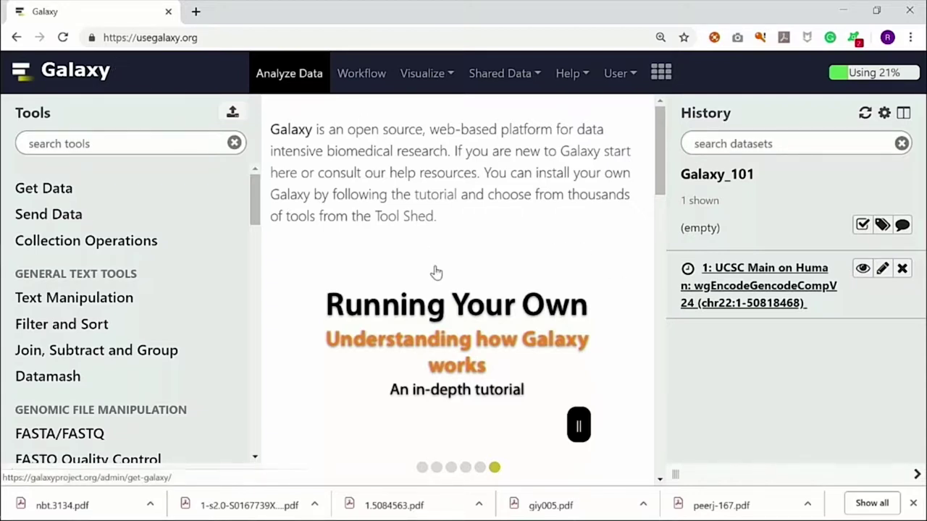
scroll(434, 271, "down", 1)
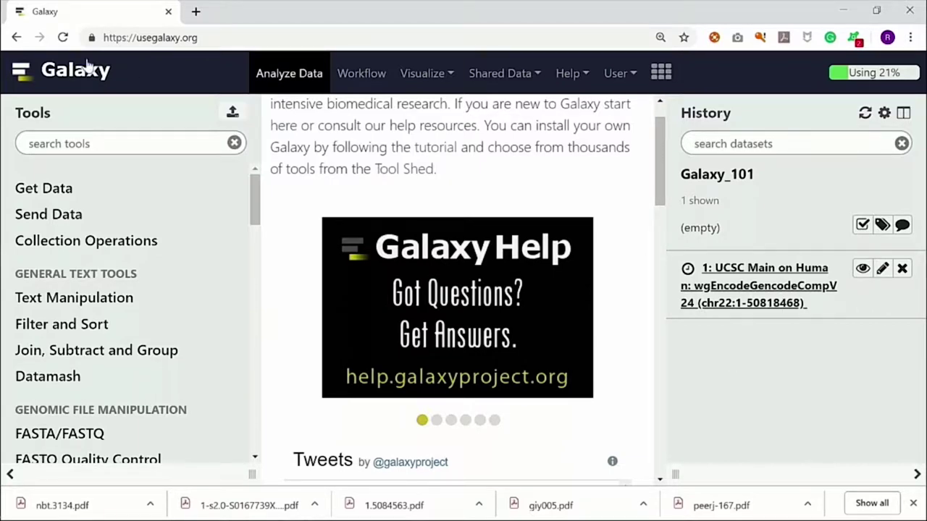
left_click(63, 39)
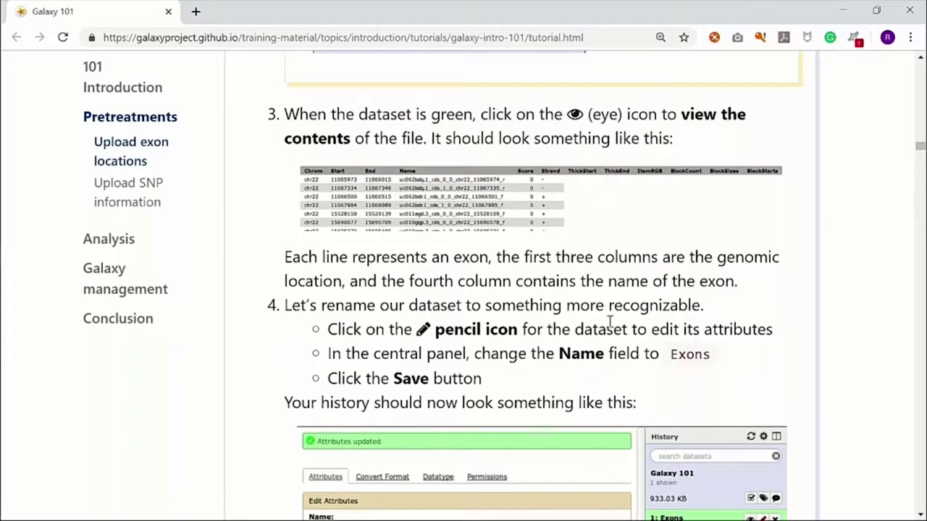
Step: Review the tutorial's steps for viewing the dataset contents and renaming the dataset, with the page enlarged
scroll(610, 322, "down", 1)
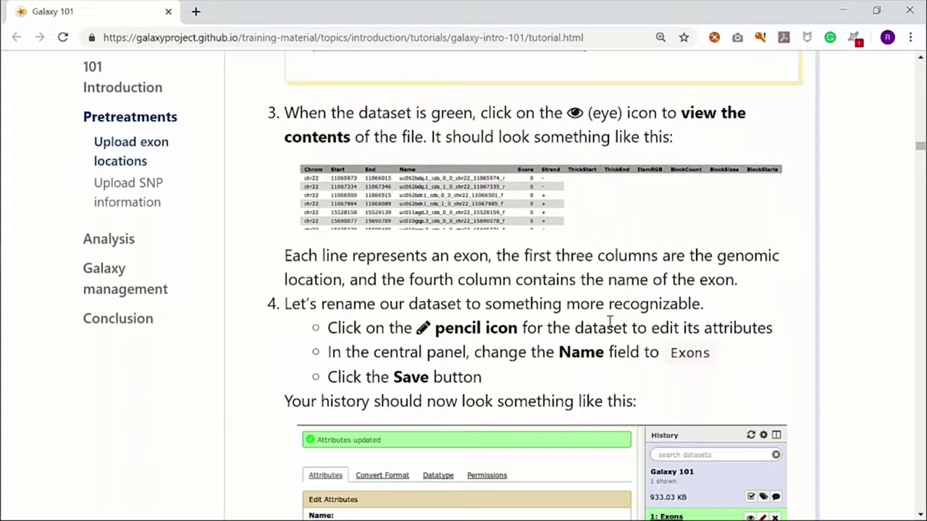
scroll(610, 322, "down", 1)
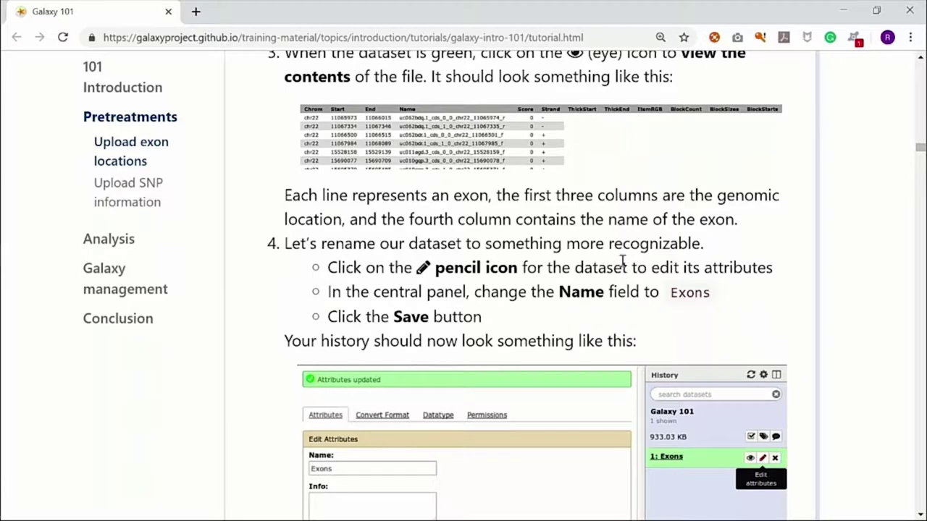
scroll(623, 262, "up", 2)
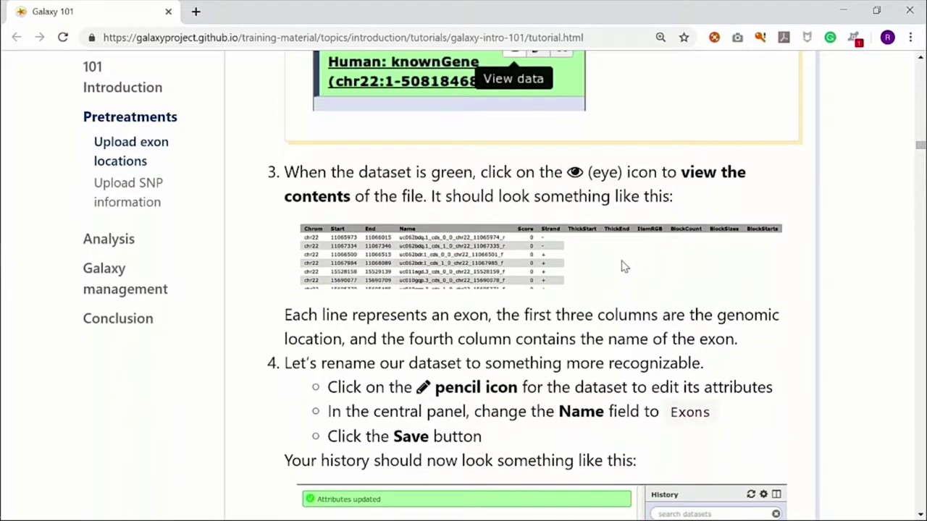
key("ctrl+plus")
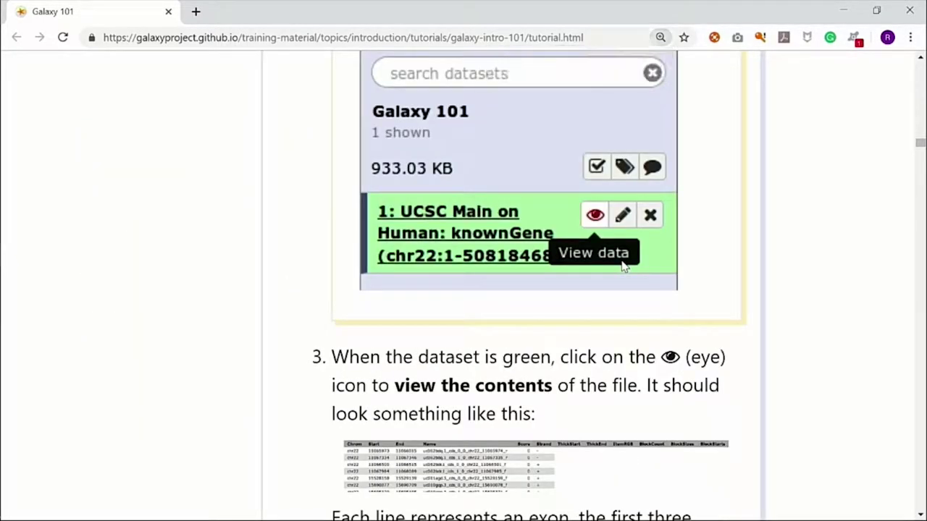
Step: Read the tutorial's explanation of the exon columns and the dataset renaming instructions, and check the UCSC dataset's status in Galaxy
key("ctrl+minus")
scroll(623, 265, "down", 1)
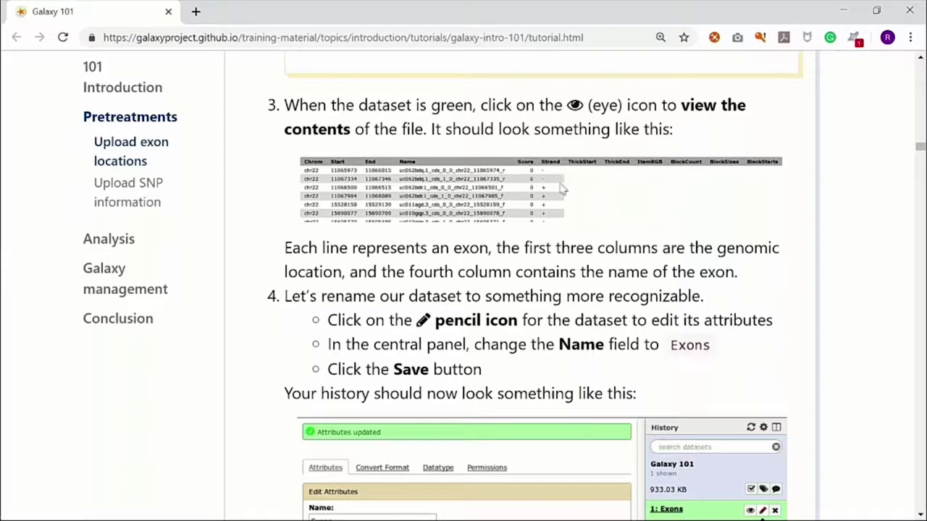
scroll(588, 232, "down", 3)
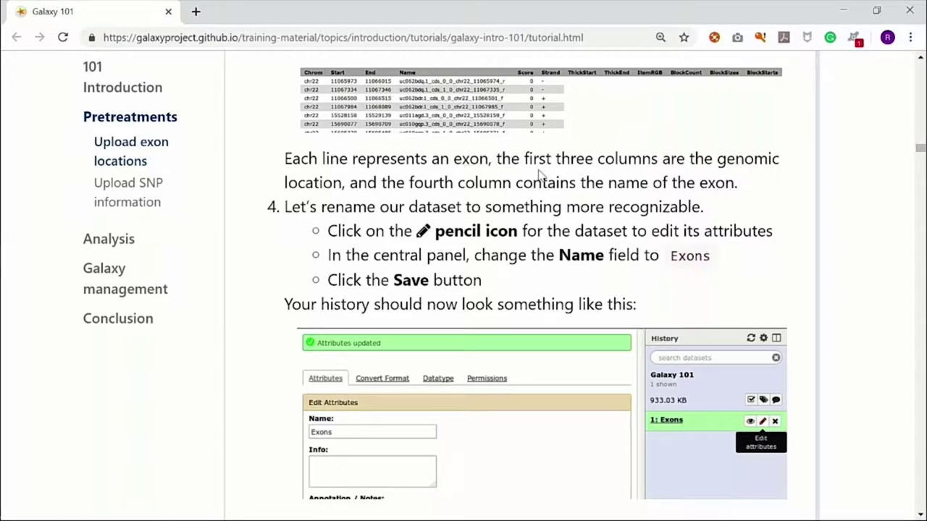
scroll(560, 178, "down", 1)
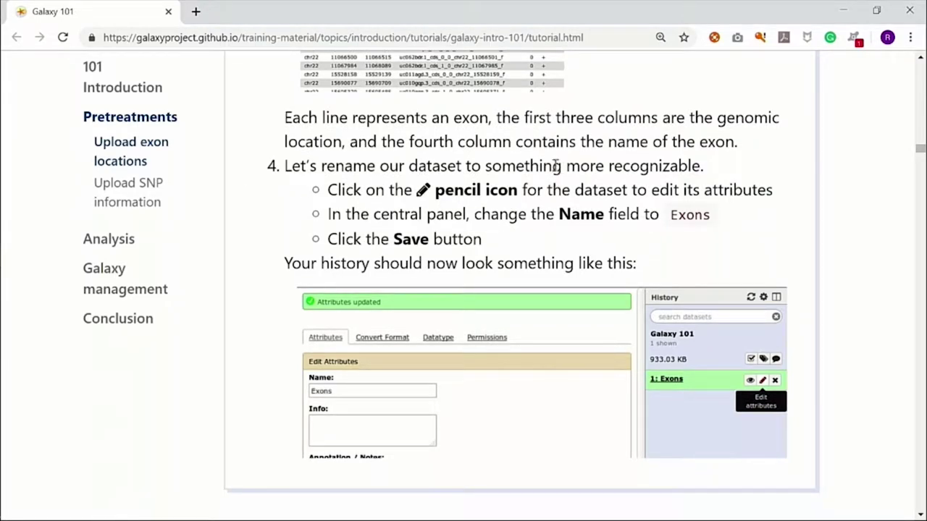
key("alt+Tab")
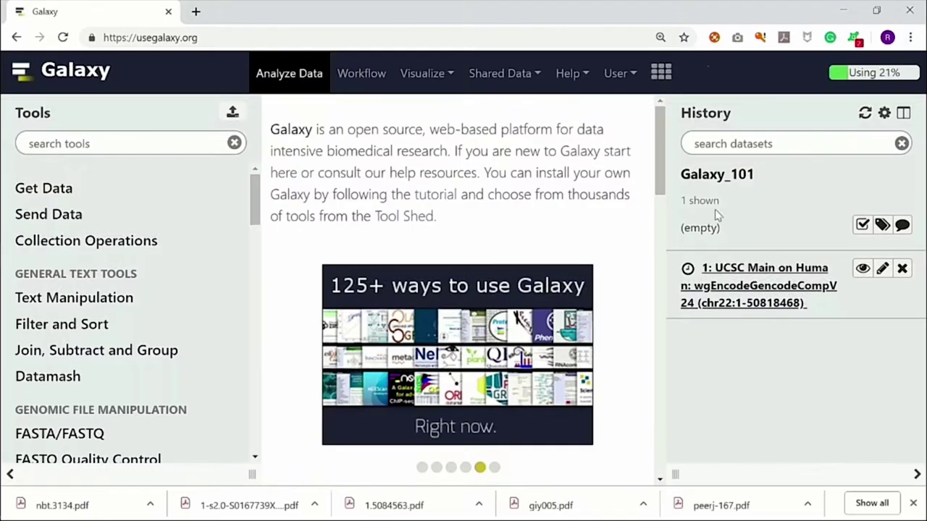
key("alt+Tab")
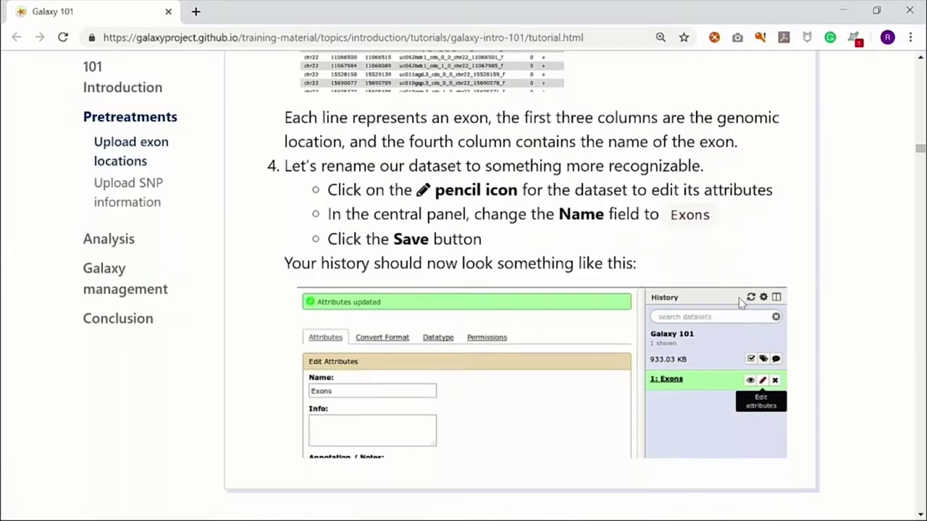
Step: Examine the tutorial's example of the edited attributes and history after renaming the dataset to Exons
scroll(733, 296, "down", 1)
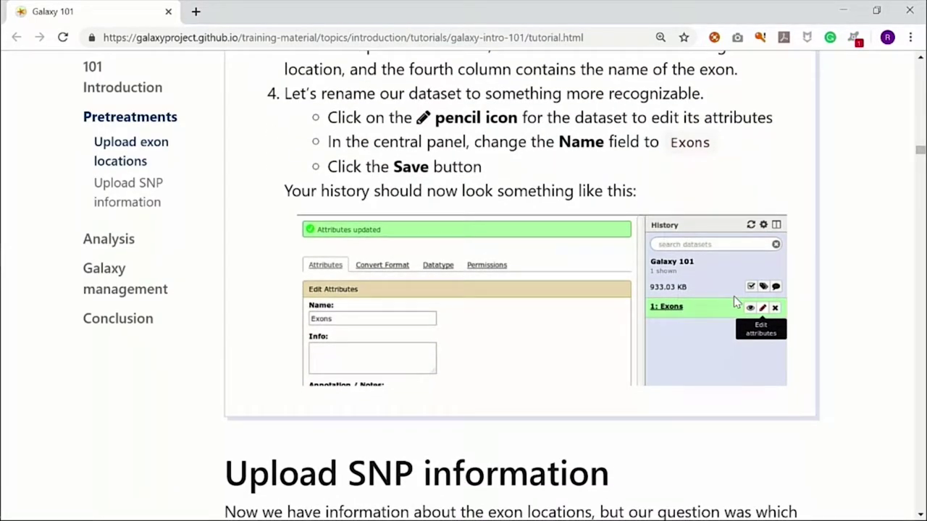
scroll(606, 239, "down", 1)
scroll(606, 240, "up", 1)
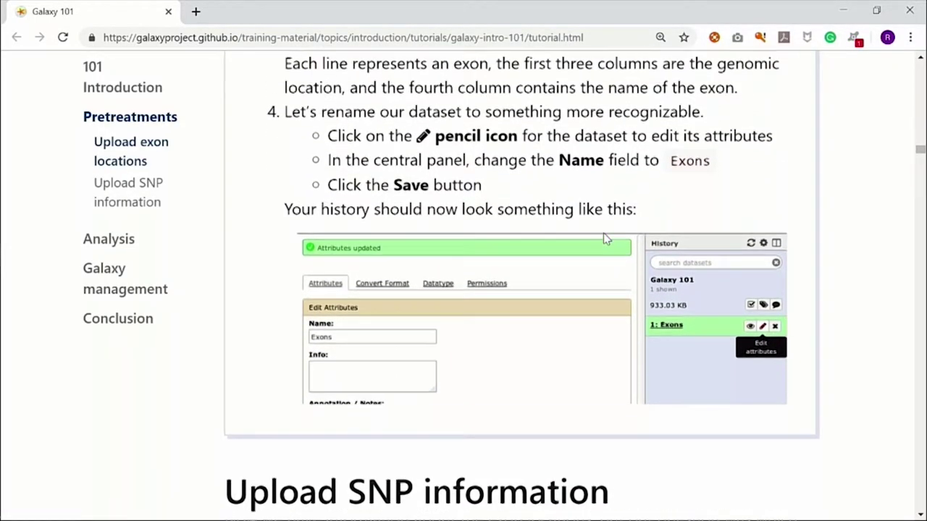
scroll(607, 240, "up", 1)
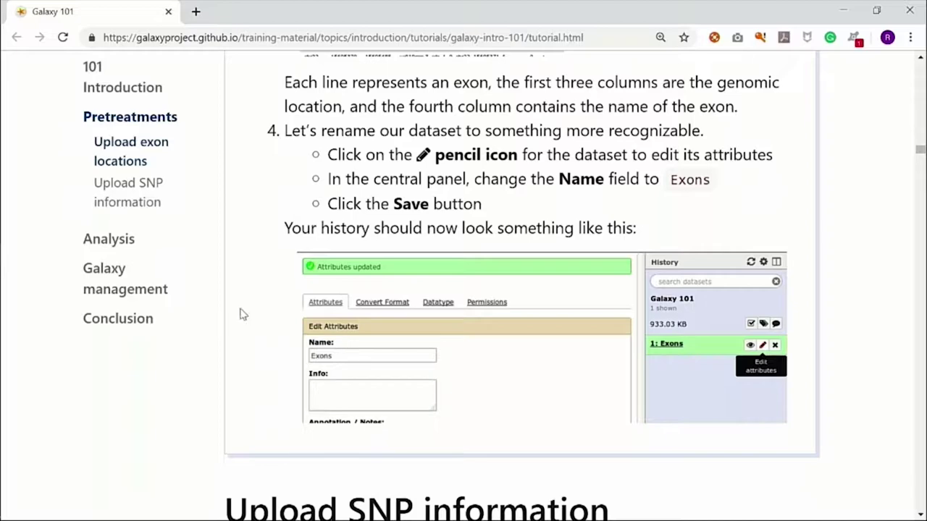
scroll(498, 358, "down", 1)
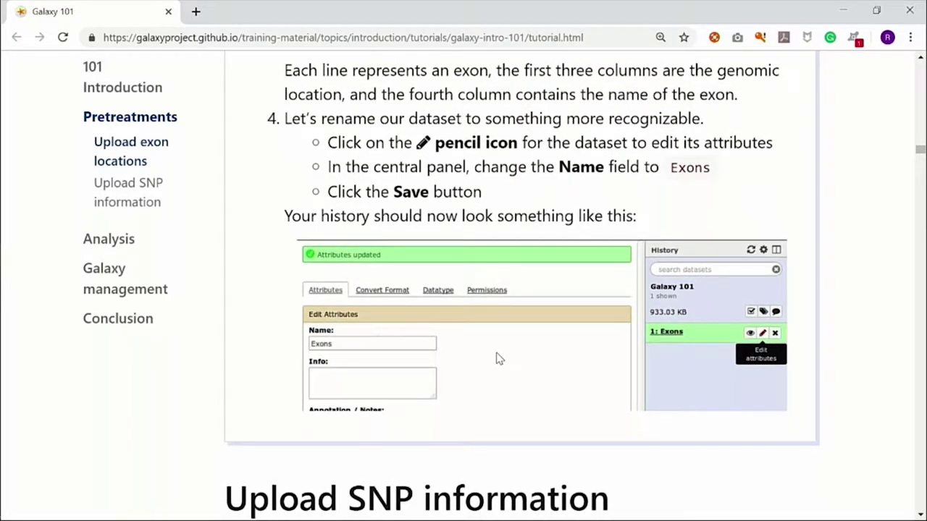
scroll(470, 363, "down", 3)
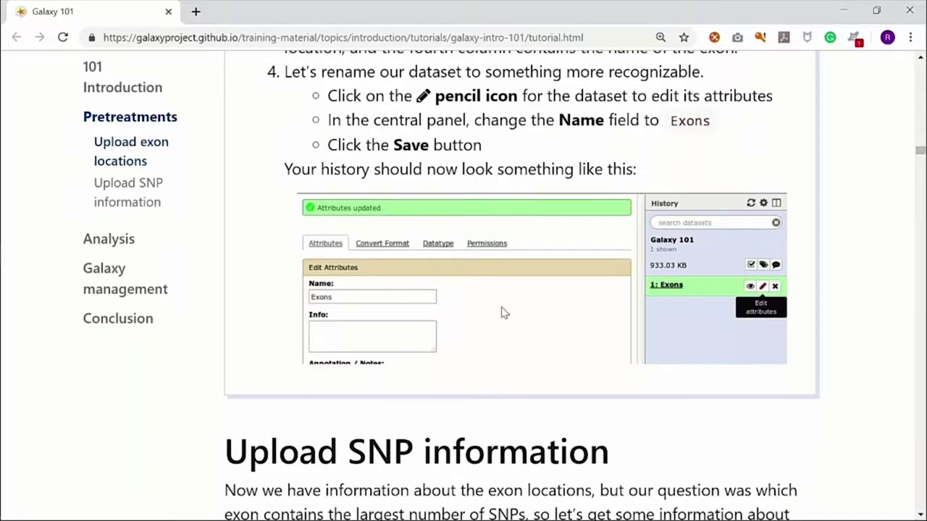
Step: Read the tutorial's Upload SNP information section and preview the introduction to finding the exons with the highest number of SNPs
scroll(504, 313, "down", 5)
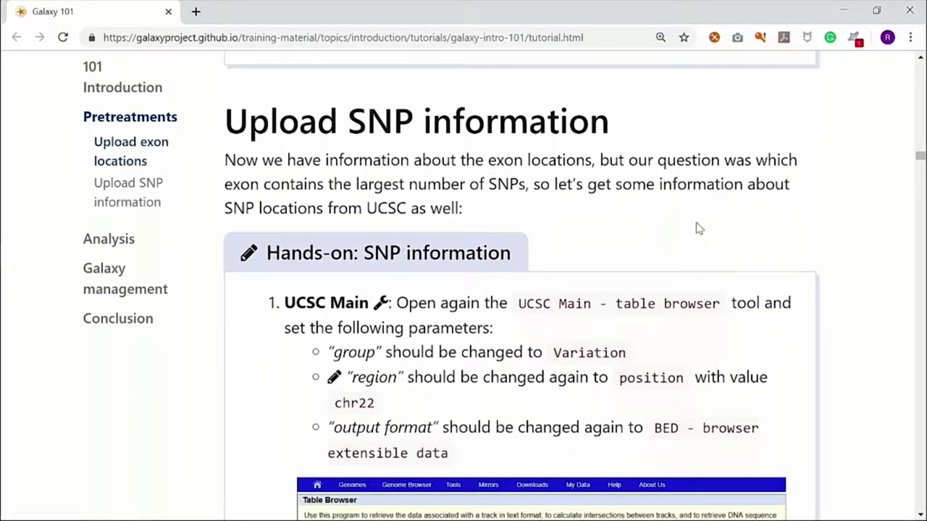
scroll(699, 229, "down", 7)
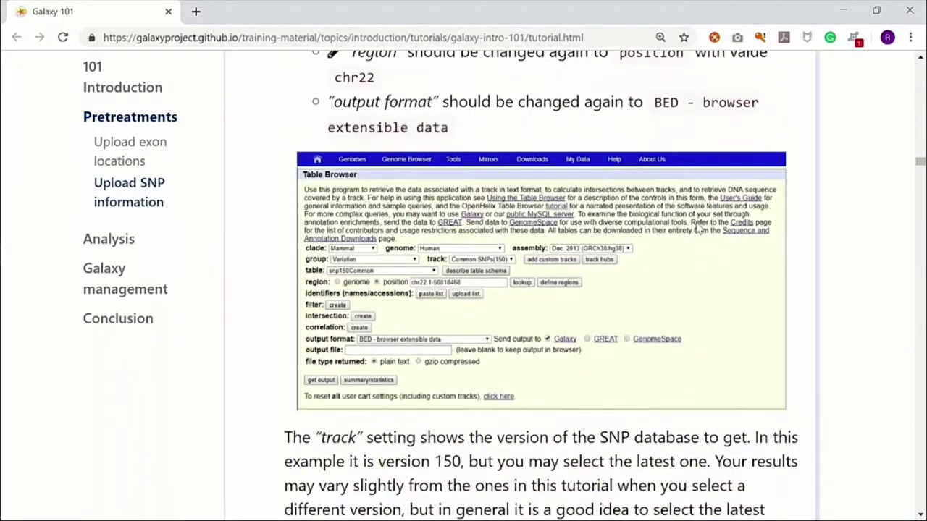
scroll(699, 229, "down", 3)
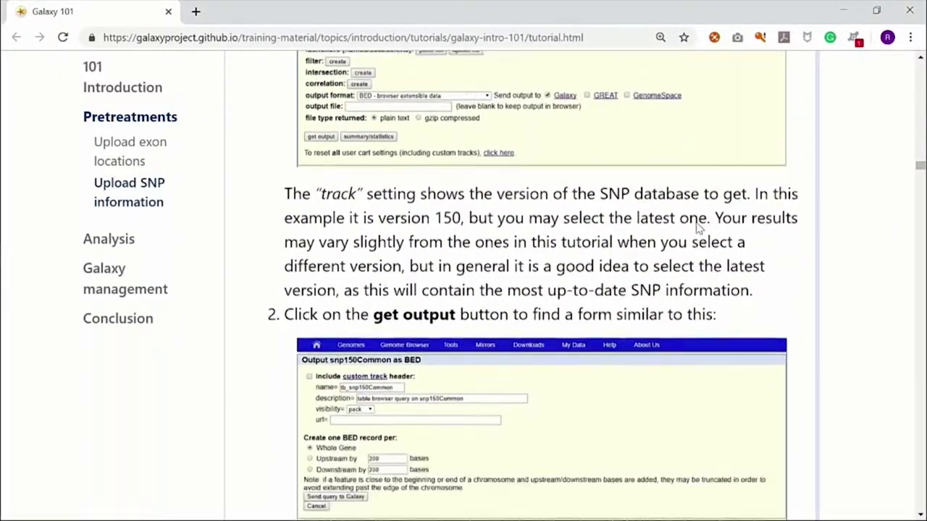
scroll(697, 225, "down", 1)
scroll(699, 228, "down", 2)
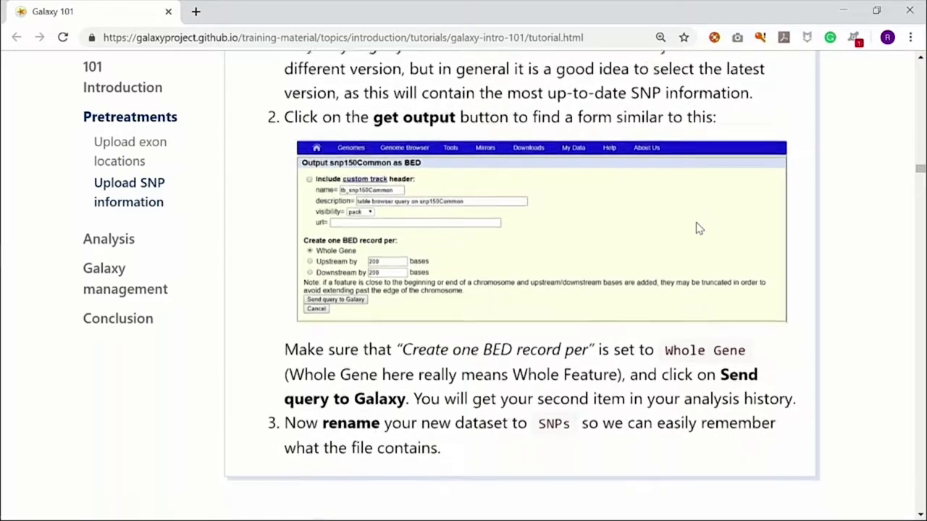
scroll(699, 229, "down", 2)
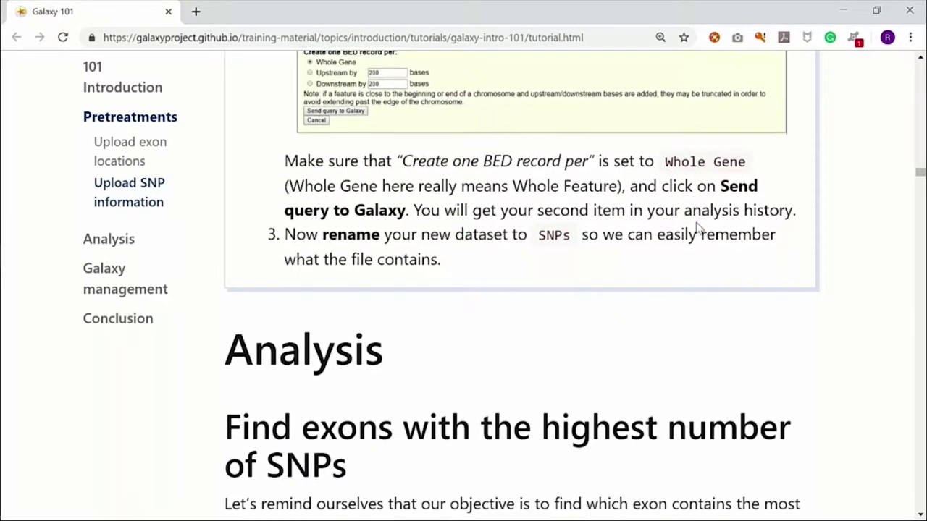
scroll(698, 228, "down", 2)
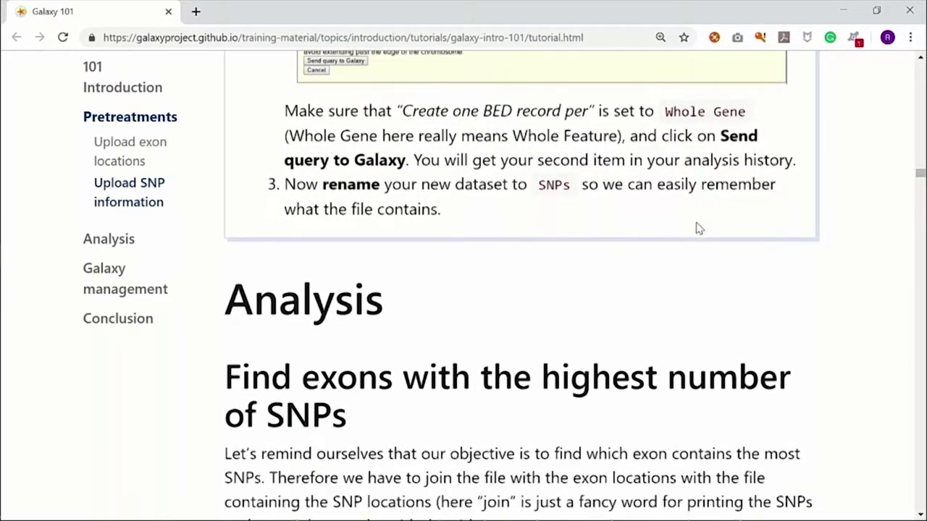
scroll(705, 258, "down", 4)
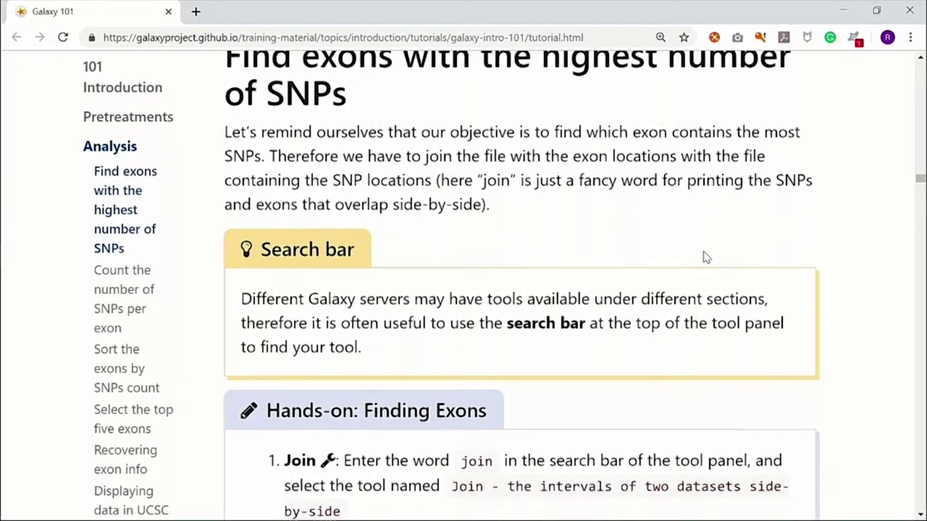
scroll(706, 257, "up", 2)
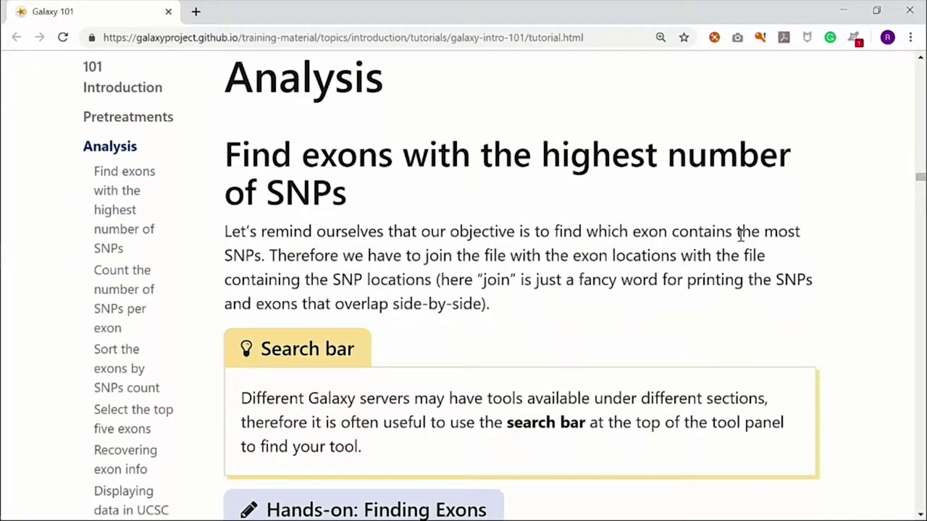
Step: Switch to Galaxy and reload the page to update the state of the imported dataset in the Galaxy_101 history
scroll(739, 236, "up", 3)
key("alt+Tab")
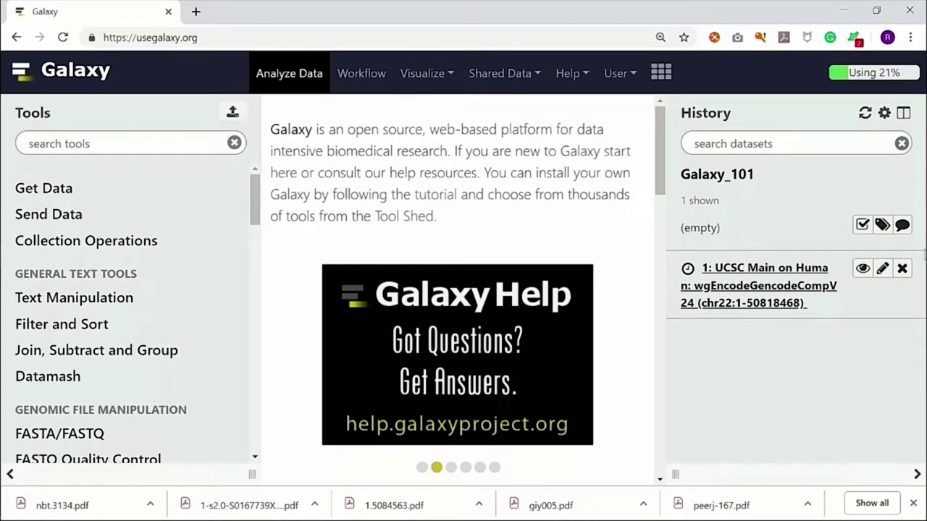
left_click(63, 37)
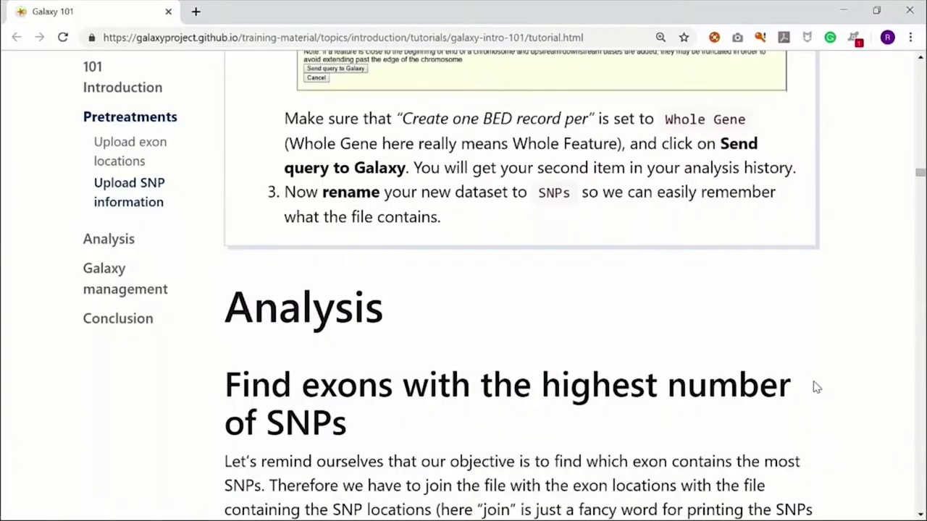
Step: Return to the tutorial and review how to send the Whole Gene SNP query to Galaxy and rename the dataset to SNPs
scroll(579, 331, "down", 4)
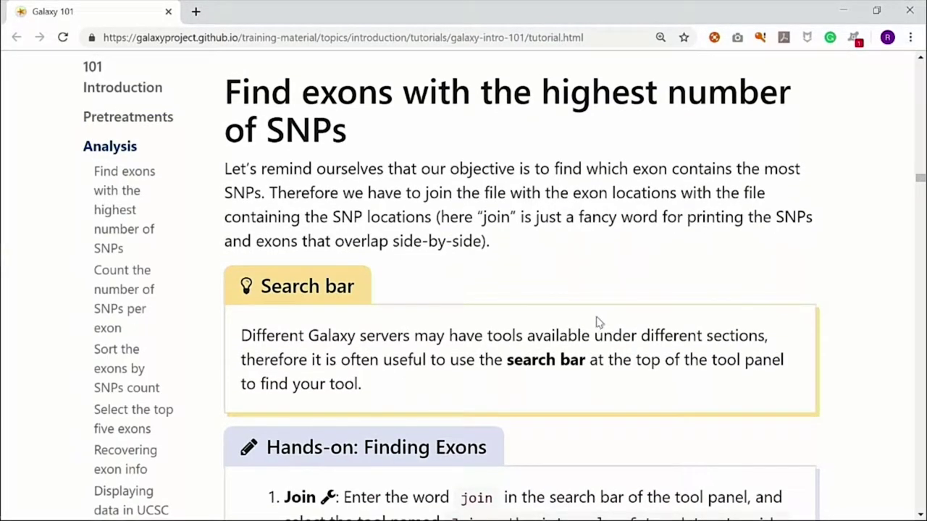
scroll(598, 323, "up", 7)
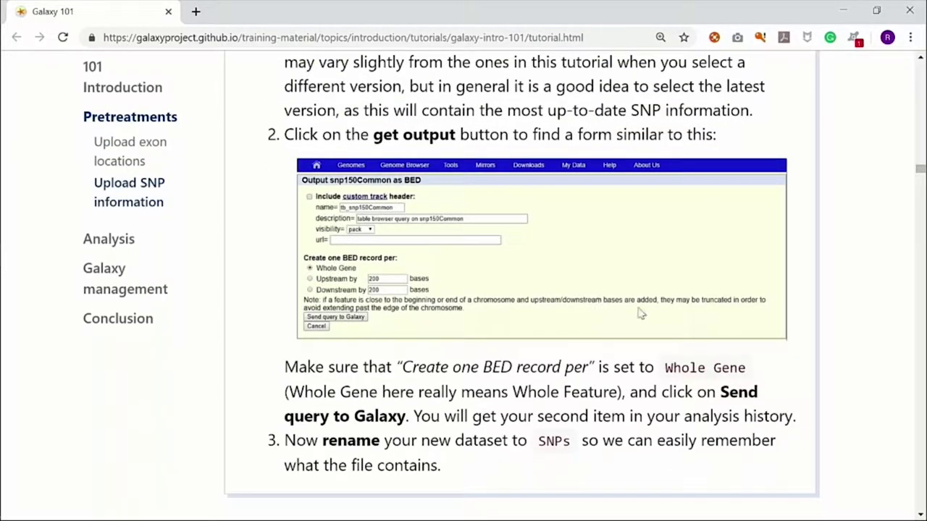
scroll(659, 320, "down", 1)
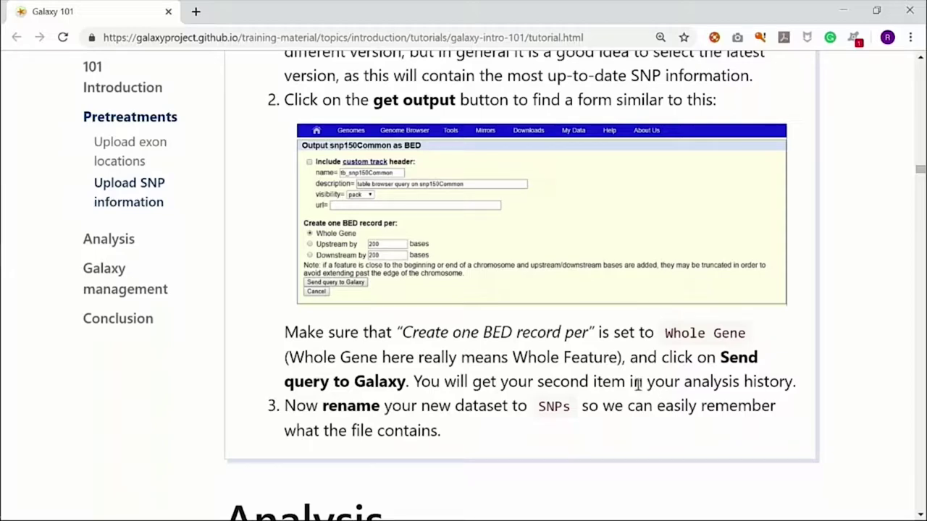
scroll(665, 391, "down", 3)
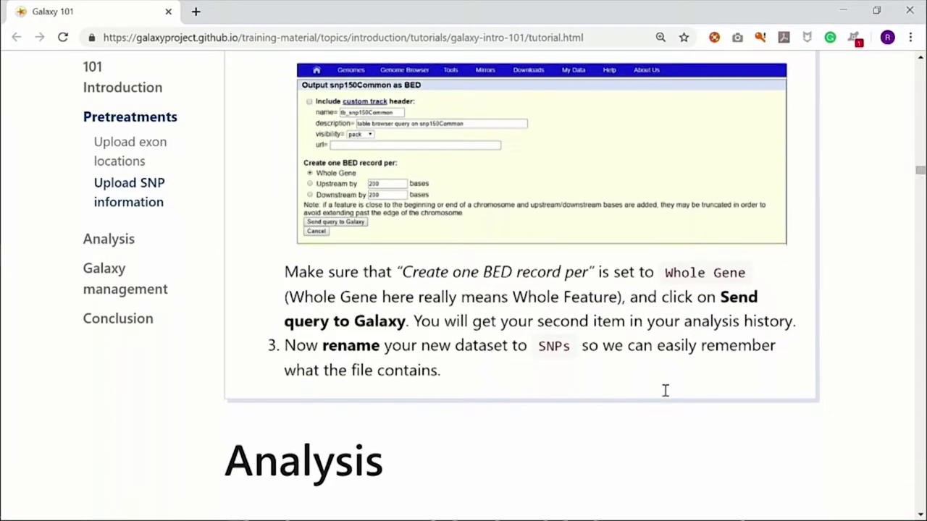
Step: Read the Finding Exons instructions for joining the Exons and SNPs datasets with INNER JOIN and the explanation of the resulting columns
scroll(667, 394, "down", 5)
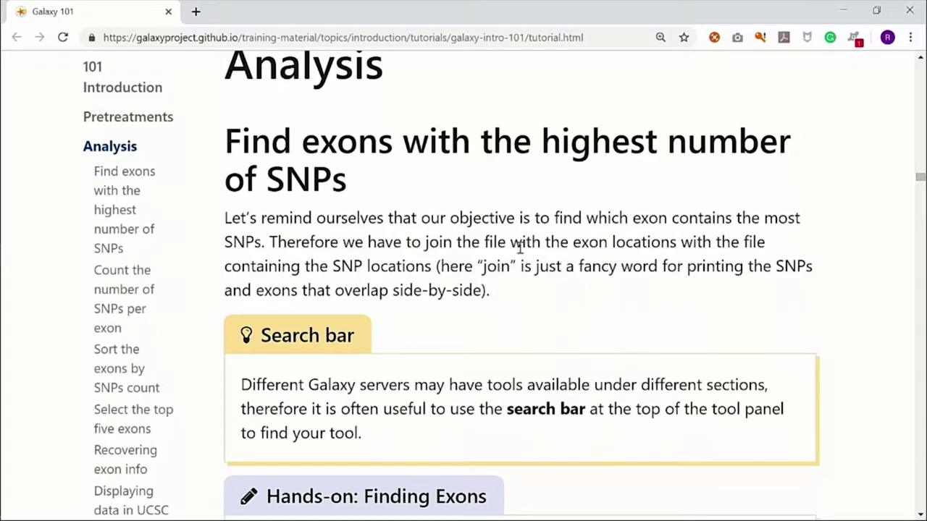
scroll(538, 263, "down", 7)
scroll(538, 265, "down", 1)
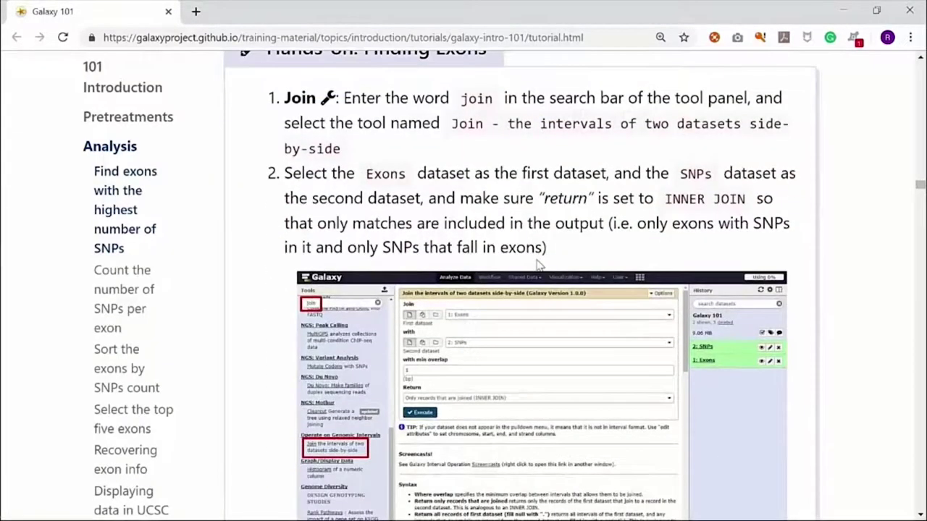
scroll(539, 263, "down", 1)
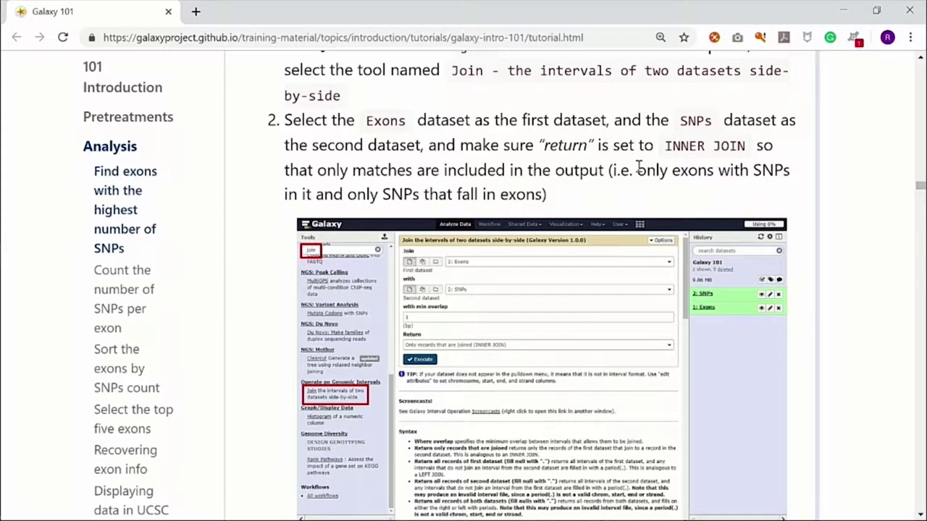
scroll(614, 191, "up", 2)
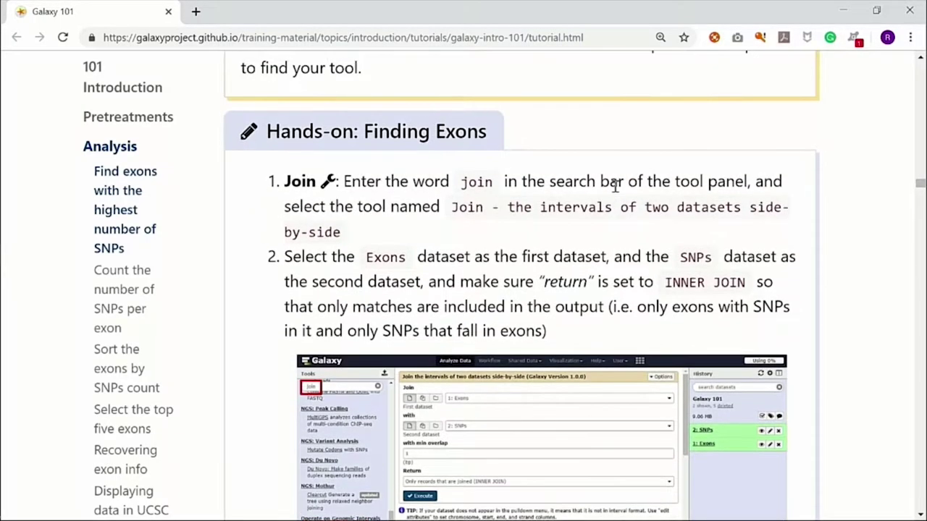
scroll(534, 273, "down", 2)
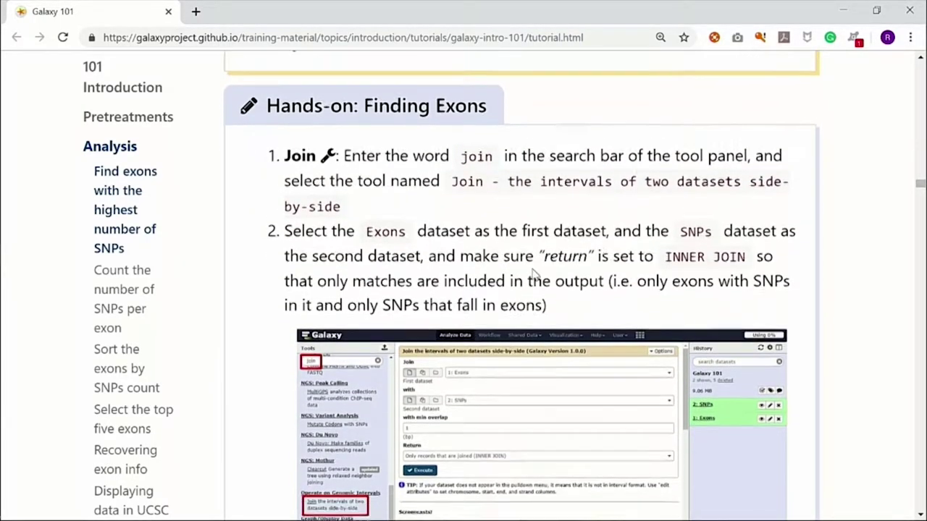
scroll(534, 273, "up", 1)
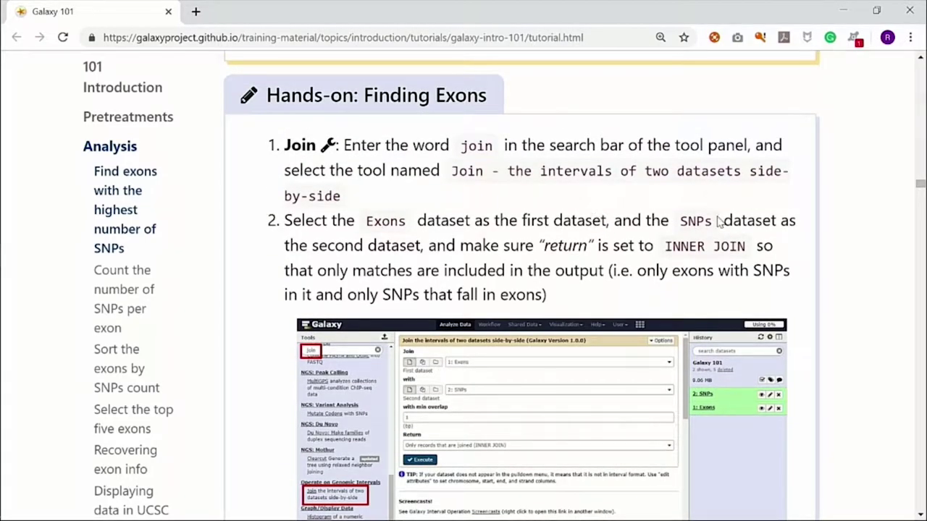
scroll(687, 243, "down", 10)
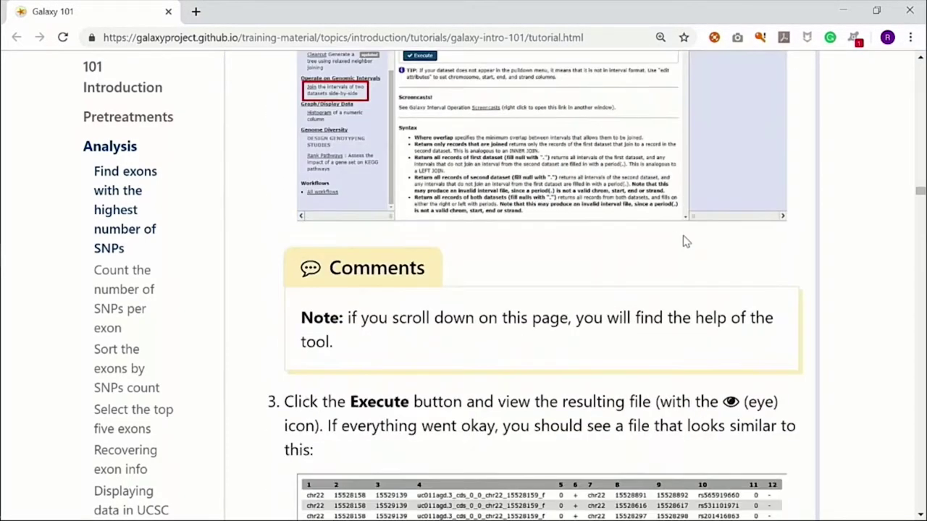
scroll(686, 243, "down", 8)
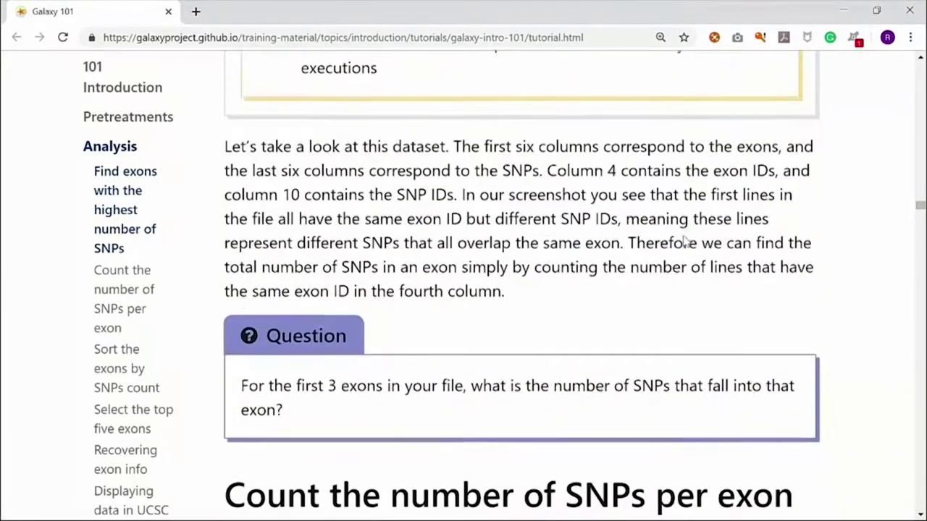
Step: Read the Counting SNPs instructions for the Group tool, including its parameters and the example output
scroll(683, 236, "down", 4)
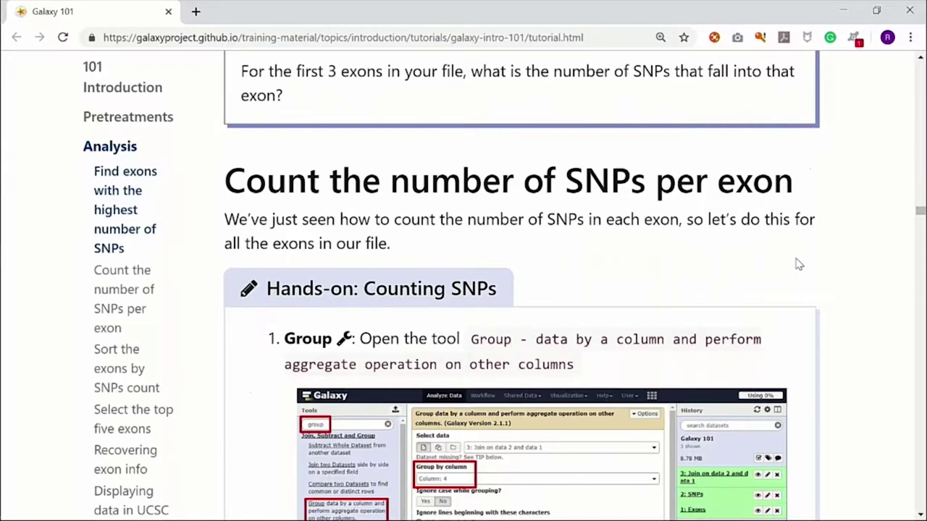
scroll(797, 264, "down", 3)
scroll(797, 264, "down", 4)
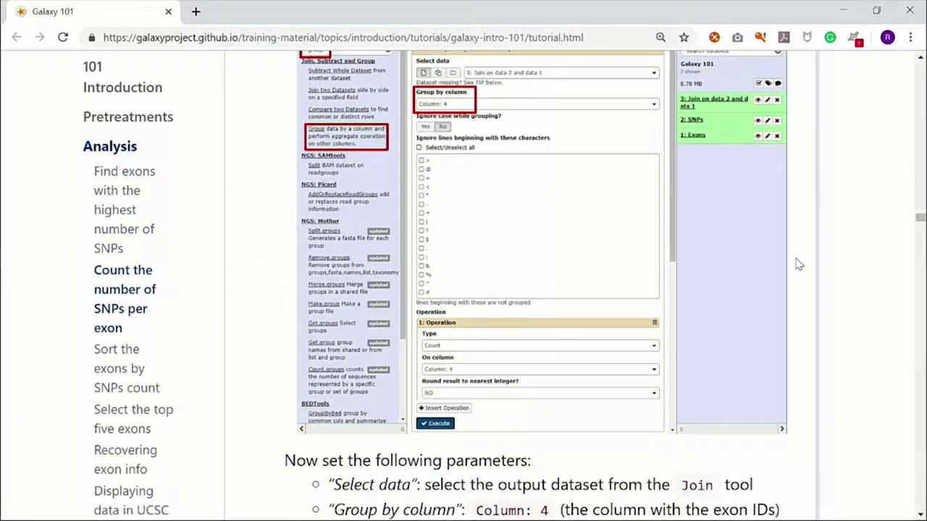
scroll(797, 265, "down", 5)
scroll(796, 264, "down", 4)
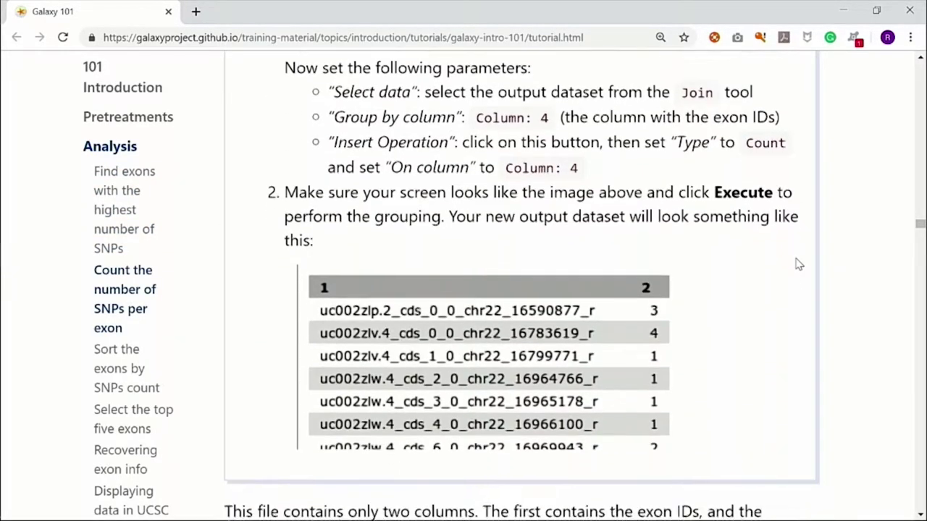
Step: Read the tutorial's instructions for sorting exons by SNP count on Column 2 and selecting the top five exons
scroll(797, 265, "down", 8)
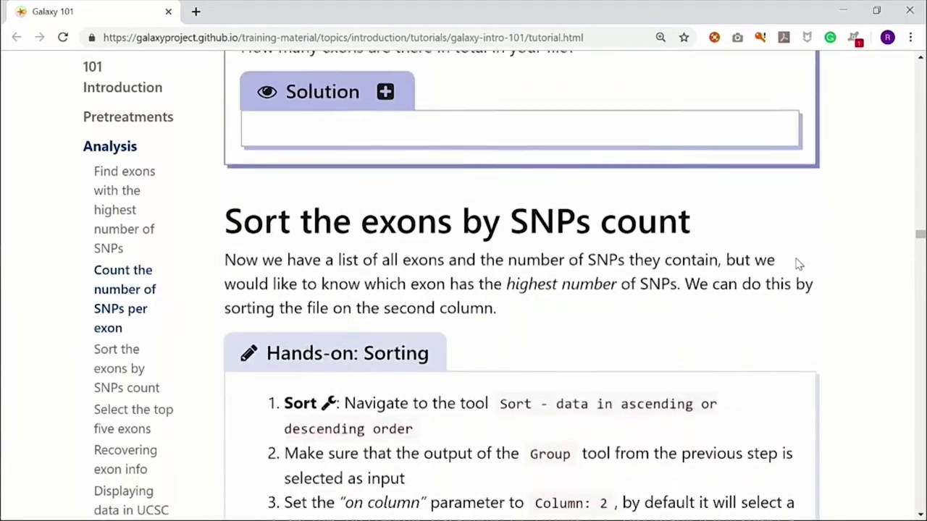
scroll(734, 317, "down", 4)
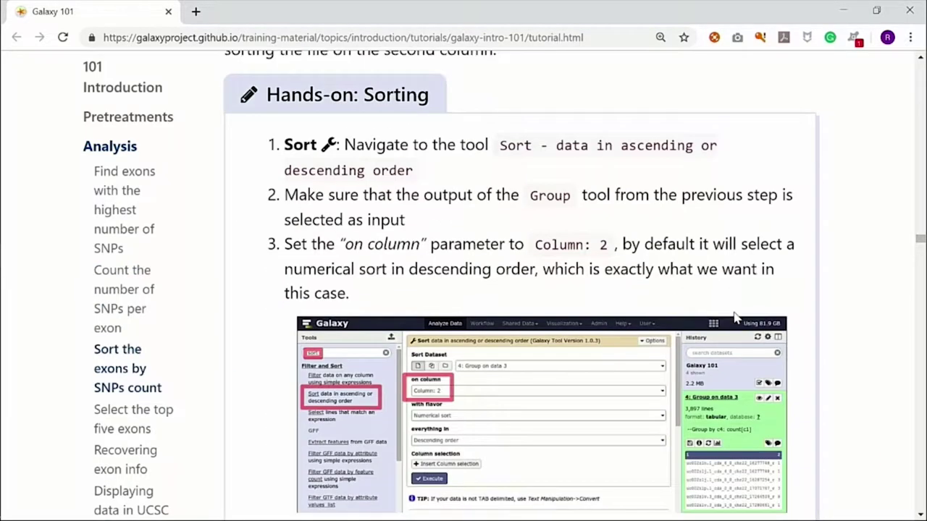
scroll(735, 316, "down", 10)
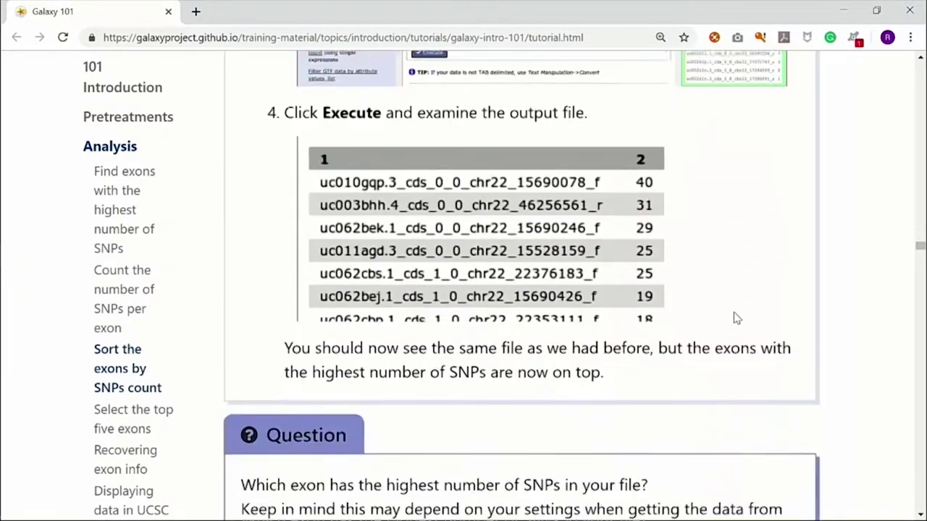
scroll(736, 317, "down", 6)
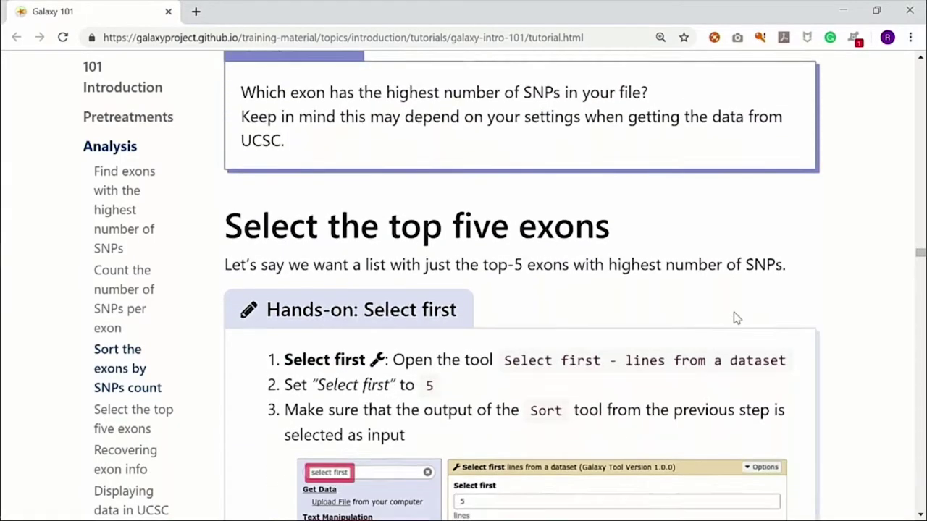
scroll(734, 317, "down", 7)
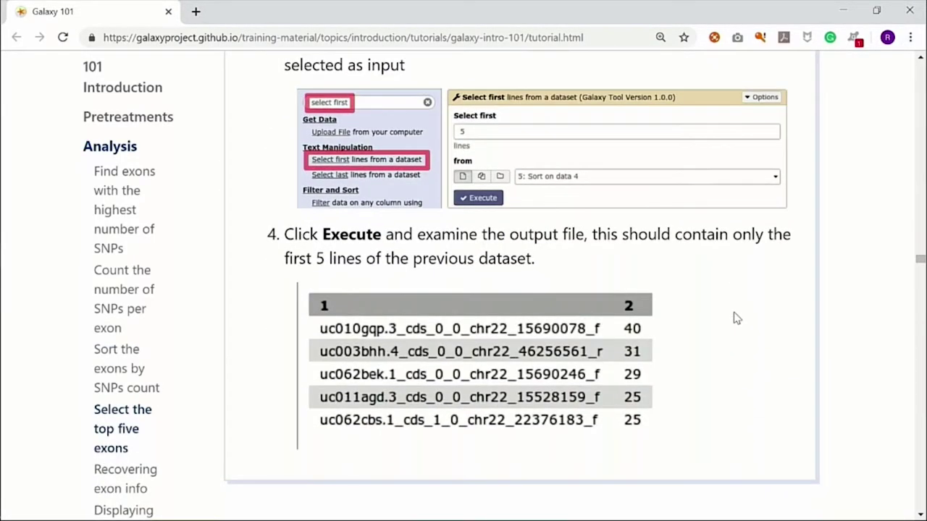
scroll(736, 318, "down", 20)
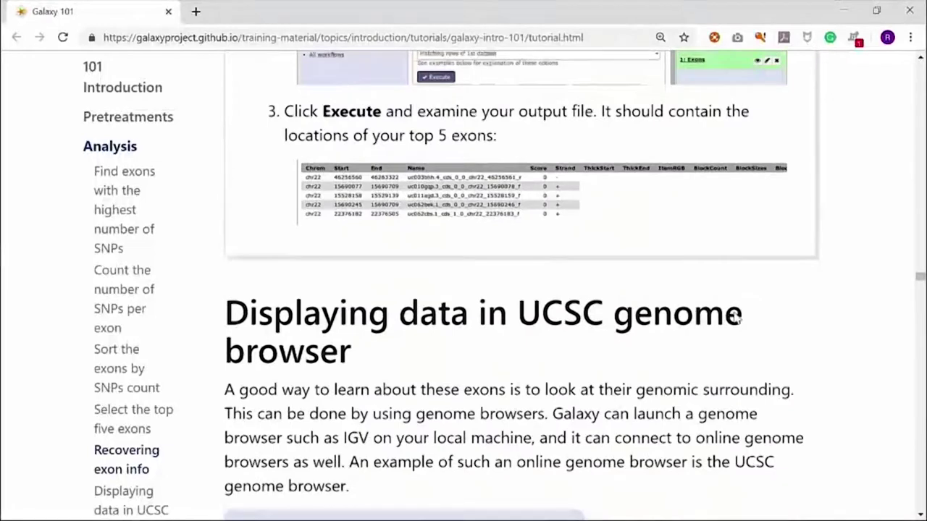
Step: Read how to check the hg38 database setting and display the exon data in the UCSC genome browser, including the example tracks
scroll(736, 319, "down", 1)
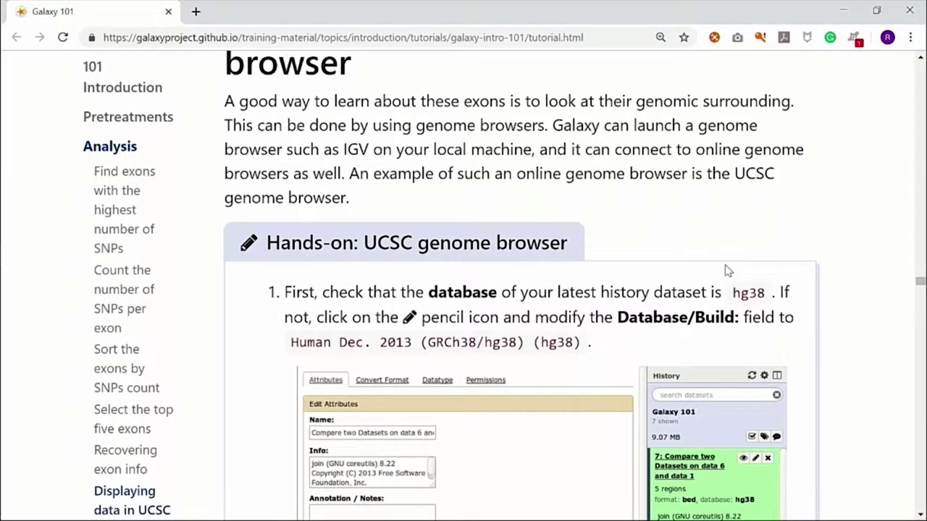
scroll(728, 270, "up", 3)
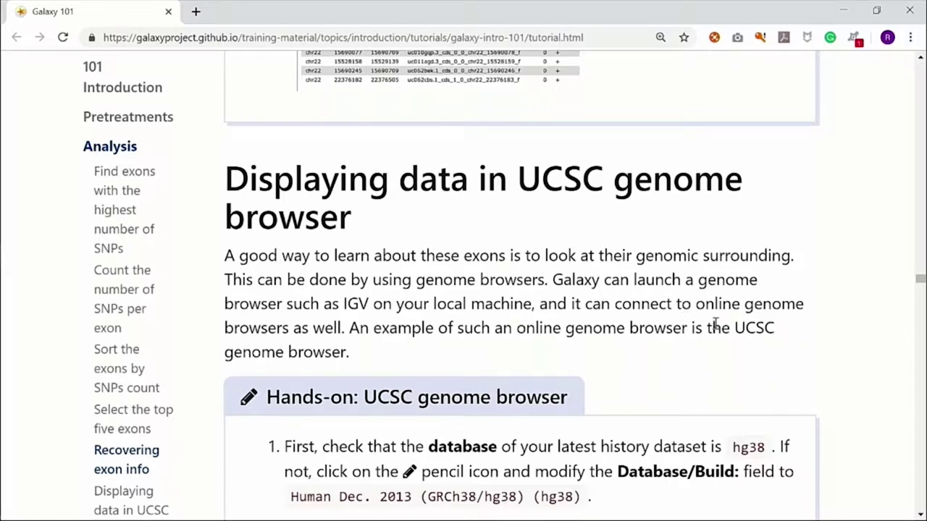
scroll(715, 325, "down", 10)
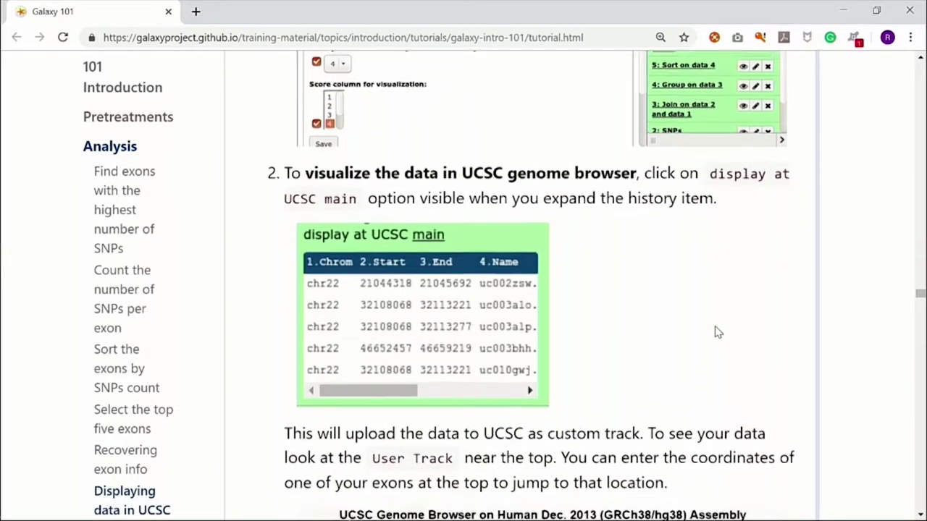
scroll(715, 333, "down", 6)
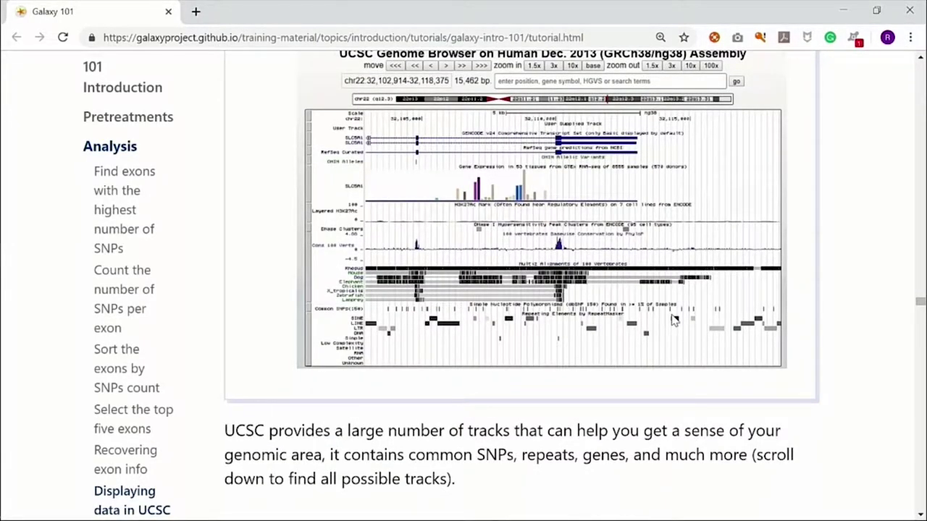
scroll(673, 320, "down", 2)
scroll(673, 314, "up", 1)
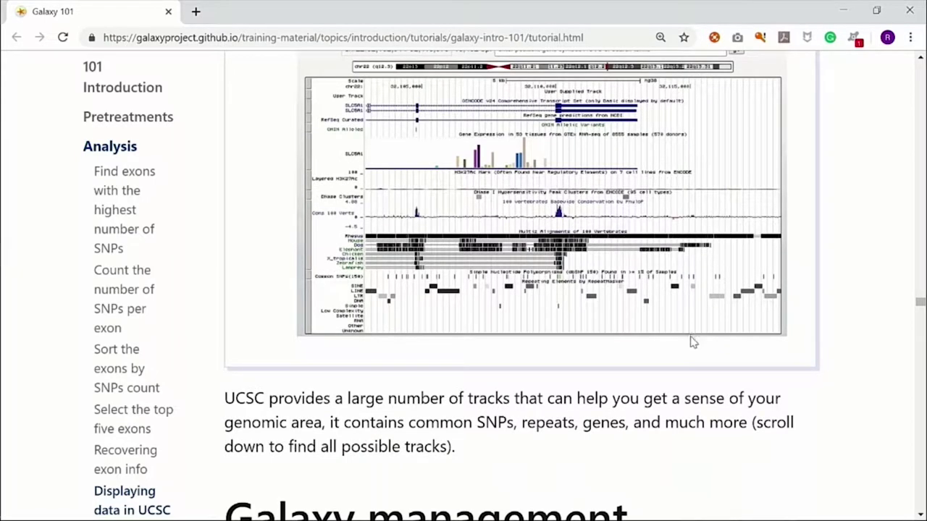
scroll(700, 330, "down", 4)
scroll(700, 330, "up", 4)
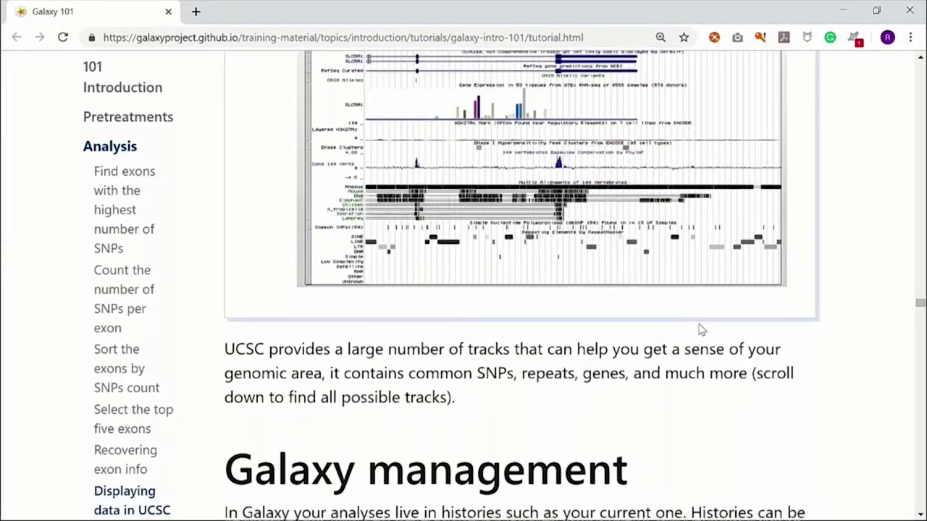
Step: Read the Galaxy management section on history options, Saved Histories and the overview of all histories
scroll(699, 327, "down", 3)
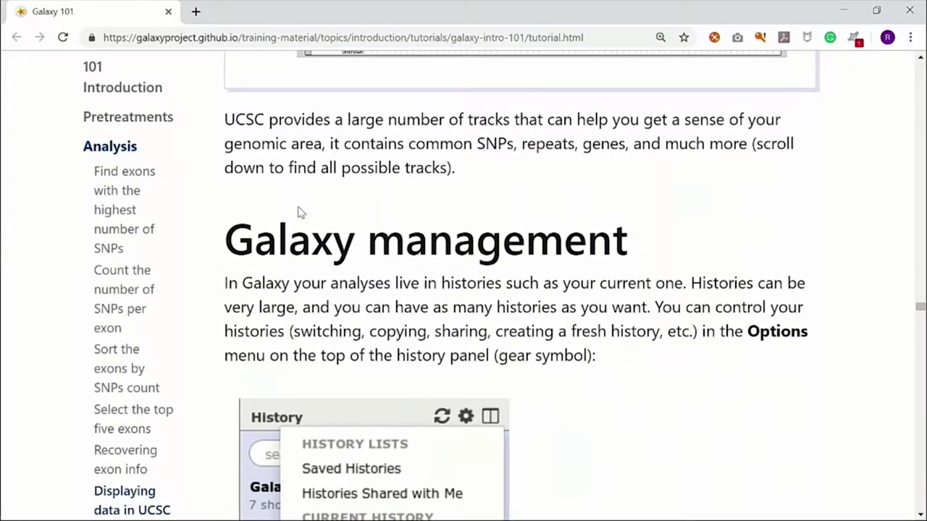
scroll(592, 298, "down", 2)
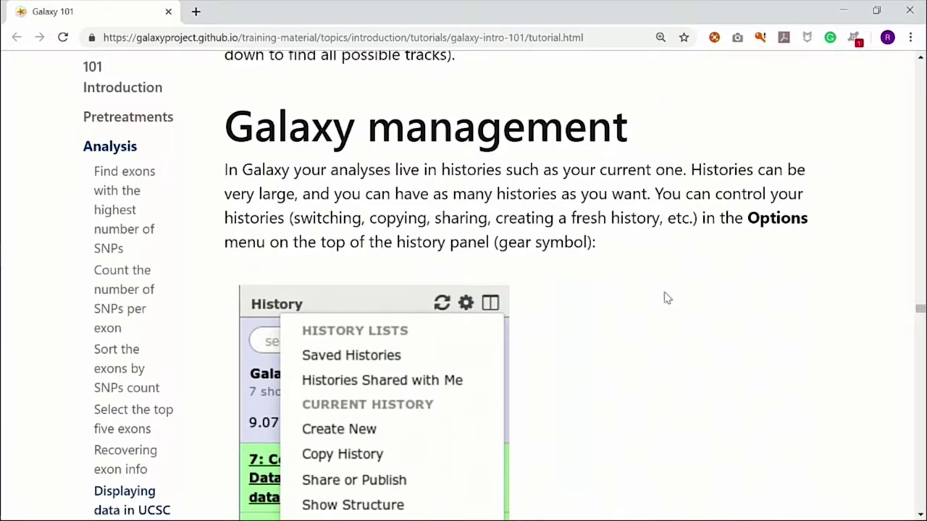
scroll(675, 302, "down", 3)
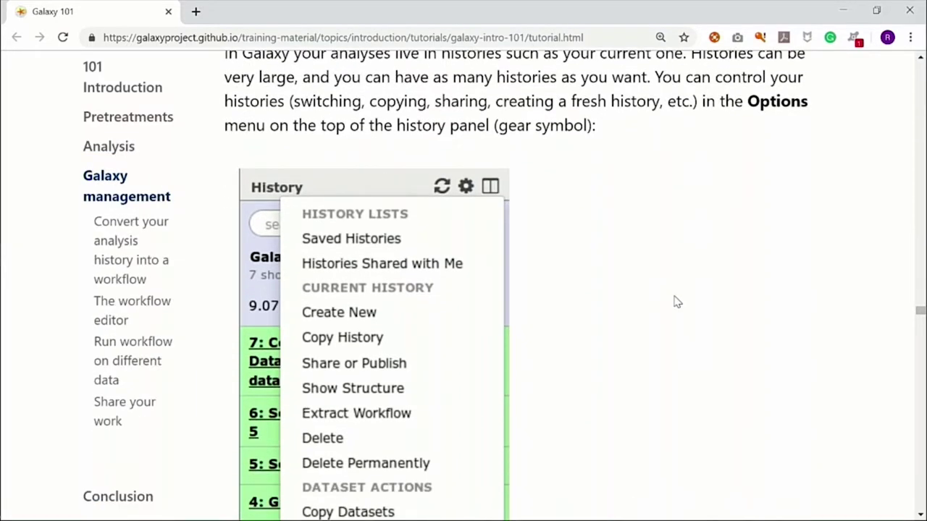
scroll(674, 302, "up", 1)
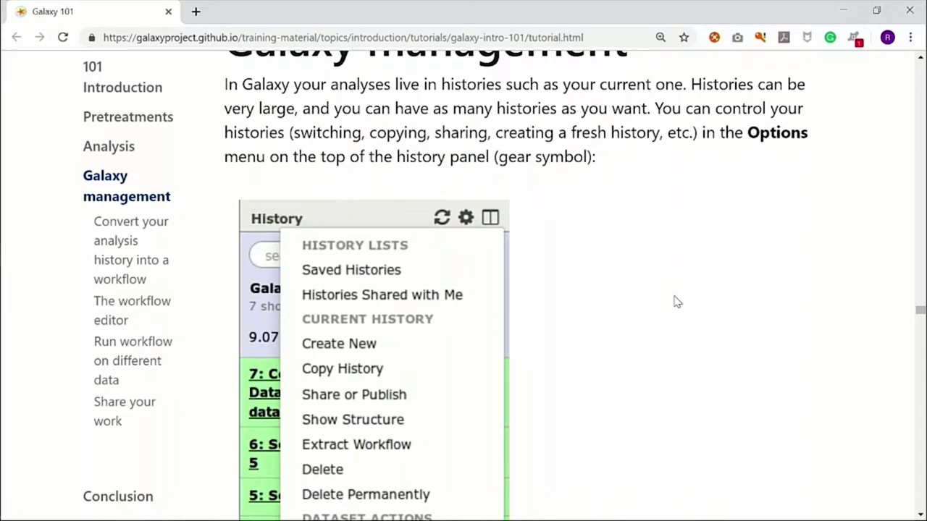
scroll(675, 302, "down", 10)
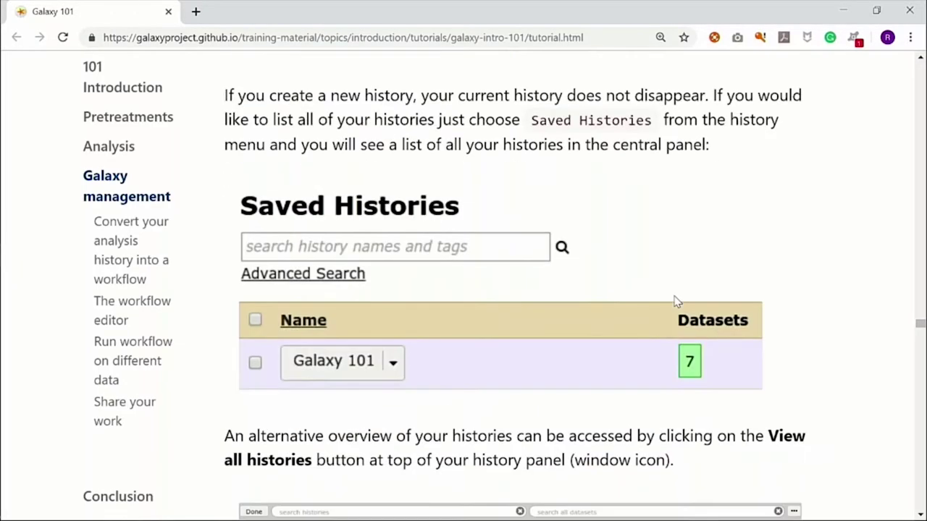
scroll(674, 302, "down", 1)
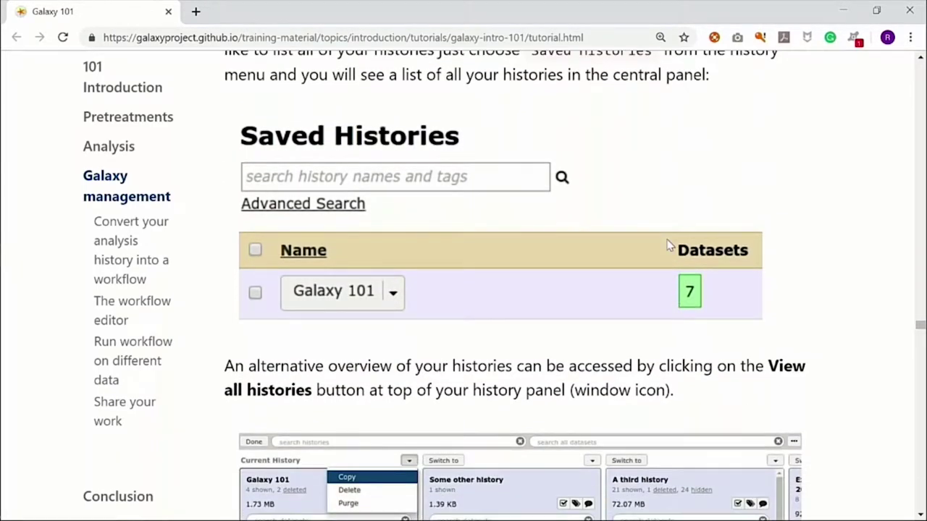
scroll(669, 246, "down", 1)
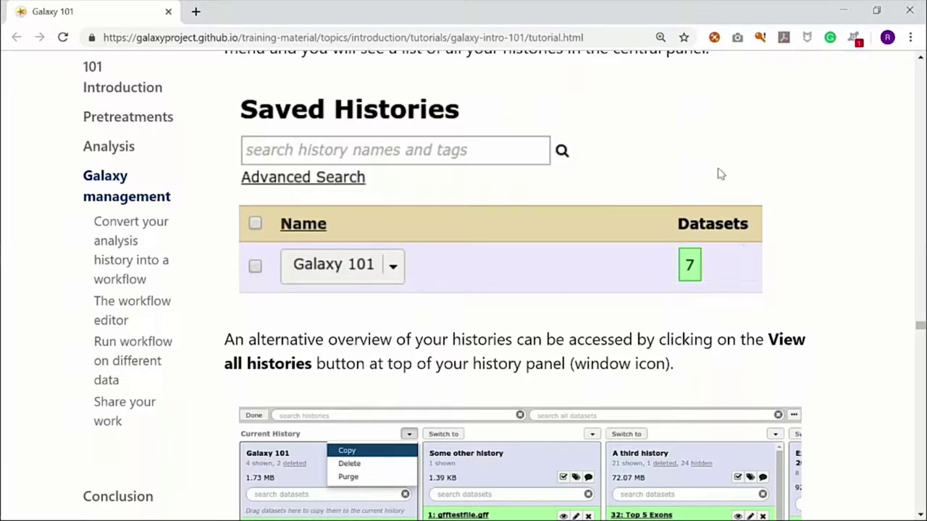
scroll(726, 172, "down", 2)
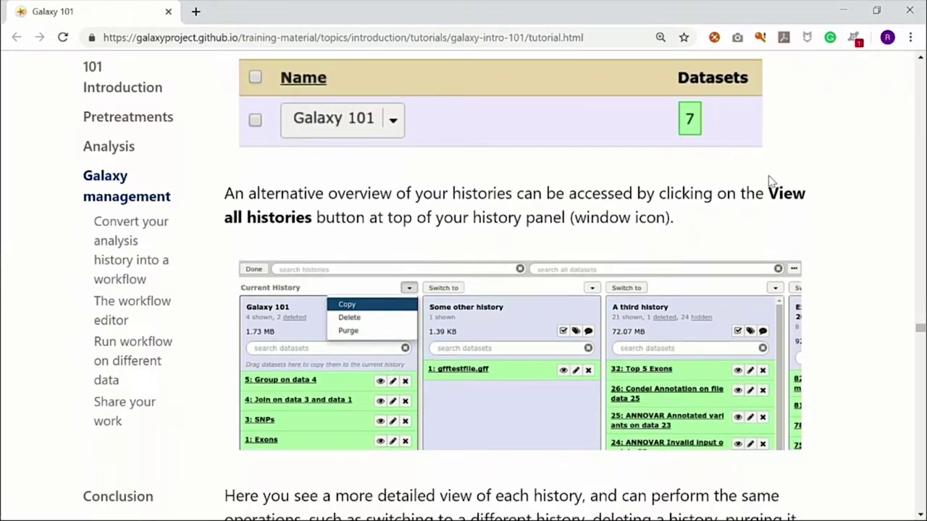
scroll(770, 181, "up", 2)
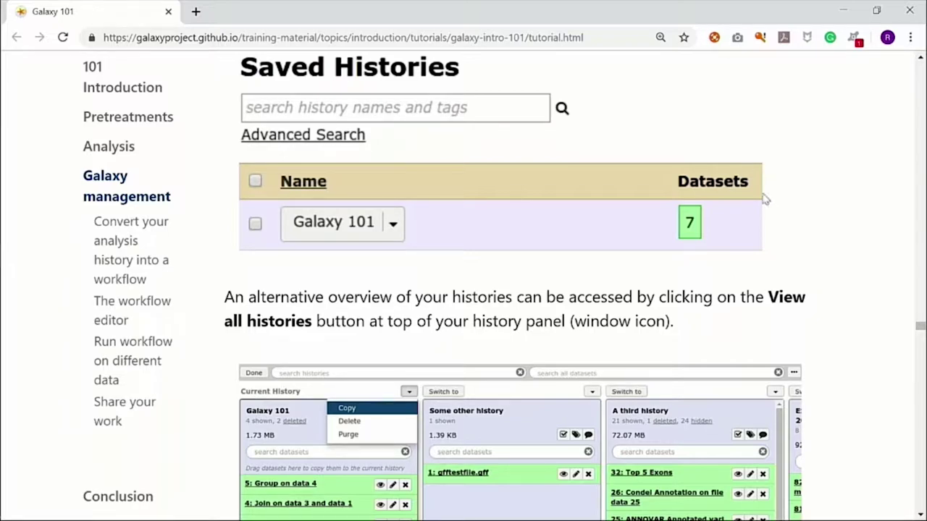
scroll(772, 201, "down", 2)
scroll(772, 202, "down", 3)
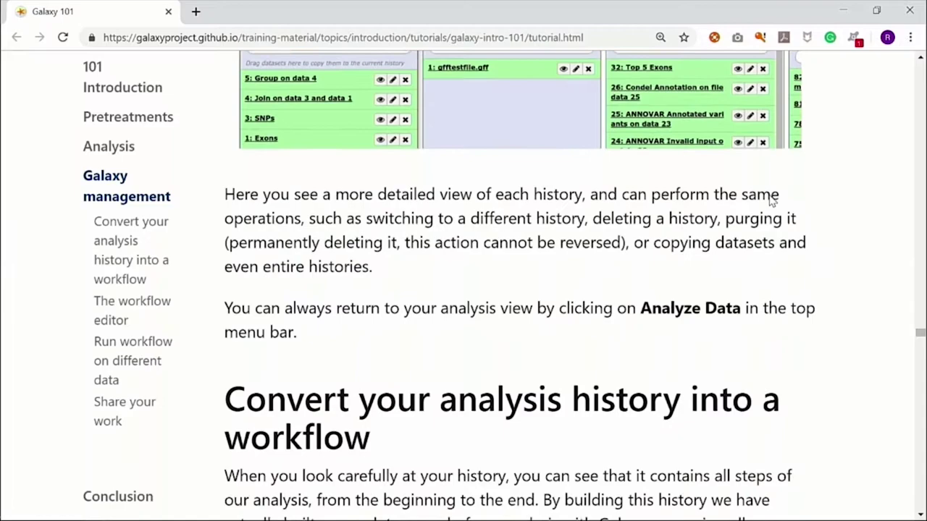
Step: Read how to convert the analysis history into a workflow with Extract Workflow, including choosing its steps, naming it and finding it in the workflow list
scroll(776, 202, "down", 3)
scroll(775, 210, "down", 1)
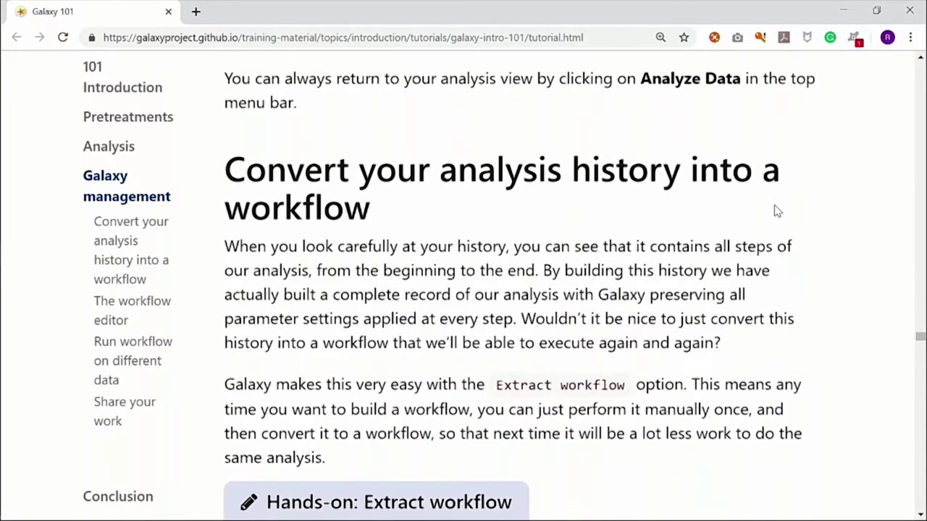
scroll(669, 245, "down", 3)
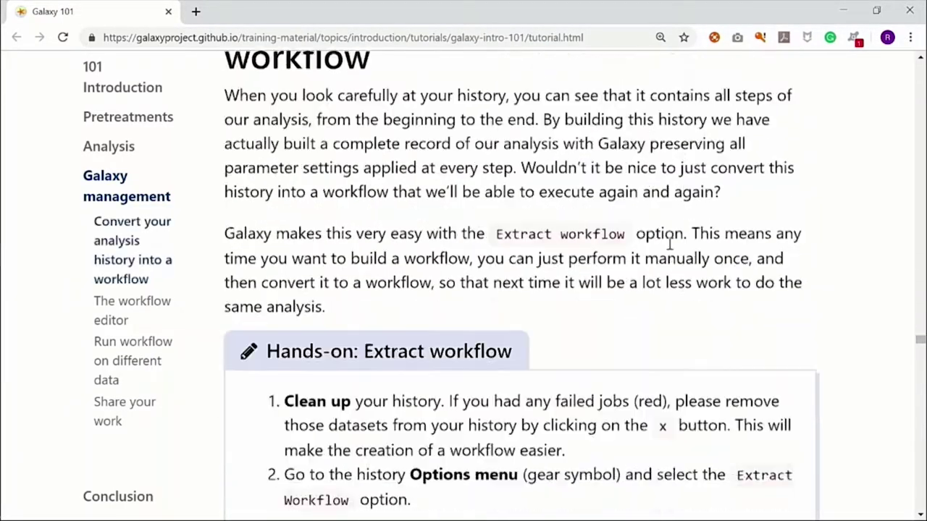
scroll(669, 245, "up", 2)
scroll(669, 245, "down", 1)
scroll(669, 245, "down", 5)
scroll(671, 248, "down", 2)
scroll(456, 265, "down", 5)
scroll(607, 265, "down", 1)
scroll(608, 266, "down", 5)
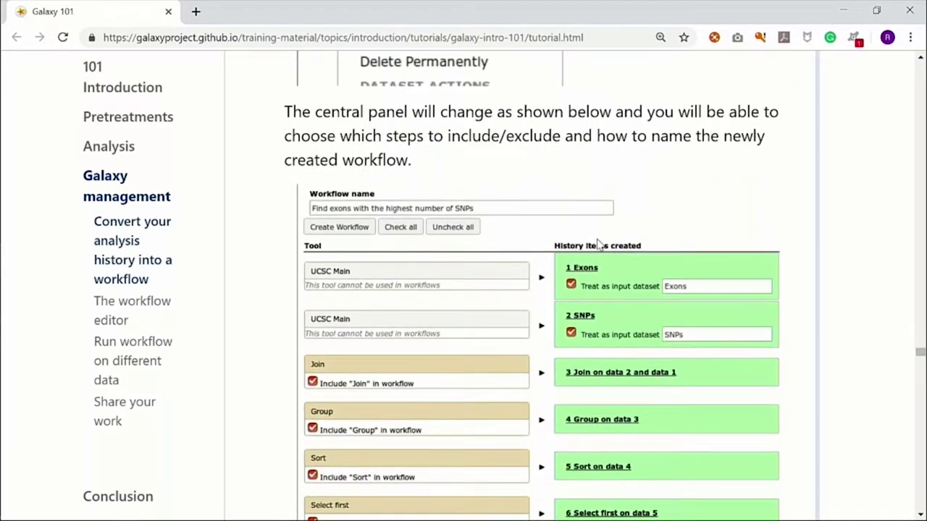
scroll(721, 217, "down", 4)
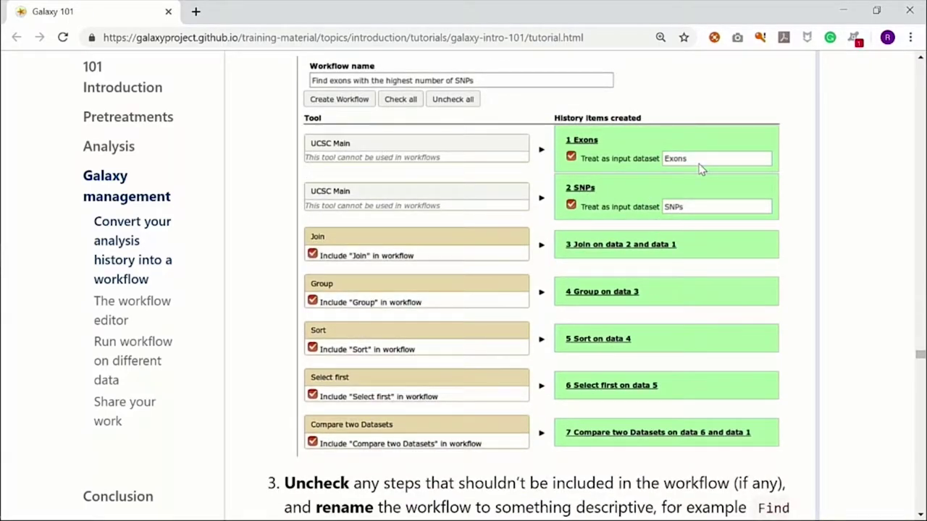
scroll(701, 168, "down", 2)
scroll(701, 168, "down", 3)
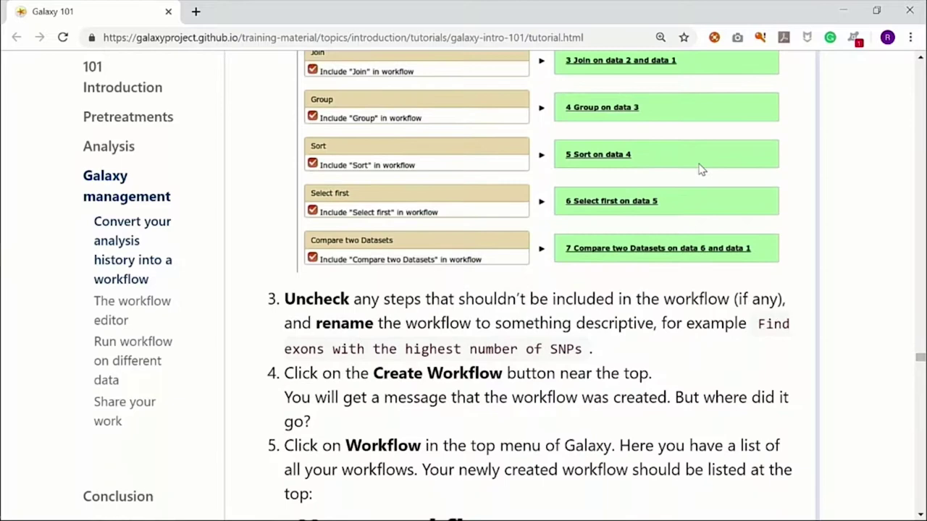
scroll(672, 206, "down", 1)
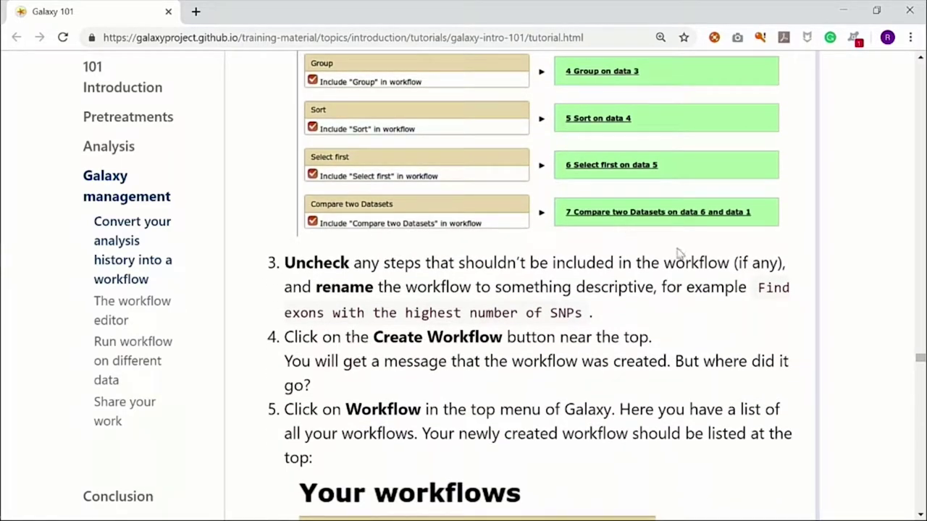
scroll(743, 325, "down", 4)
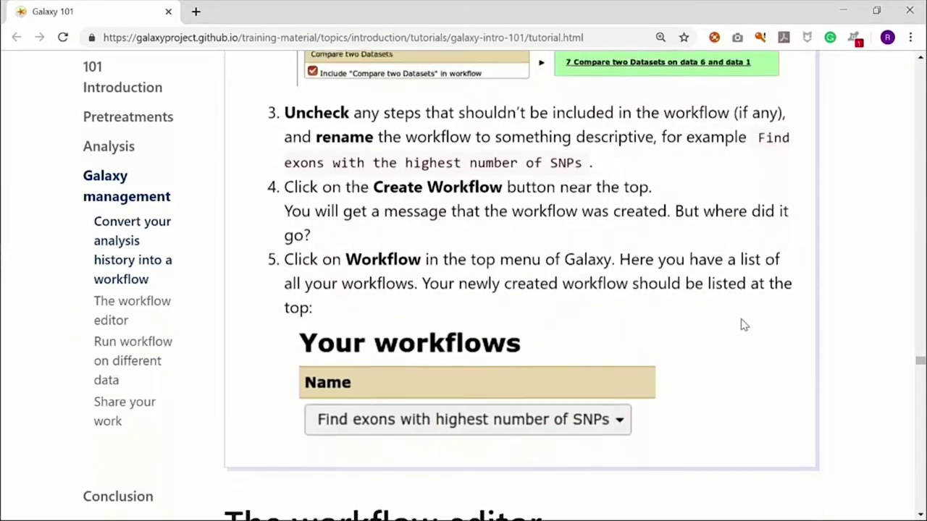
Step: Review the workflow editor section, covering how to open a workflow for editing and the example canvas of connected tools
scroll(743, 325, "down", 6)
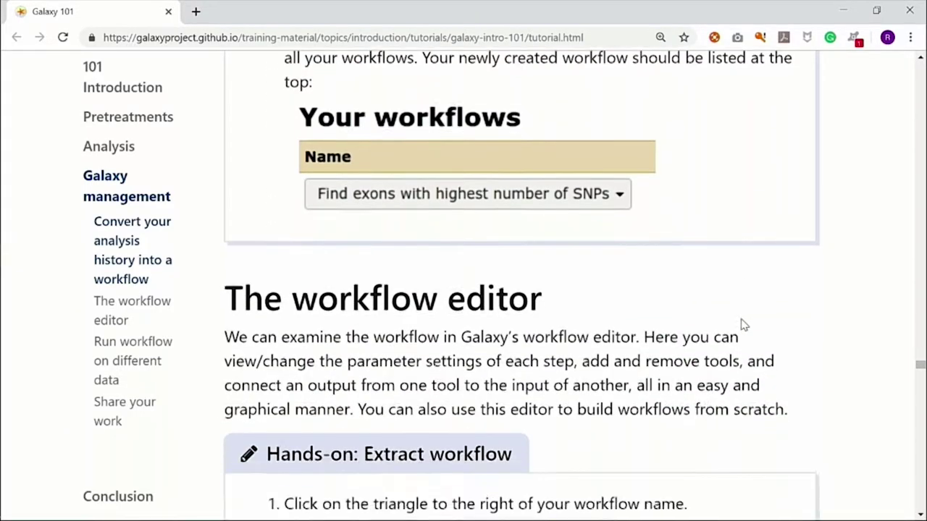
scroll(743, 325, "up", 9)
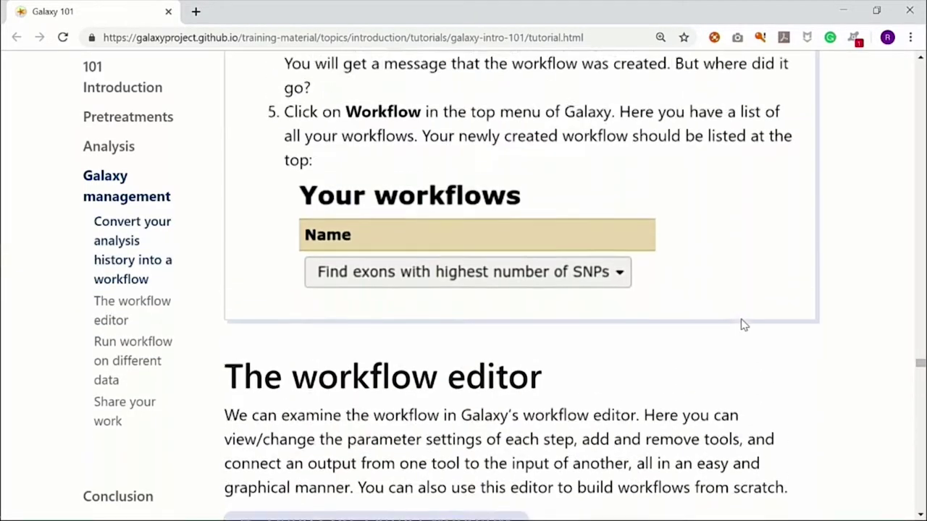
scroll(743, 326, "down", 6)
scroll(743, 325, "down", 3)
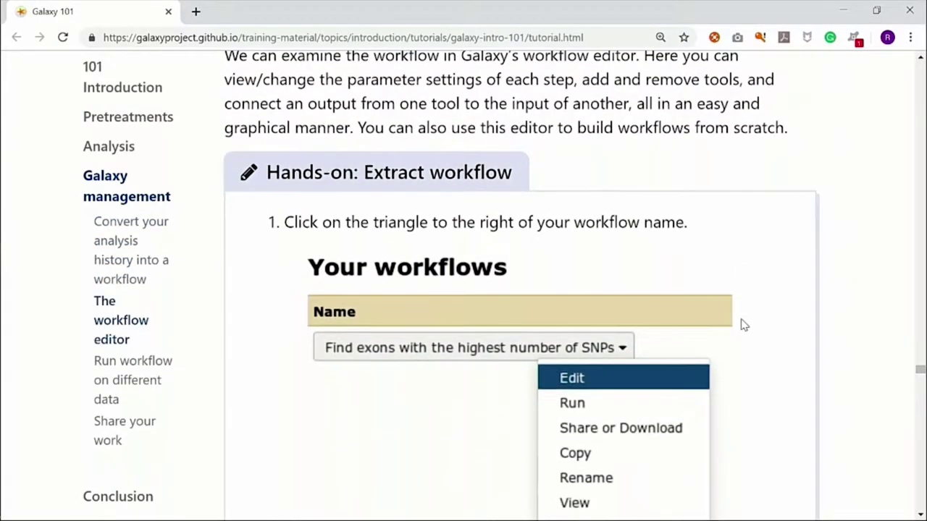
scroll(743, 325, "up", 1)
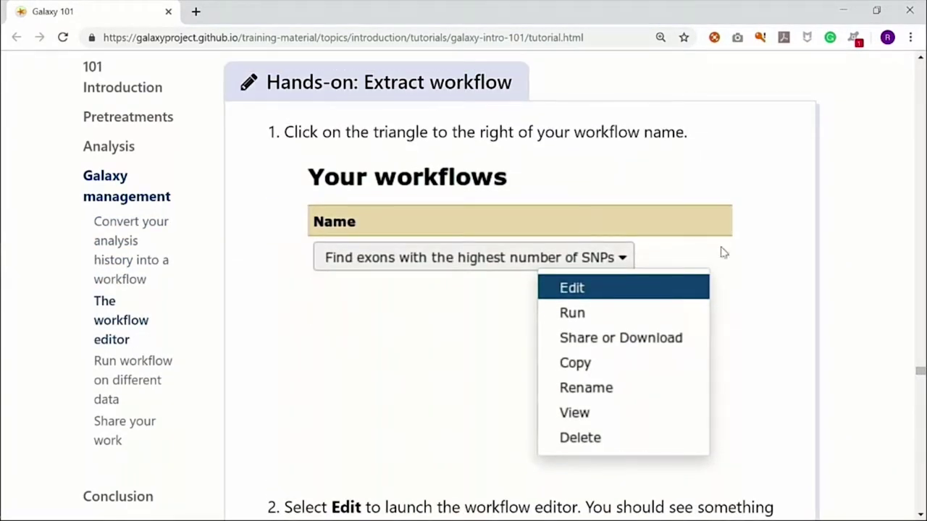
scroll(787, 302, "down", 2)
scroll(787, 302, "down", 4)
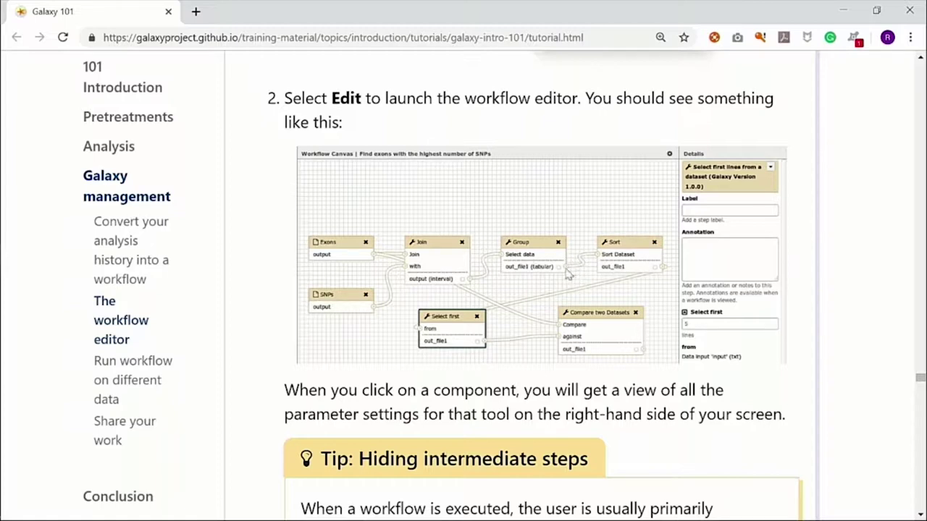
scroll(576, 281, "down", 3)
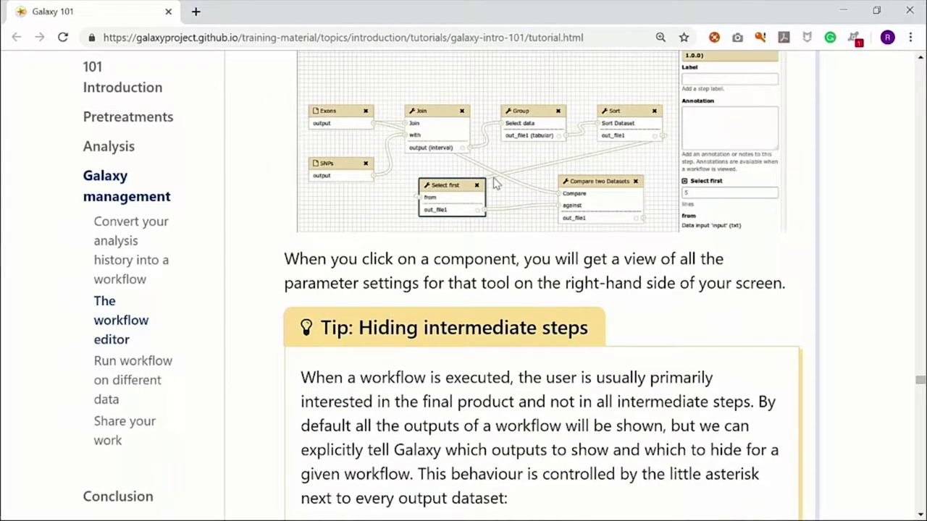
Step: Read the tip on hiding intermediate workflow steps, covering the output asterisks, the minimap and the default input dataset labels
scroll(495, 181, "down", 2)
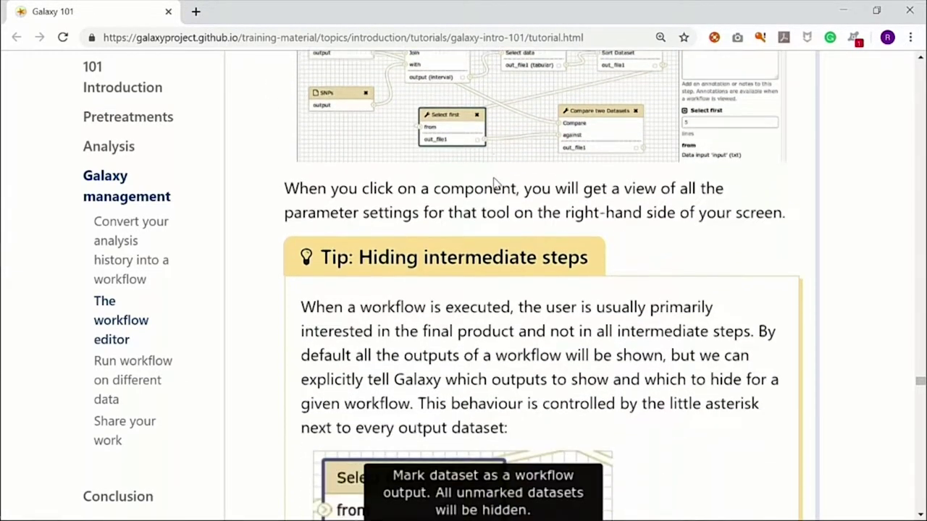
scroll(496, 178, "down", 8)
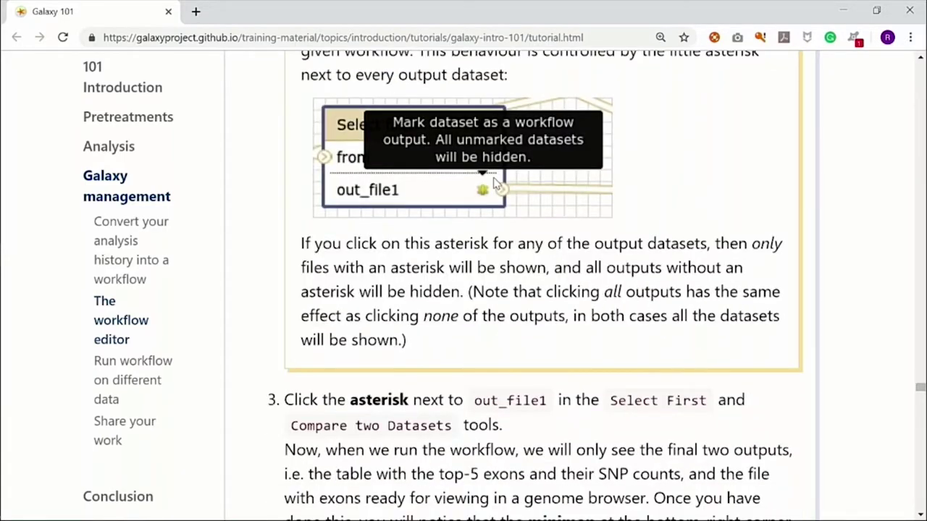
scroll(495, 178, "down", 5)
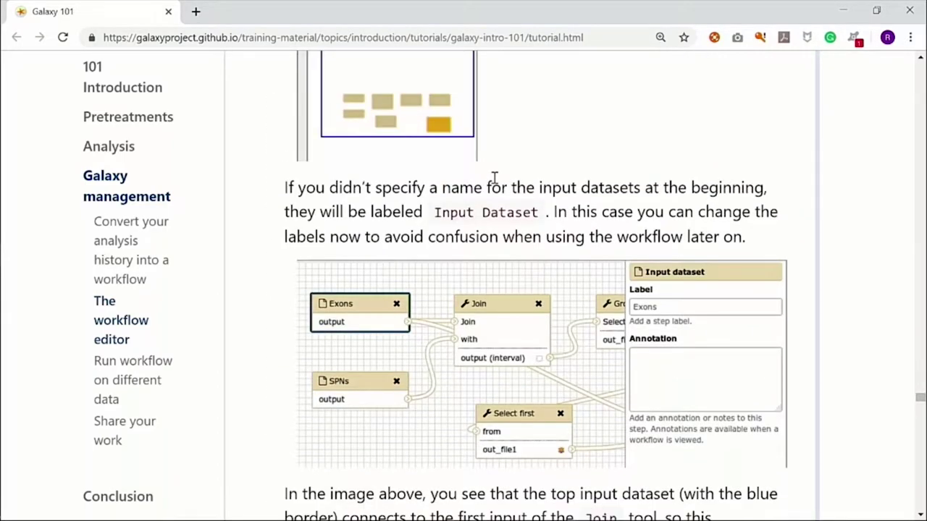
scroll(495, 178, "up", 3)
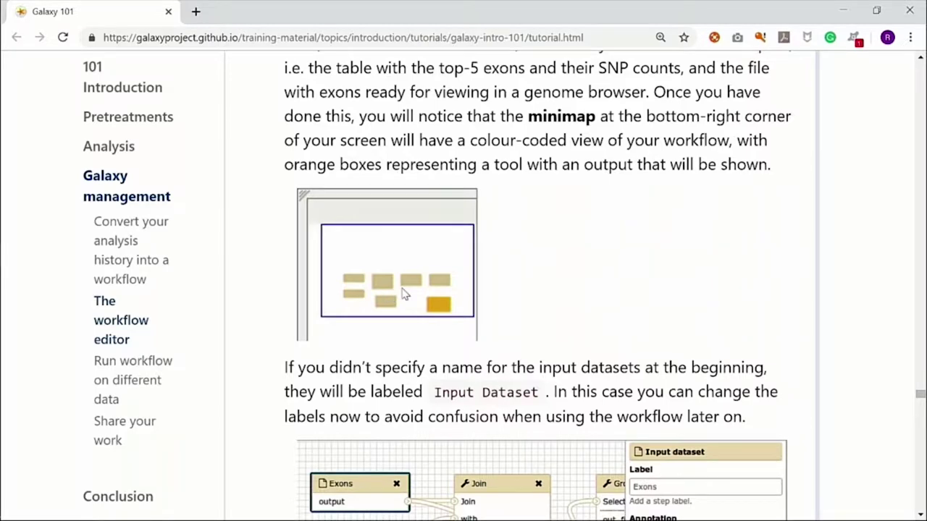
scroll(405, 294, "down", 3)
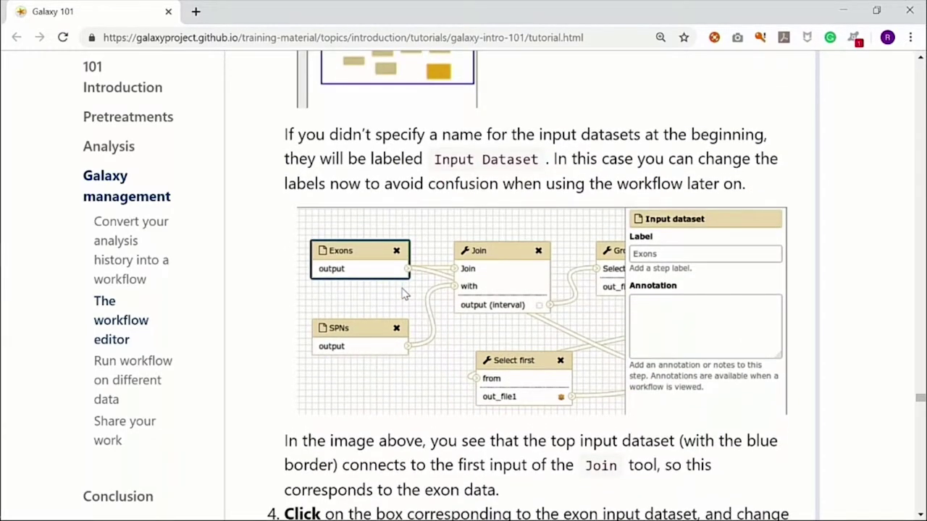
Step: Read how to label the workflow inputs Exons and Features, rename the outputs and save the workflow
scroll(537, 345, "down", 5)
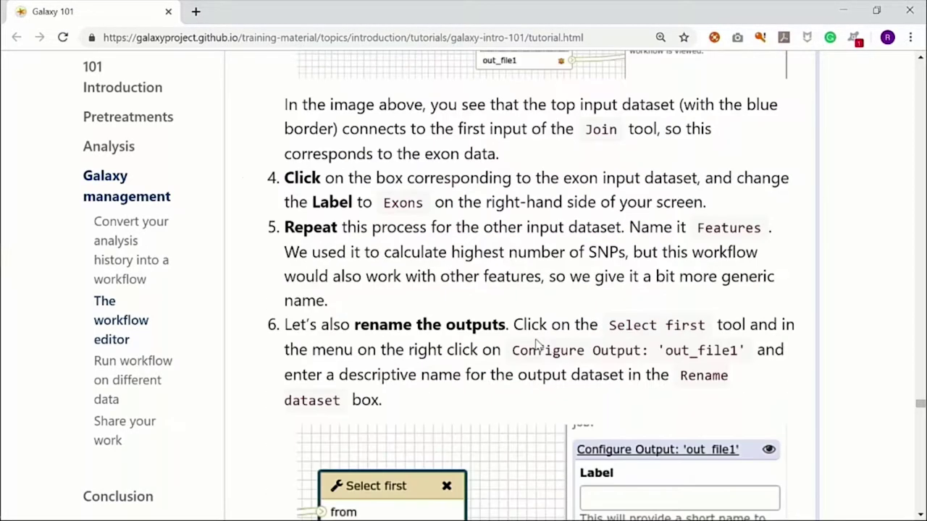
scroll(537, 345, "down", 2)
scroll(537, 346, "down", 2)
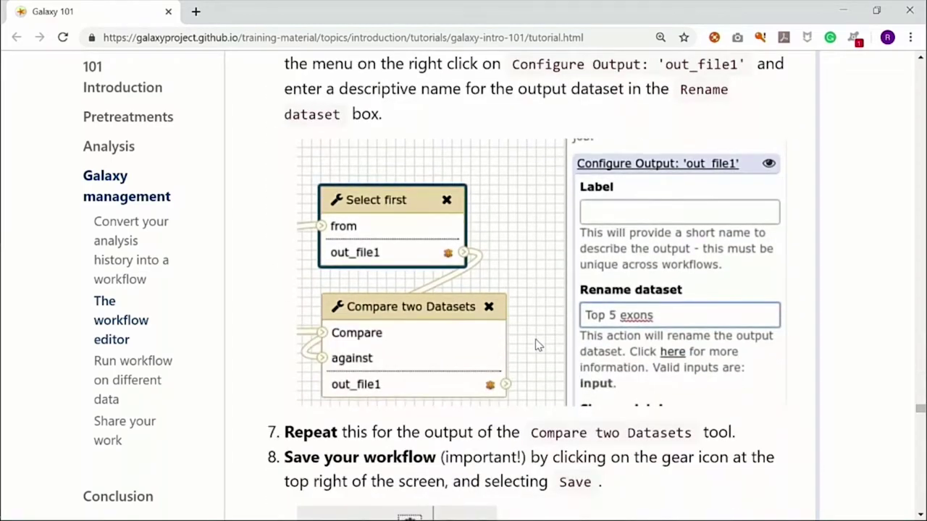
scroll(538, 346, "up", 5)
scroll(538, 345, "up", 6)
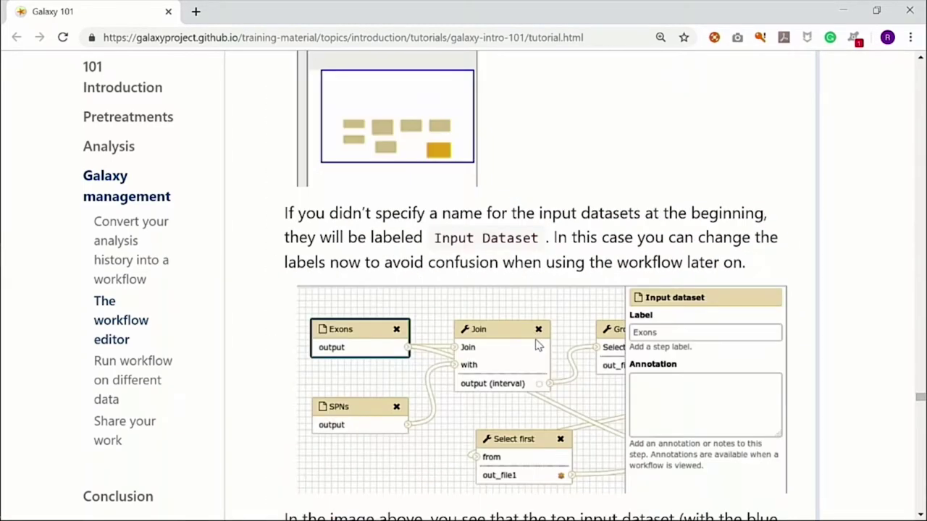
scroll(537, 345, "down", 2)
scroll(537, 345, "down", 17)
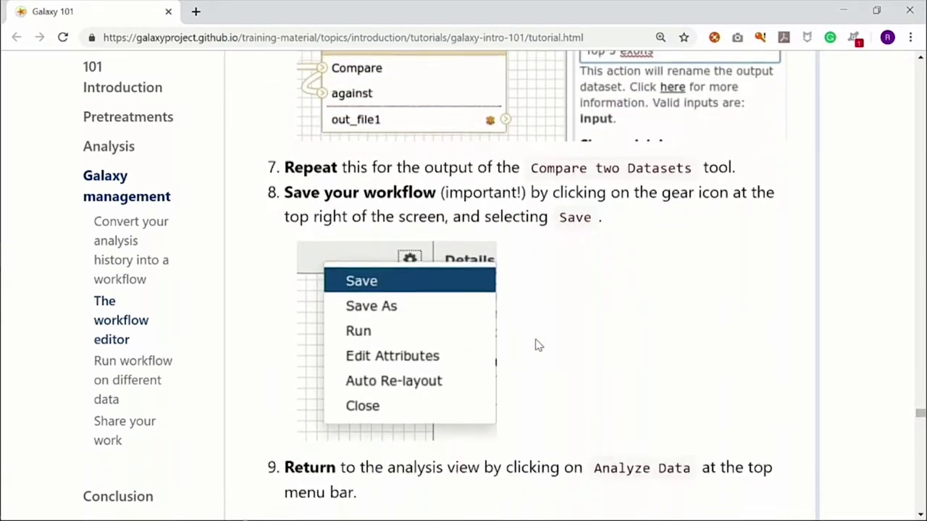
Step: Read how to prepare different data for the workflow by copying the exons to a new history and fetching chr22 Repeats from UCSC
scroll(537, 345, "down", 8)
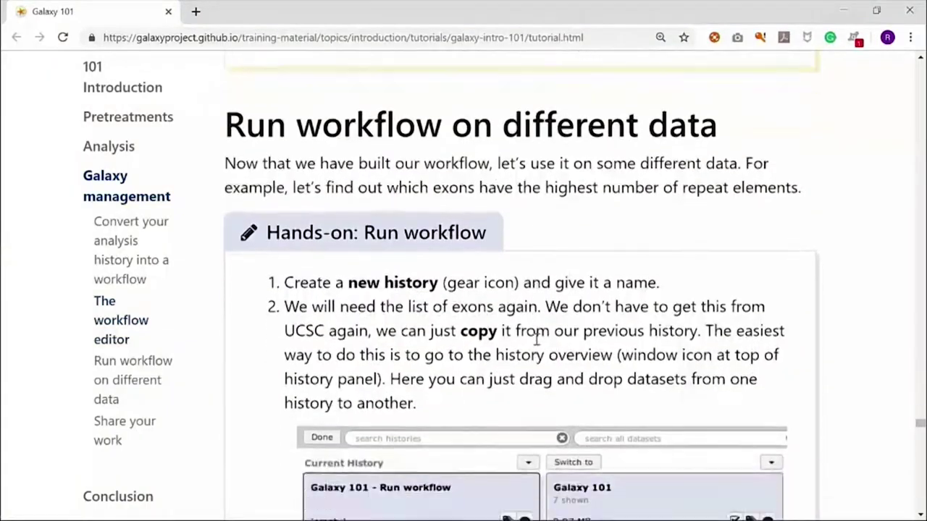
scroll(538, 345, "down", 8)
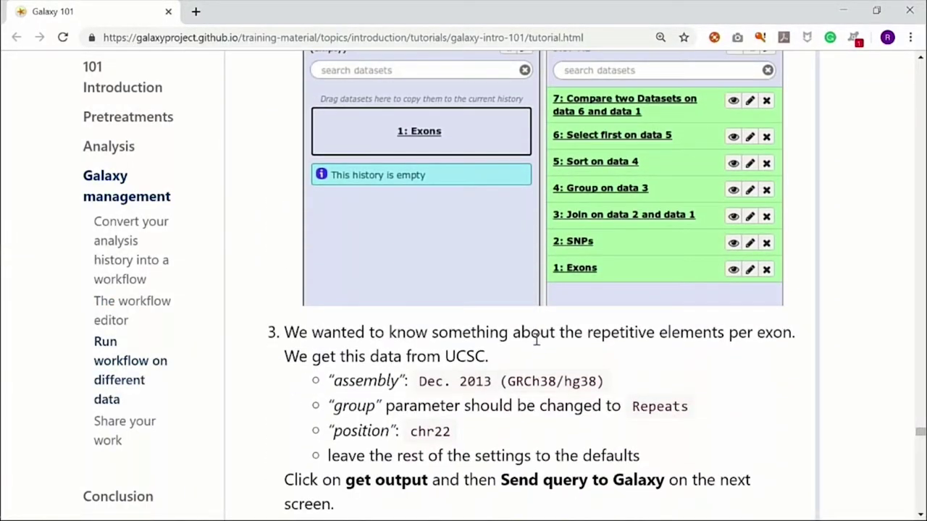
scroll(537, 340, "down", 6)
scroll(537, 345, "up", 6)
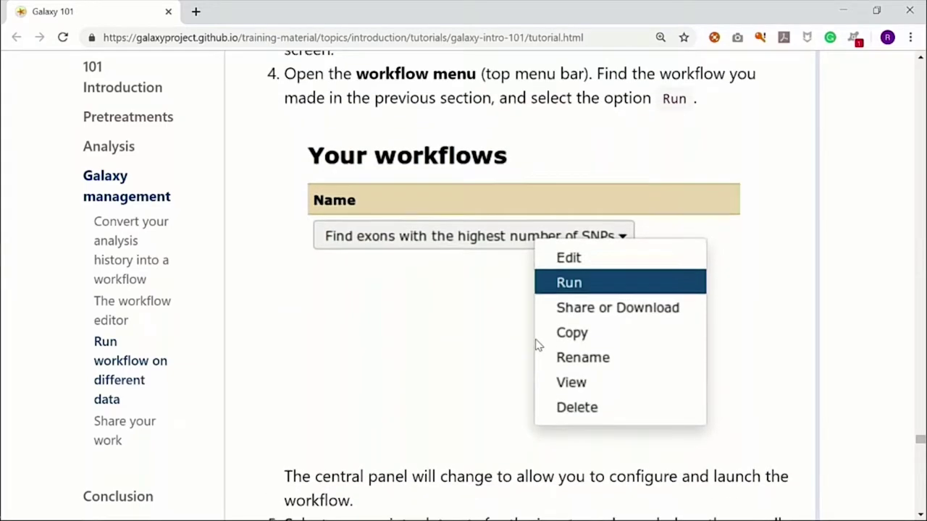
scroll(537, 340, "up", 1)
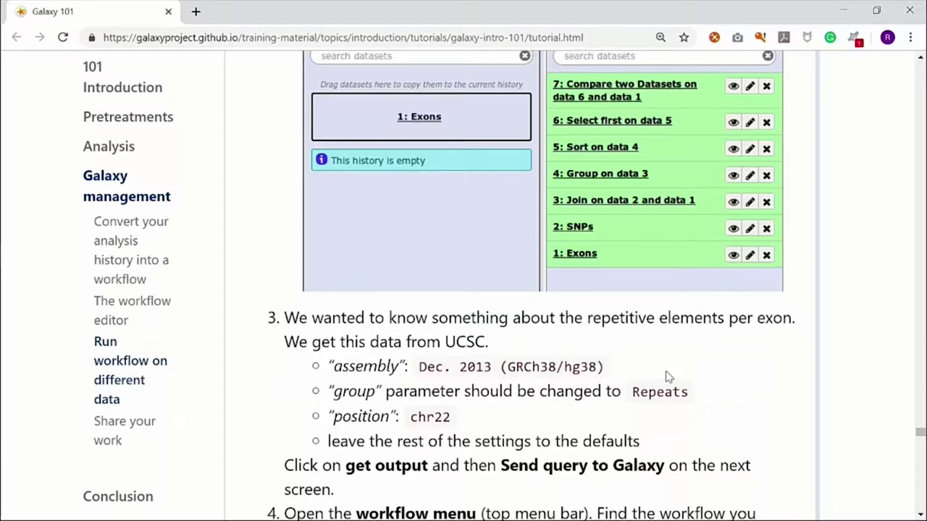
scroll(669, 377, "down", 1)
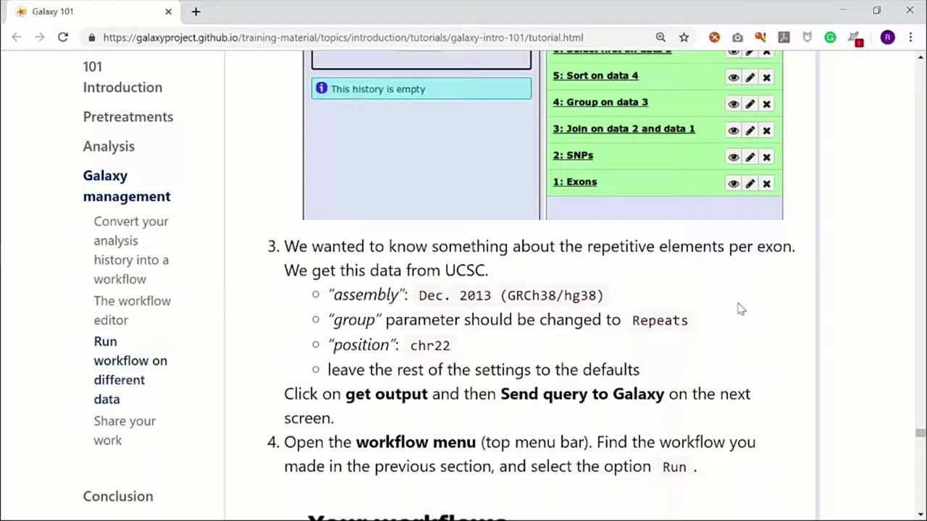
scroll(740, 309, "down", 3)
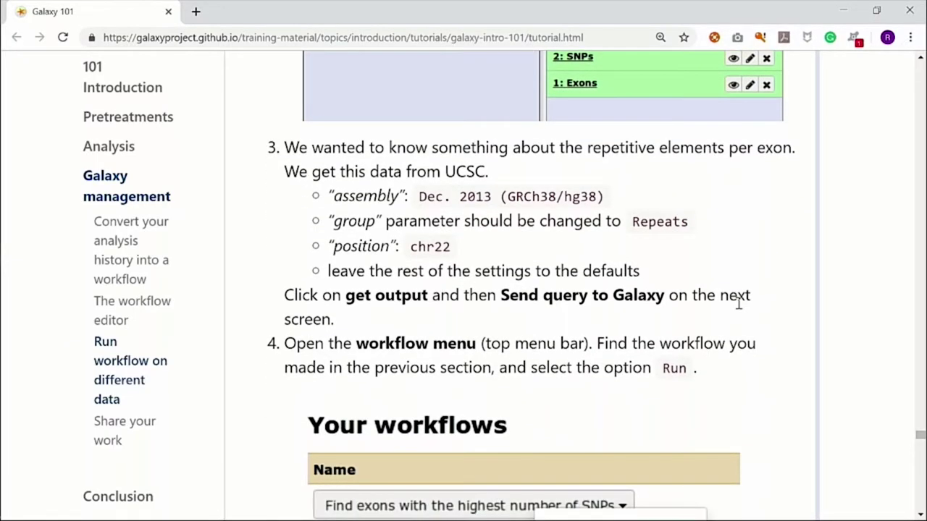
scroll(739, 303, "down", 1)
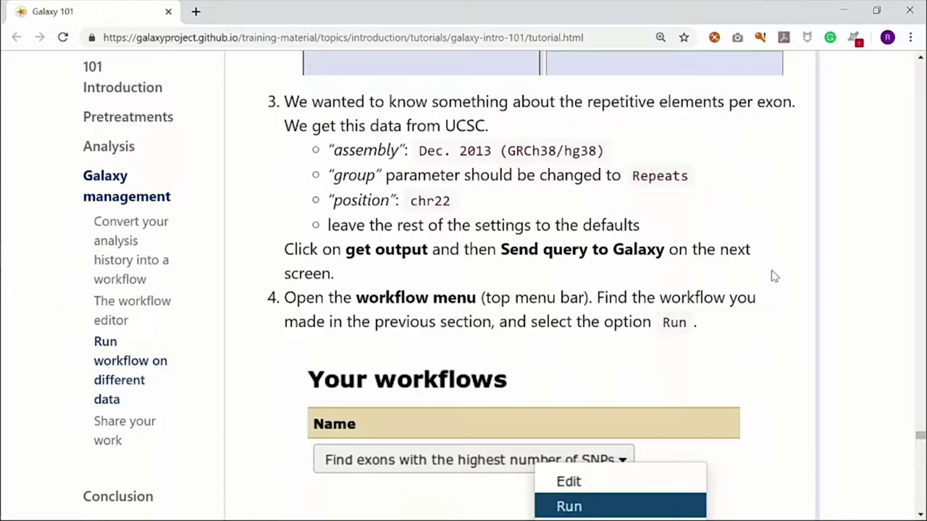
Step: Read how to run the workflow, including choosing its input datasets, the example history and the comment on unhiding hidden datasets
scroll(777, 276, "down", 5)
scroll(777, 276, "down", 1)
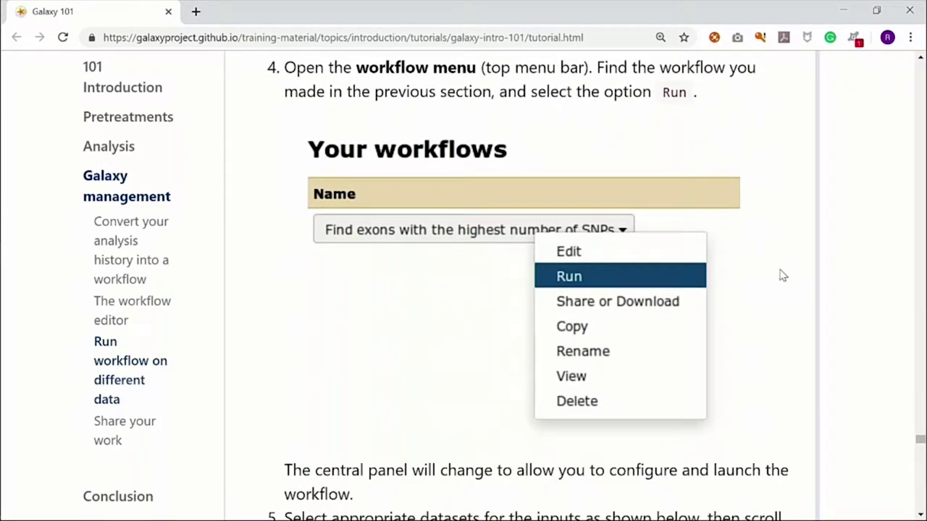
scroll(782, 275, "down", 11)
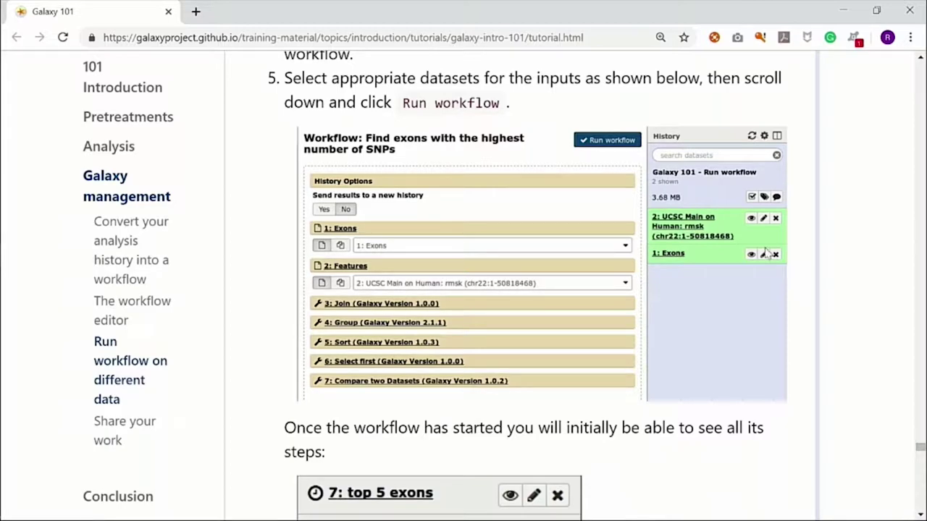
scroll(807, 265, "down", 8)
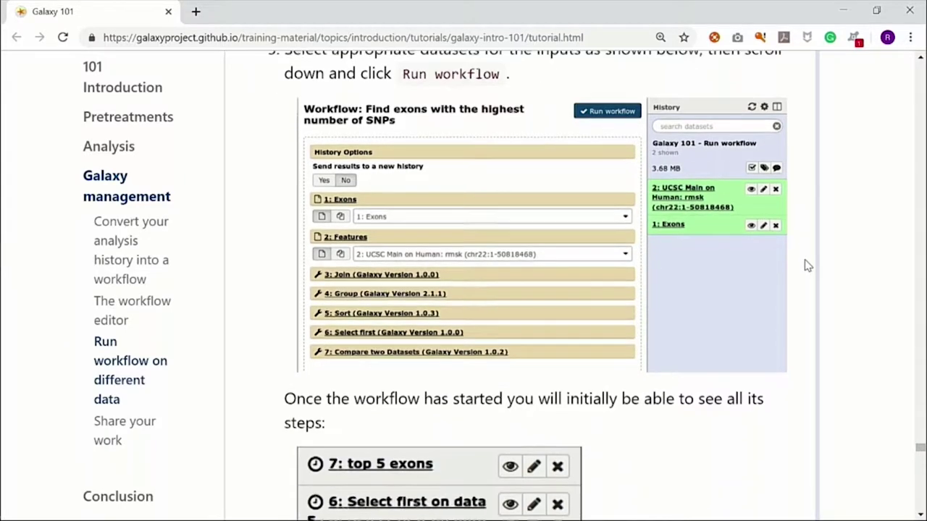
scroll(807, 265, "down", 18)
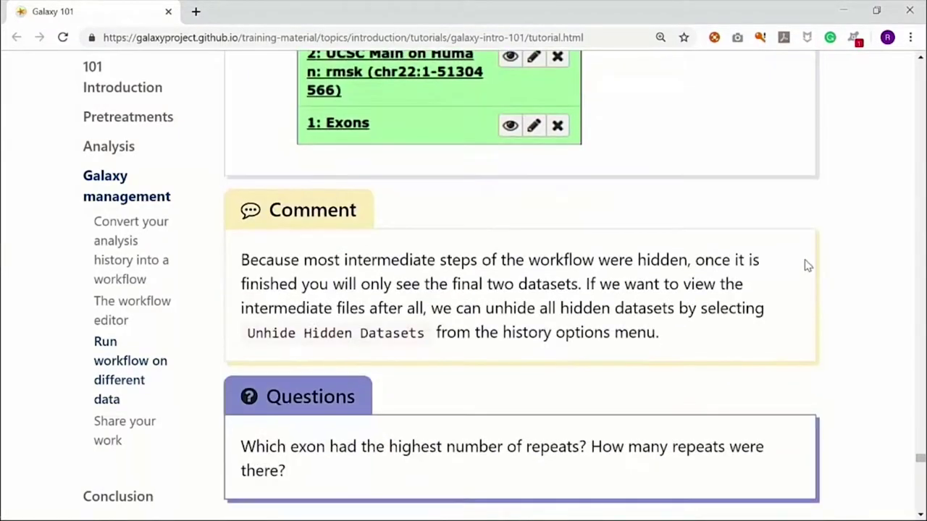
Step: View the tutorial's conclusion and key points, and return to the beginning of the Galaxy 101 page
scroll(806, 265, "down", 20)
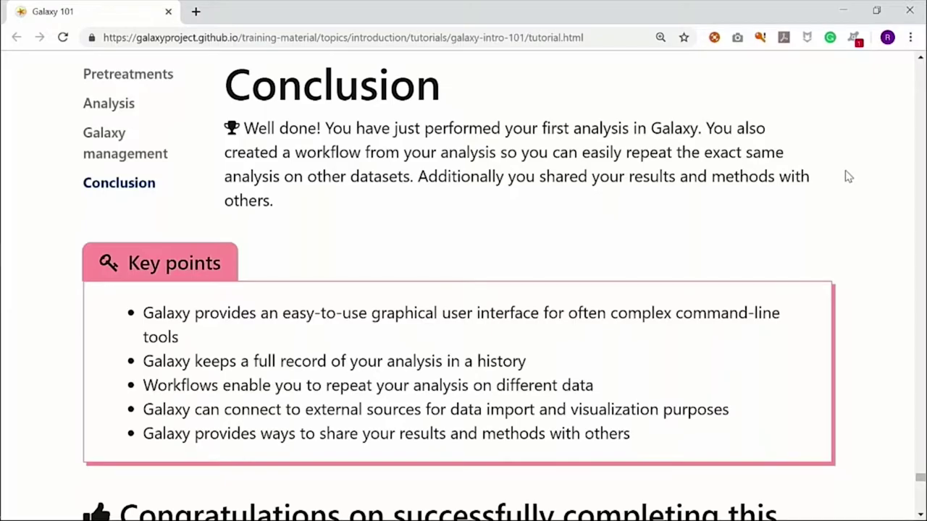
scroll(848, 176, "up", 20)
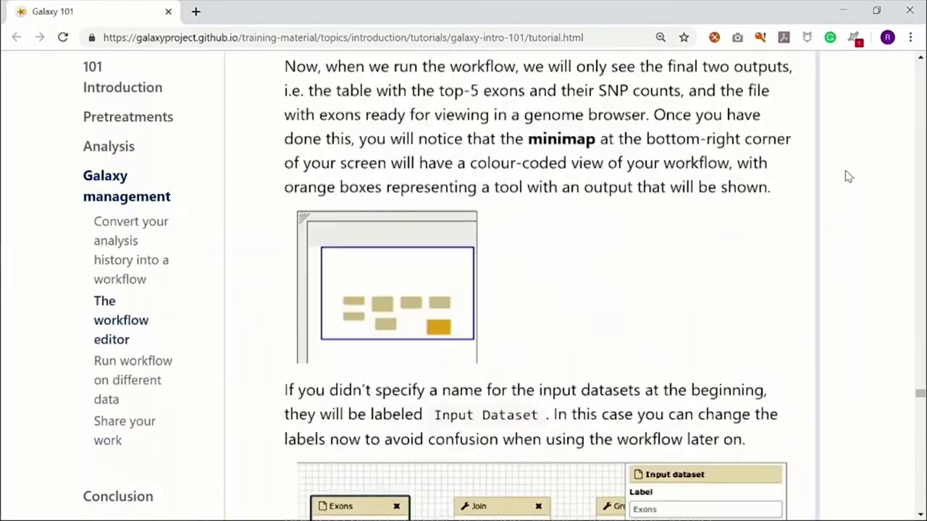
scroll(849, 177, "up", 20)
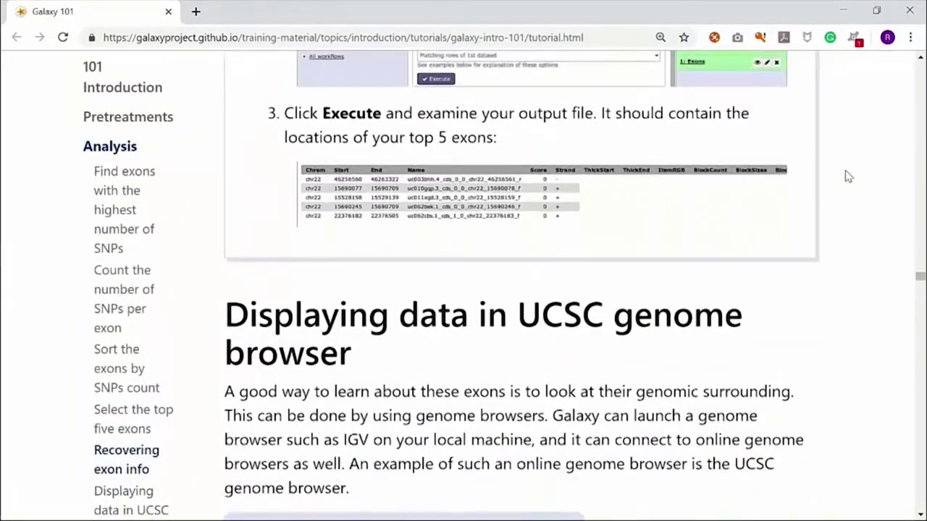
scroll(849, 177, "up", 15)
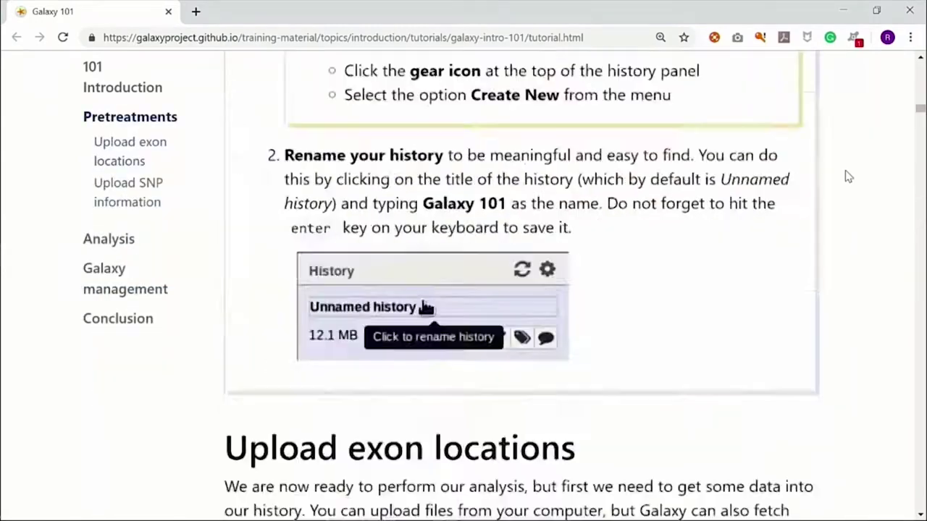
scroll(846, 197, "up", 8)
scroll(846, 197, "up", 5)
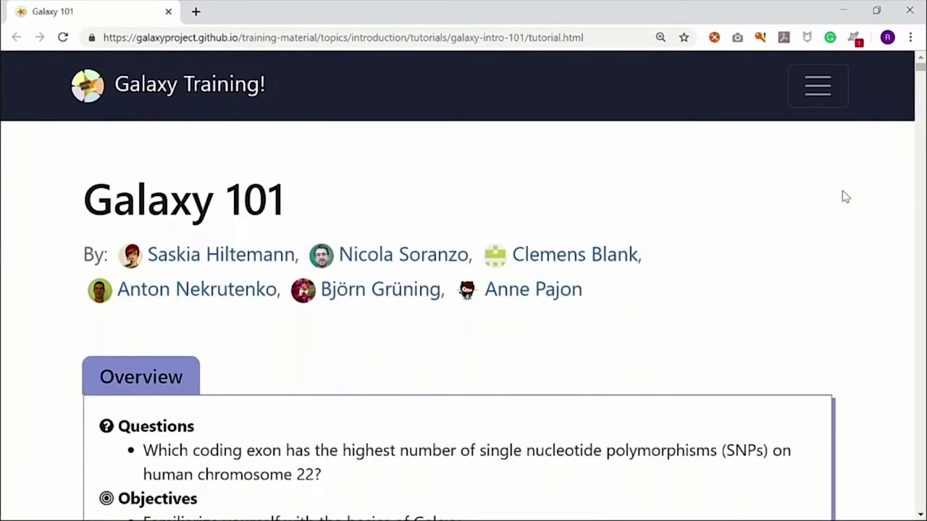
Step: Switch to the usegalaxy.org window and reload the page to check the queued UCSC dataset in the Galaxy_101 history
key("alt+Tab")
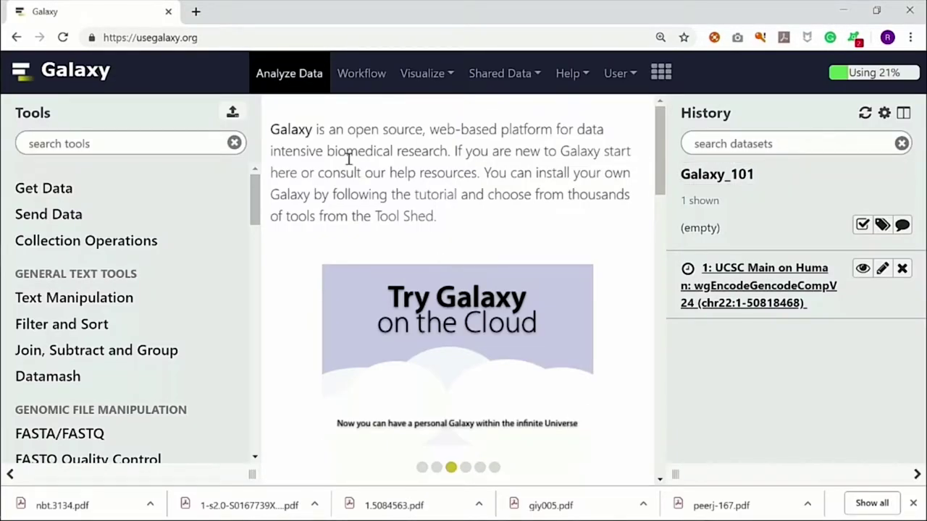
left_click(62, 37)
scroll(422, 406, "down", 3)
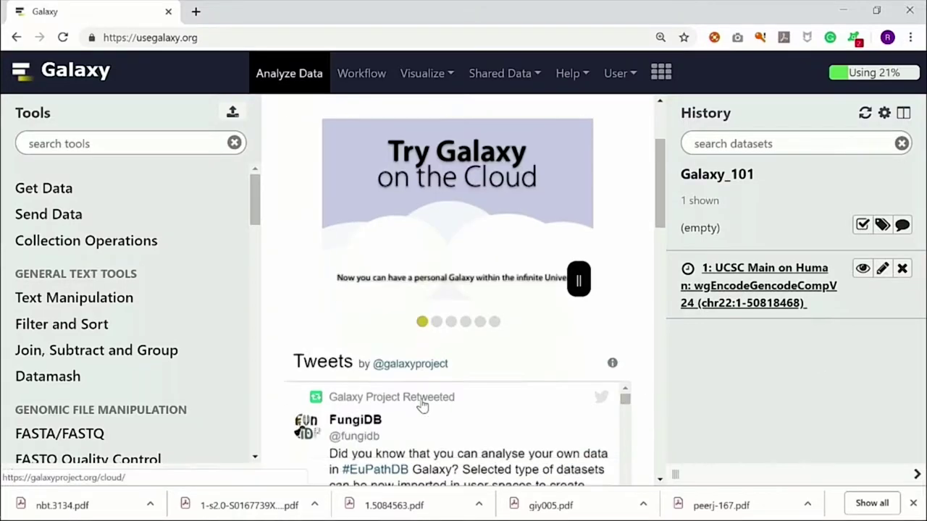
Step: Switch back to the Galaxy 101 tutorial and review the interface overview and the instructions for creating and renaming a history
key("alt+Tab")
scroll(422, 405, "down", 15)
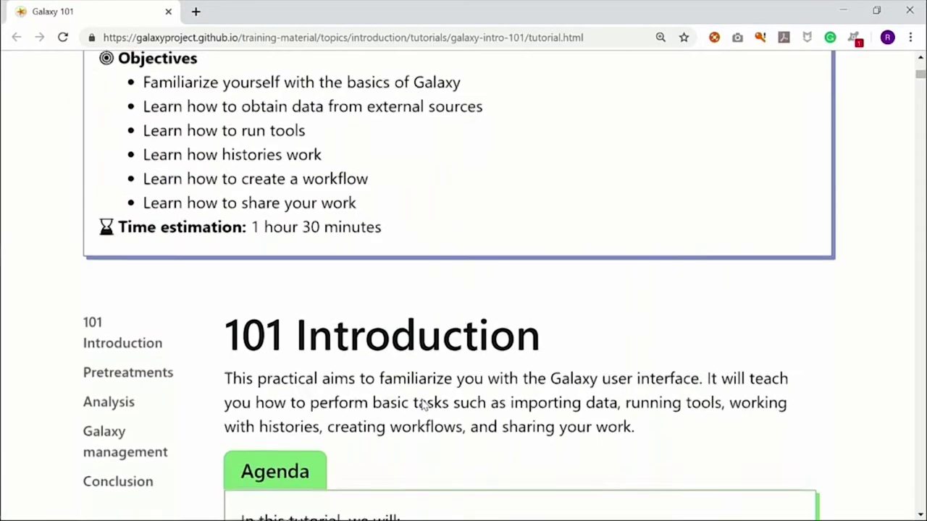
scroll(422, 406, "down", 12)
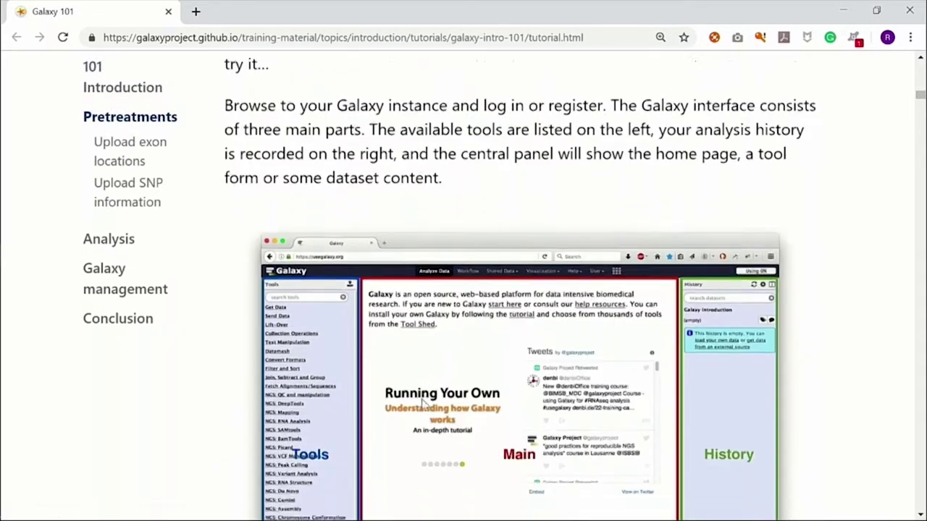
scroll(422, 405, "down", 5)
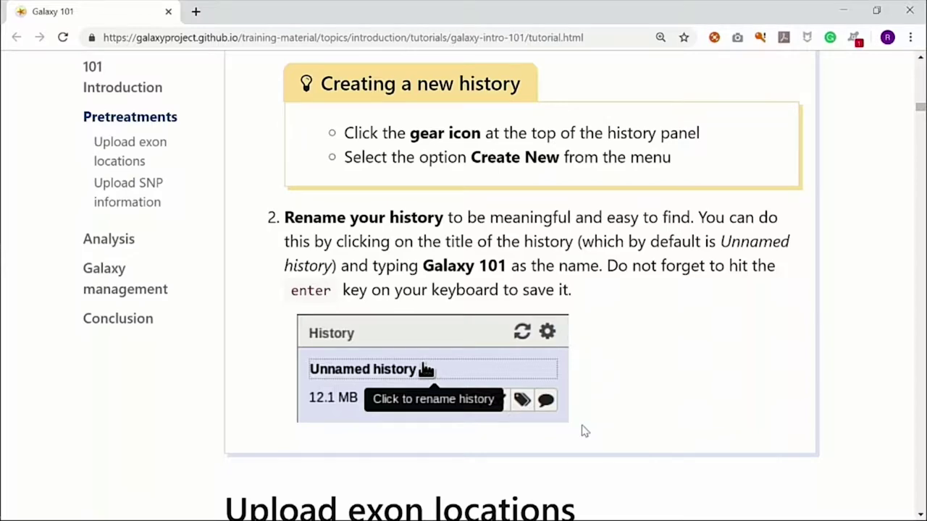
scroll(583, 431, "down", 1)
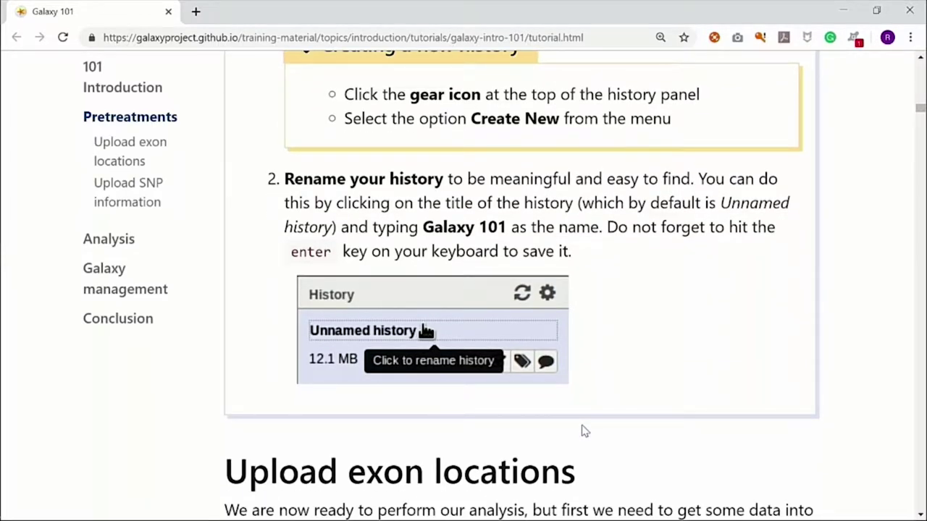
scroll(586, 431, "up", 1)
Step: Review the exon upload instructions, covering the UCSC table parameters and the Coding Exons BED record setting, and highlight the word BED
scroll(586, 431, "down", 17)
scroll(585, 431, "down", 14)
scroll(586, 431, "down", 7)
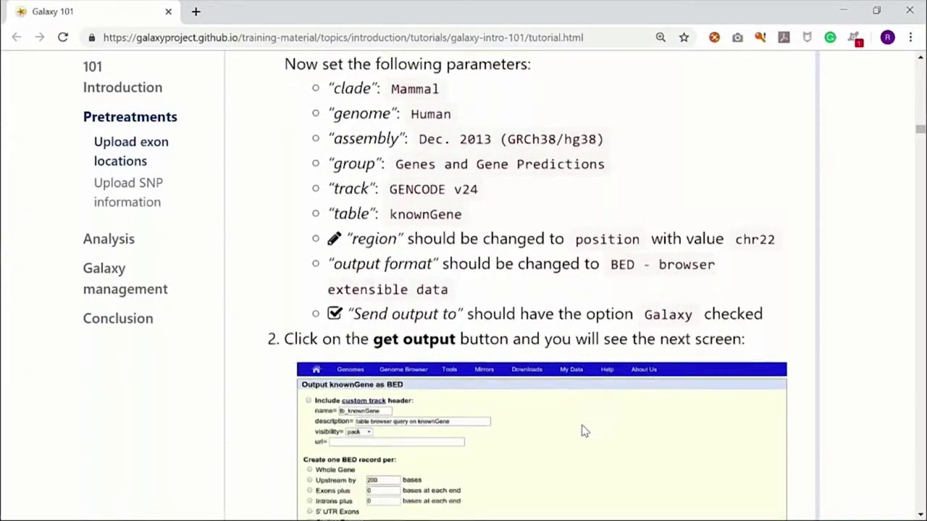
scroll(567, 393, "down", 3)
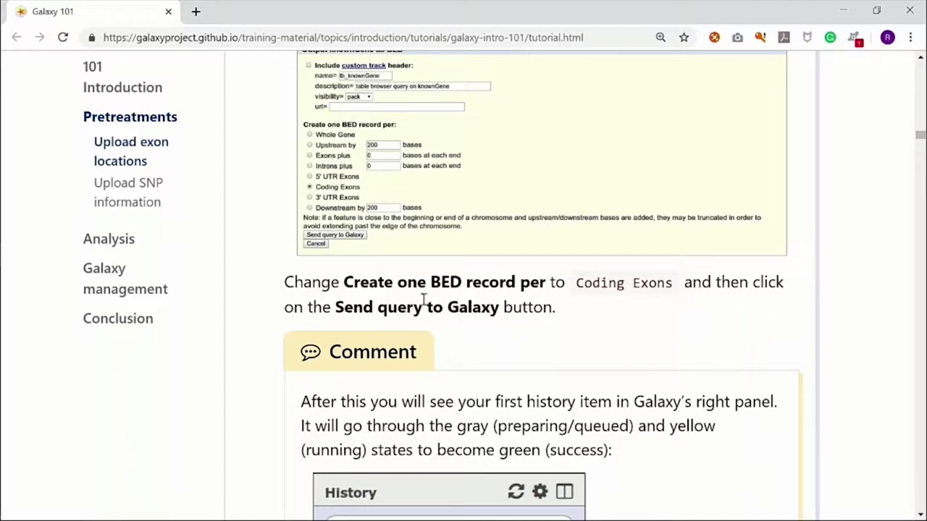
left_click_drag(432, 283, 462, 283)
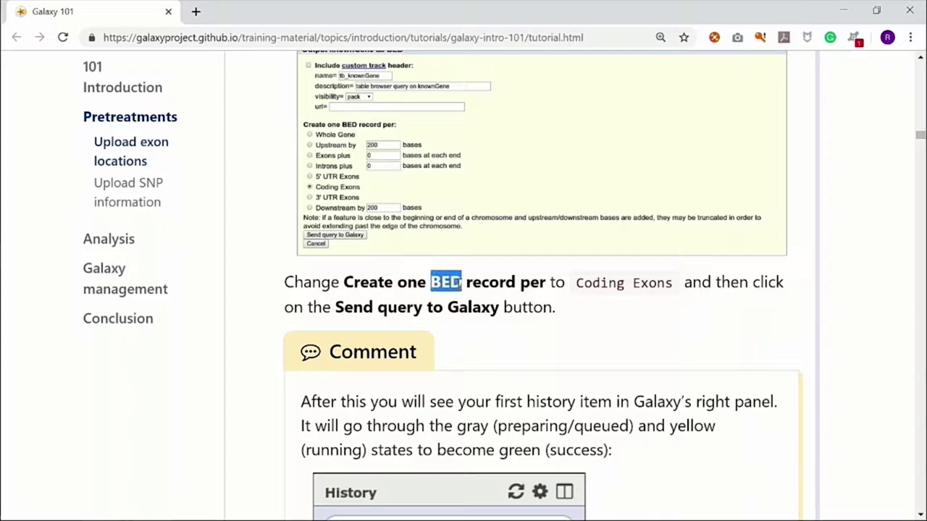
scroll(596, 393, "down", 1)
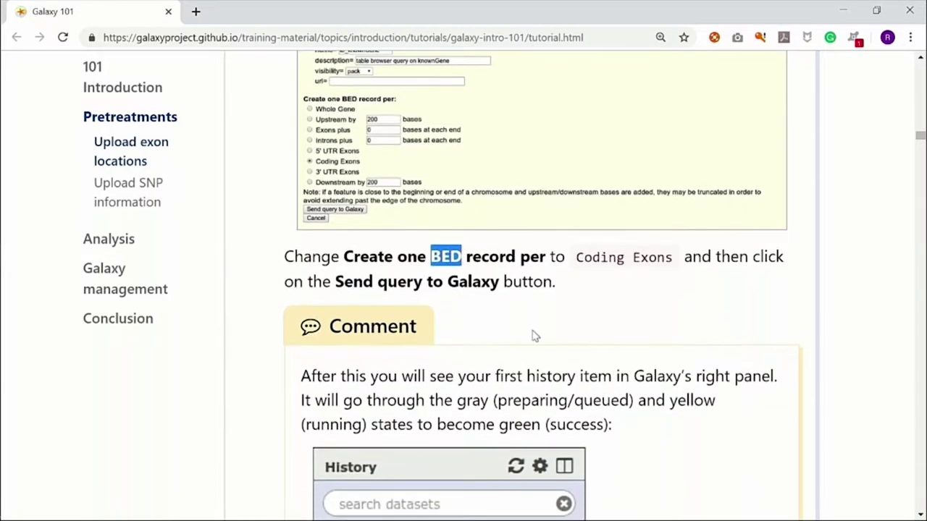
Step: Read the tutorial's comment on history item states and the instructions for viewing the contents of the exon dataset
scroll(616, 312, "down", 2)
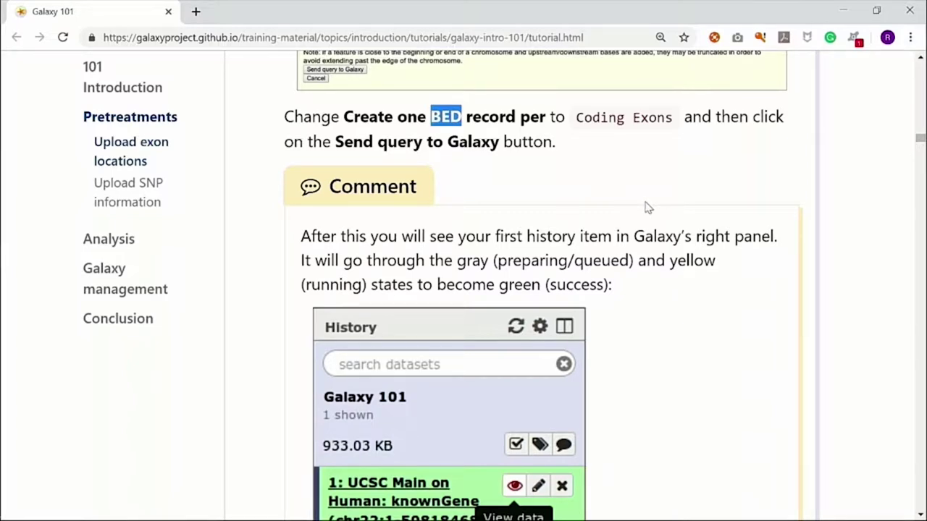
scroll(648, 208, "down", 2)
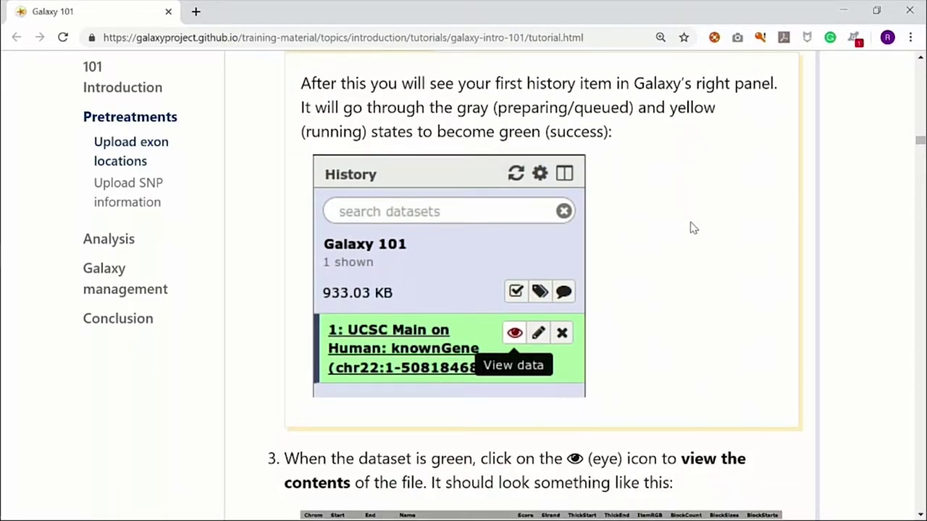
scroll(693, 228, "up", 1)
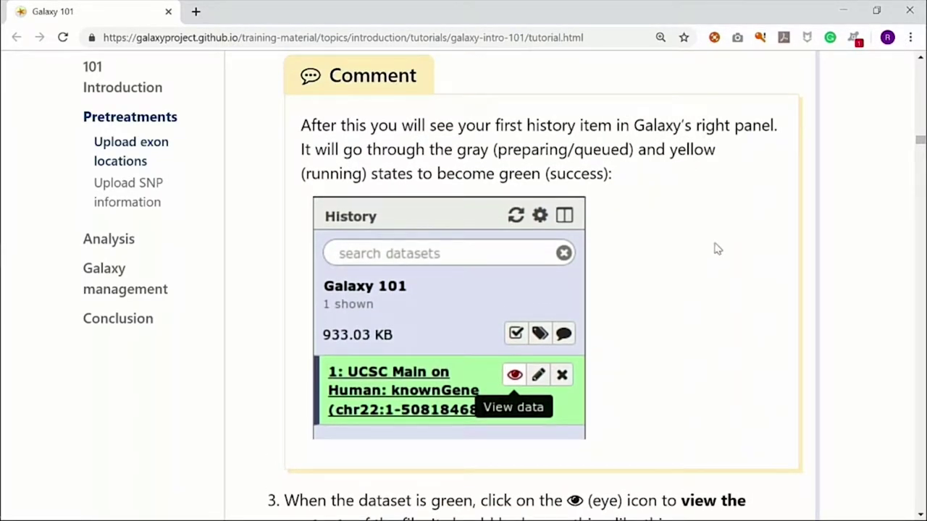
scroll(715, 248, "down", 1)
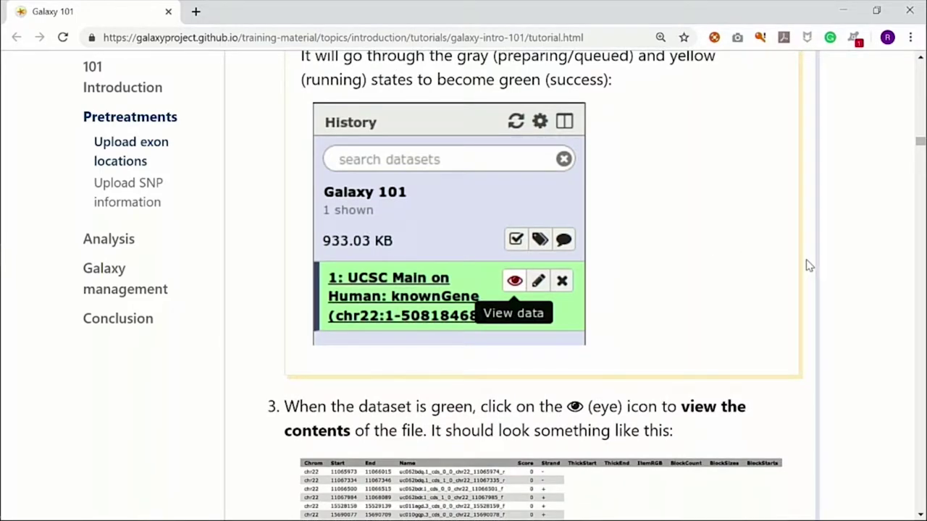
scroll(809, 266, "down", 1)
scroll(773, 309, "down", 1)
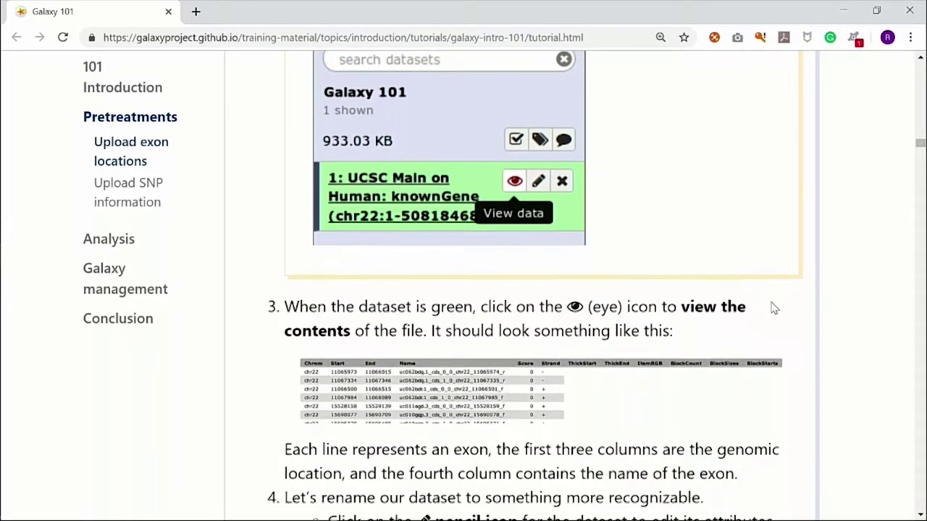
scroll(754, 263, "down", 2)
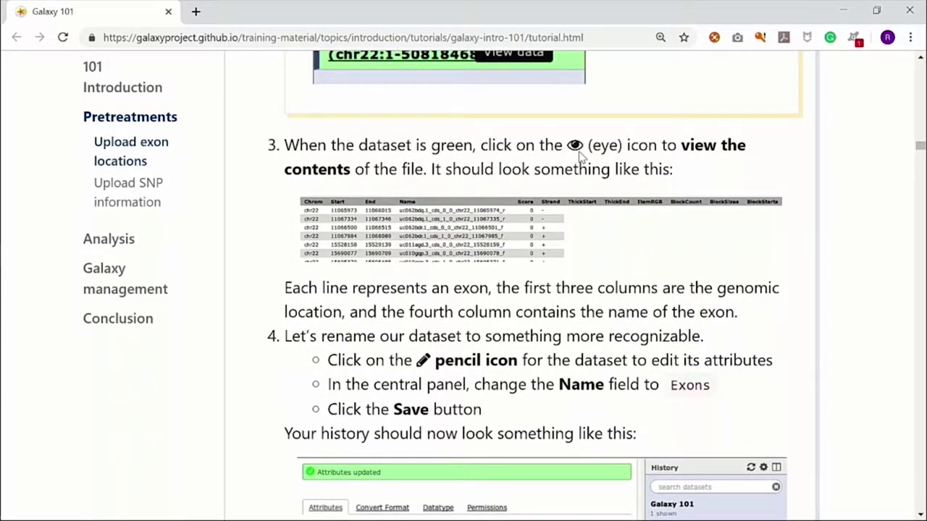
scroll(666, 170, "down", 1)
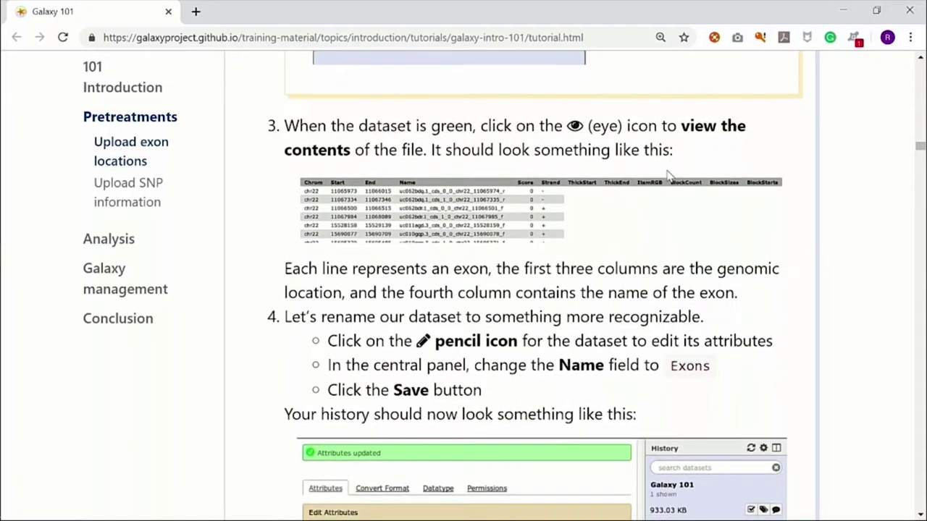
Step: Switch to the usegalaxy.org window, reload it to check the queued dataset, and return to the Galaxy 101 tutorial
key("alt+Tab")
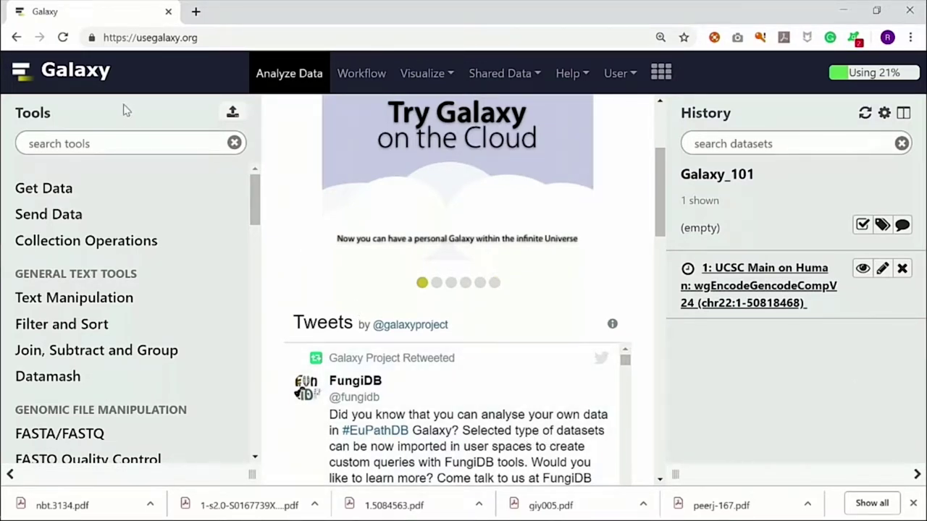
left_click(62, 42)
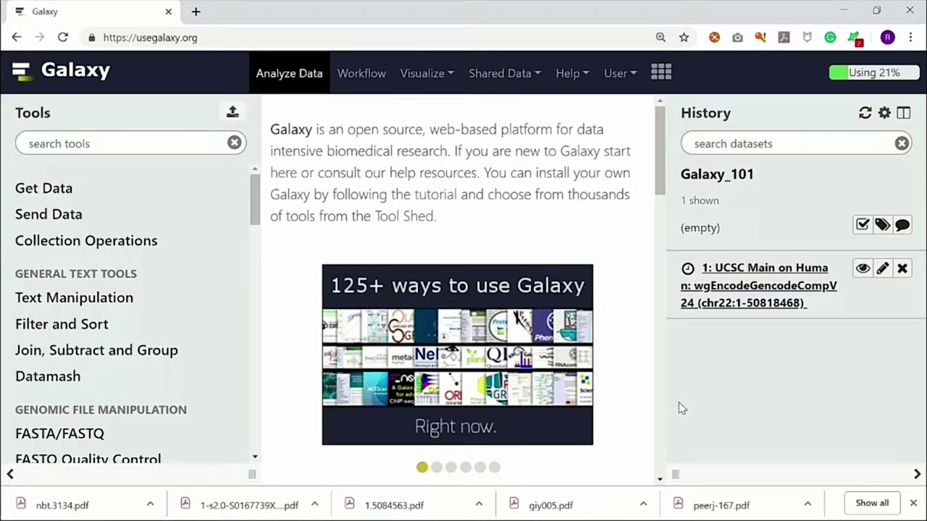
left_click(579, 394)
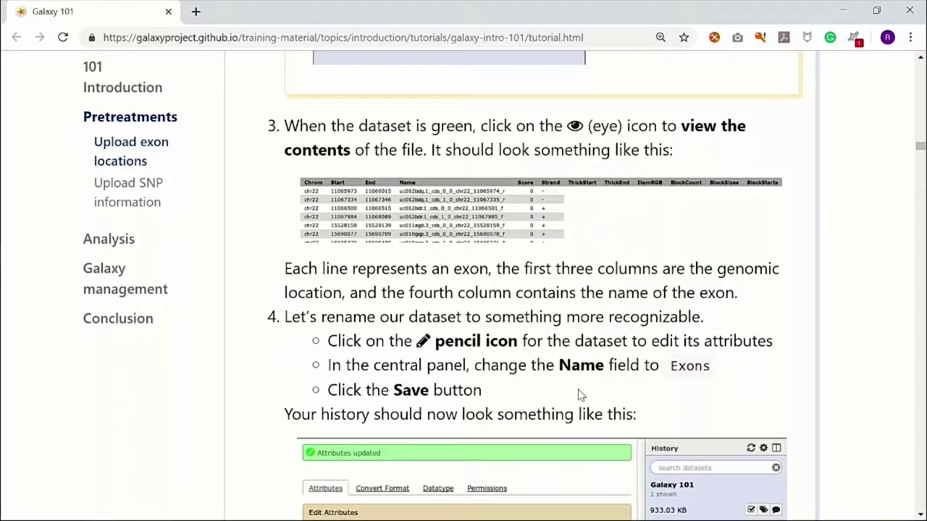
Step: Review the tutorial's instructions for renaming the dataset to Exons by editing its attributes
scroll(579, 395, "down", 1)
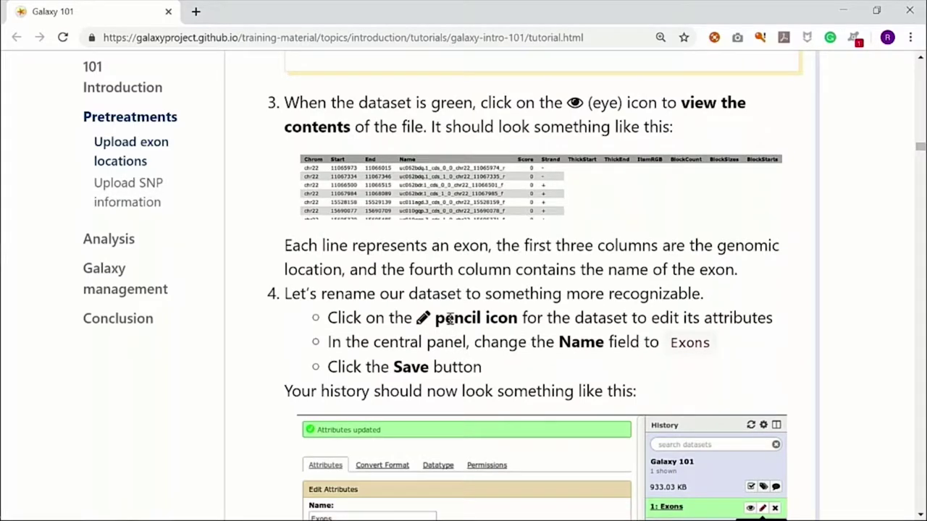
scroll(449, 319, "down", 2)
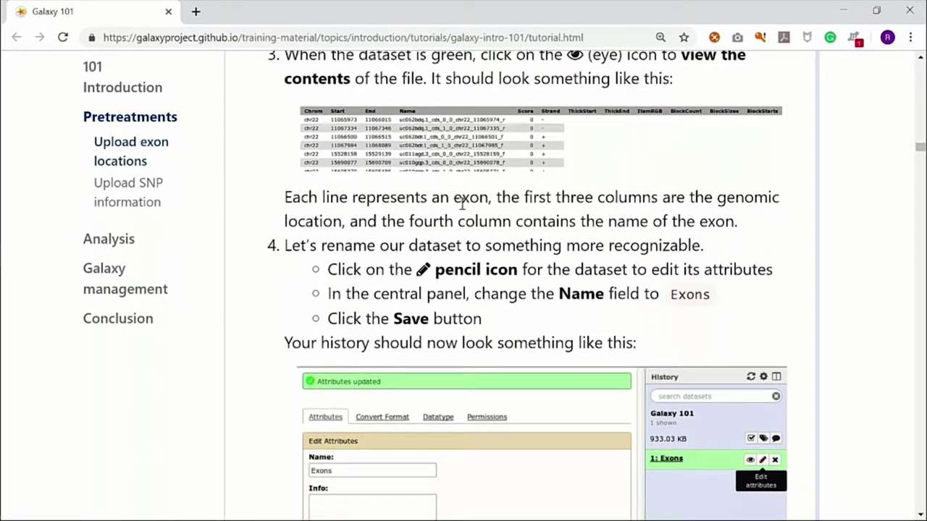
scroll(312, 217, "down", 3)
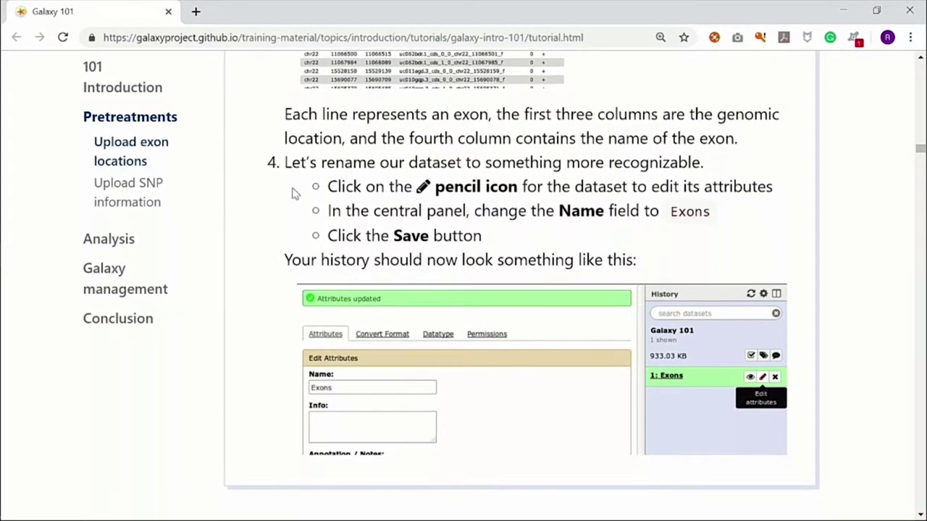
scroll(439, 185, "down", 4)
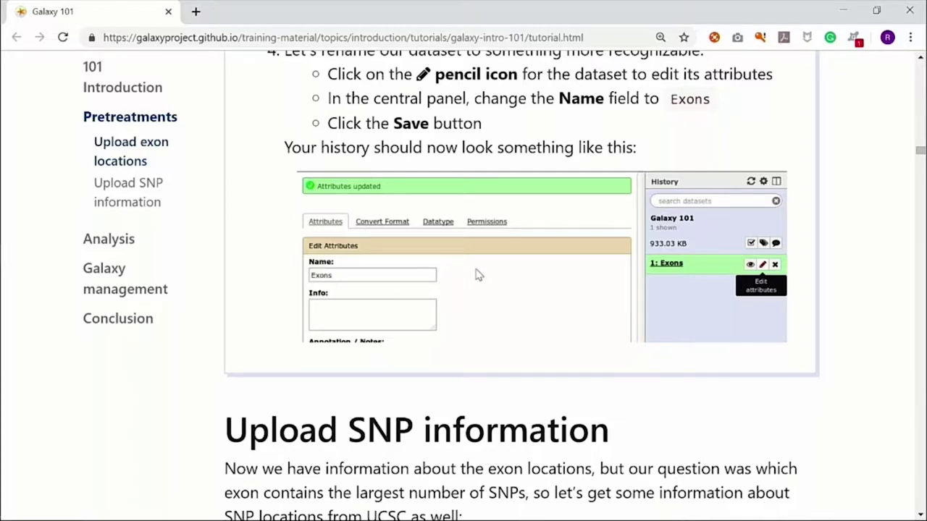
Step: Review the Upload SNP information section and the UCSC Main parameters for group, region and output format
scroll(478, 273, "down", 1)
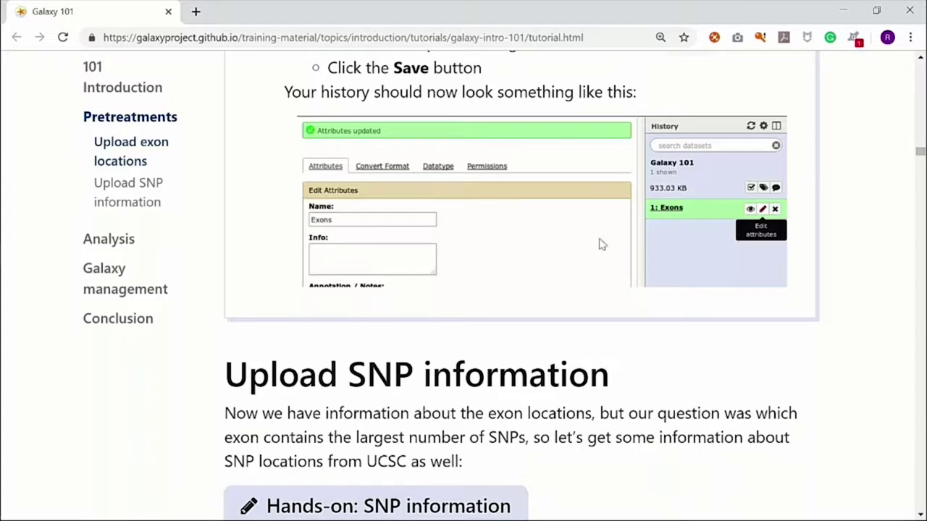
scroll(490, 271, "down", 3)
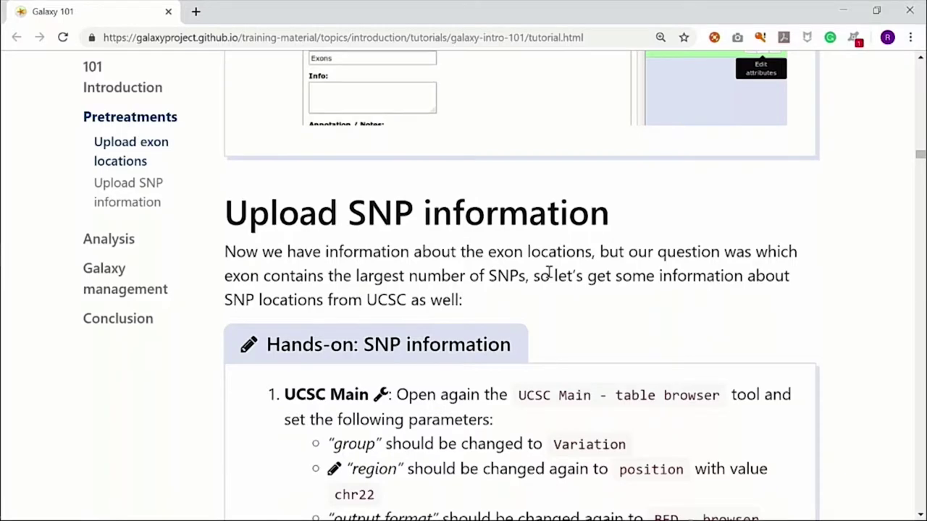
scroll(548, 273, "down", 2)
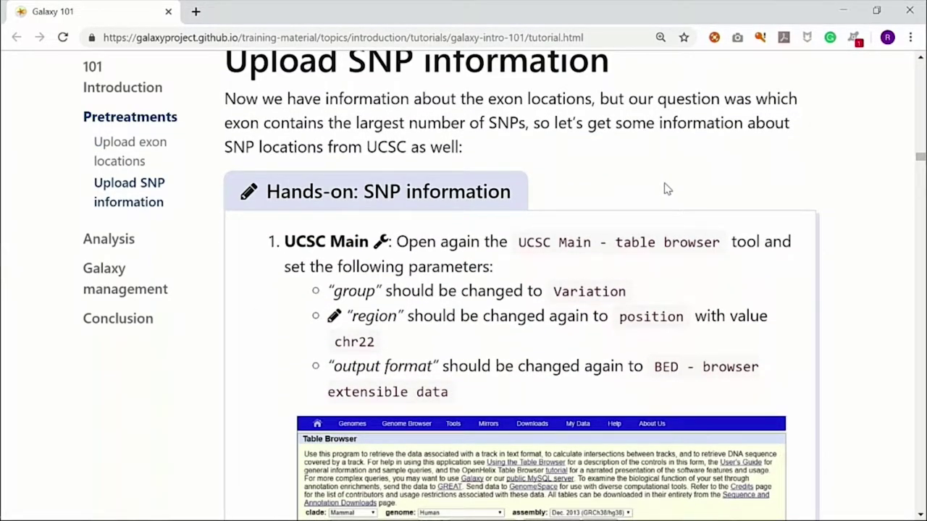
scroll(667, 189, "down", 1)
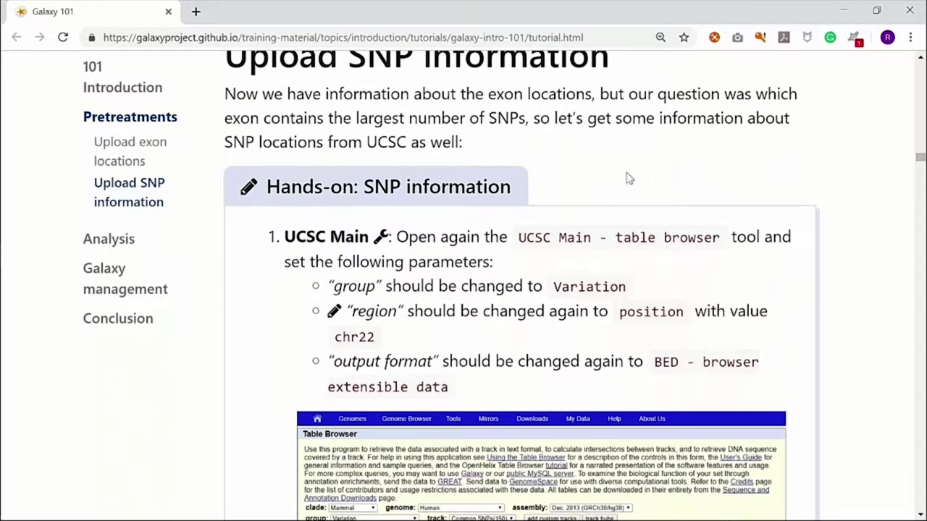
scroll(630, 179, "down", 1)
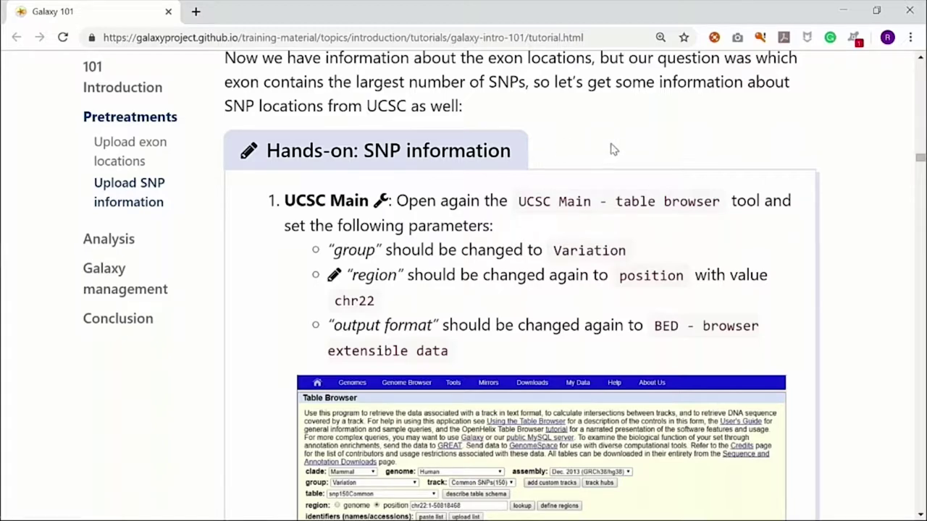
scroll(645, 152, "up", 1)
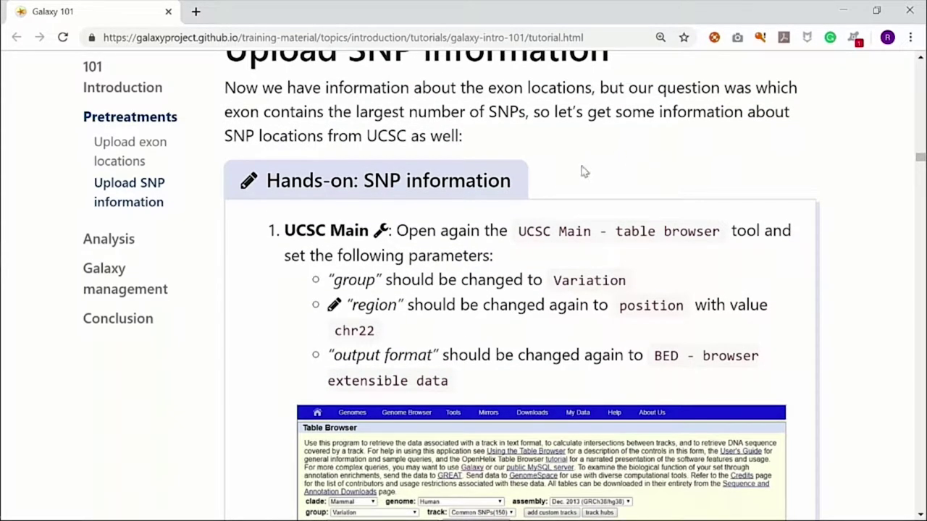
scroll(602, 170, "down", 3)
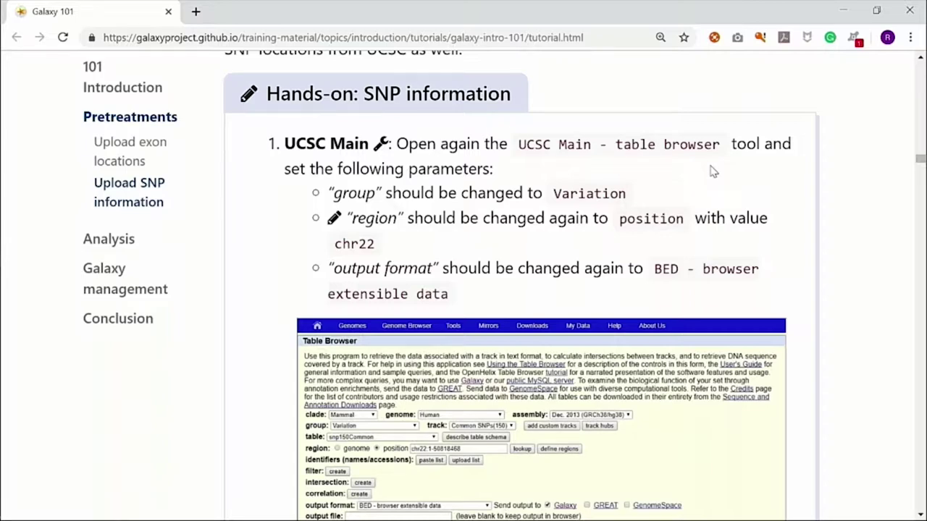
Step: Switch to the usegalaxy.org window and open the UCSC Main table browser from the Get Data tools
key("alt+Tab")
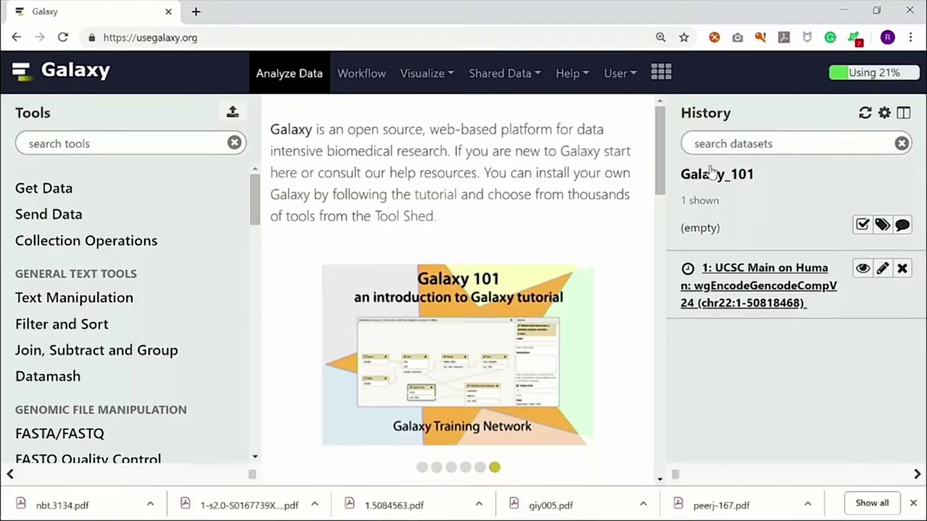
left_click(65, 196)
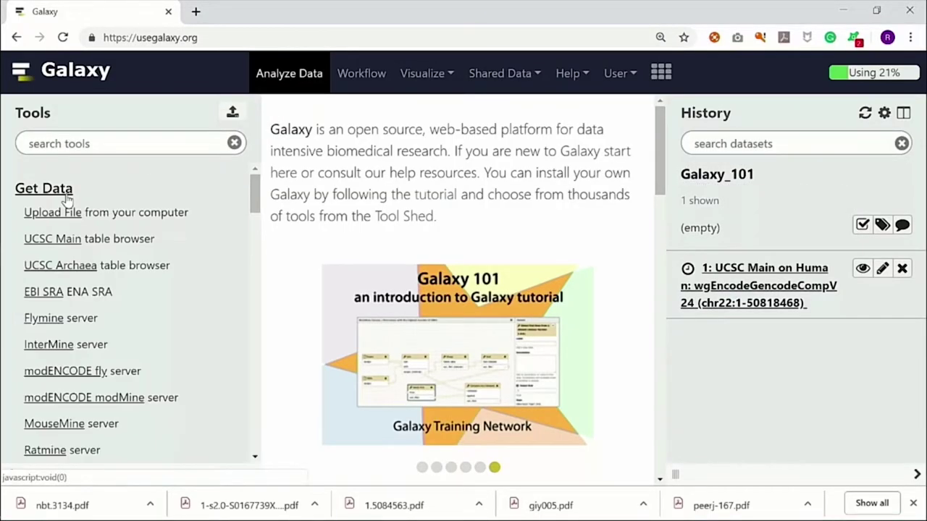
left_click(67, 243)
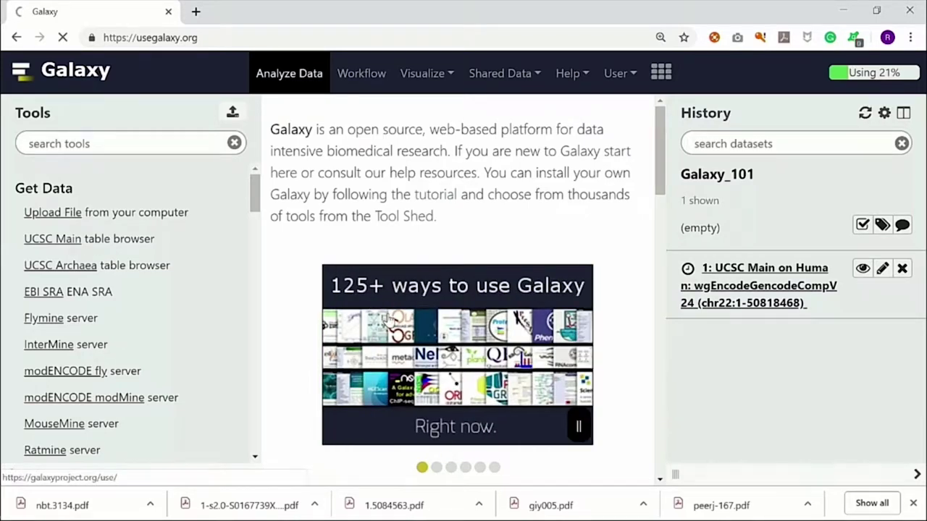
Step: Check the SNP parameters in the tutorial, and set the group to Variation in the UCSC Table Browser
key("alt+Tab")
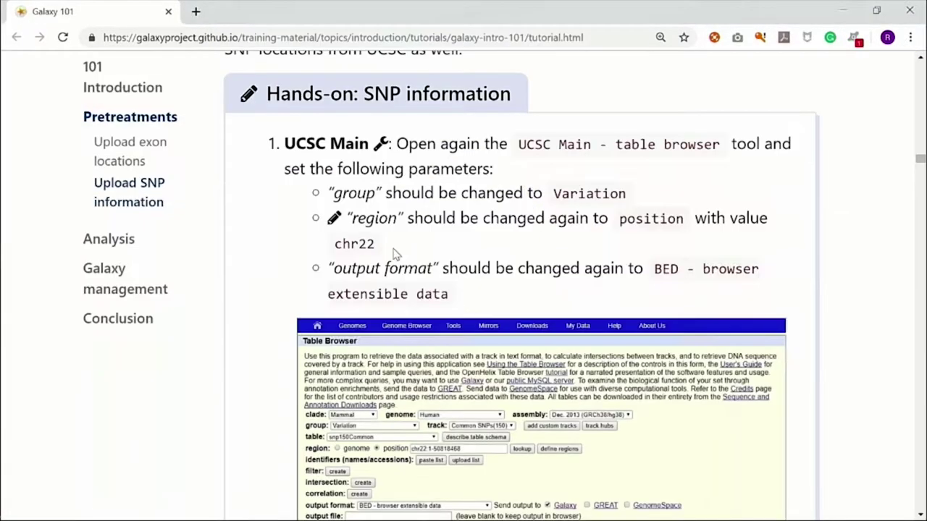
scroll(498, 245, "down", 1)
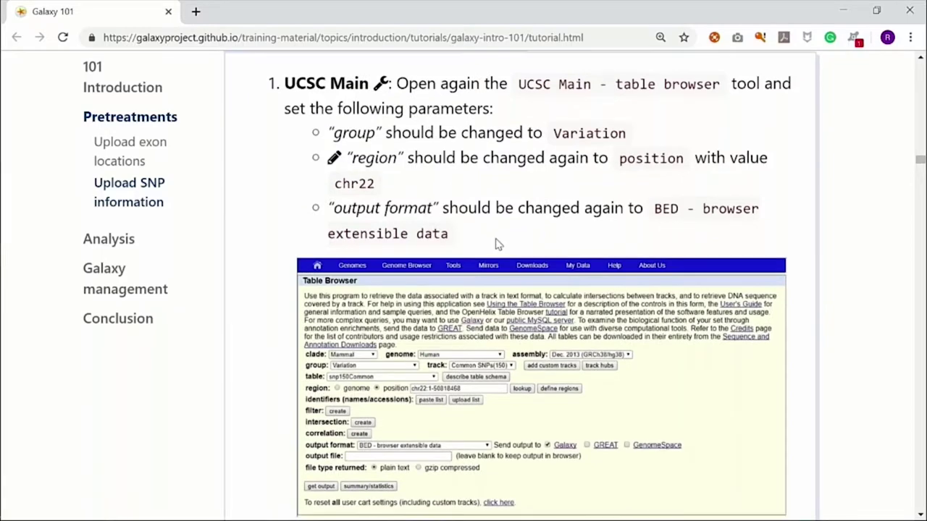
key("alt+Tab")
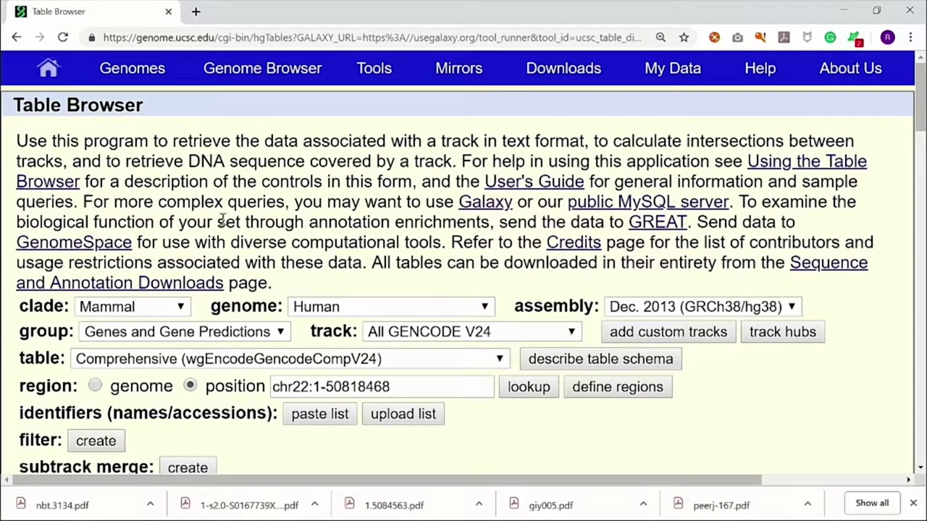
left_click(276, 333)
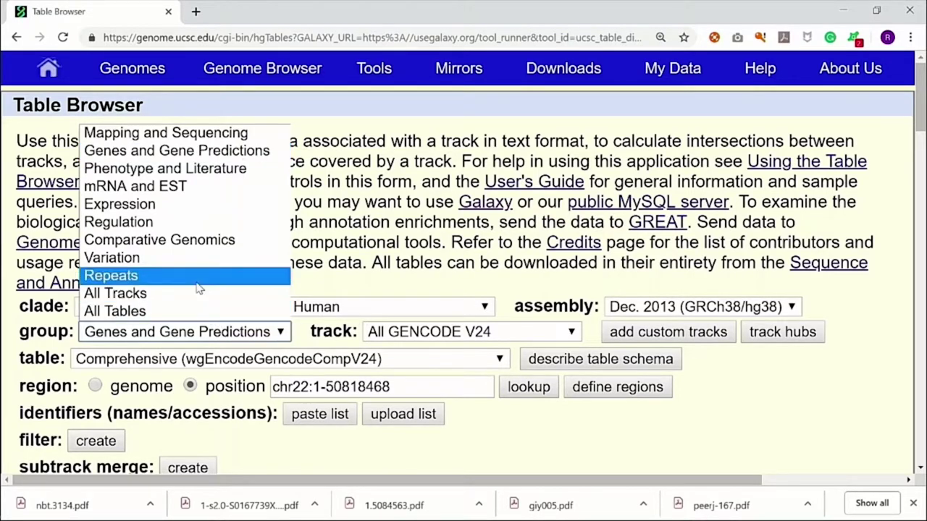
left_click(234, 260)
Step: Check the region setting in the tutorial, and shorten the position value in the UCSC Table Browser to chr22
key("alt+Tab")
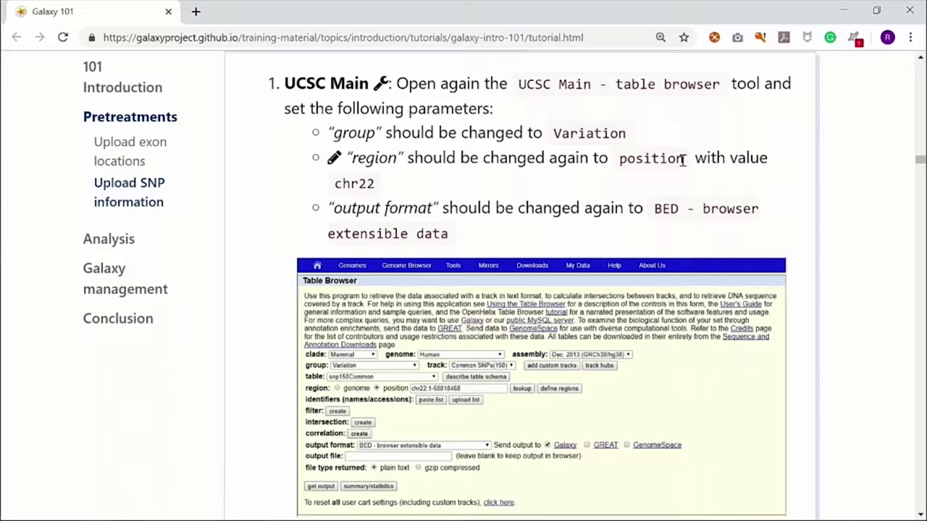
key("alt+Tab")
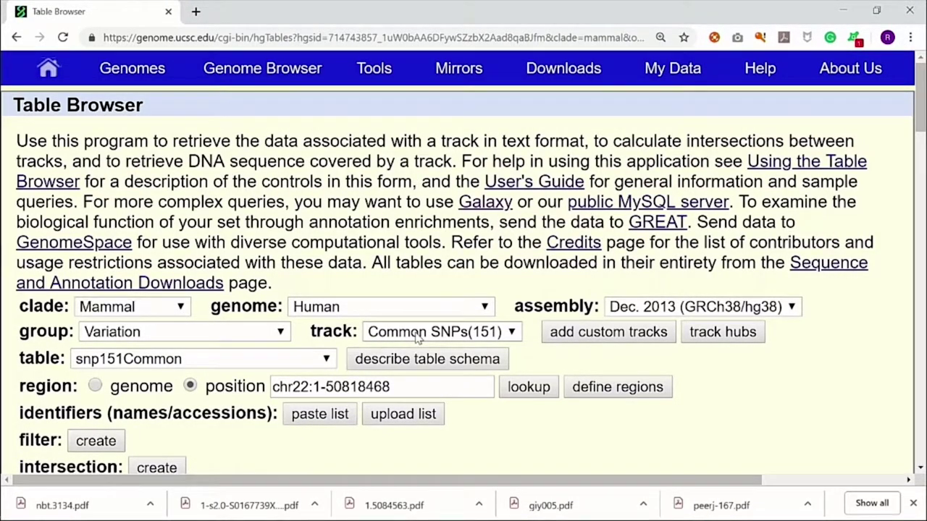
scroll(347, 333, "down", 1)
key("alt+Tab")
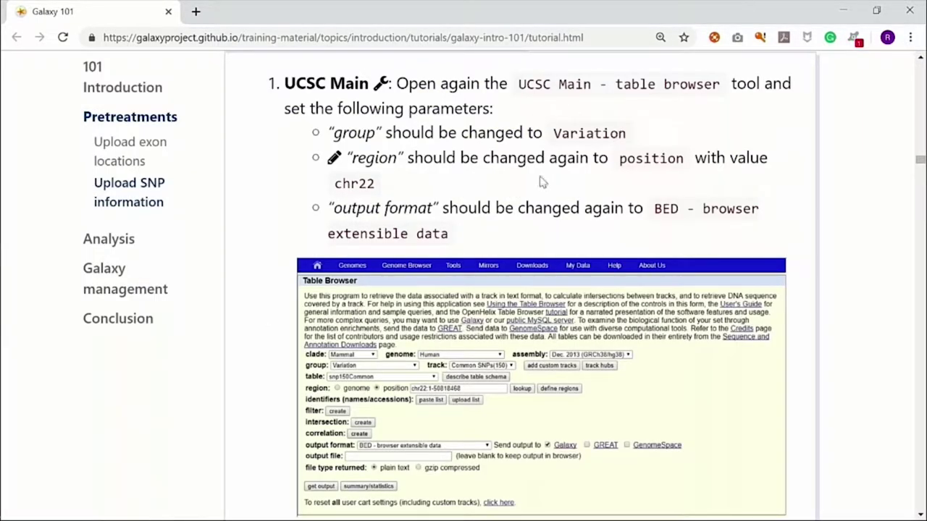
key("alt+Tab")
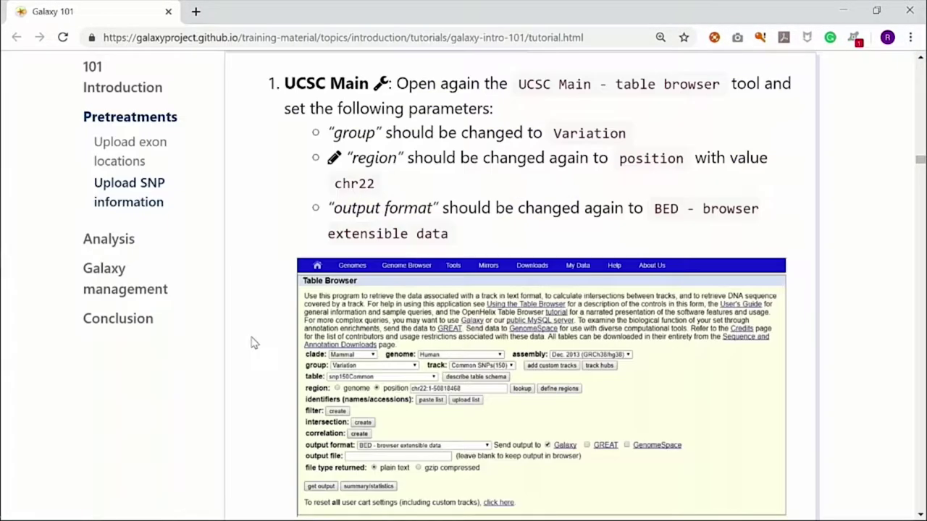
key("alt+Tab")
key("alt+Tab")
left_click(313, 327)
left_click_drag(310, 328, 399, 332)
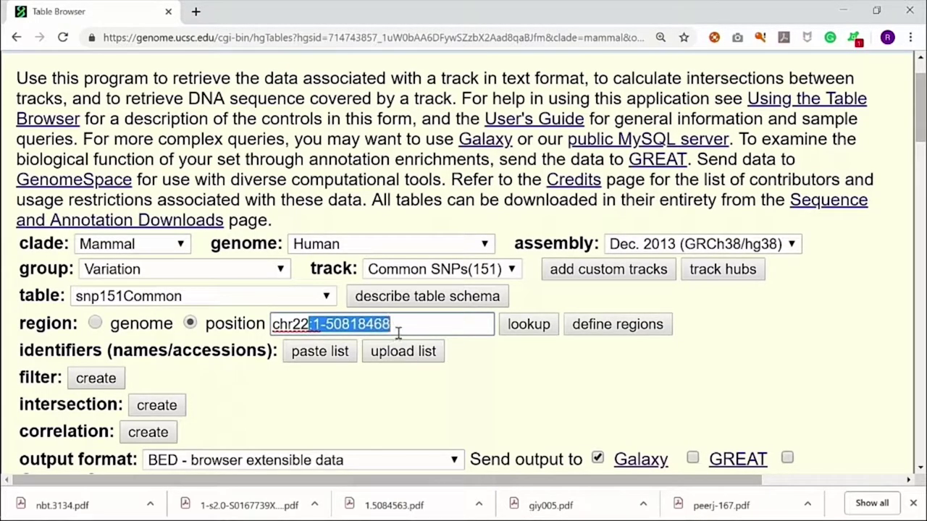
key("BackSpace")
left_click(587, 403)
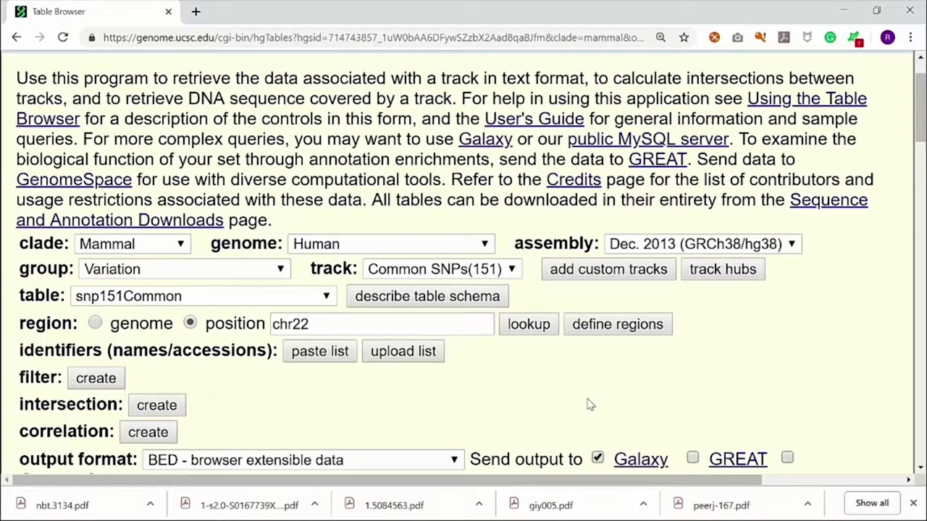
Step: Compare the output format and the other UCSC Table Browser settings with the tutorial's SNP example and its note on the track version
key("alt+Tab")
scroll(452, 208, "down", 3)
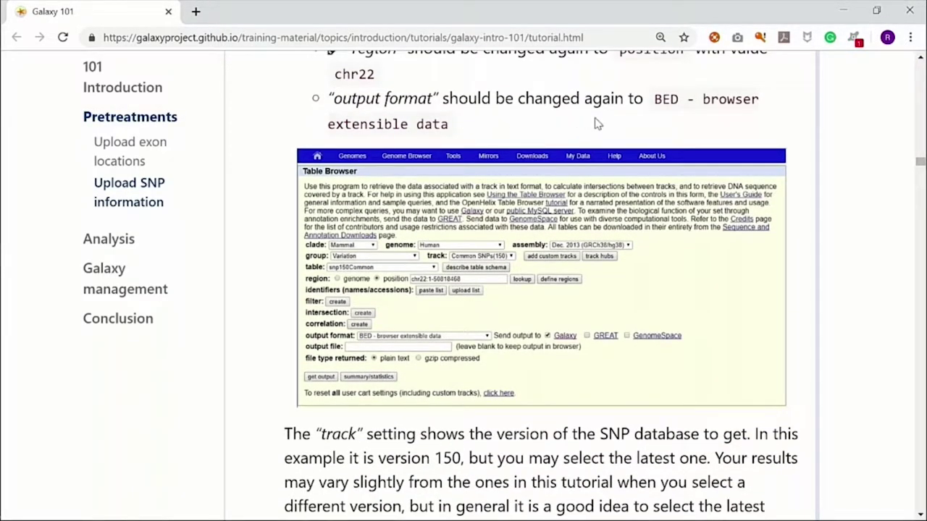
key("alt+Tab")
scroll(278, 404, "down", 3)
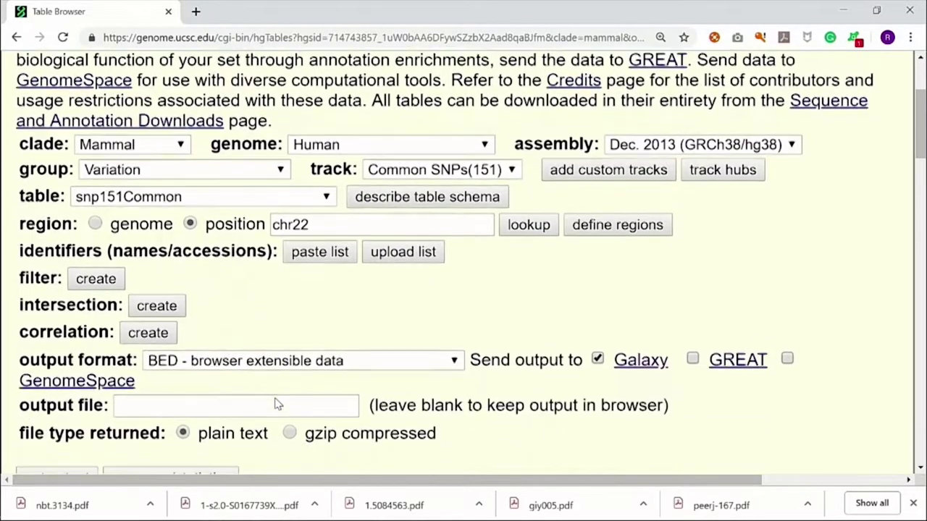
scroll(276, 400, "down", 1)
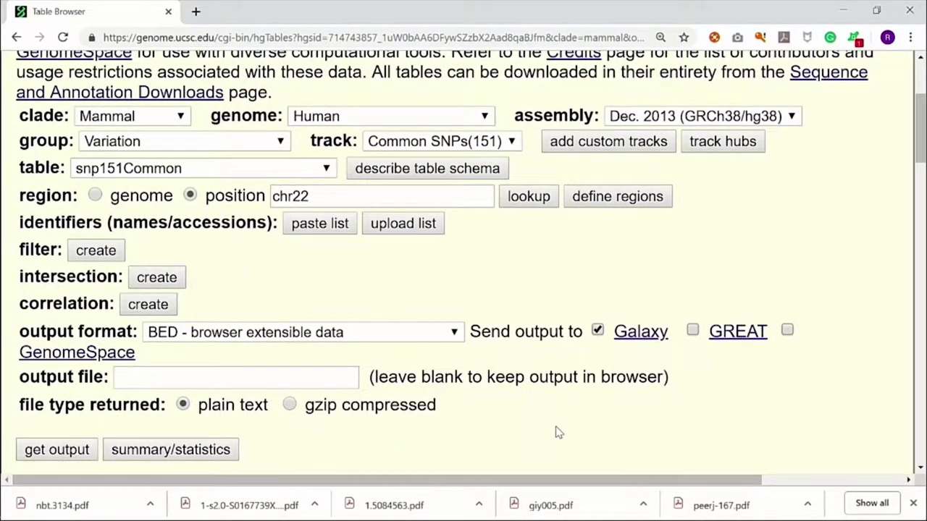
key("alt+Tab")
scroll(617, 209, "down", 3)
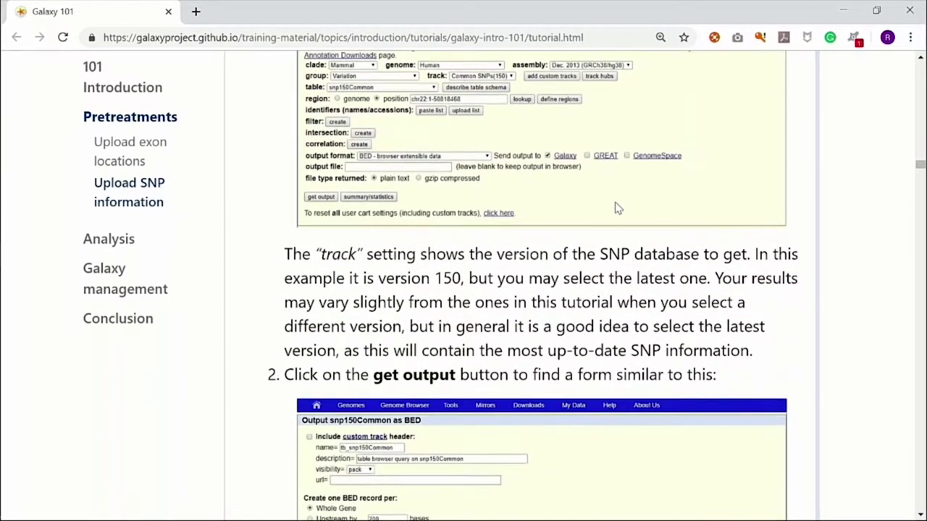
scroll(618, 209, "up", 2)
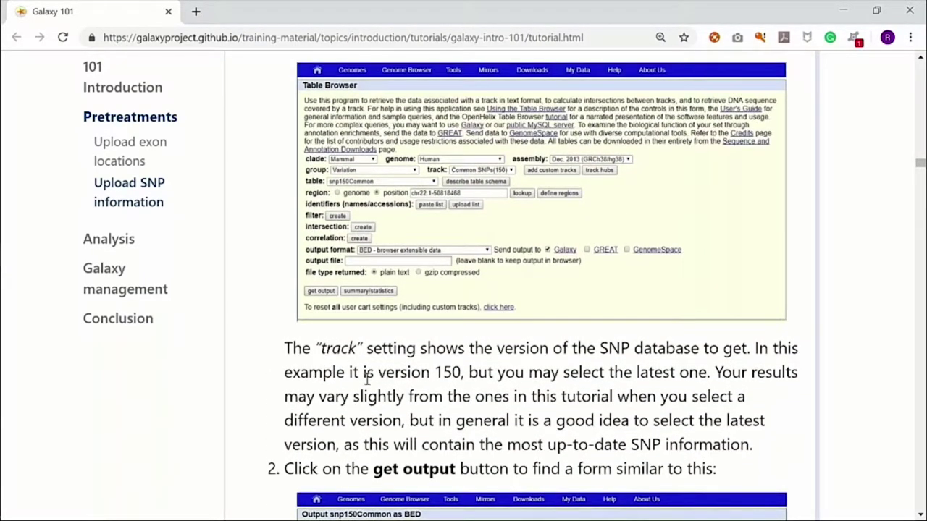
scroll(376, 377, "up", 1)
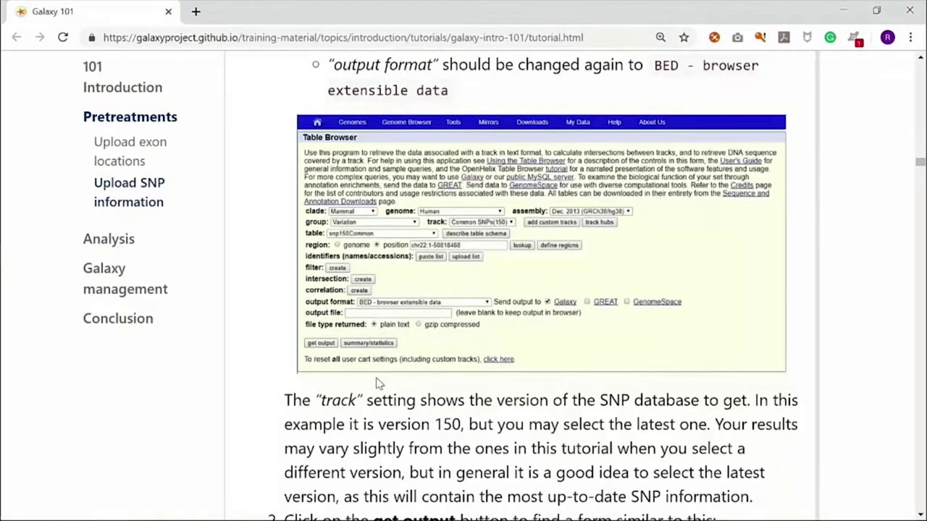
scroll(497, 421, "down", 2)
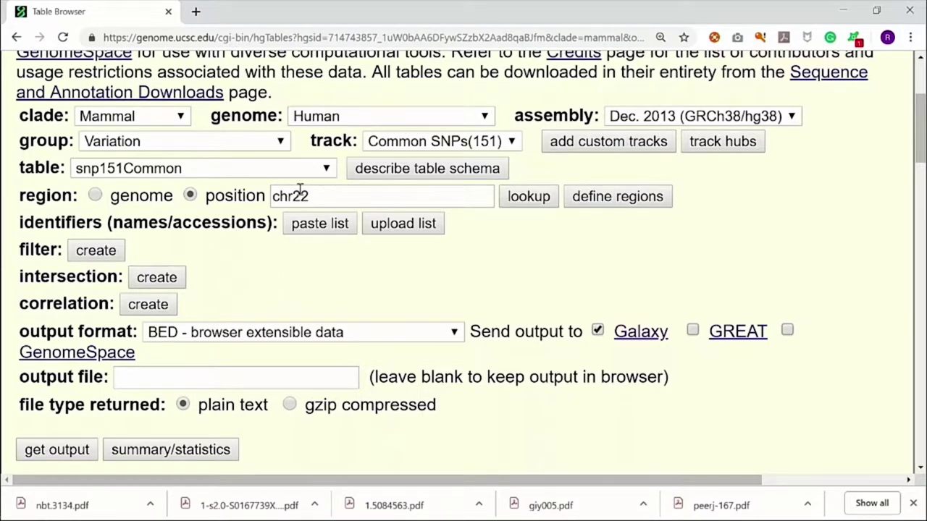
Step: Check the table and track options against the tutorial, keeping the snp151Common table and the Common SNPs(151) track
left_click(327, 171)
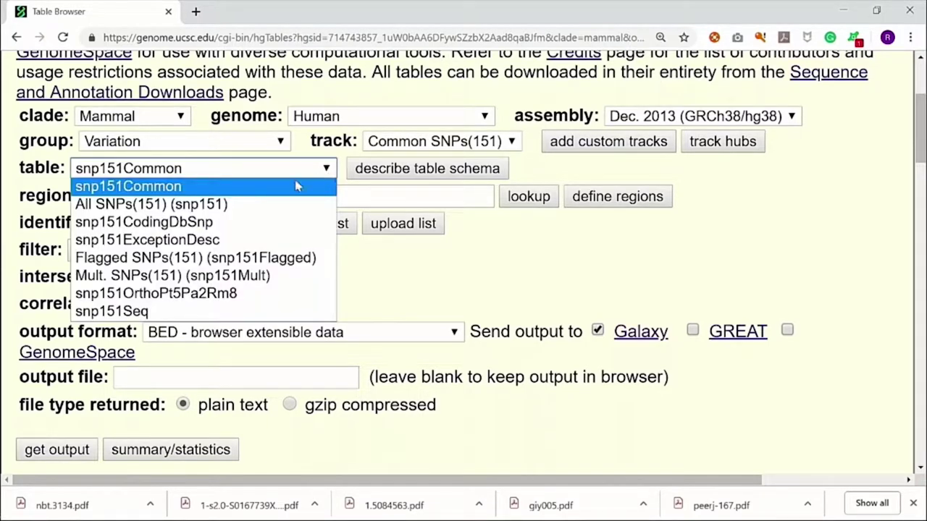
left_click(299, 186)
key("alt+Tab")
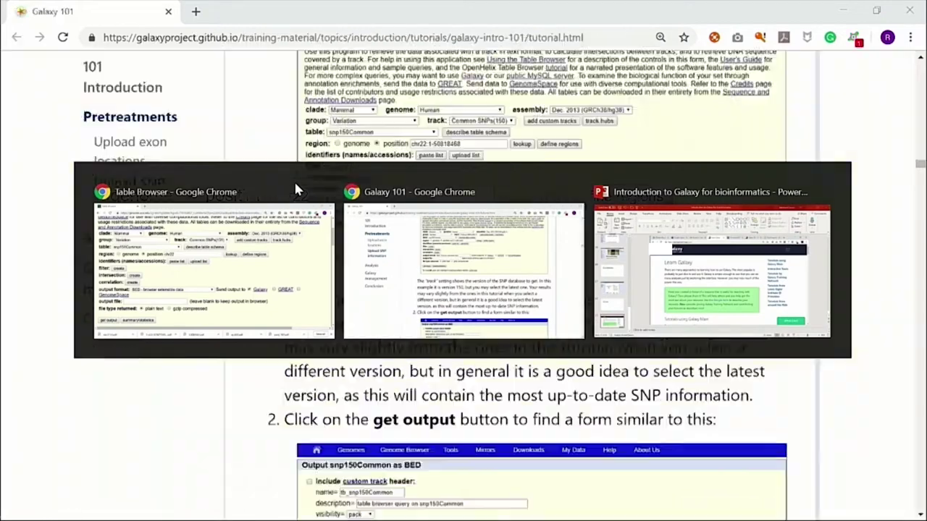
key("alt+Tab")
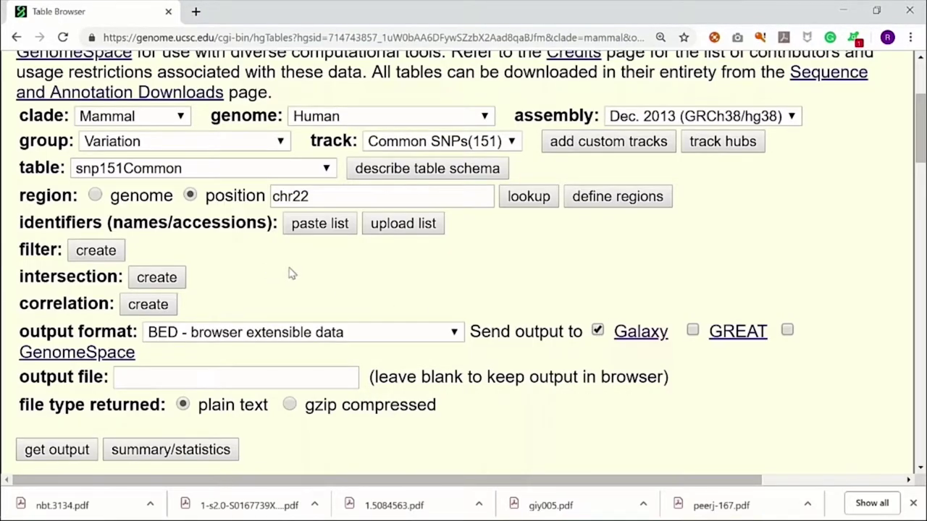
left_click(512, 142)
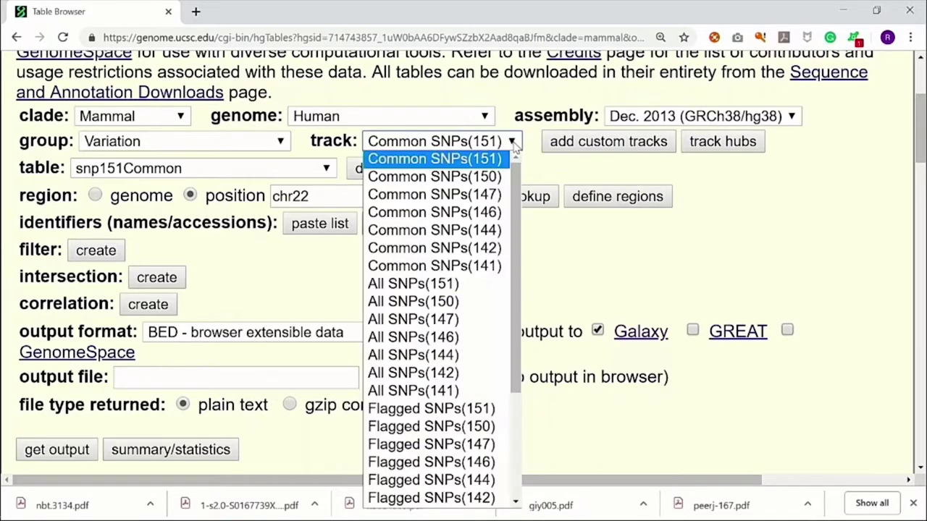
left_click(542, 168)
Step: Read the tutorial's get output instruction, and request the output of the SNP query in the UCSC Table Browser
key("alt+Tab")
scroll(628, 349, "down", 3)
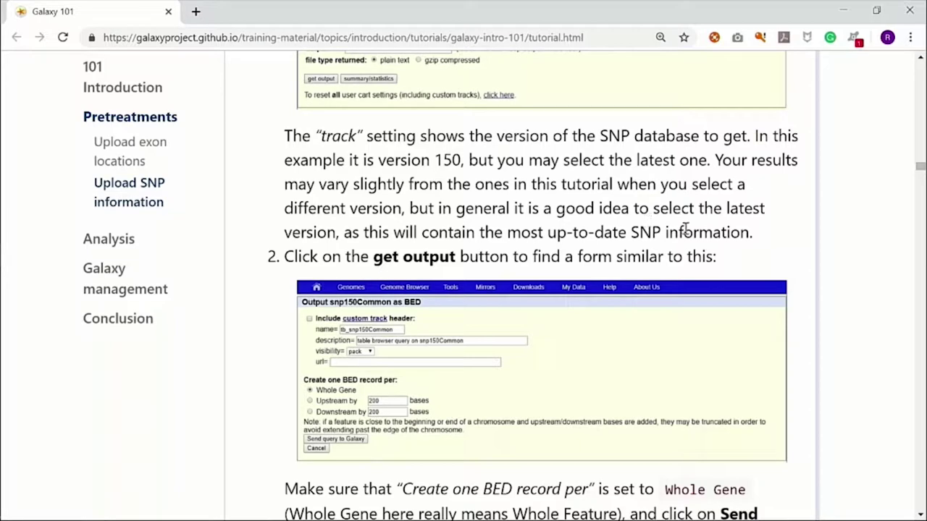
scroll(685, 229, "down", 2)
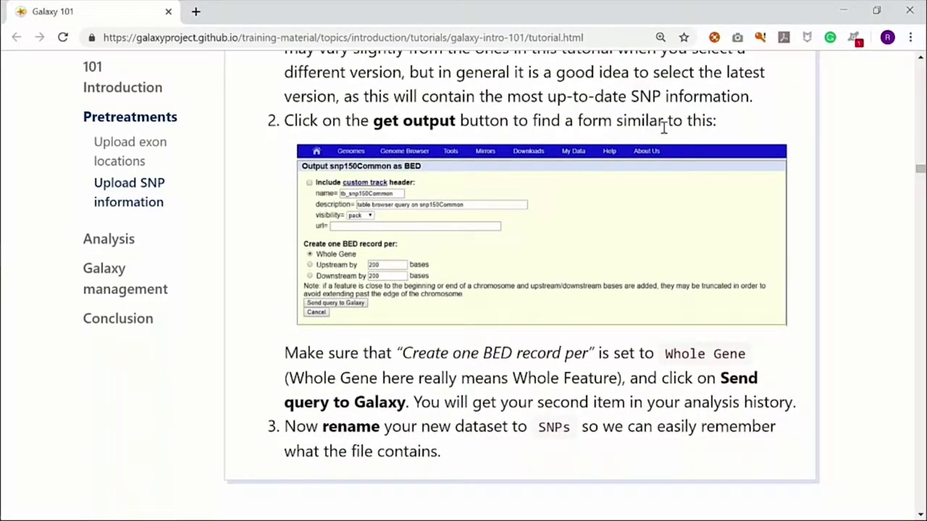
key("alt+Tab")
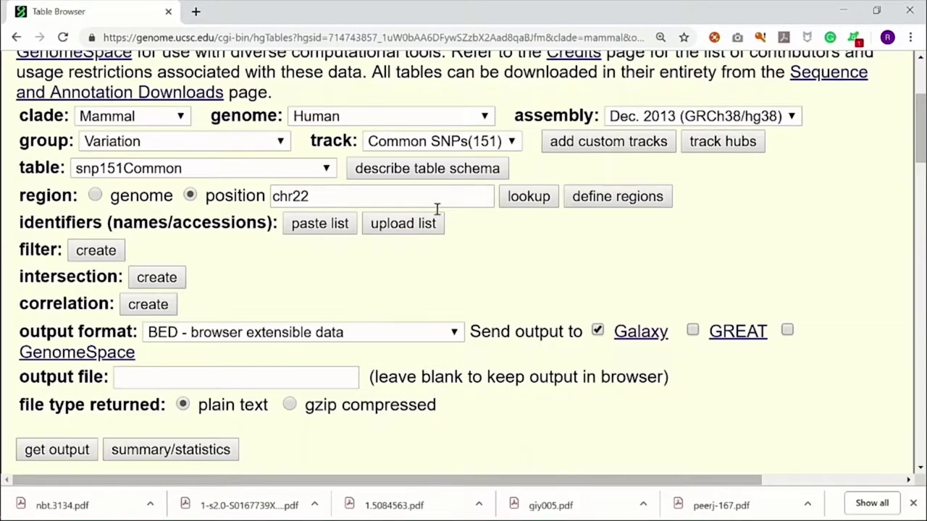
scroll(439, 229, "down", 1)
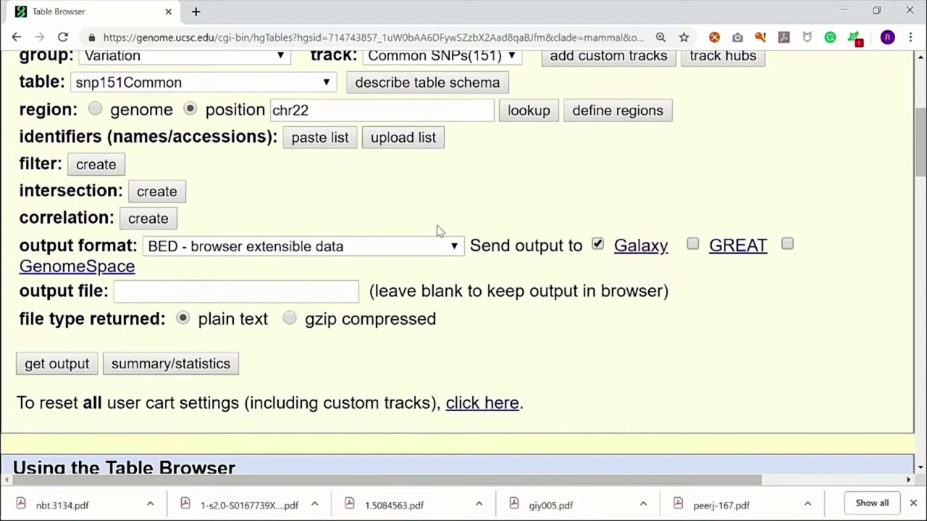
left_click(58, 364)
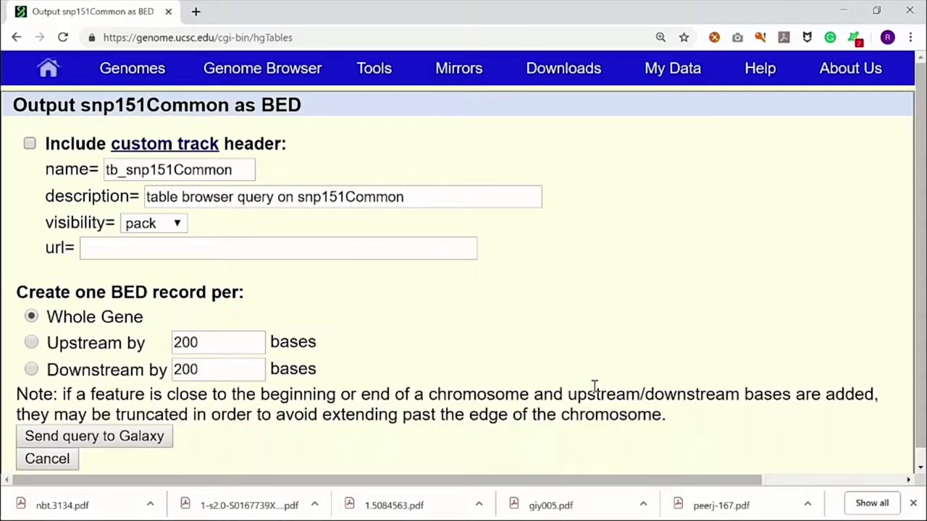
Step: Check the BED record setting in the tutorial, and send the snp151Common query to Galaxy with one record per Whole Gene
scroll(594, 386, "down", 1)
key("alt+Tab")
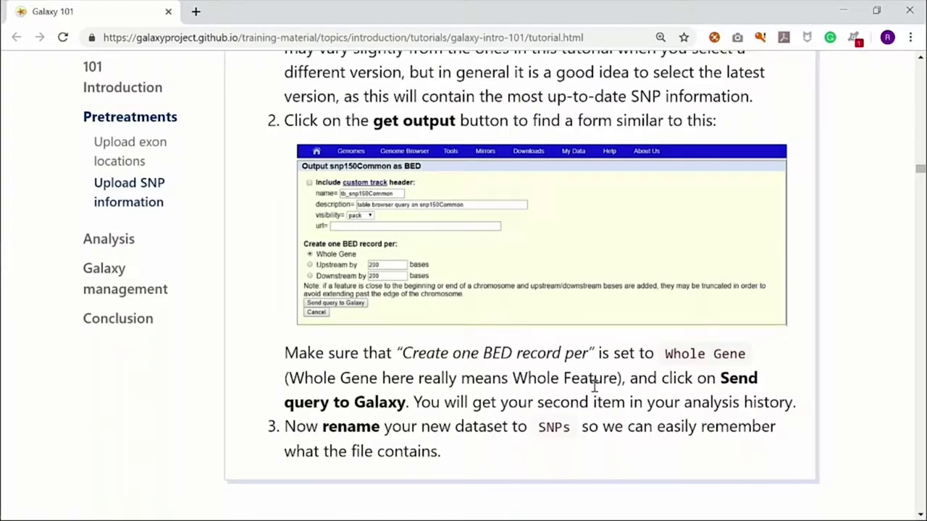
scroll(594, 387, "down", 3)
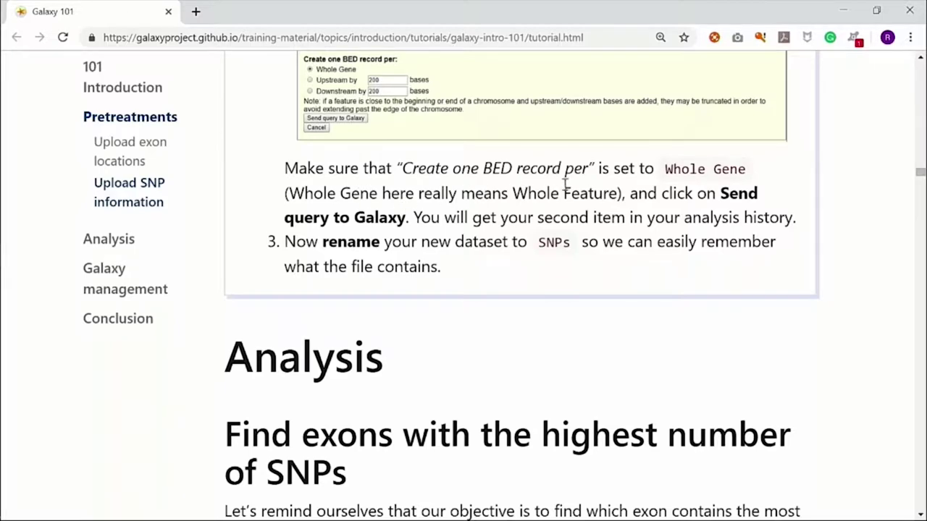
key("alt+Tab")
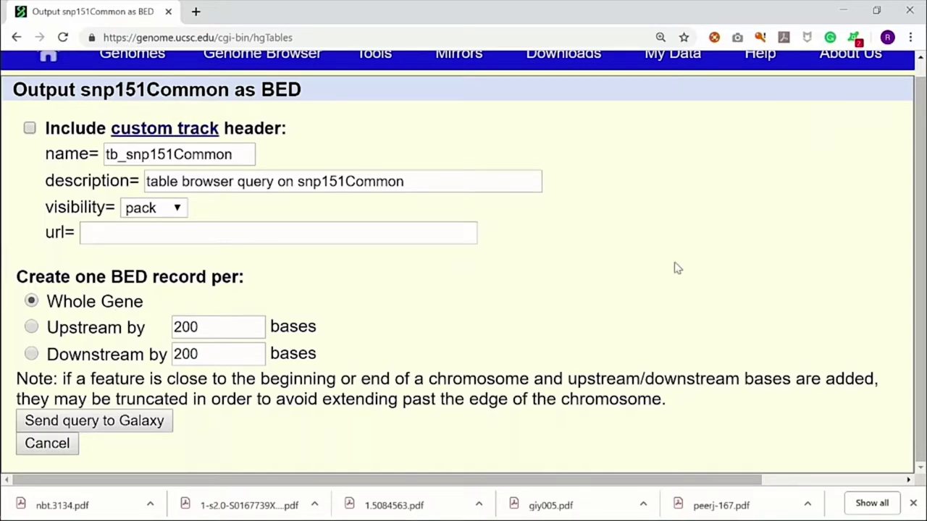
key("alt+Tab")
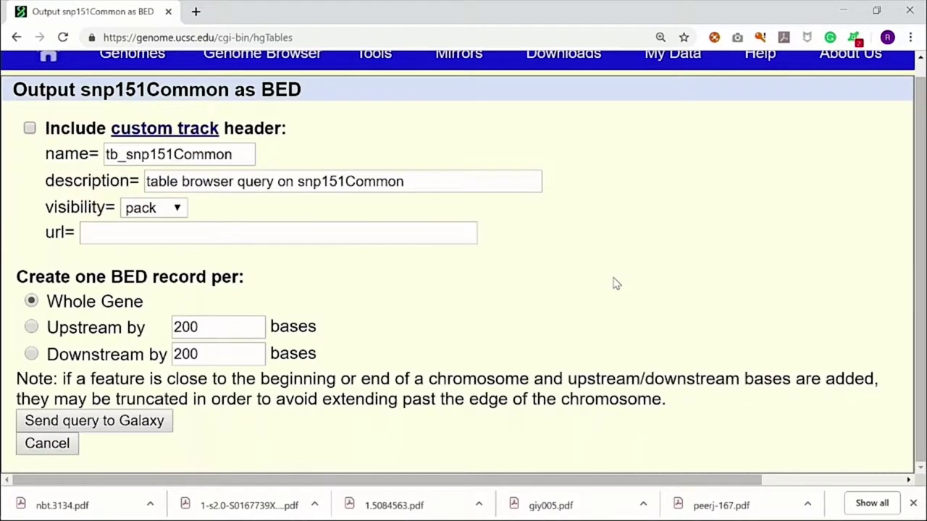
key("alt+Tab")
left_click(151, 429)
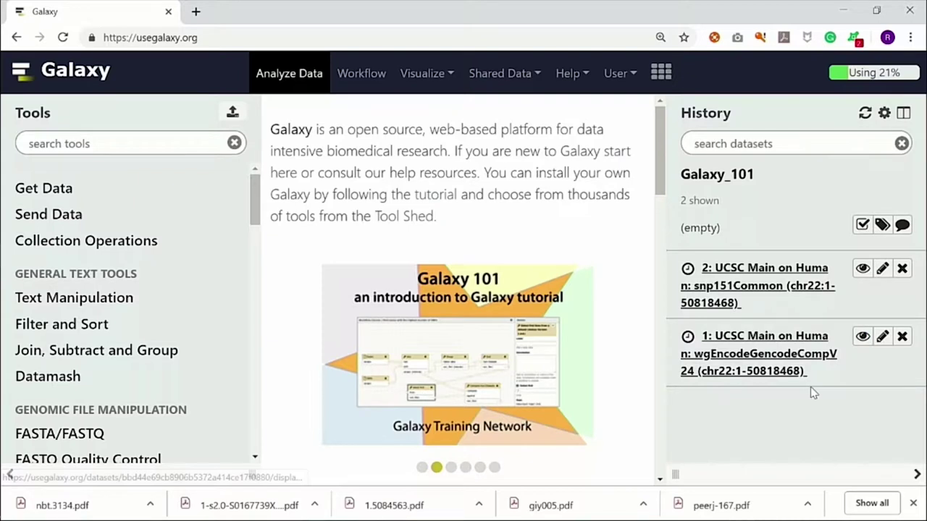
Step: View the data of the exon dataset in the Galaxy_101 history, and reload the Galaxy page
left_click(862, 346)
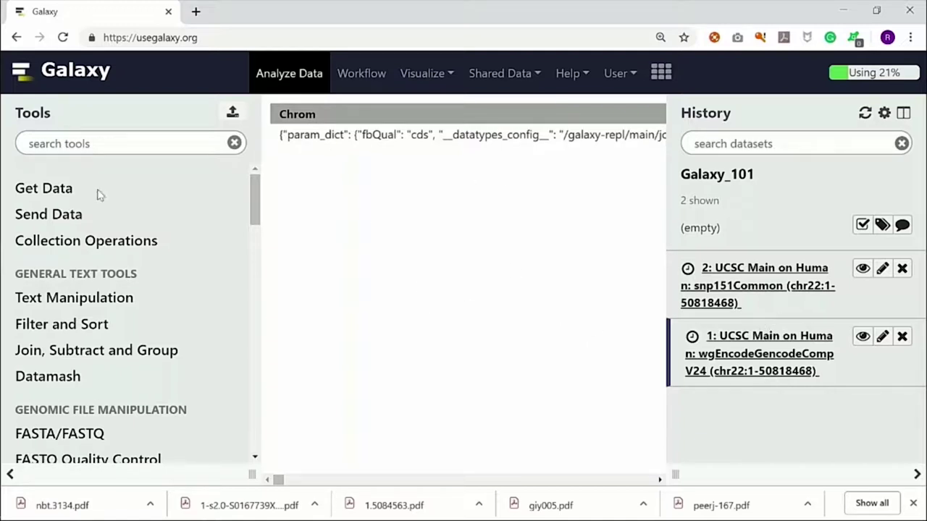
left_click(63, 38)
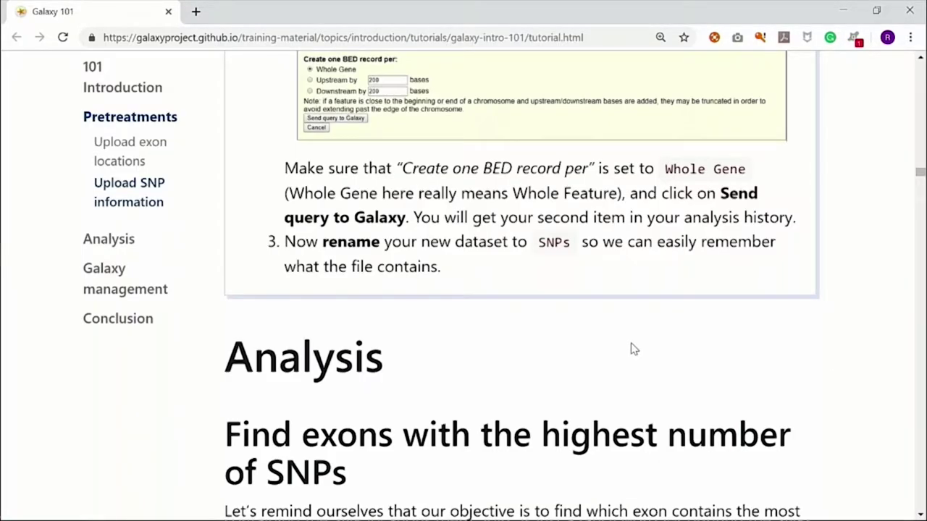
Step: Review the tutorial's Upload SNP information section and the start of the Analysis section for the dataset naming instructions
key("ctrl+plus")
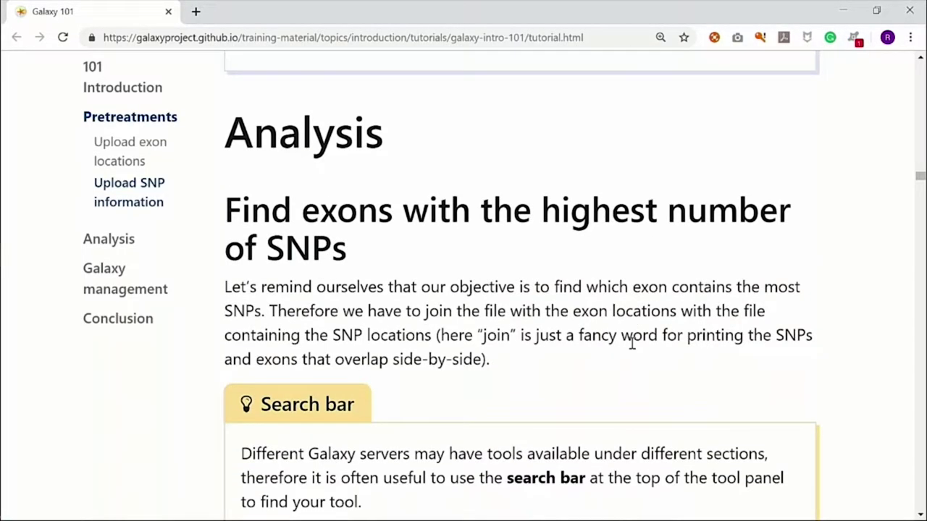
scroll(620, 311, "up", 3)
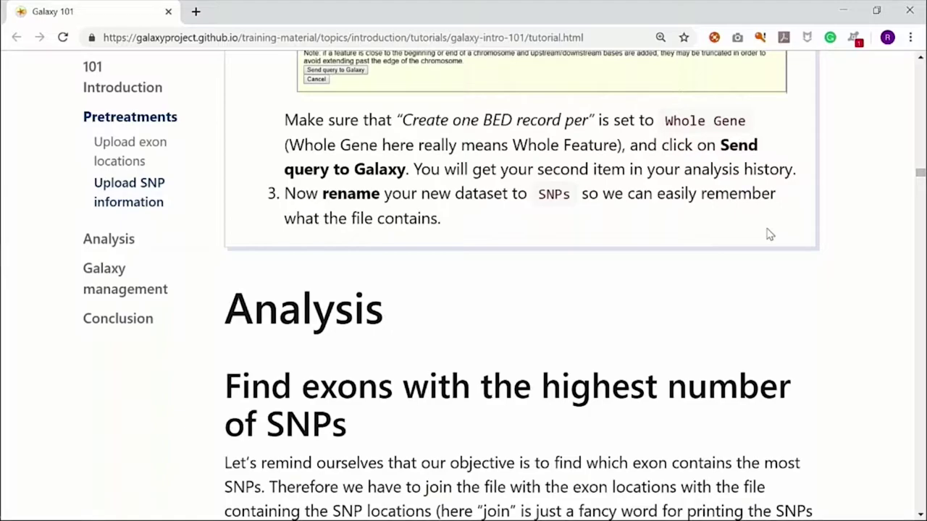
scroll(770, 234, "up", 5)
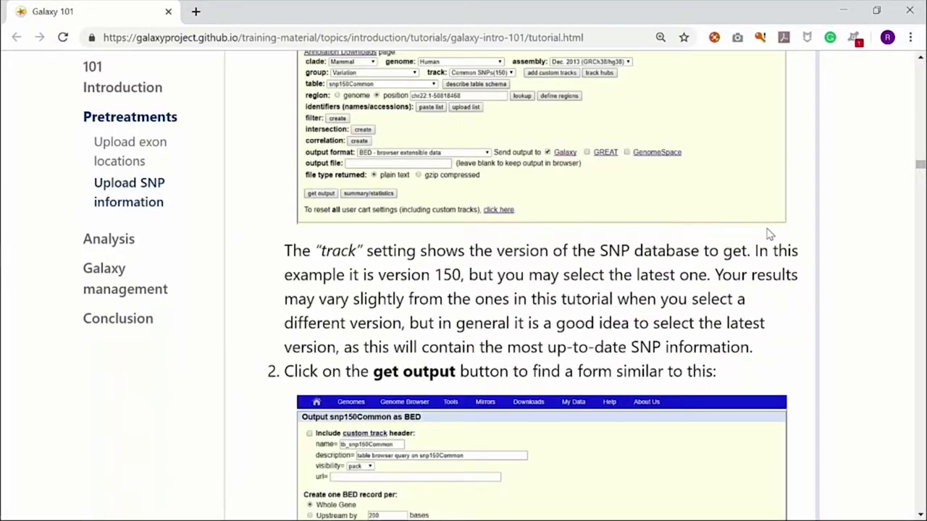
scroll(770, 234, "down", 6)
scroll(770, 234, "up", 15)
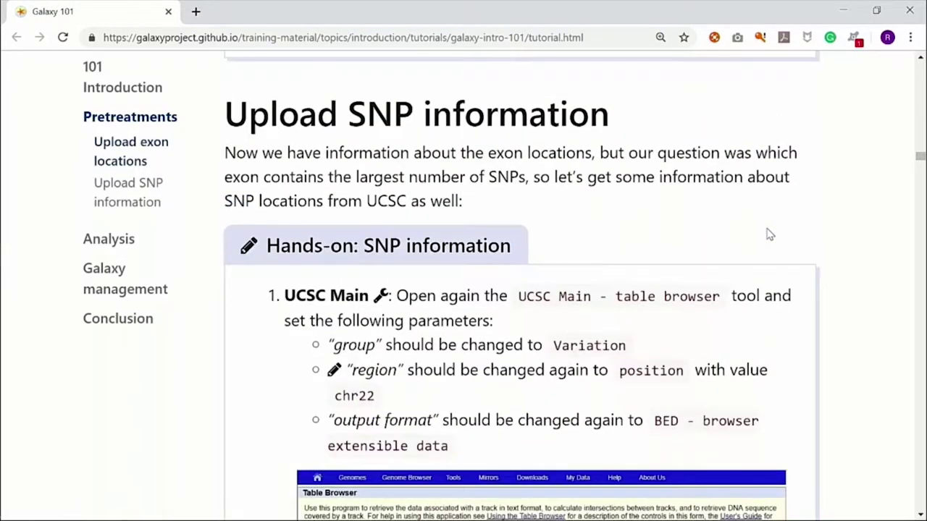
scroll(770, 234, "down", 4)
Step: Switch to the Galaxy window and rename the wgEncodeGencodeCompV24 dataset as exons, saving its attributes
key("alt+Tab")
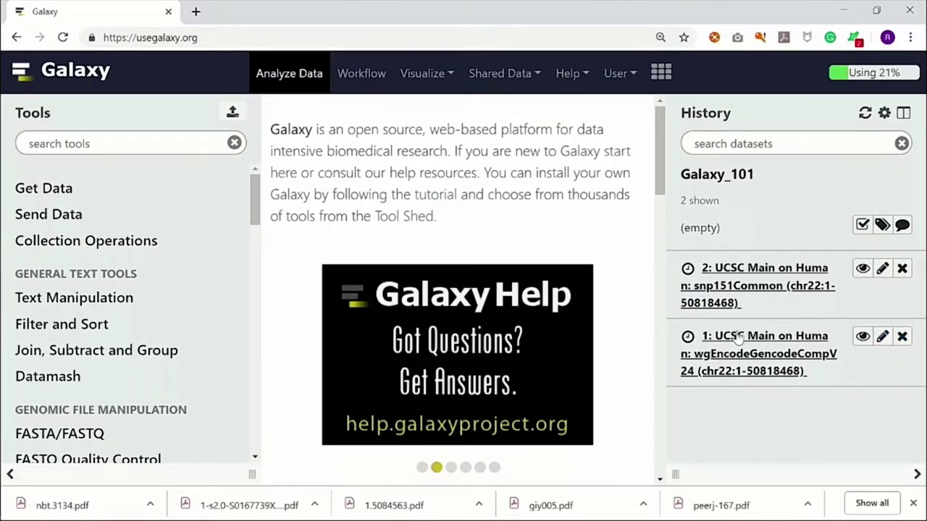
left_click(883, 338)
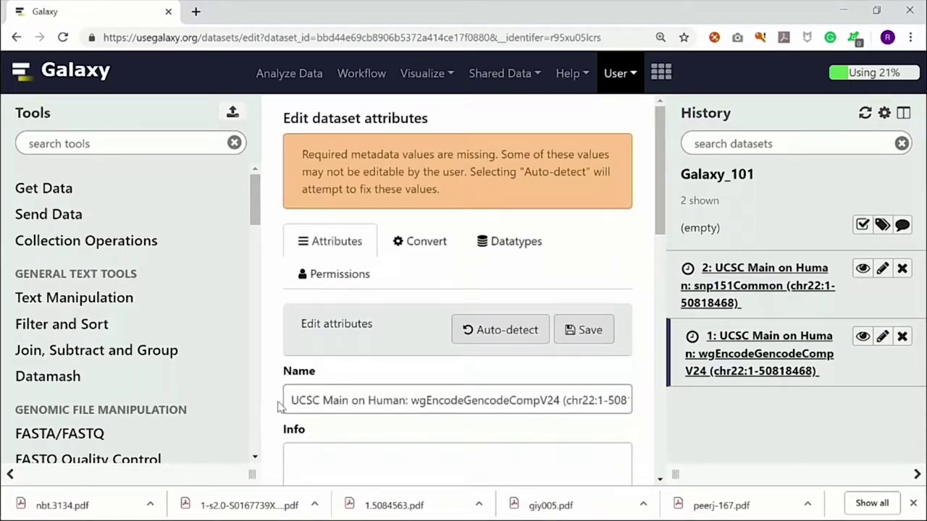
left_click_drag(292, 401, 753, 420)
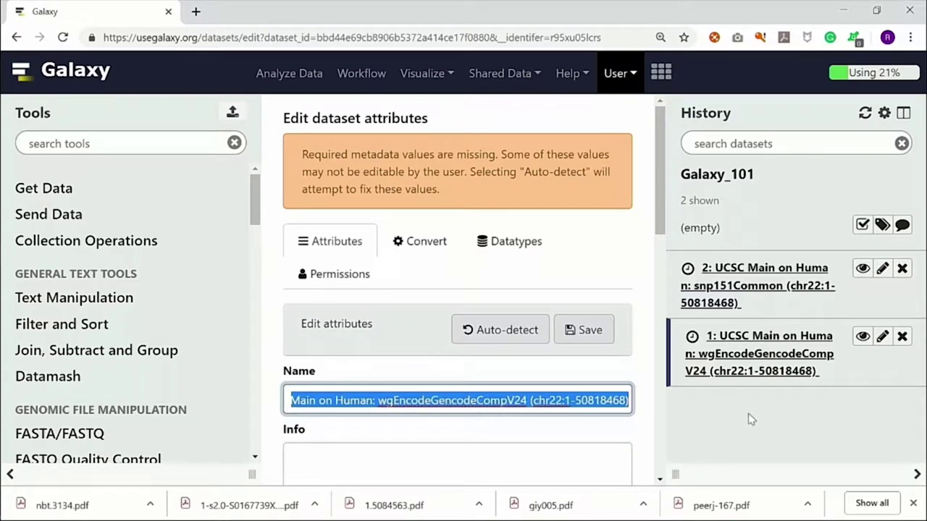
type("exons")
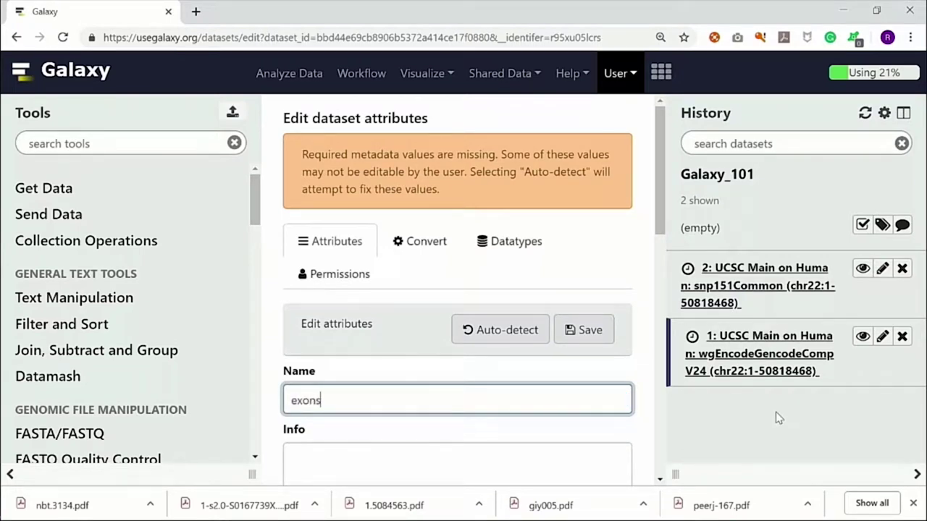
left_click(610, 335)
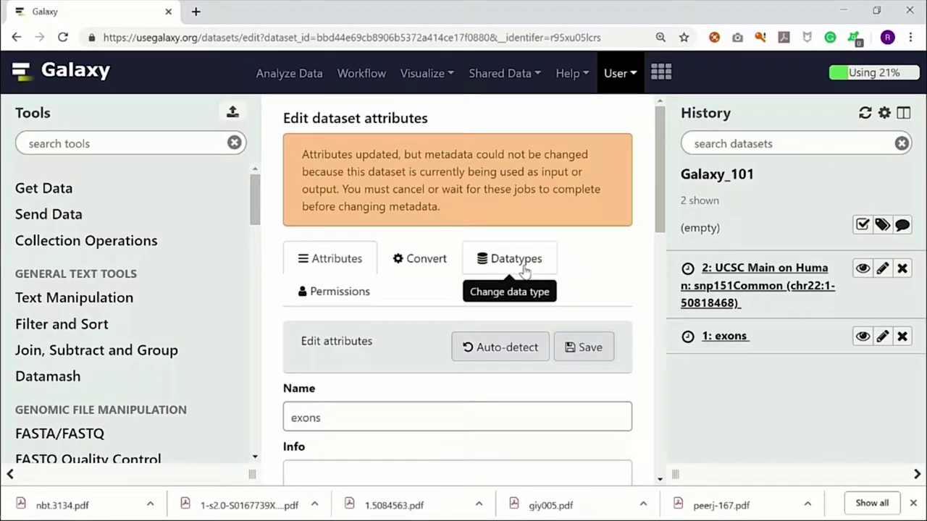
Step: Rename the snp151Common dataset as SNPs, save its attributes, and return to the tutorial window
left_click(882, 269)
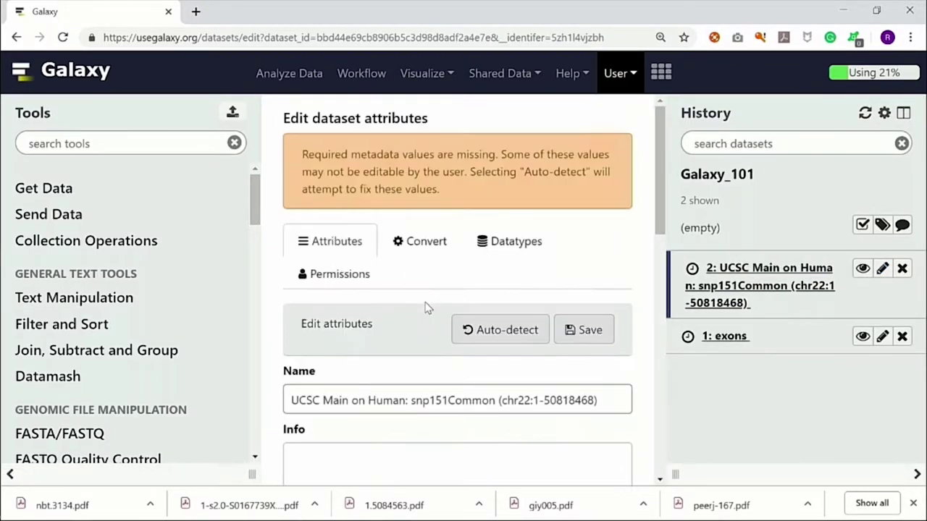
left_click_drag(290, 399, 623, 399)
type("SNPs")
left_click(601, 330)
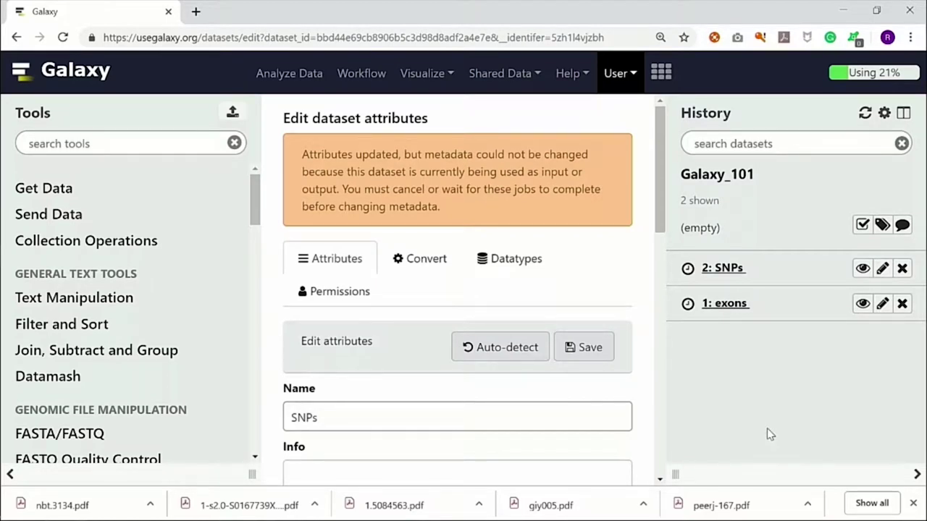
key("alt+Tab")
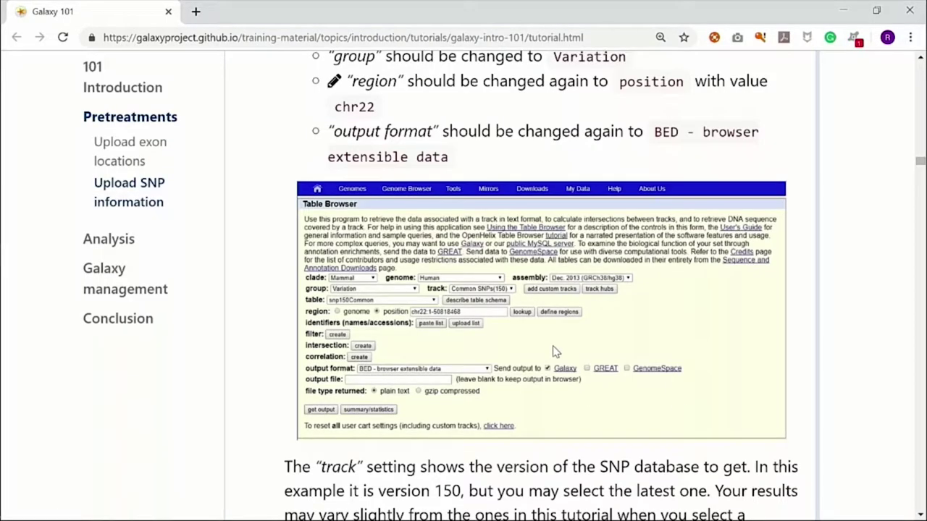
Step: Read the tutorial's Hands-on: Finding Exons instructions for the Join tool and its dataset settings
scroll(554, 352, "down", 10)
scroll(739, 234, "up", 1)
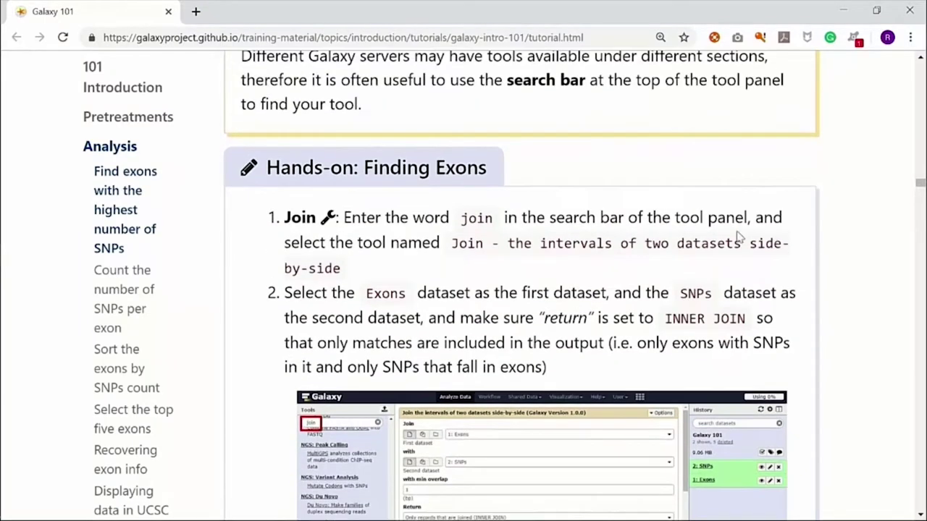
scroll(790, 181, "down", 1)
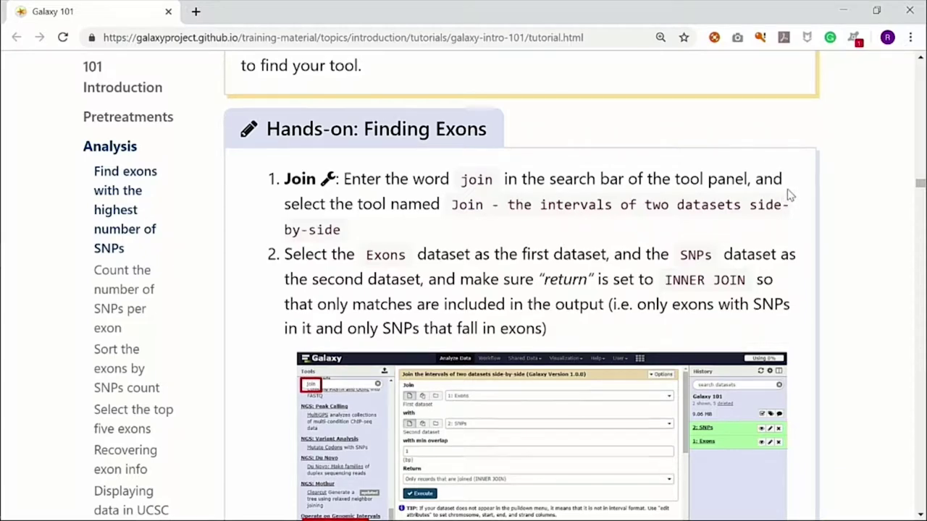
scroll(790, 196, "down", 1)
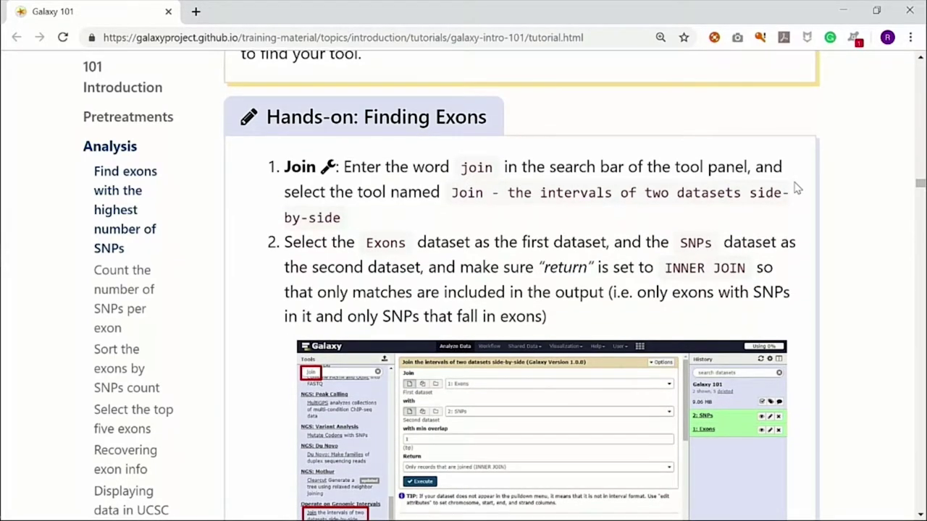
scroll(797, 188, "down", 2)
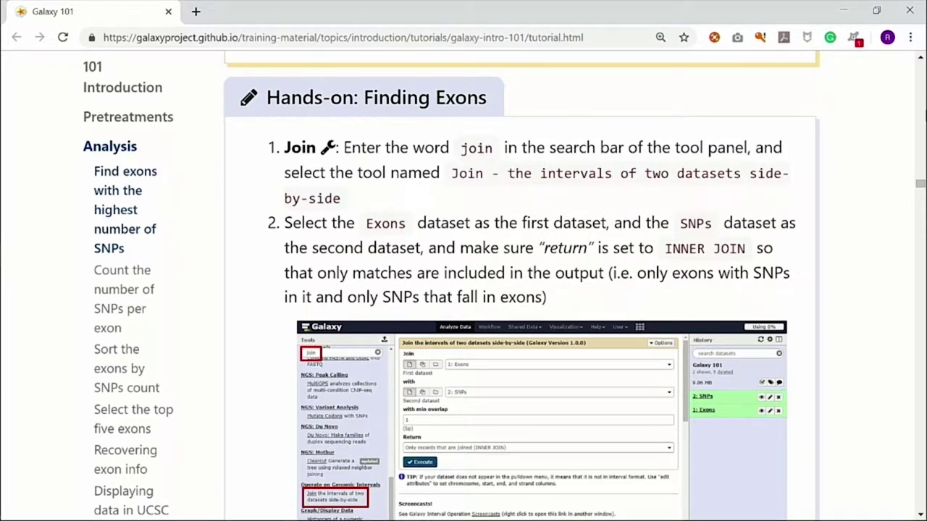
scroll(813, 205, "down", 2)
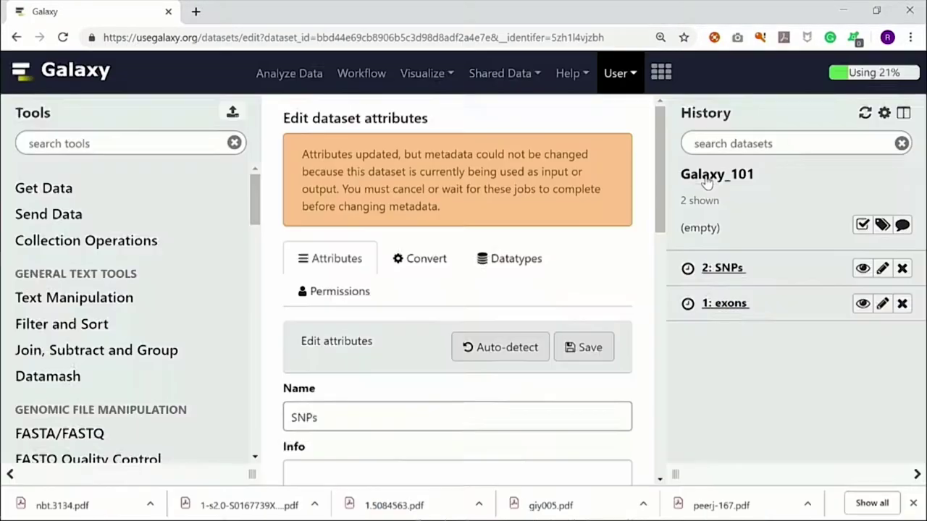
Step: Search the Galaxy tools for "join" and check the required tool name against the tutorial
left_click(714, 178)
left_click(194, 144)
type("join")
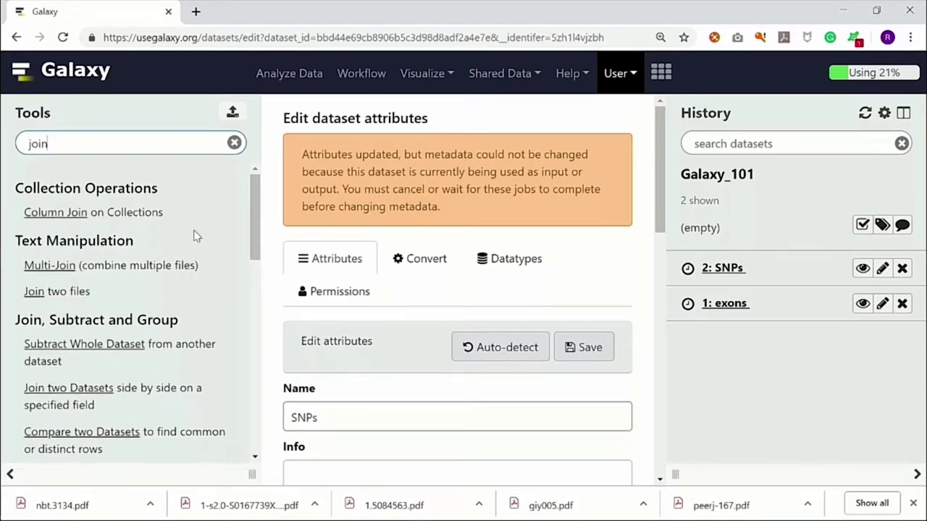
key("alt+Tab")
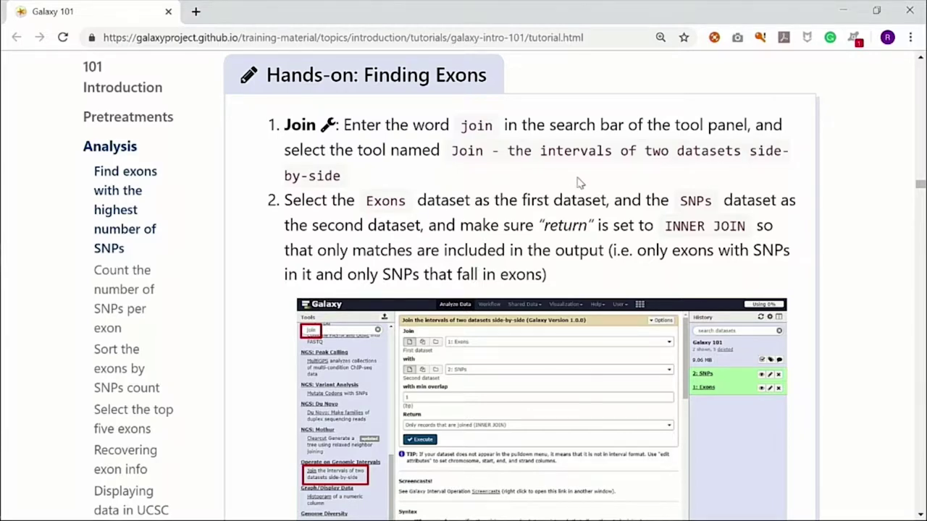
key("alt+Tab")
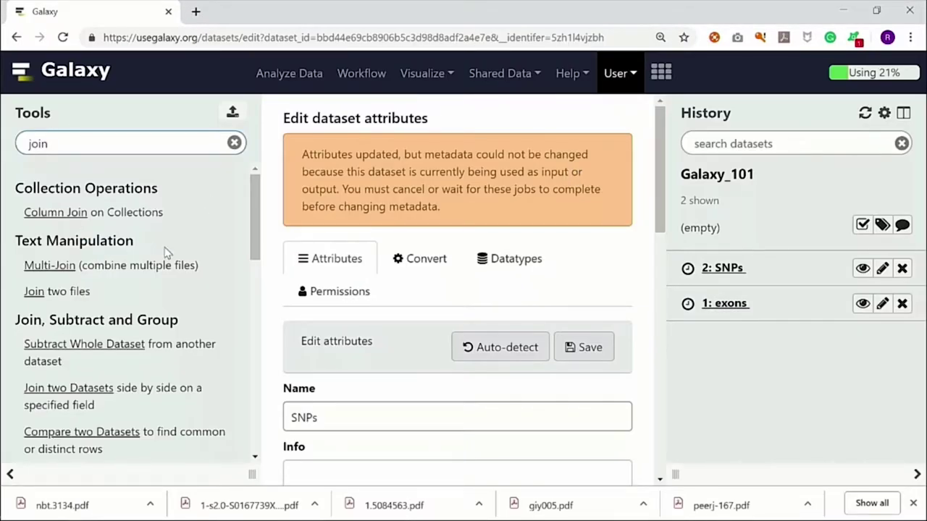
Step: Open the Join two Datasets tool, check the tutorial's dataset order, and select exons as the first dataset
scroll(166, 251, "down", 1)
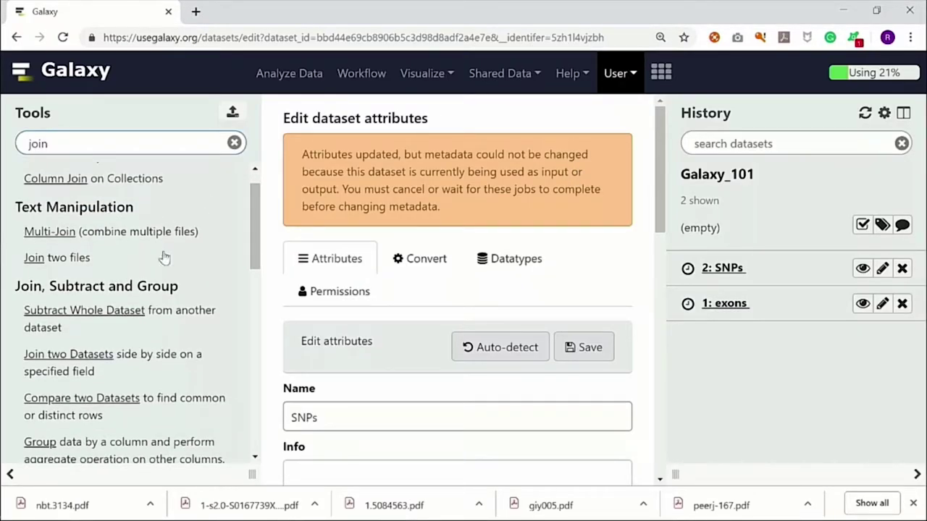
left_click(92, 356)
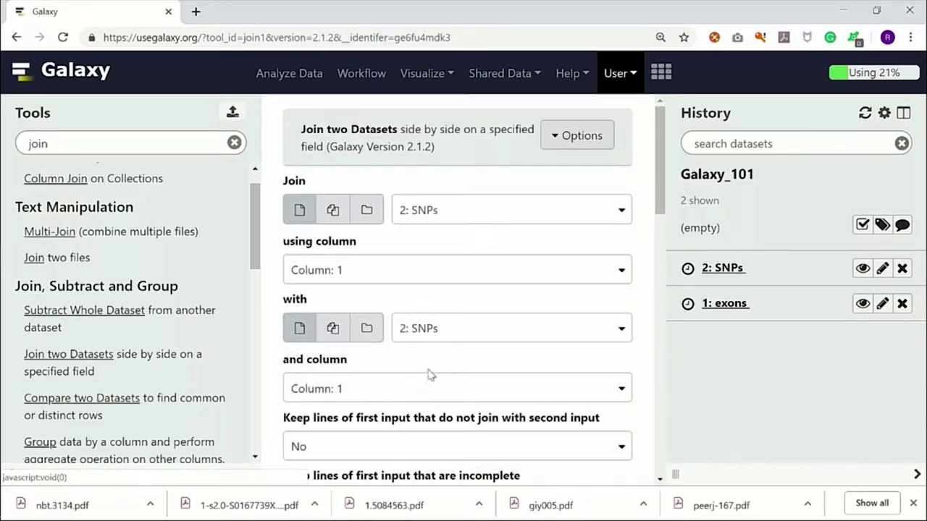
key("alt+Tab")
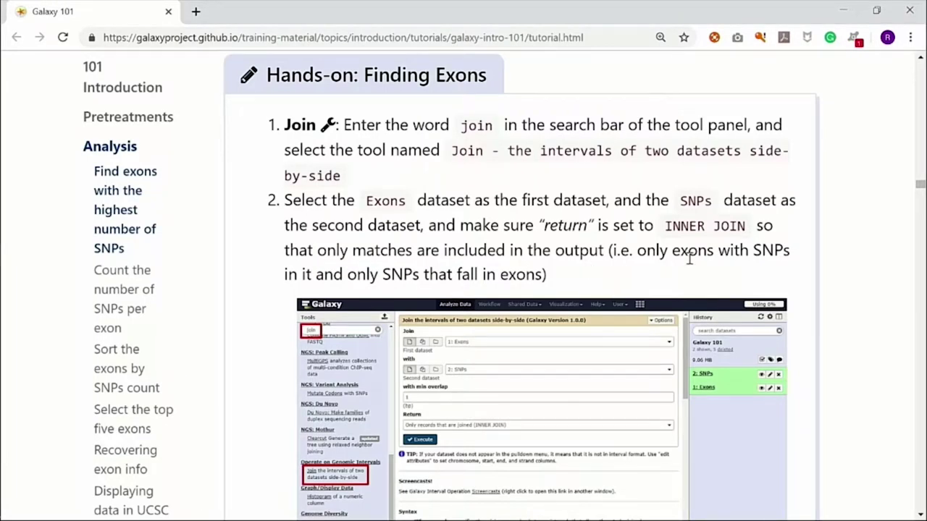
scroll(689, 258, "down", 1)
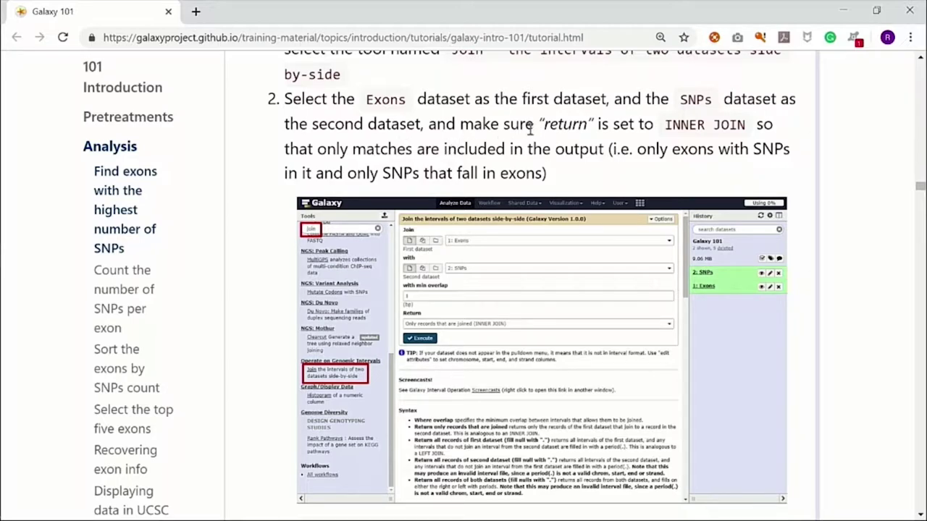
key("alt+Tab")
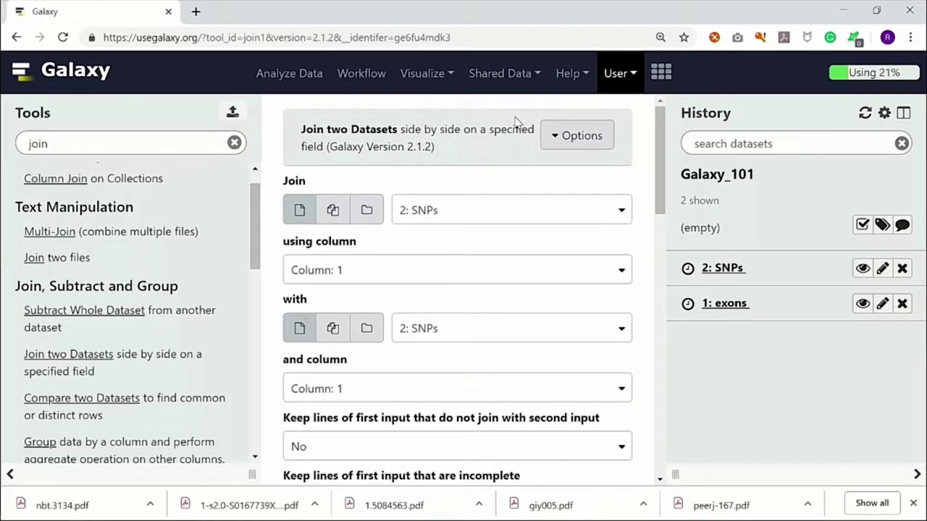
left_click(627, 218)
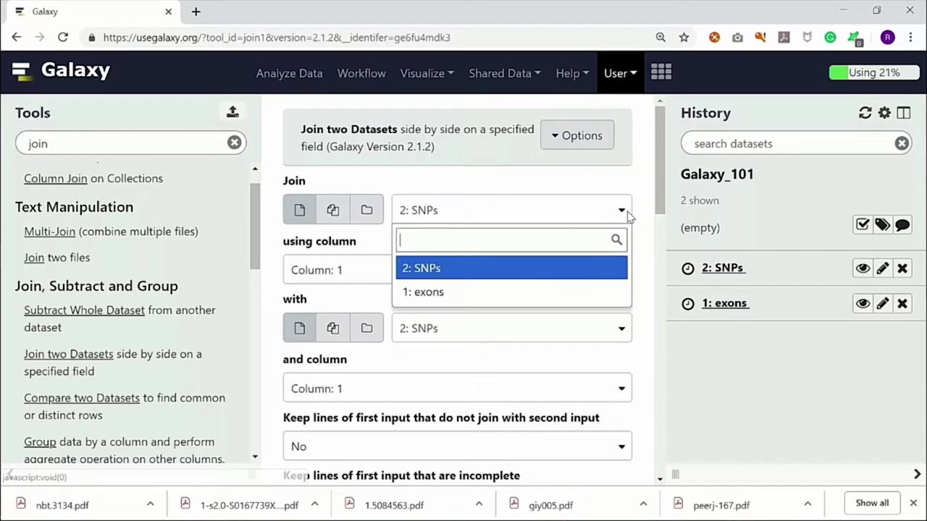
left_click(553, 291)
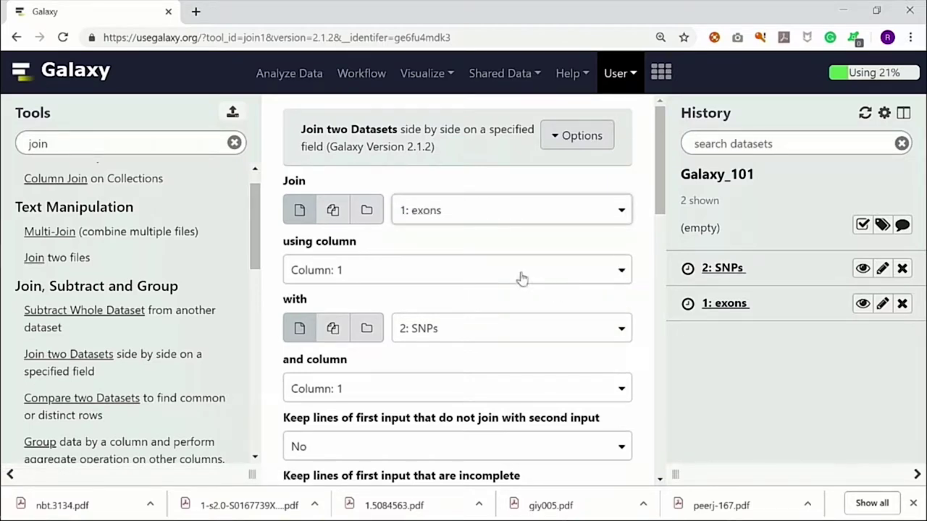
Step: Compare the Join two Datasets form, its options and help text with the Join settings in the tutorial
key("alt+Tab")
scroll(536, 304, "down", 2)
scroll(536, 303, "up", 2)
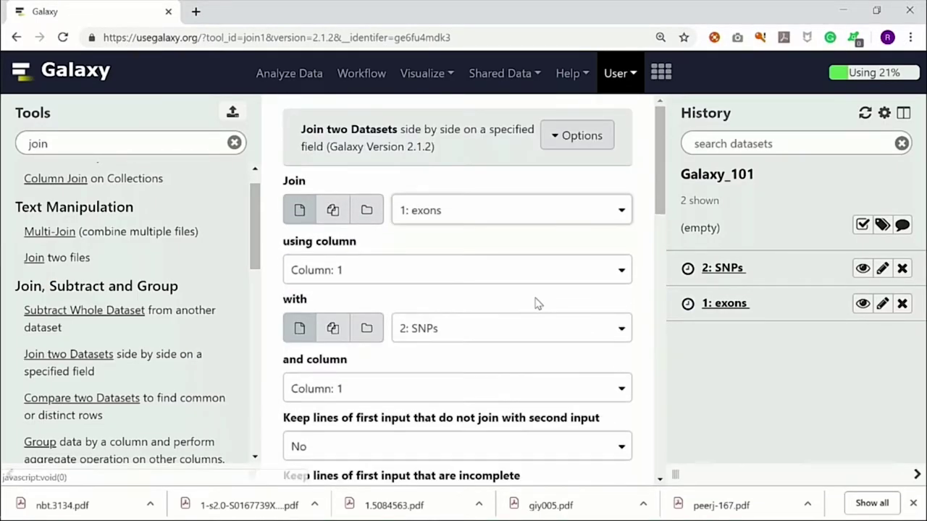
scroll(536, 303, "down", 4)
scroll(536, 303, "up", 3)
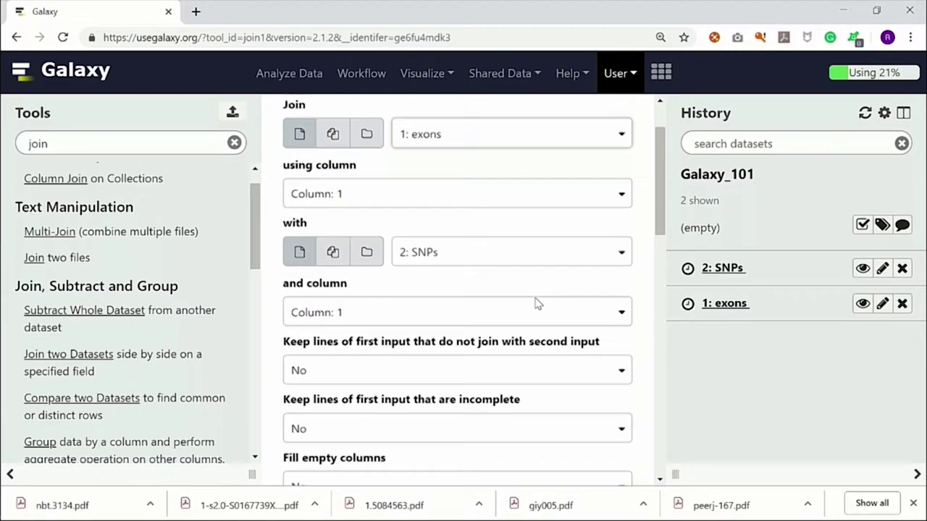
scroll(535, 303, "up", 2)
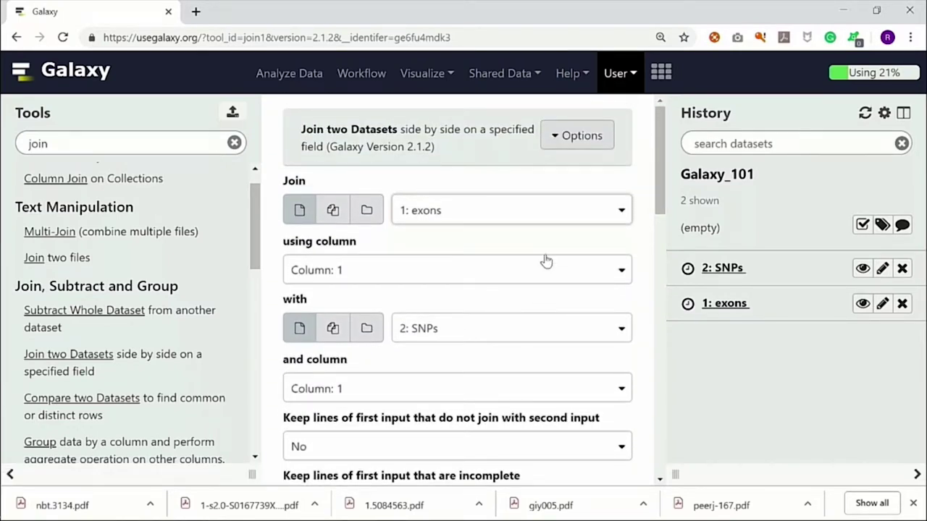
left_click(556, 137)
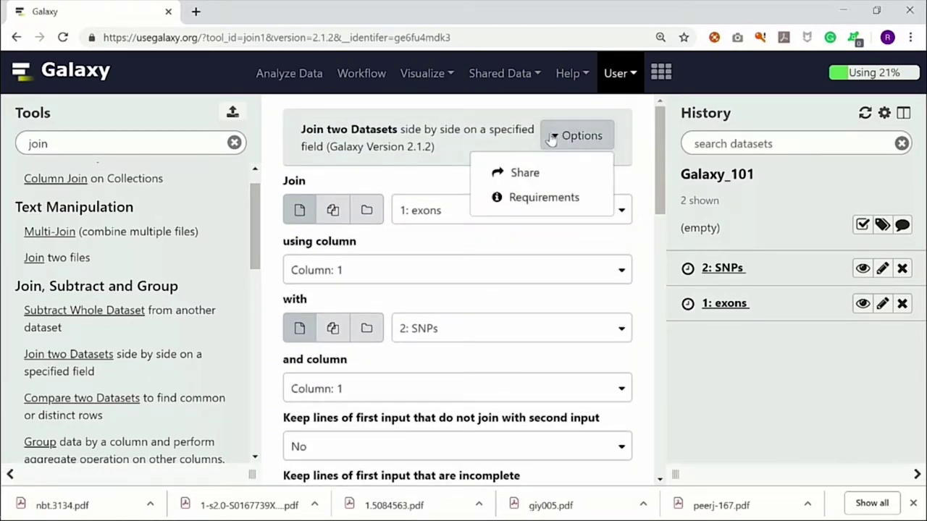
left_click(553, 138)
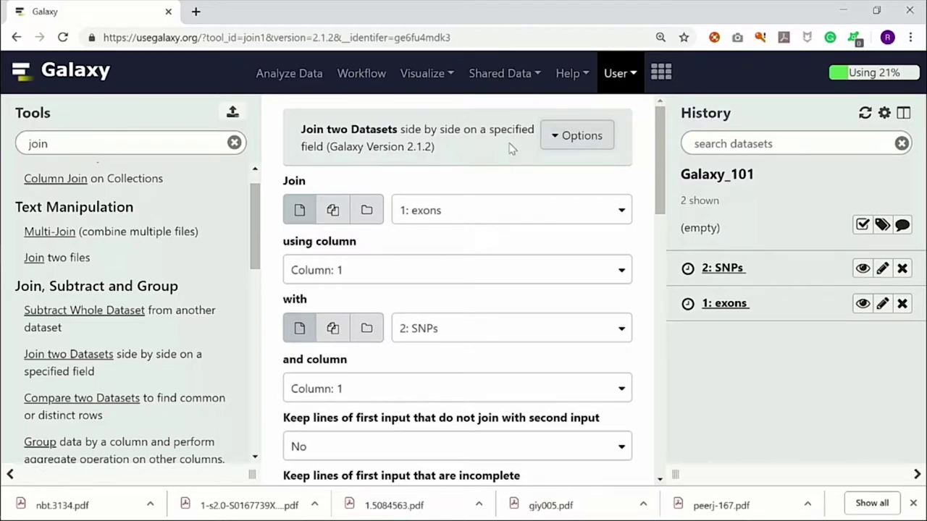
scroll(511, 158, "down", 3)
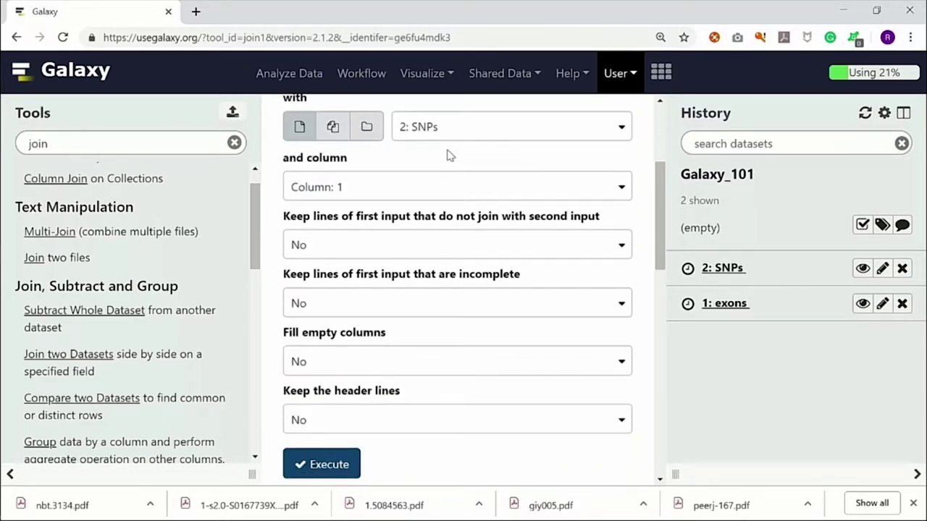
scroll(478, 328, "down", 2)
scroll(477, 328, "down", 5)
key("alt+Tab")
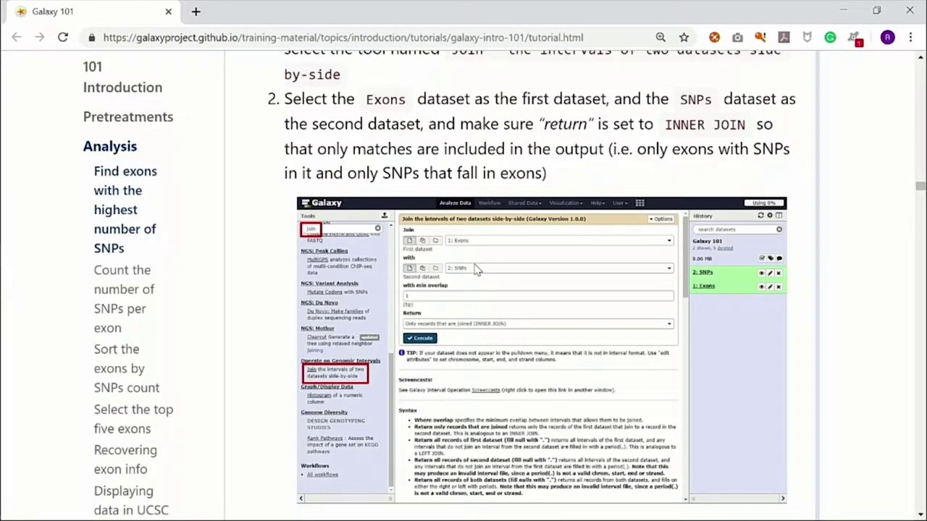
key("alt+Tab")
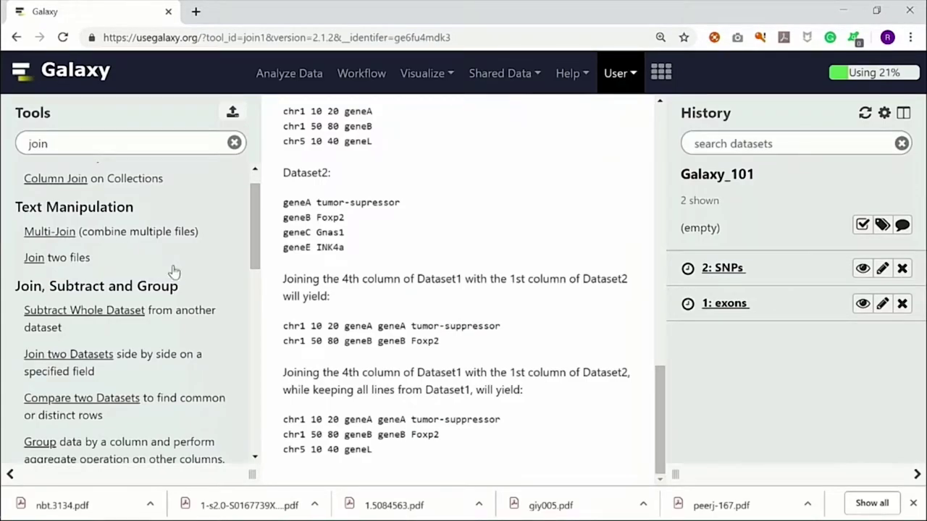
Step: Open the tool Join the intervals of two datasets side-by-side and select exons as the first dataset
scroll(180, 272, "down", 6)
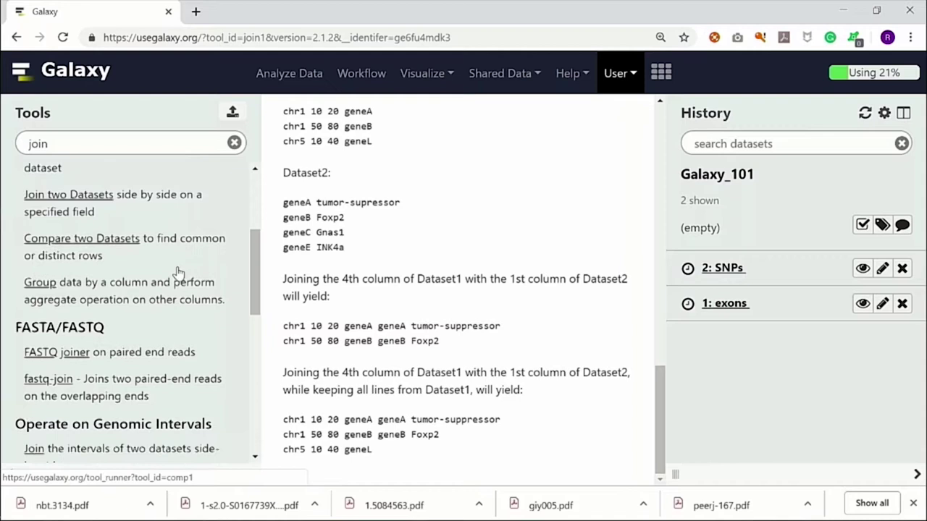
scroll(179, 269, "down", 1)
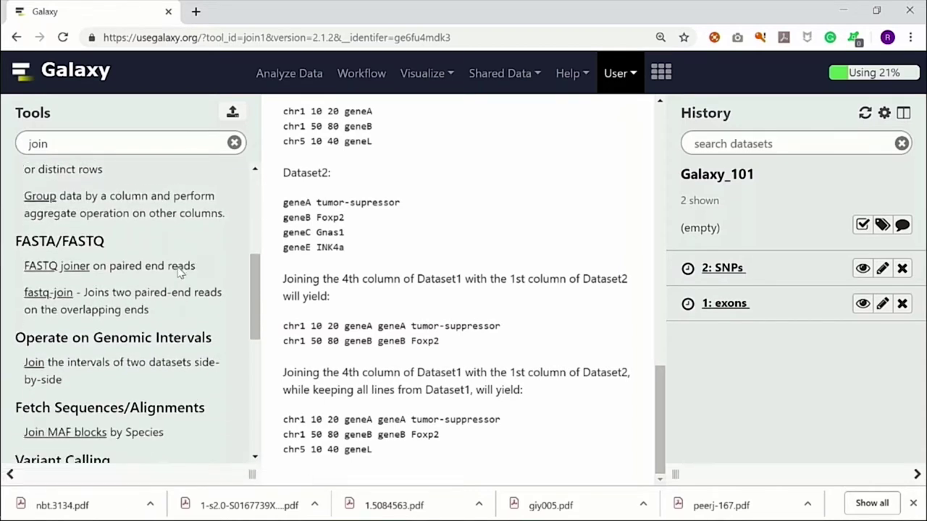
left_click(32, 364)
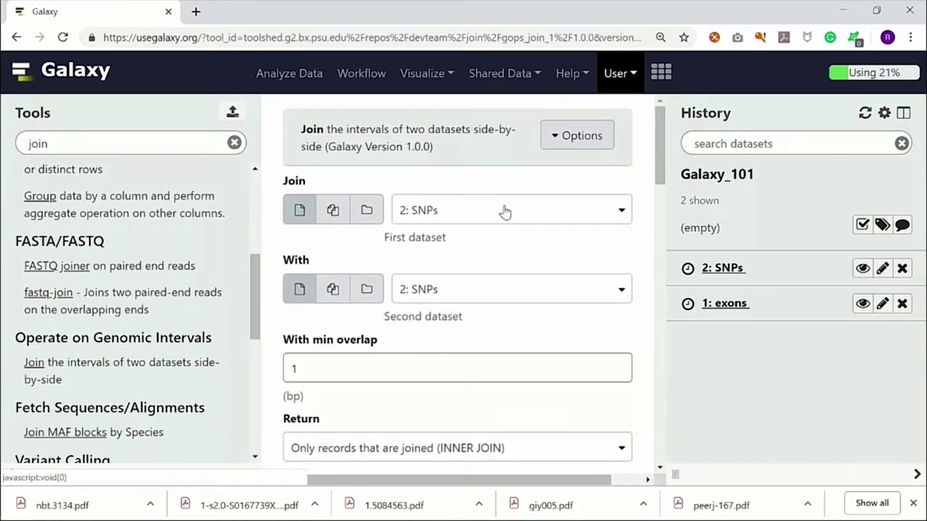
left_click(506, 215)
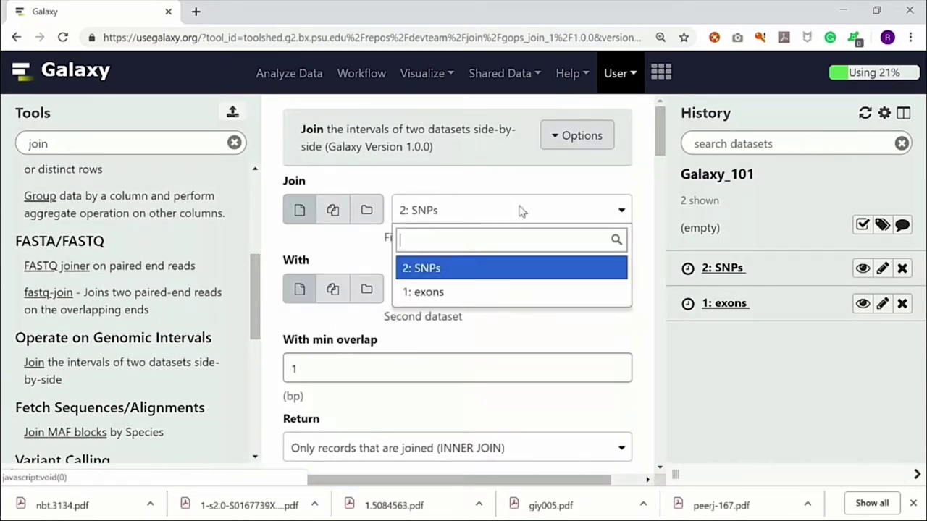
left_click(481, 293)
scroll(472, 327, "down", 2)
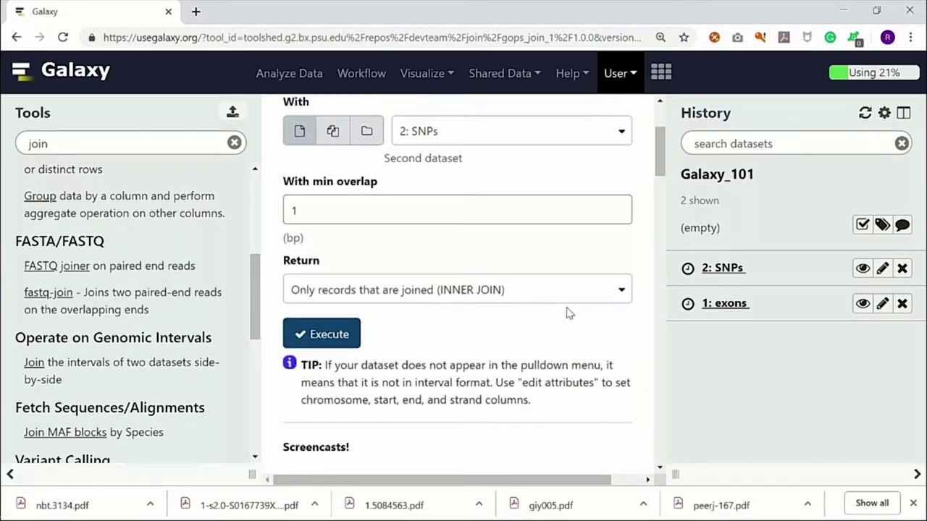
Step: Review the tutorial's example Join form, its comment, and the instructions for executing and viewing the result
key("alt+Tab")
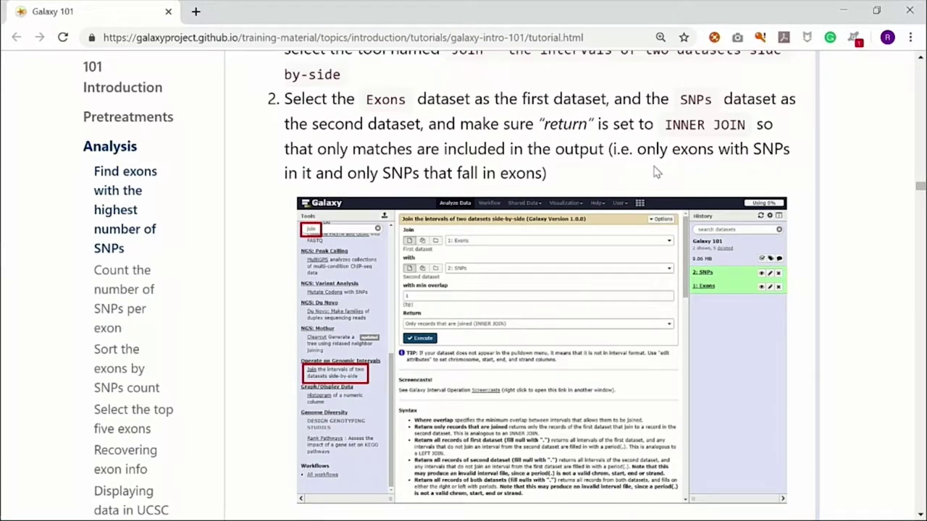
scroll(655, 171, "down", 1)
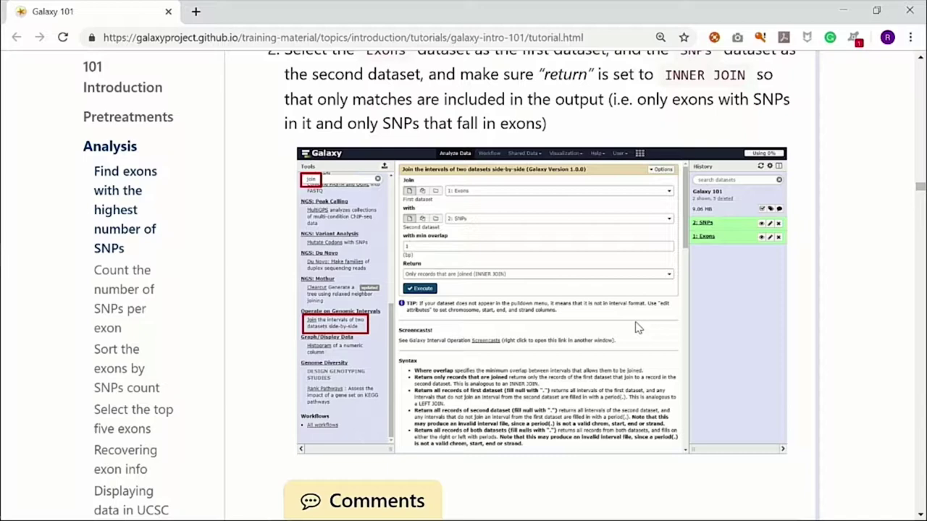
scroll(636, 328, "down", 4)
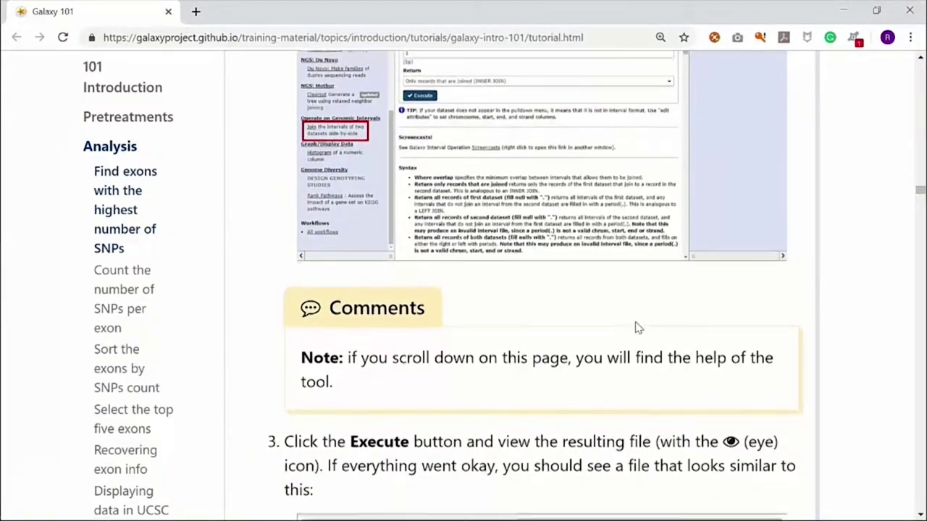
scroll(637, 328, "up", 2)
scroll(635, 327, "down", 3)
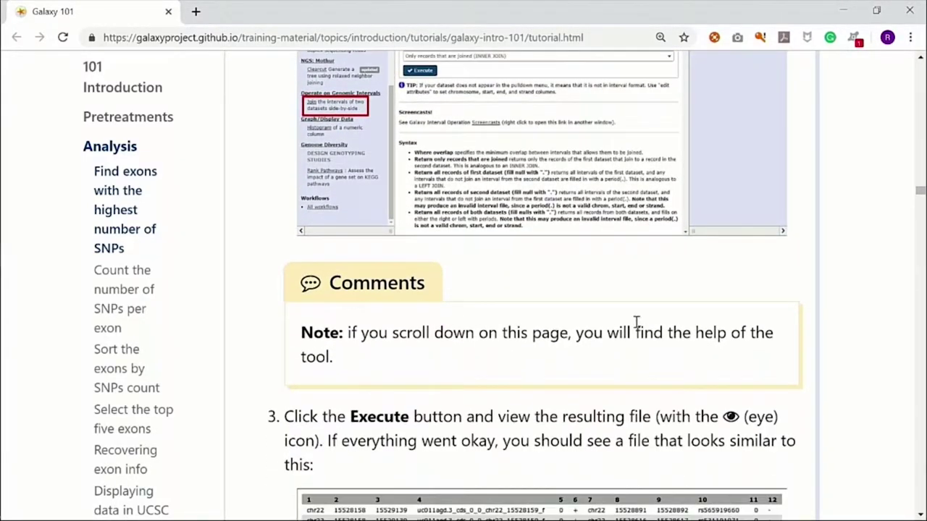
scroll(560, 308, "down", 3)
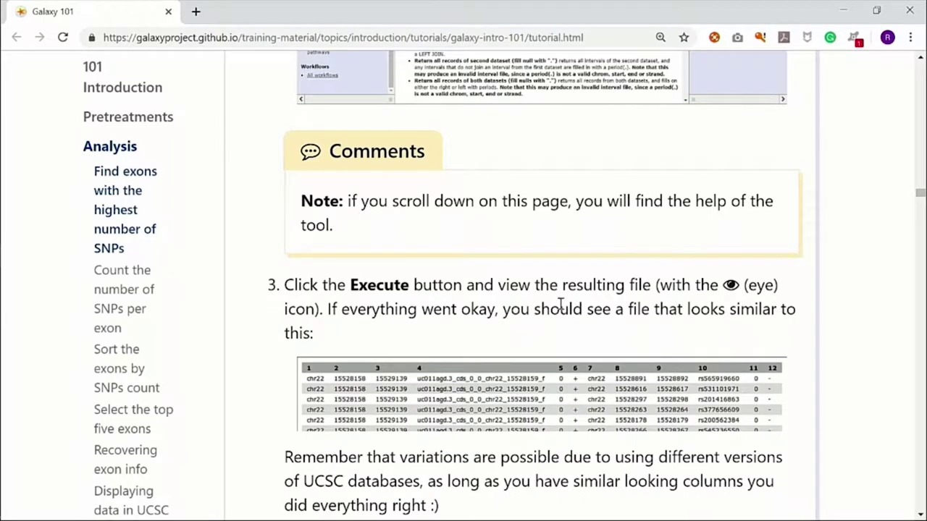
Step: Execute the interval Join of exons with SNPs in Galaxy and return to the tutorial window
key("alt+Tab")
left_click(332, 329)
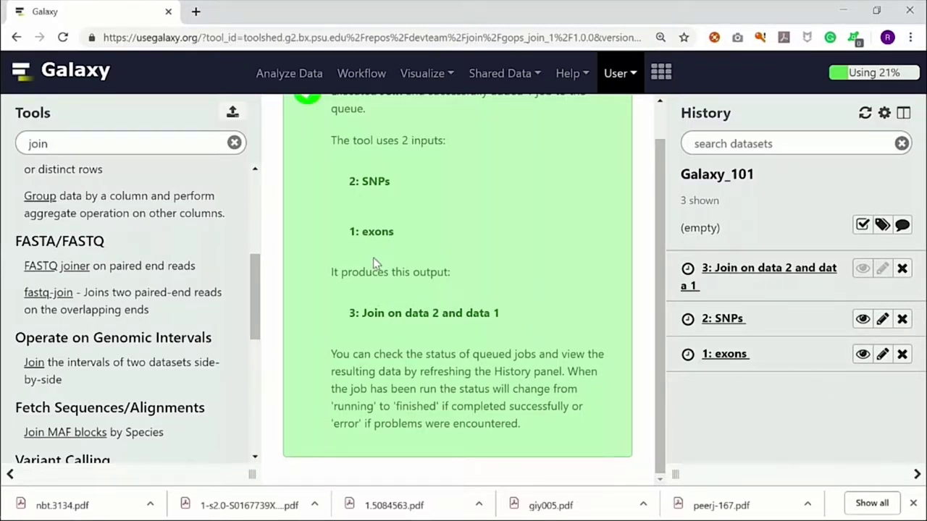
scroll(375, 265, "up", 1)
key("alt+Tab")
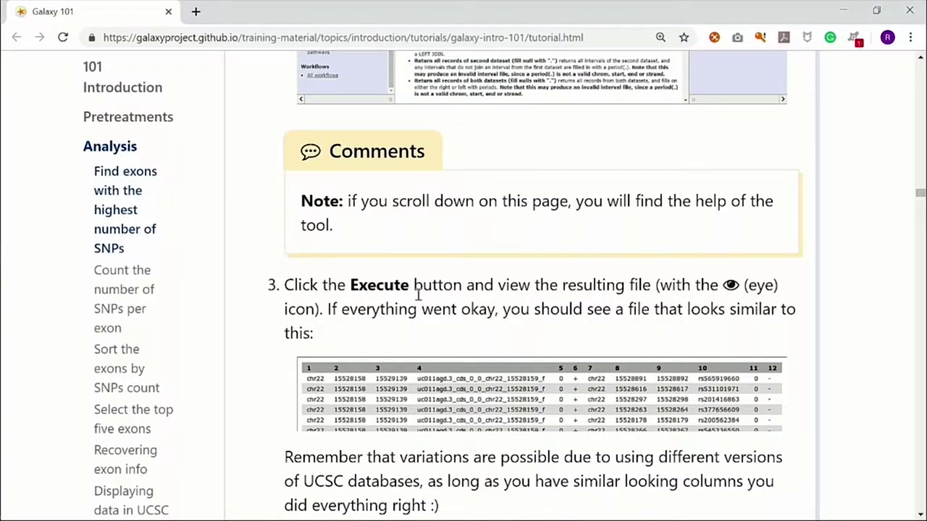
Step: Read the tutorial's expected Join result, the troubleshooting tip, and the introduction to counting the number of SNPs per exon
key("alt+Tab")
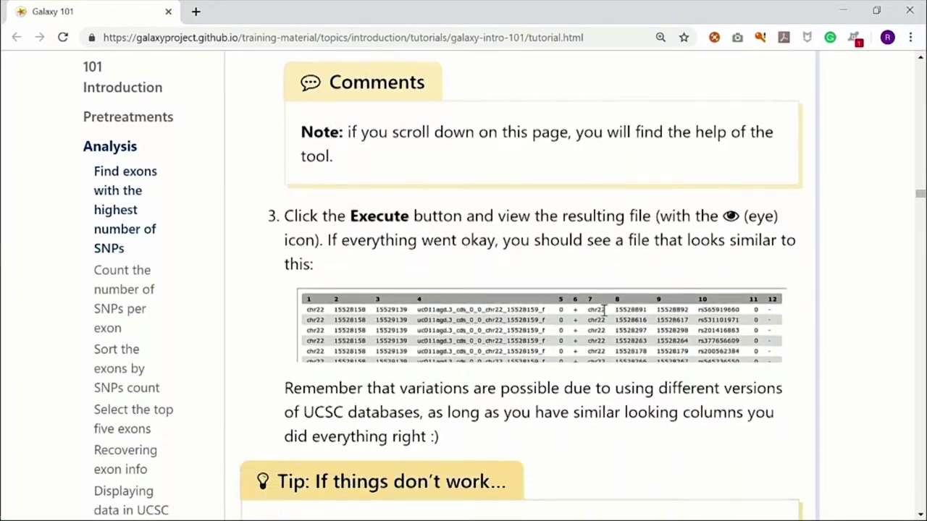
scroll(604, 310, "down", 1)
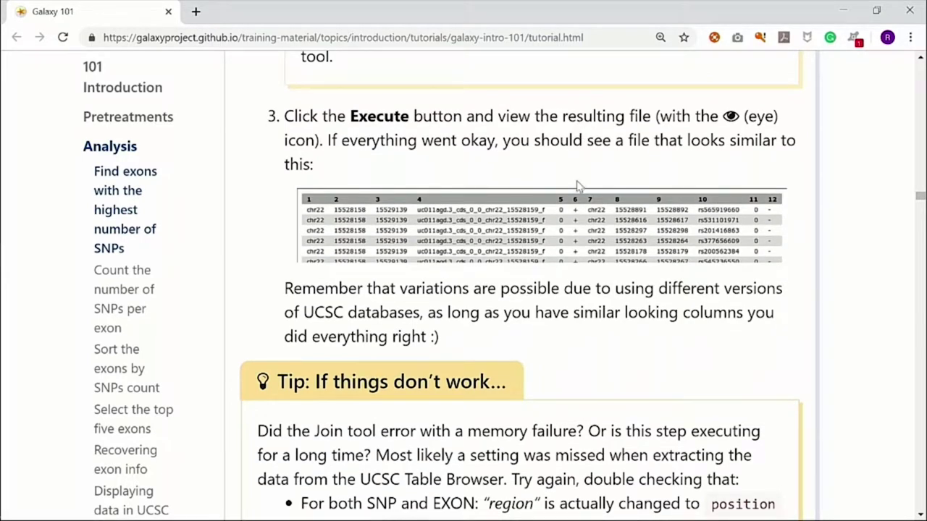
scroll(577, 187, "down", 2)
scroll(577, 189, "down", 2)
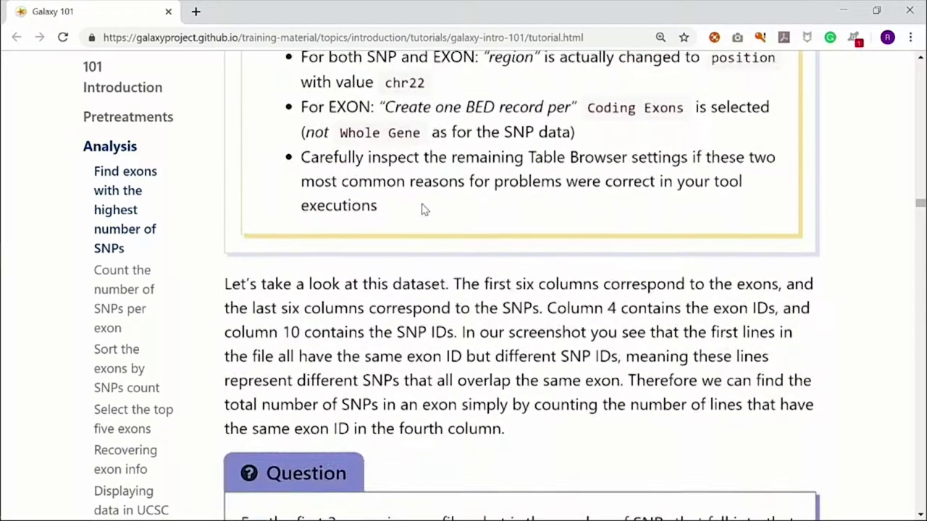
scroll(423, 203, "down", 7)
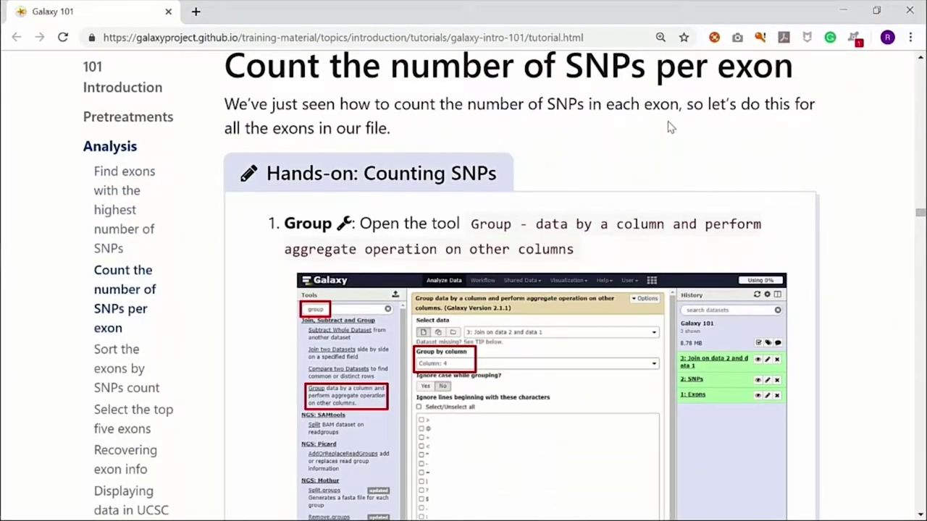
scroll(668, 127, "up", 7)
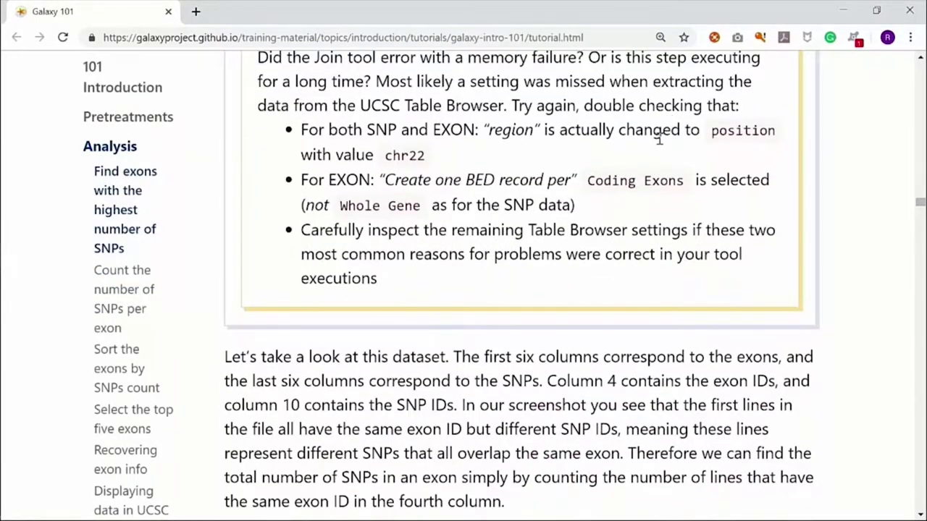
scroll(659, 139, "up", 3)
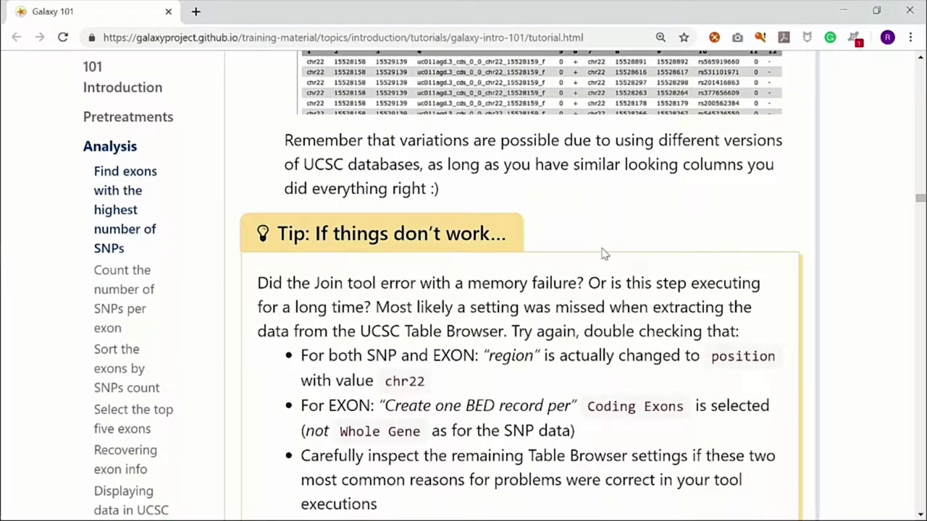
scroll(605, 253, "down", 4)
scroll(602, 249, "down", 6)
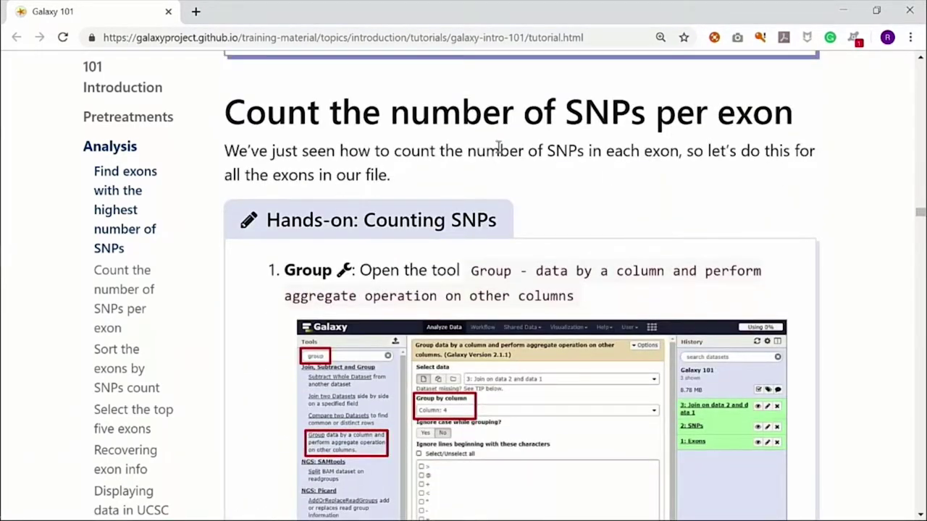
scroll(647, 187, "down", 1)
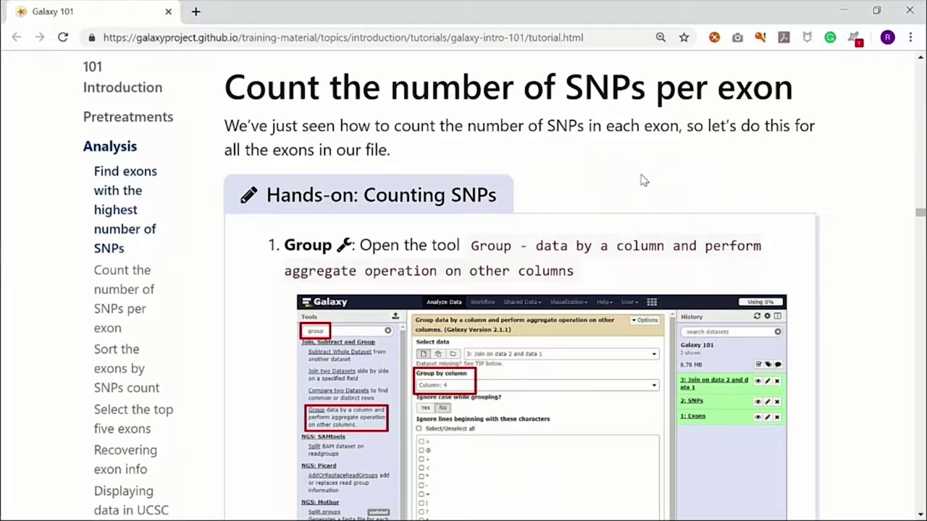
scroll(644, 180, "down", 1)
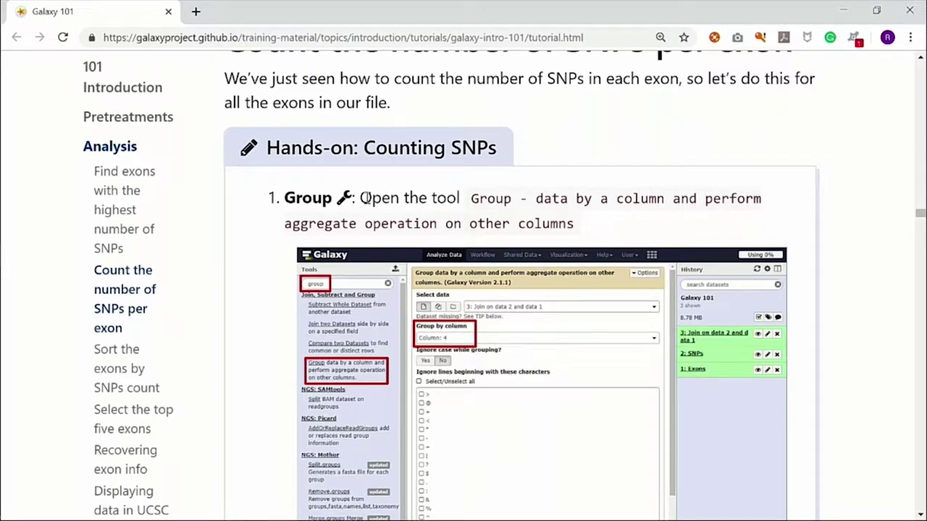
Step: Switch to Galaxy, search the tools for "group", and open Group data by a column and perform aggregate operation on other columns
key("alt+Tab")
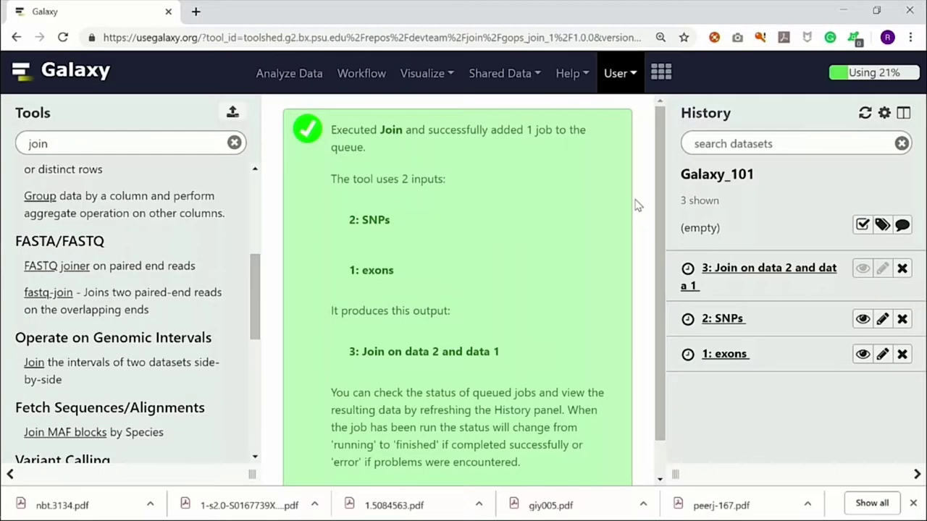
left_click_drag(54, 144, 23, 149)
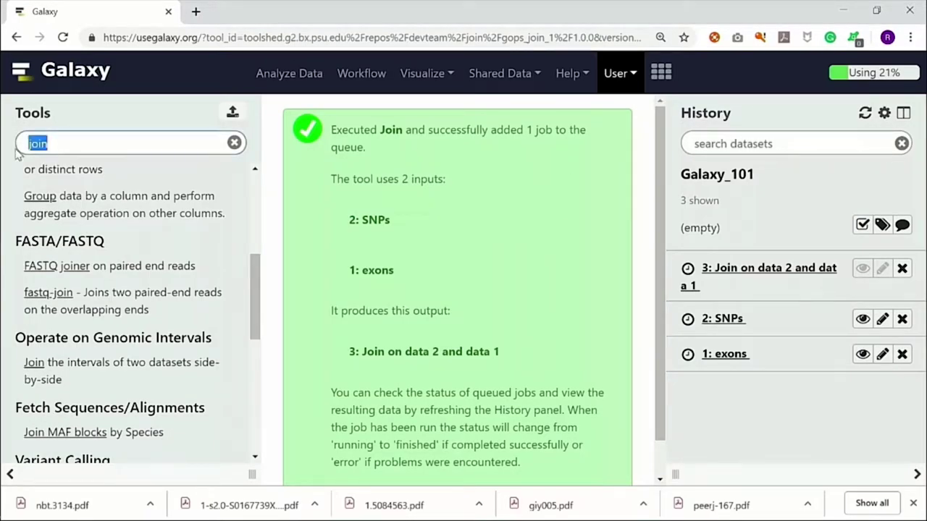
type("group")
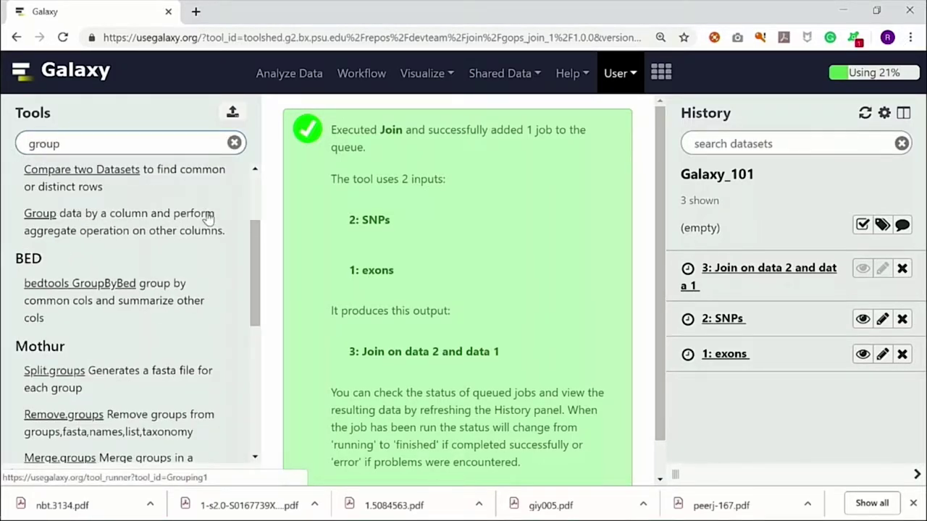
left_click(208, 216)
key("alt+Tab")
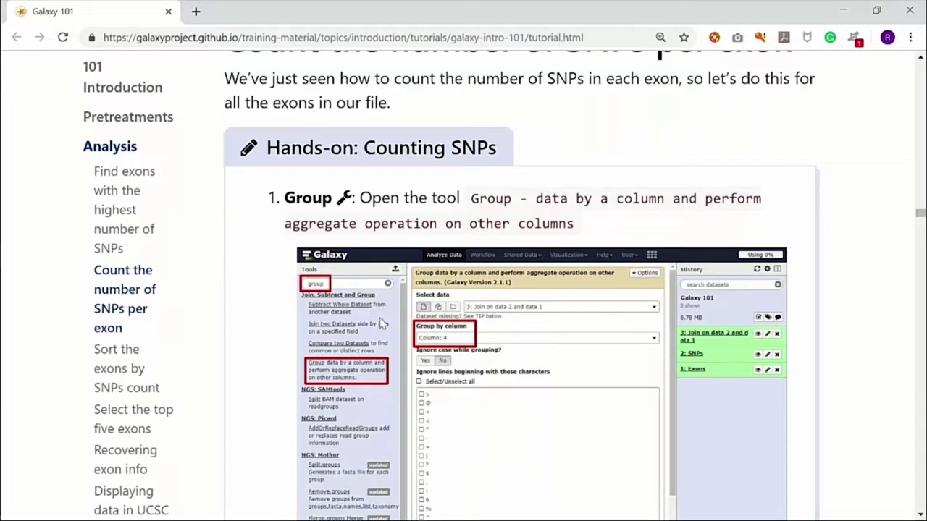
scroll(383, 359, "down", 3)
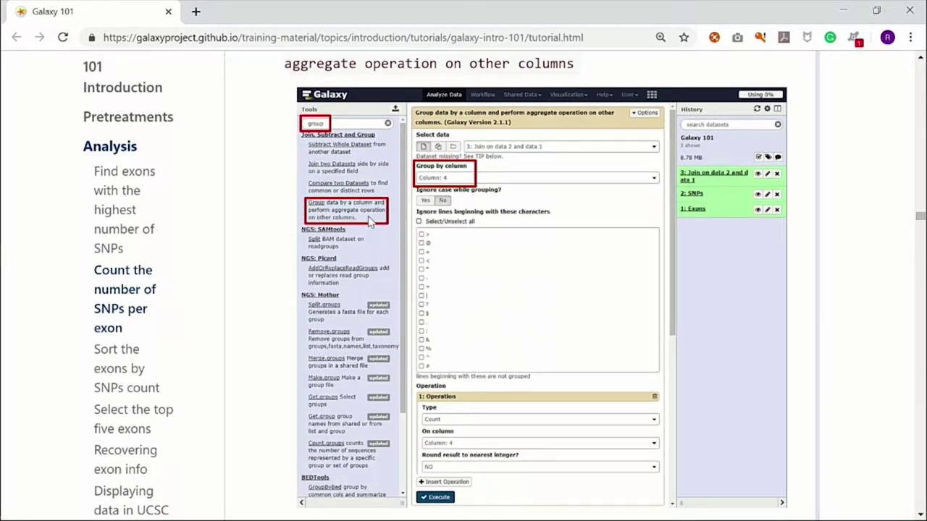
key("alt+Tab")
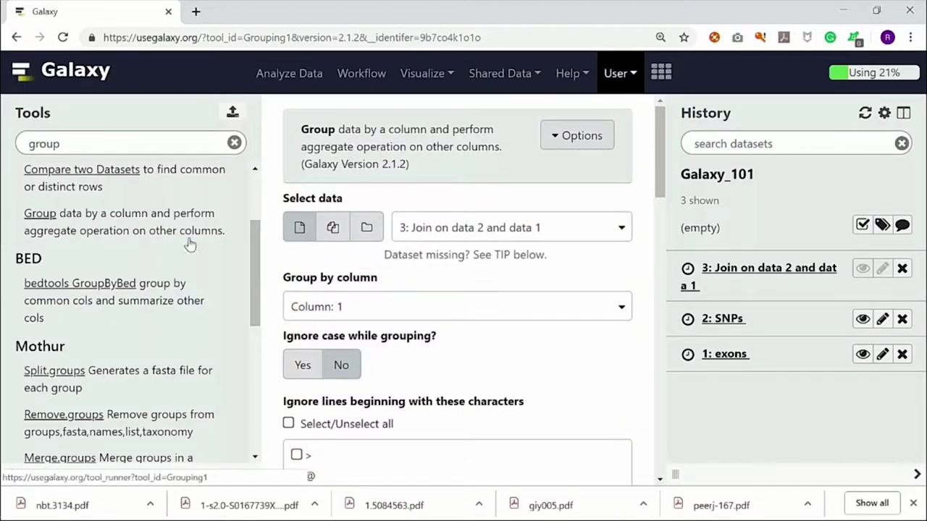
key("alt+Tab")
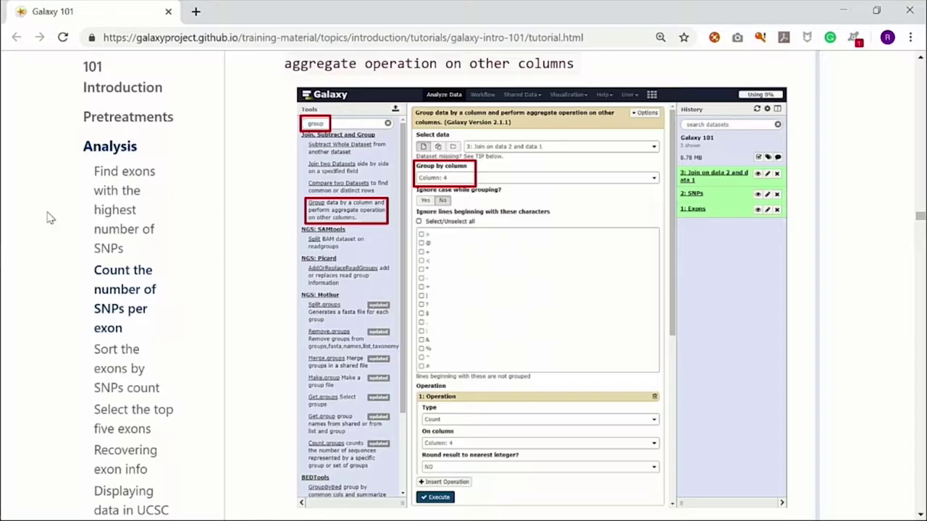
key("alt+Tab")
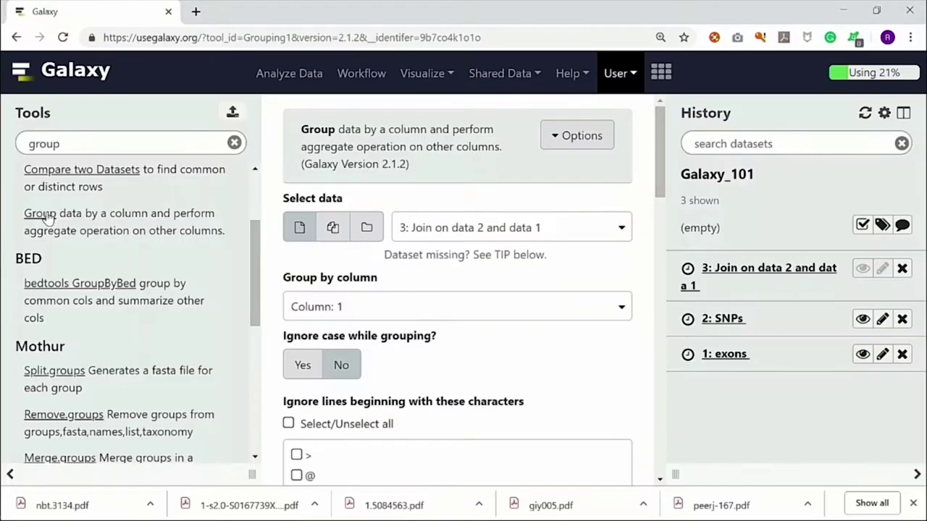
left_click(44, 217)
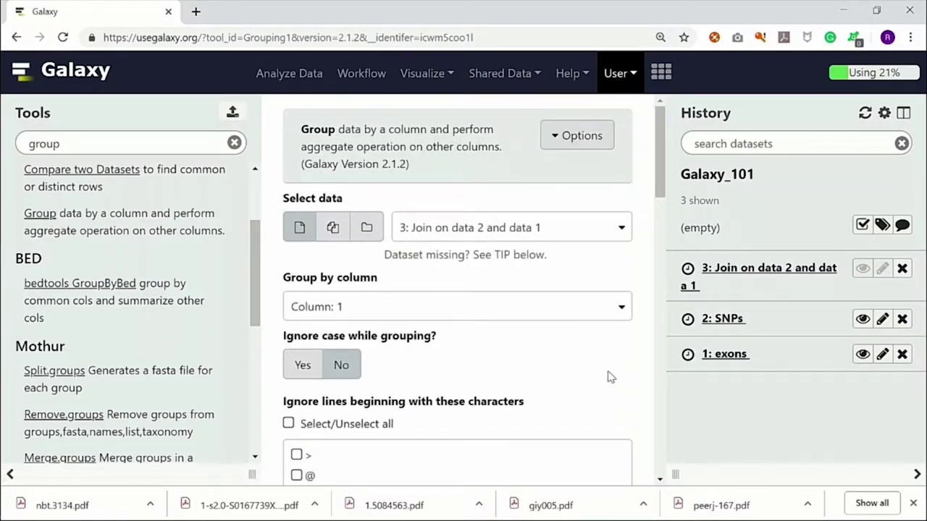
Step: Compare the Group form with the tutorial's example and check which columns are available to group by
key("alt+Tab")
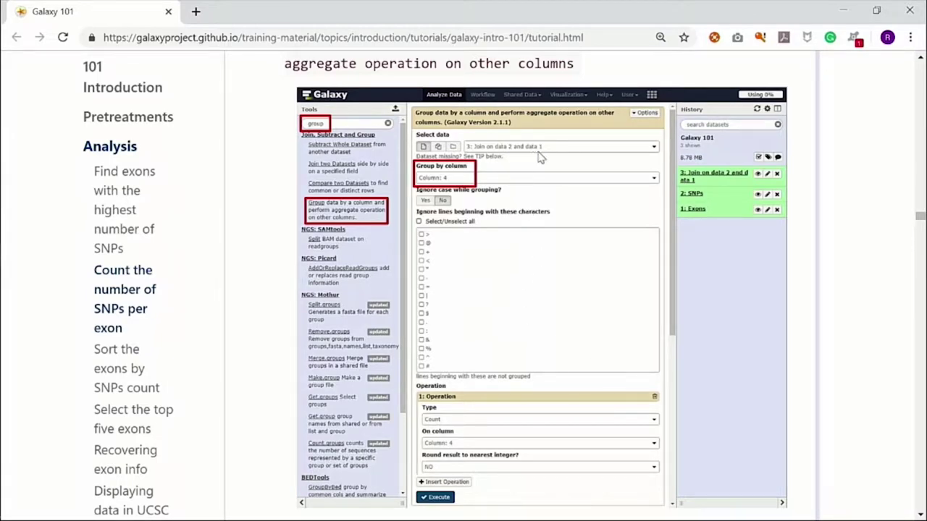
key("alt+Tab")
key("alt+Tab")
key("alt+Tab")
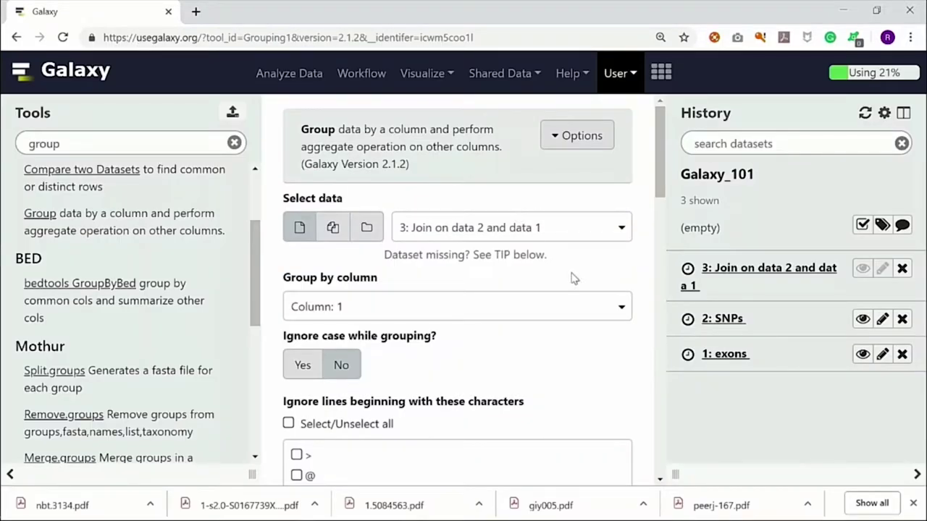
left_click(617, 312)
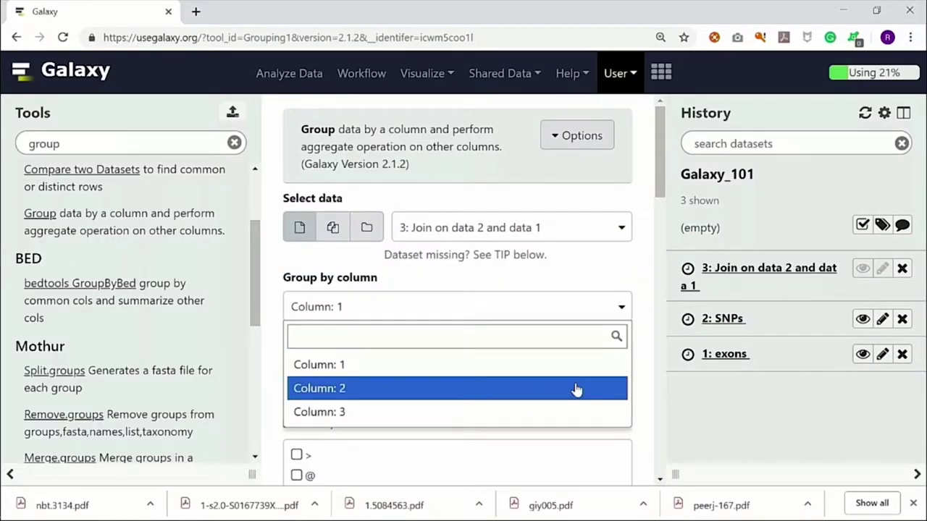
left_click(524, 286)
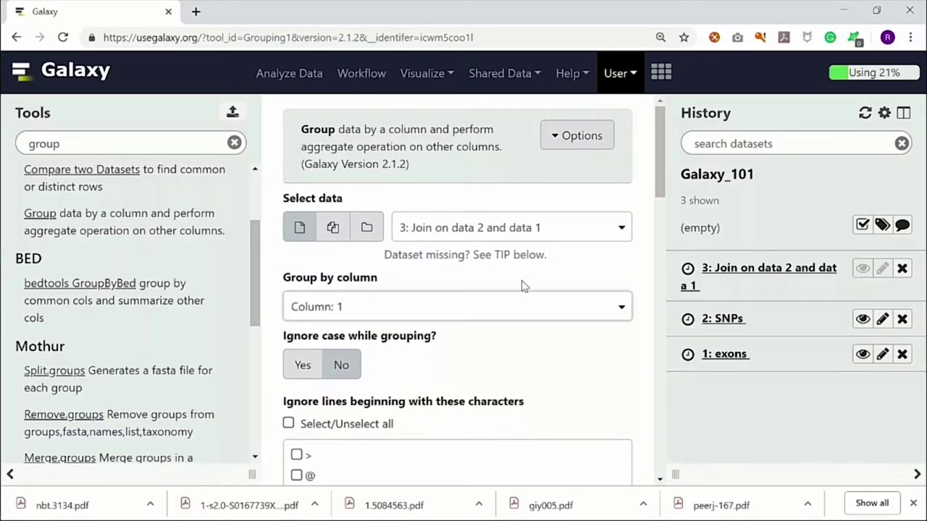
scroll(571, 352, "down", 1)
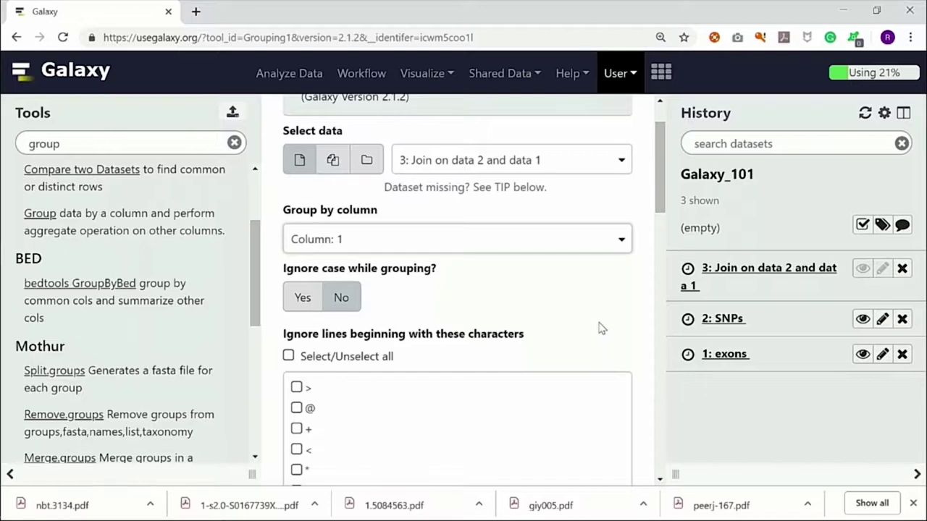
scroll(600, 328, "down", 1)
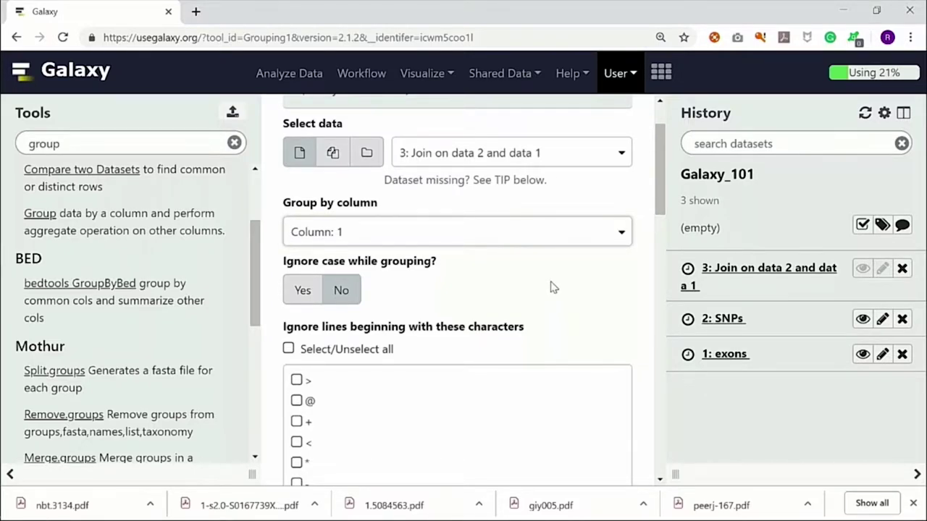
scroll(559, 287, "down", 1)
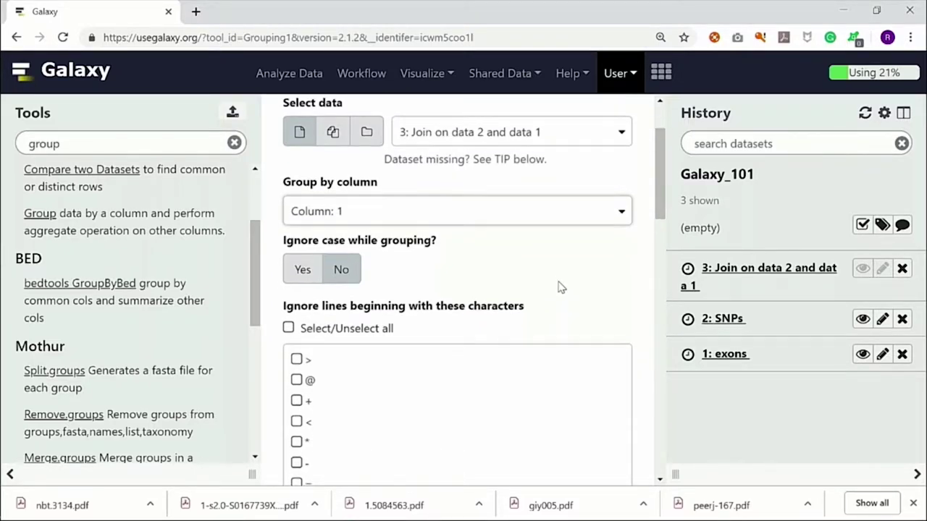
Step: Following the tutorial's Group parameters, insert an operation in the Galaxy Group form and set its type to Count
key("alt+Tab")
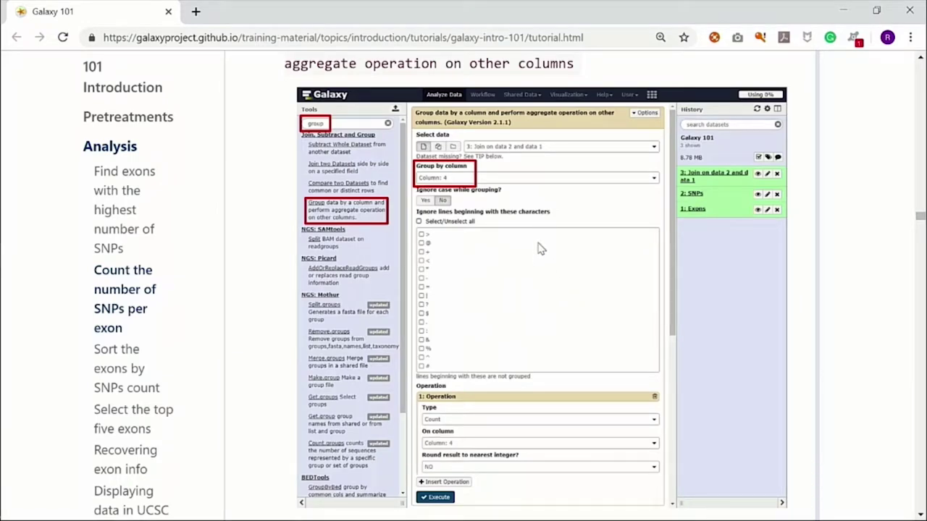
scroll(548, 269, "down", 1)
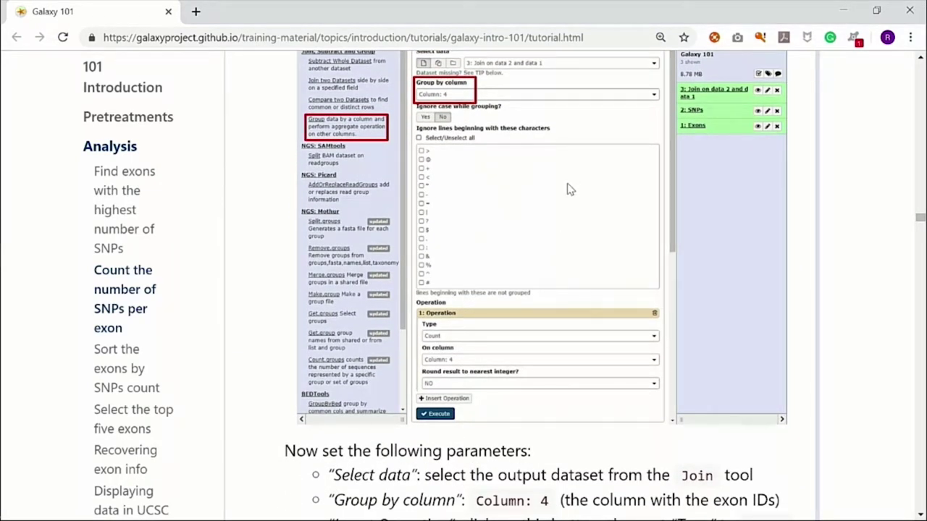
scroll(570, 189, "down", 2)
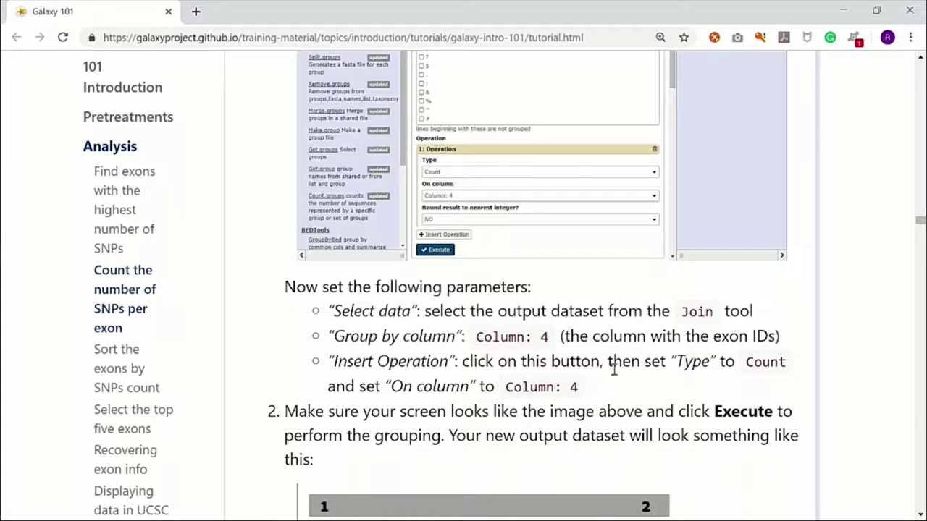
key("alt+Tab")
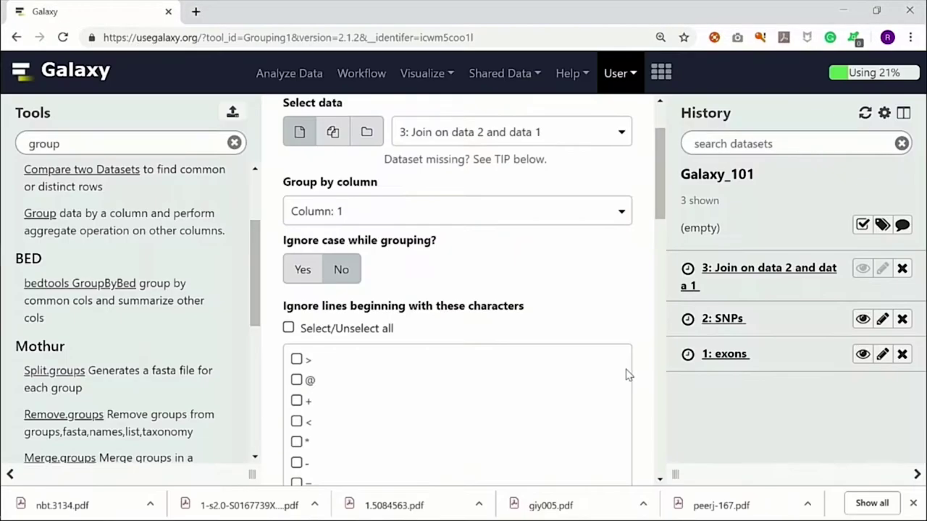
scroll(450, 317, "down", 5)
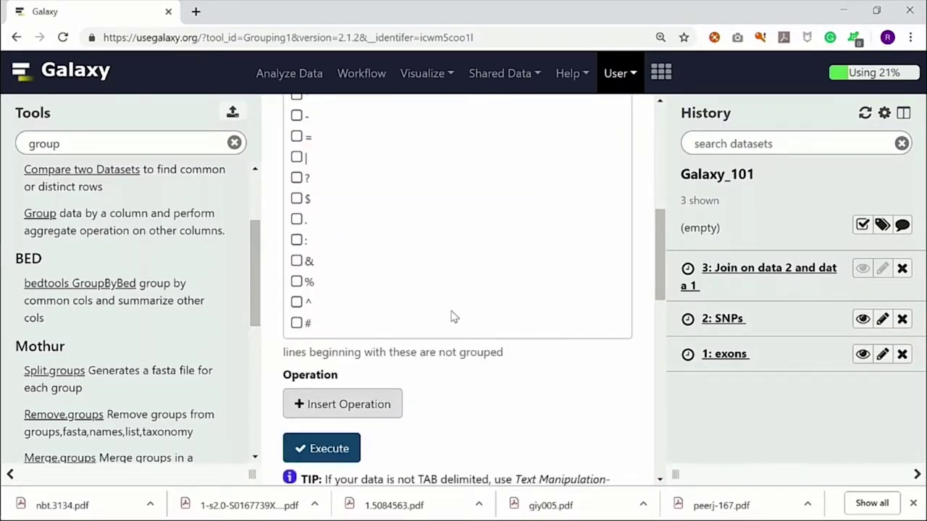
left_click(342, 403)
scroll(416, 395, "down", 1)
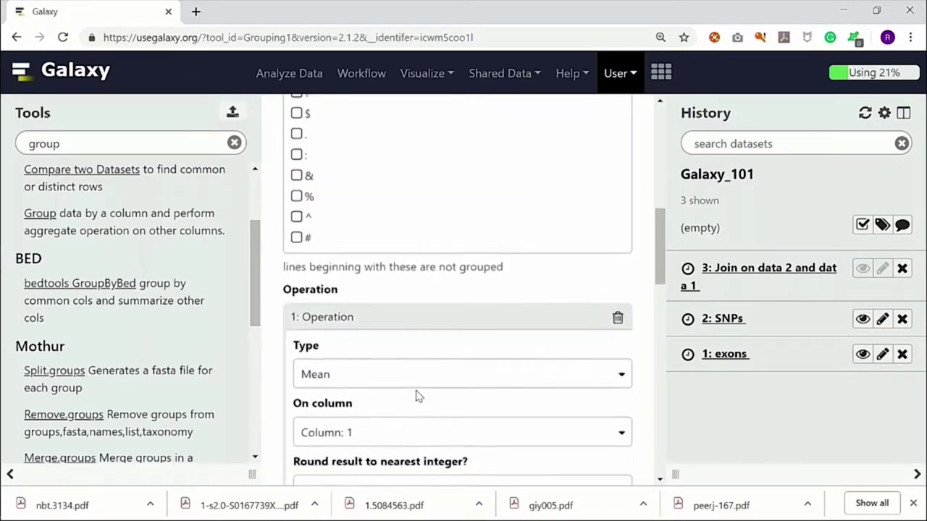
scroll(417, 394, "down", 2)
key("alt+Tab")
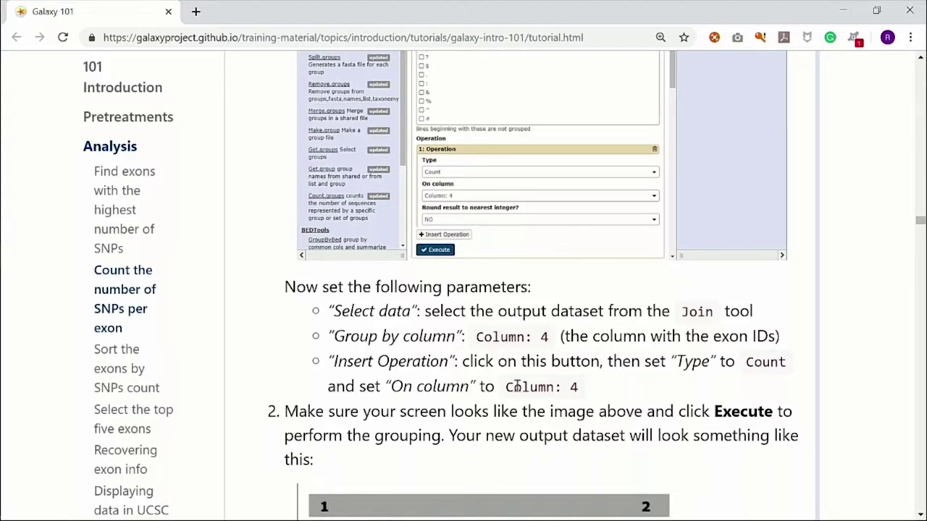
key("alt+Tab")
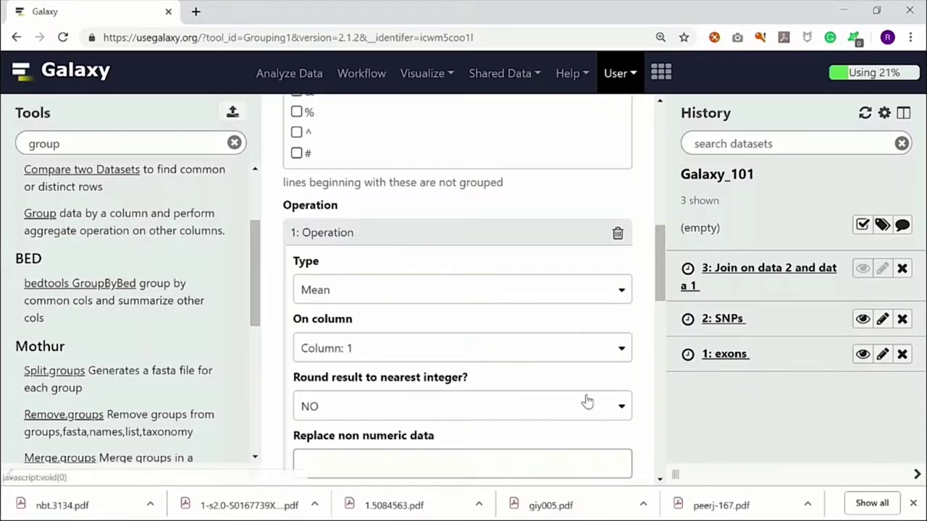
left_click(624, 298)
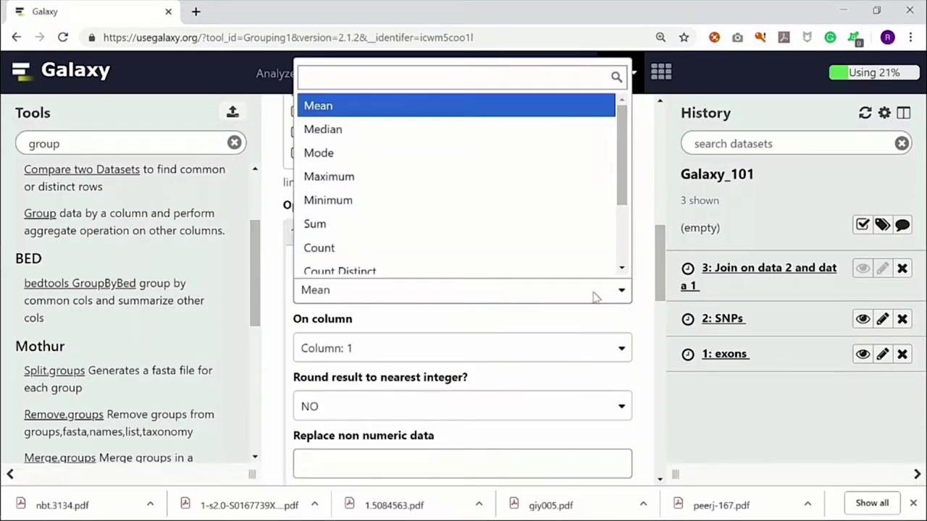
left_click(485, 249)
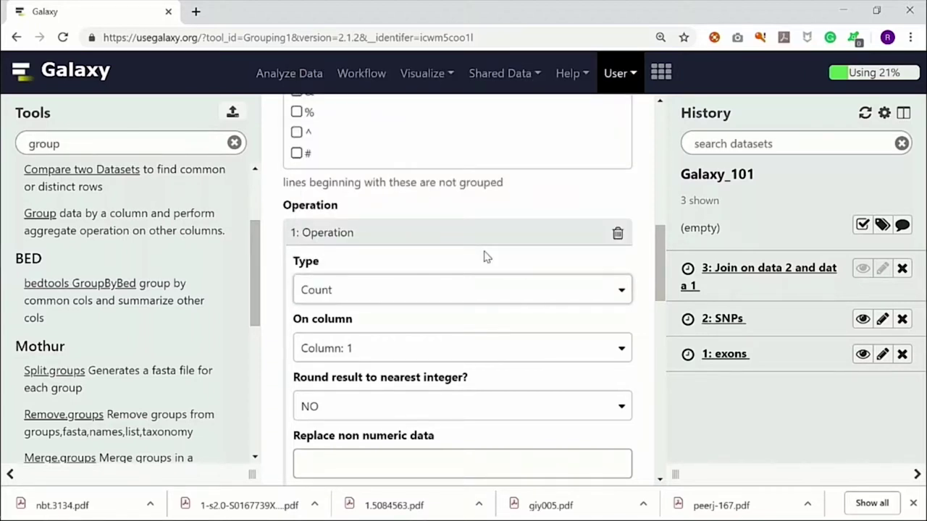
Step: Check which columns the Count operation offers under On column and look over the remaining Group settings
left_click(618, 351)
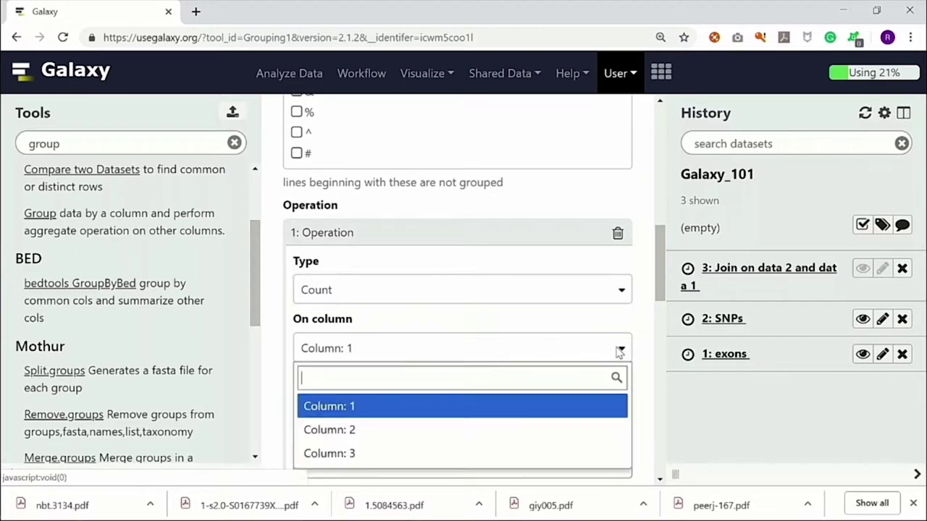
left_click(585, 321)
scroll(586, 323, "down", 2)
Step: Switch to the tutorial and compare its On column setting and example Group output with the Galaxy form
key("alt+Tab")
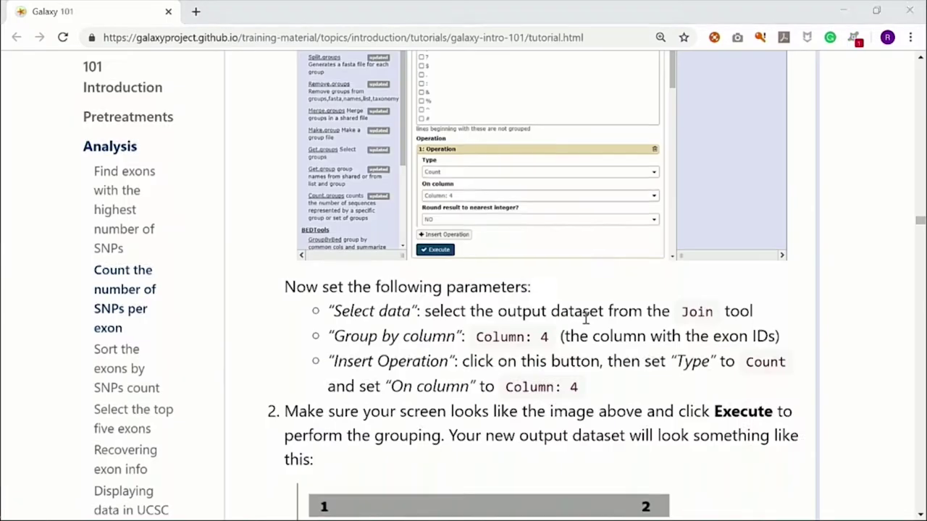
scroll(624, 360, "down", 3)
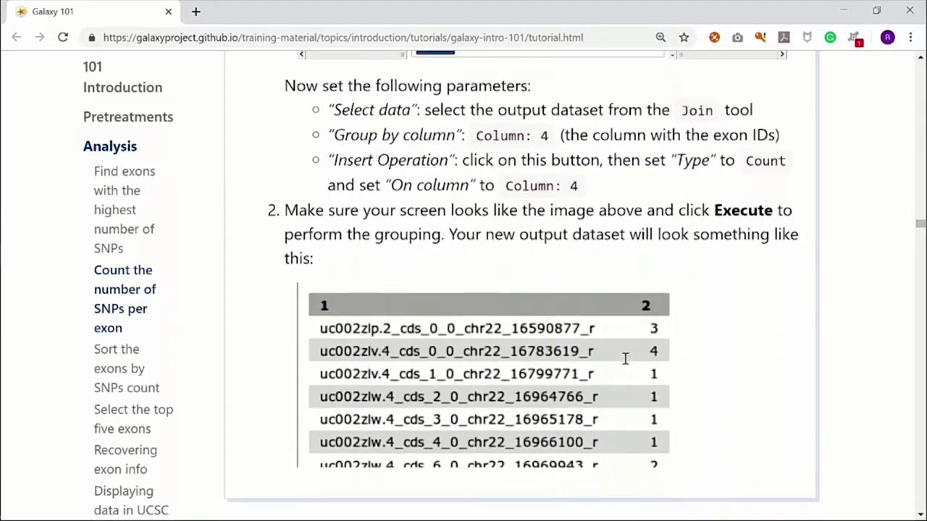
scroll(506, 279, "down", 1)
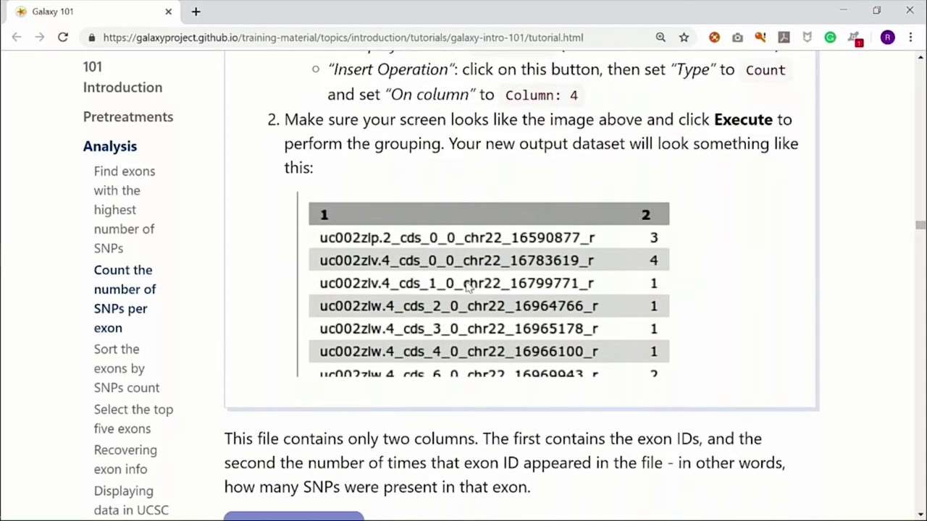
scroll(598, 320, "down", 1)
scroll(598, 320, "down", 3)
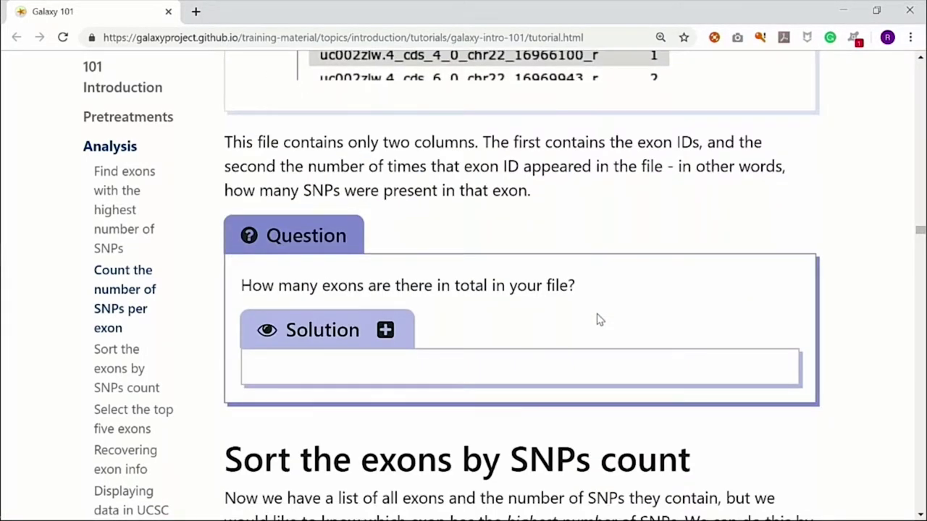
scroll(598, 316, "up", 4)
Step: Switch back to Galaxy and reload the Group tool page
key("alt+Tab")
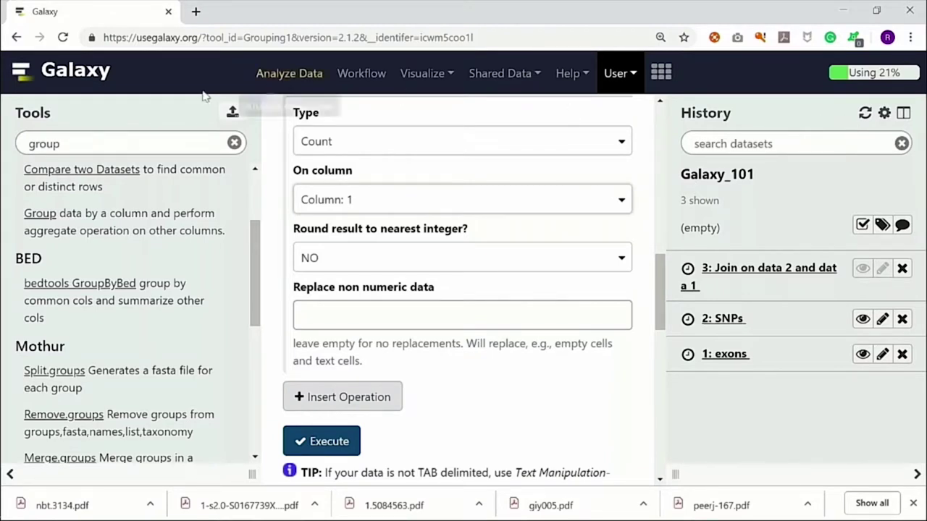
left_click(59, 39)
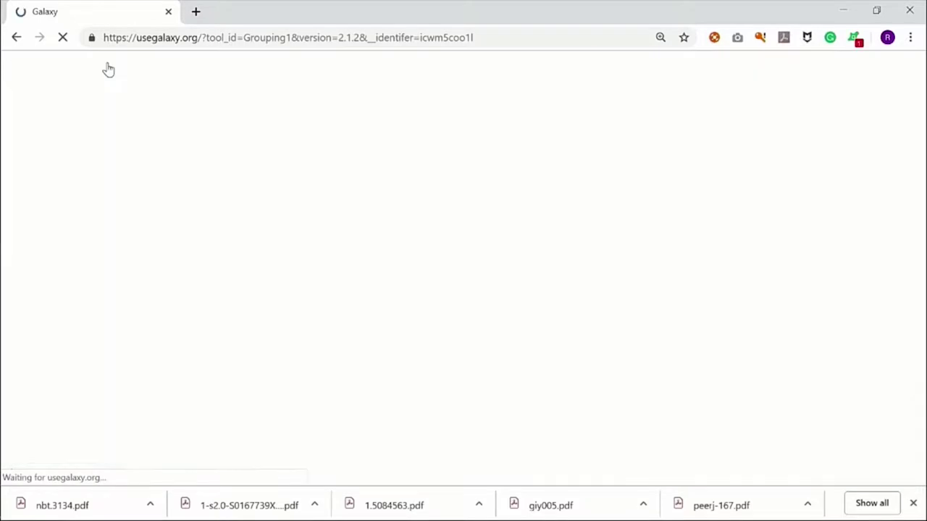
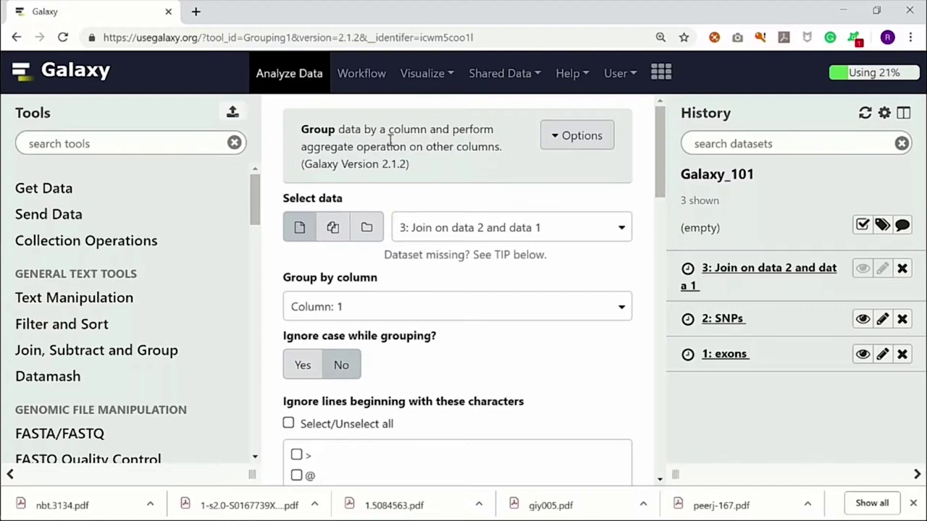
Step: Return to the tutorial and read the Group parameters, the expected two-column output, and the explanation of SNP counts per exon
key("alt+Tab")
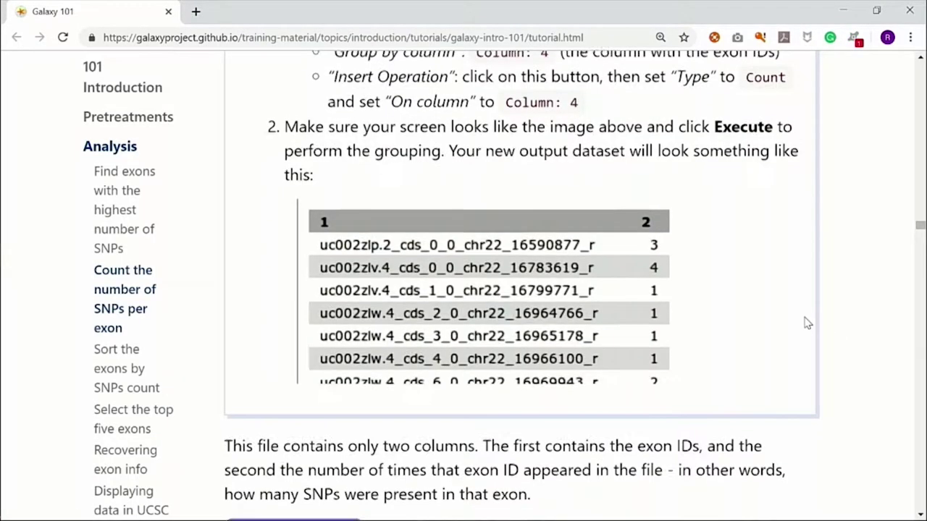
scroll(805, 321, "up", 1)
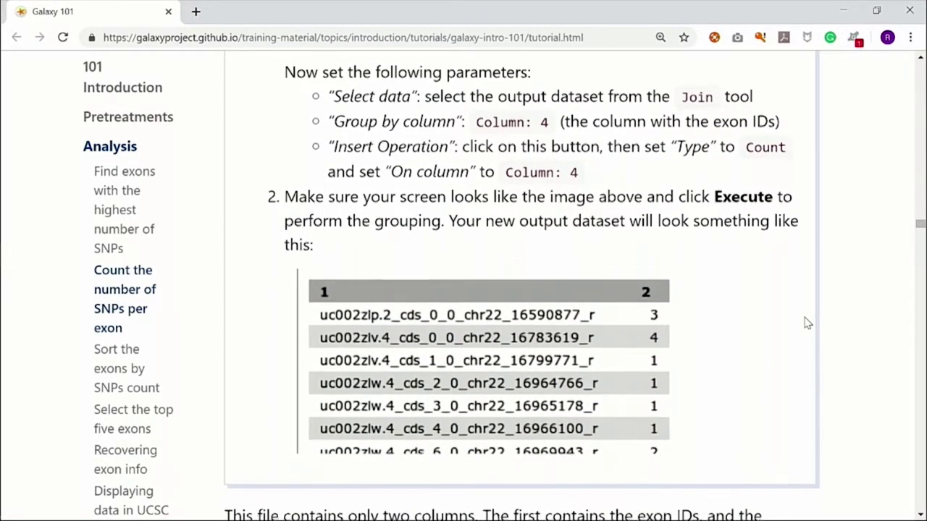
scroll(807, 323, "down", 1)
scroll(536, 200, "up", 1)
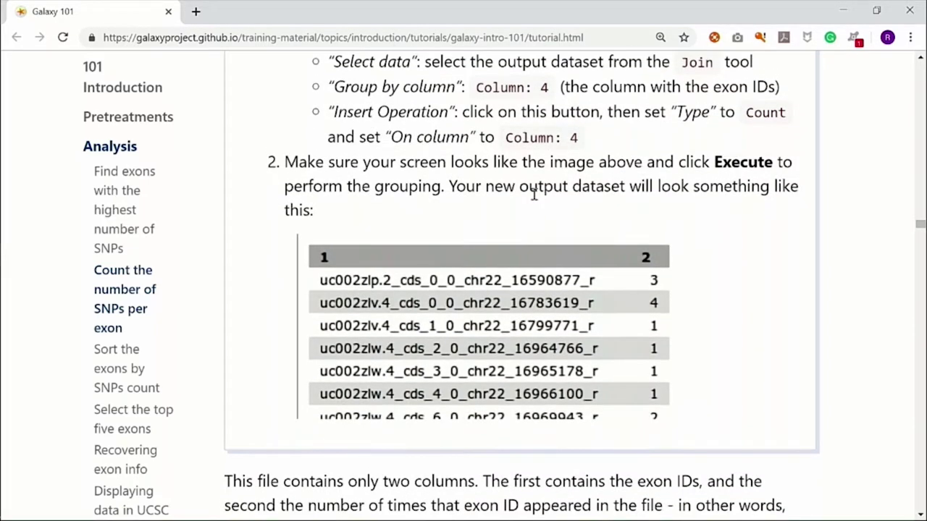
scroll(364, 186, "up", 1)
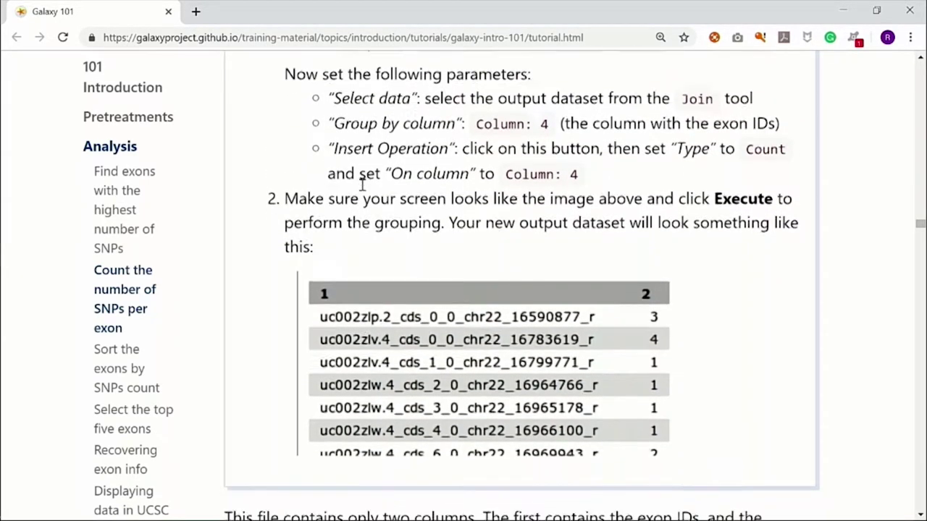
scroll(362, 184, "down", 2)
scroll(383, 232, "down", 3)
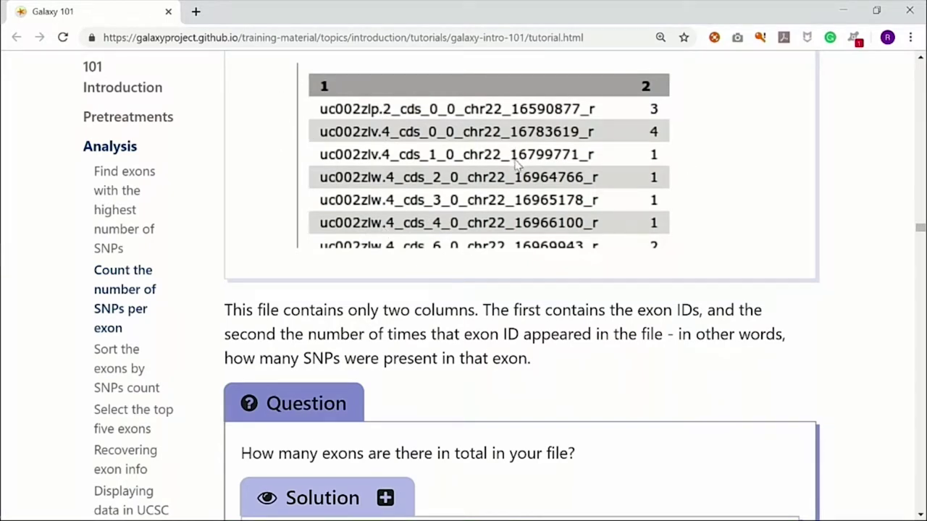
scroll(518, 165, "down", 1)
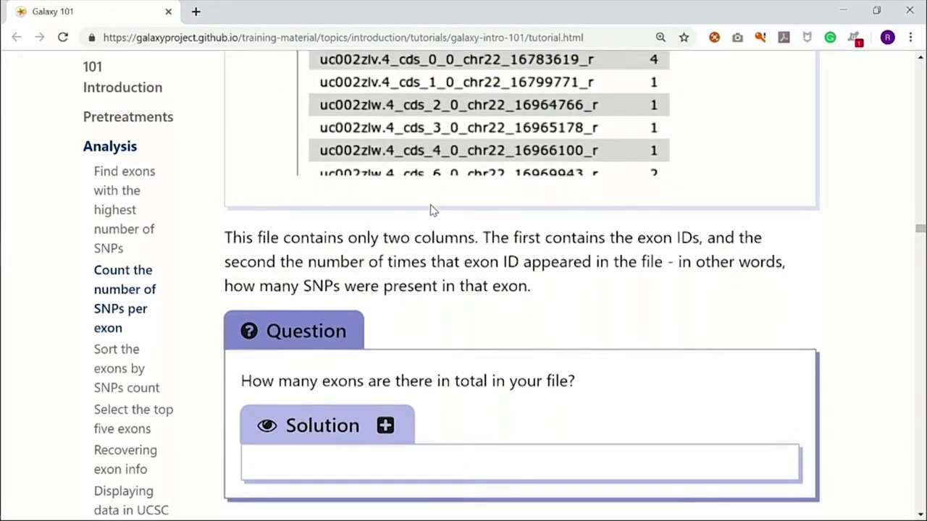
scroll(432, 210, "down", 2)
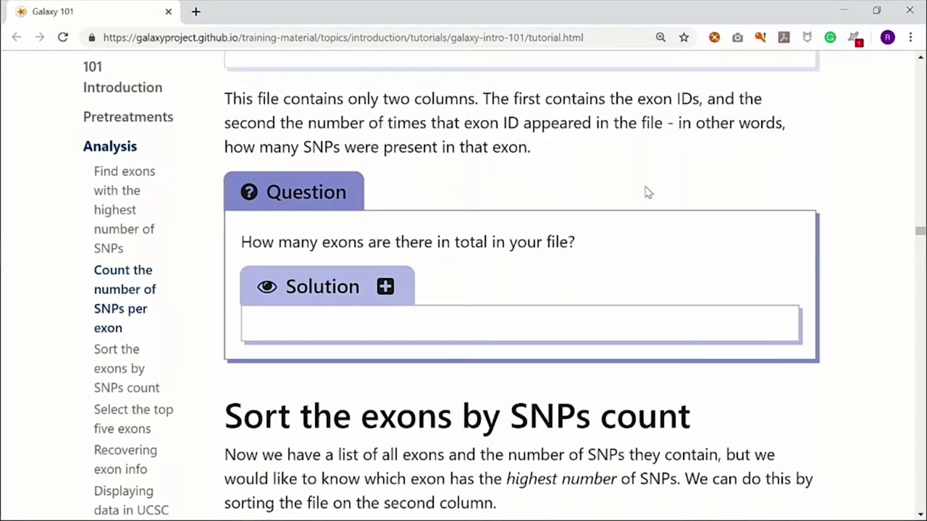
scroll(649, 192, "up", 3)
scroll(649, 192, "down", 2)
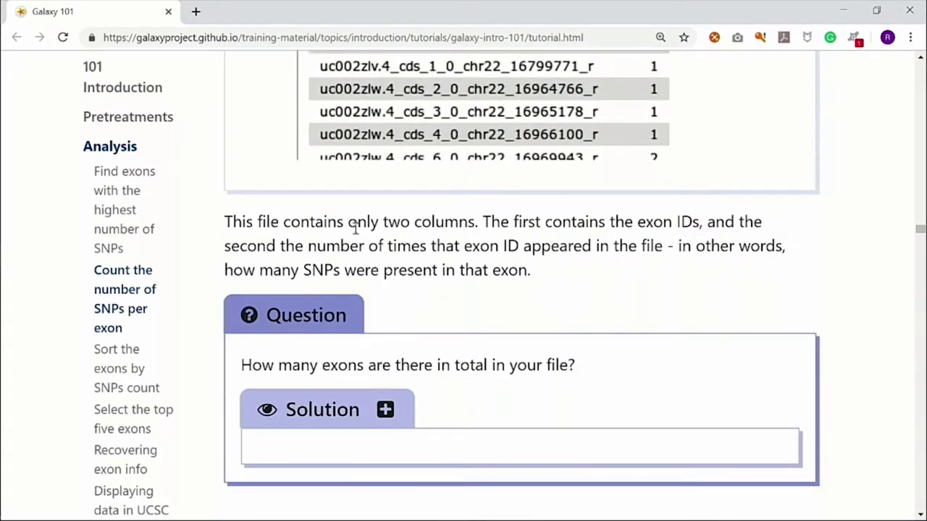
scroll(415, 257, "up", 1)
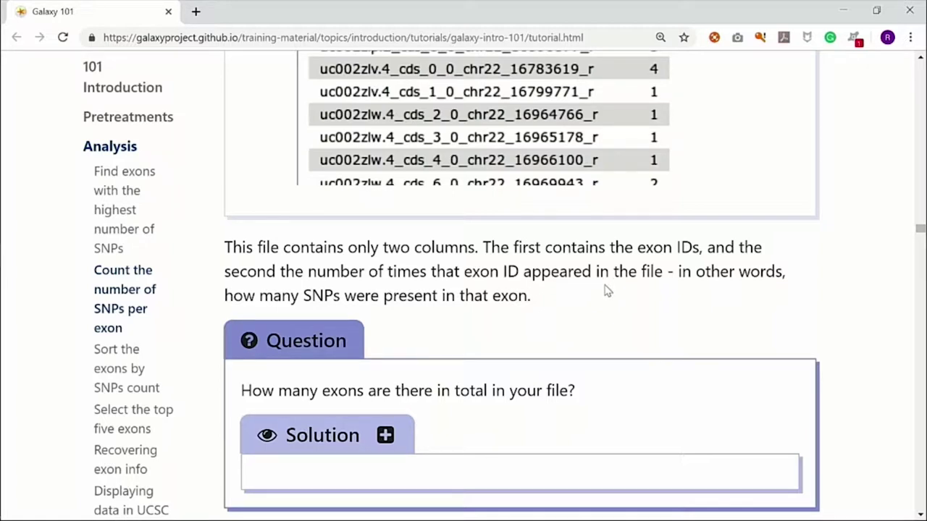
scroll(656, 297, "up", 1)
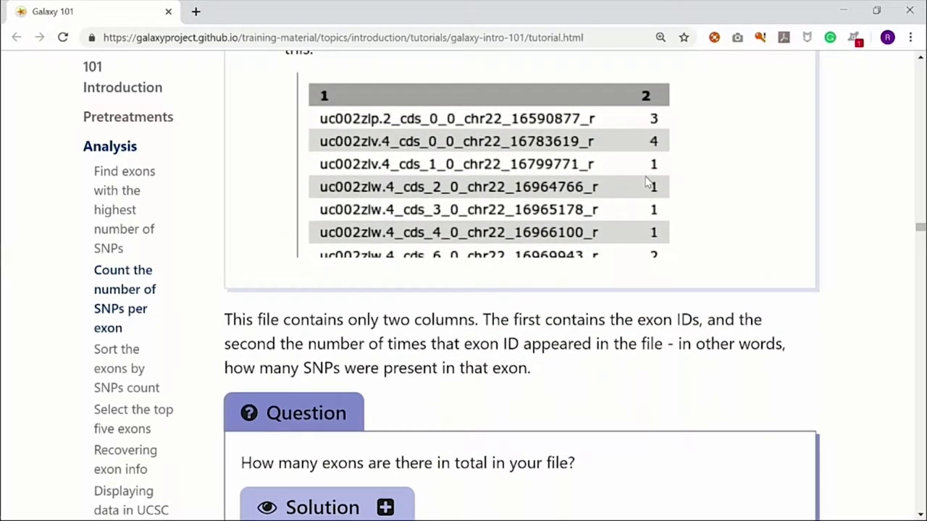
scroll(650, 250, "down", 2)
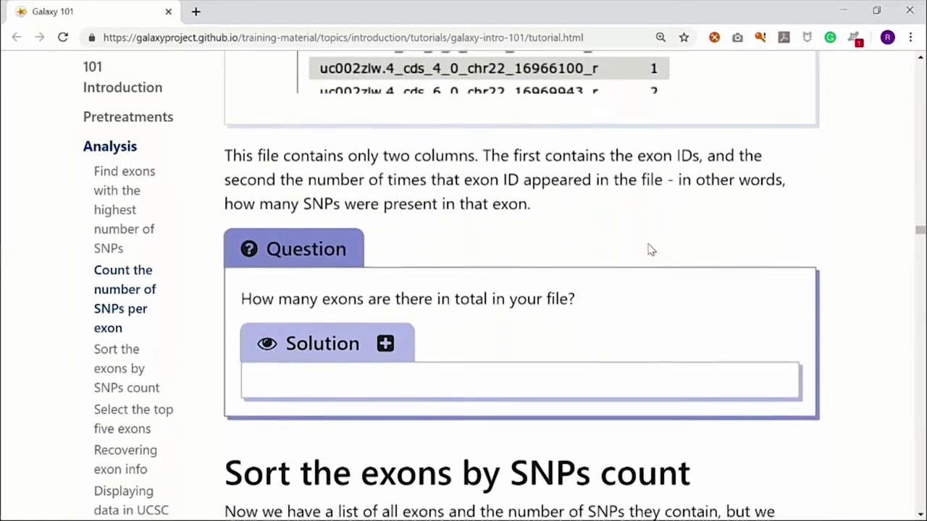
scroll(629, 262, "down", 1)
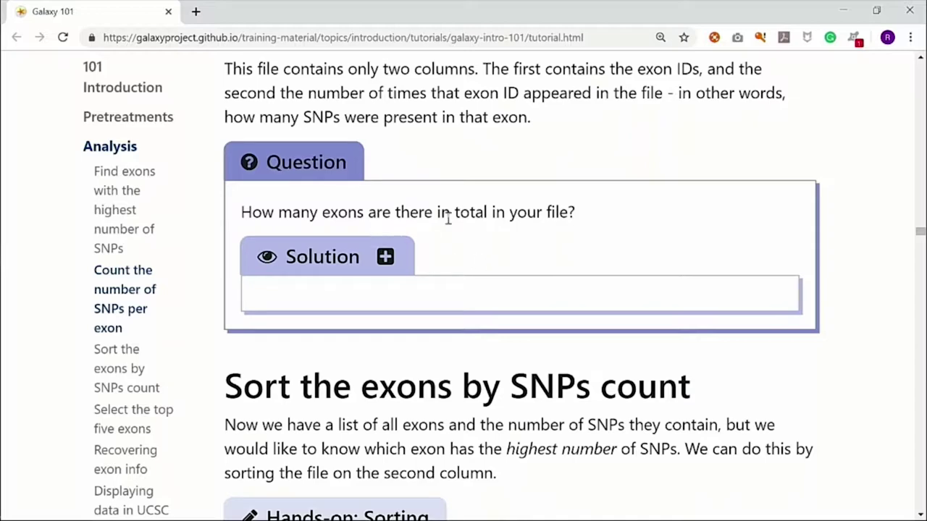
Step: Reveal and read the solution to the question about how many exons the file contains in total
left_click(386, 258)
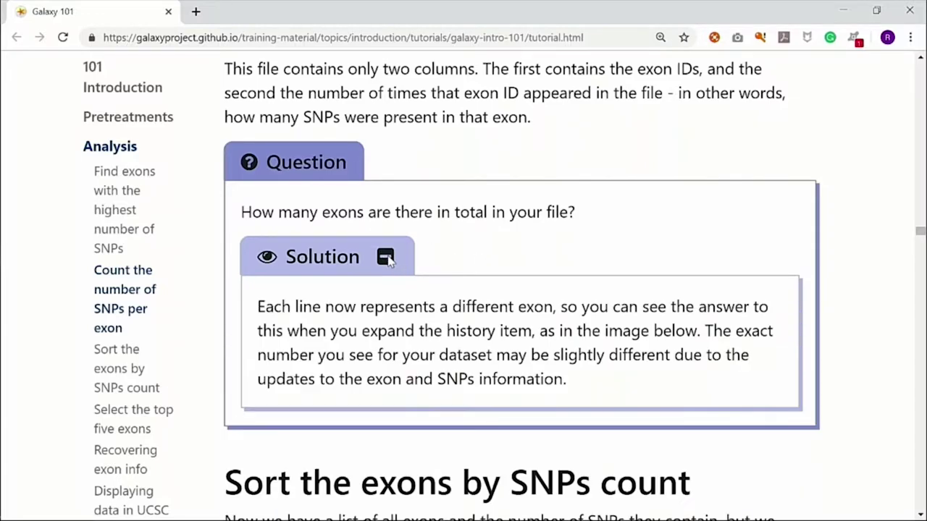
scroll(517, 254, "down", 2)
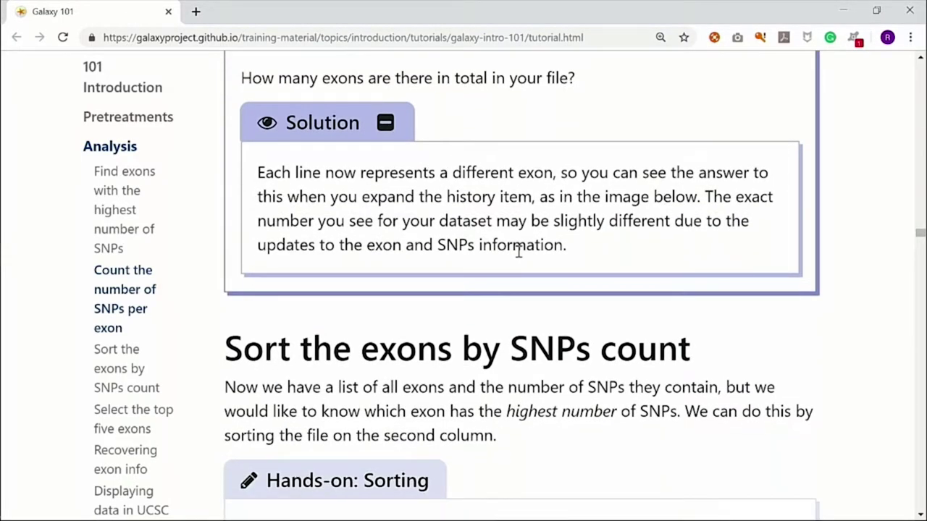
scroll(518, 251, "up", 7)
scroll(520, 257, "down", 4)
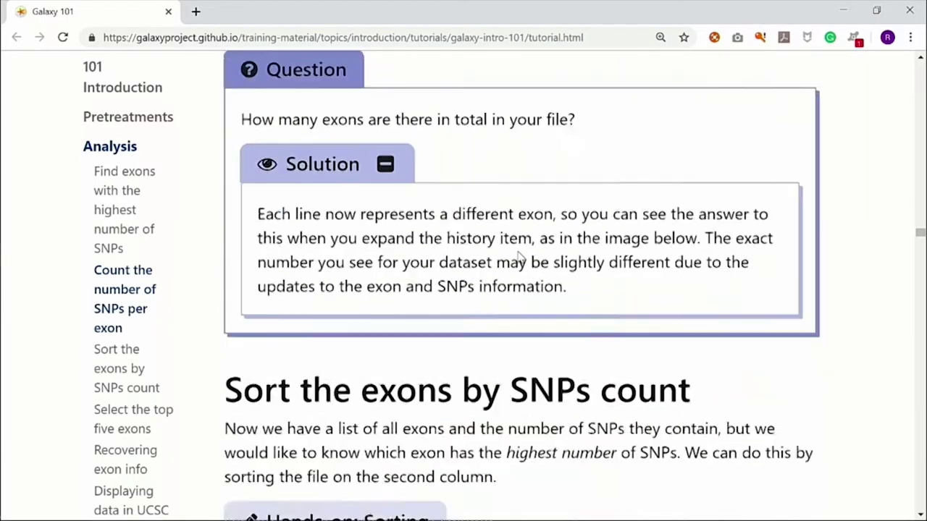
Step: Read the section Sort the exons by SNPs count and its Hands-on: Sorting instructions
scroll(618, 259, "down", 1)
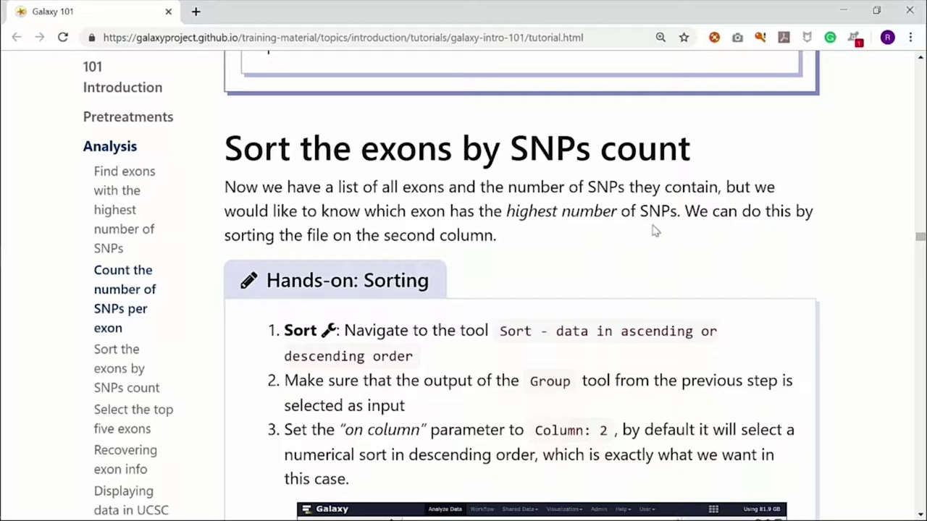
scroll(654, 230, "down", 1)
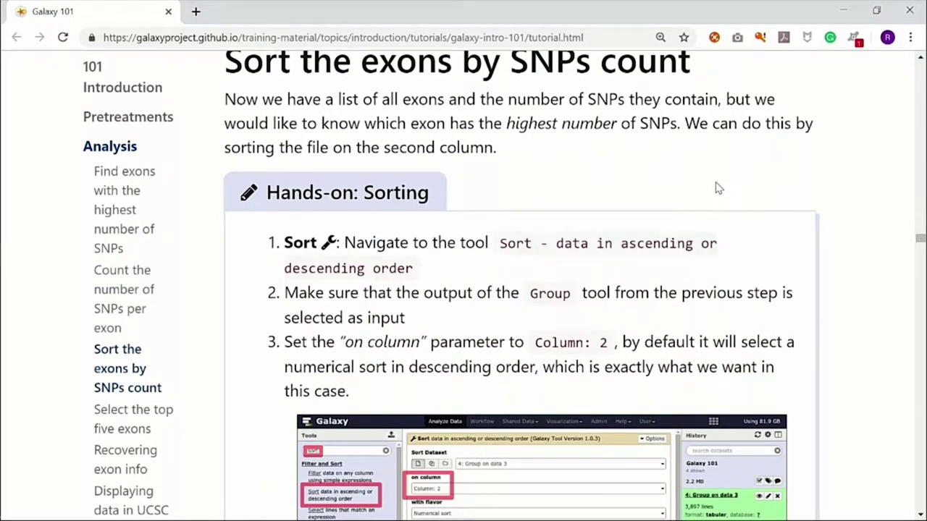
scroll(717, 187, "down", 1)
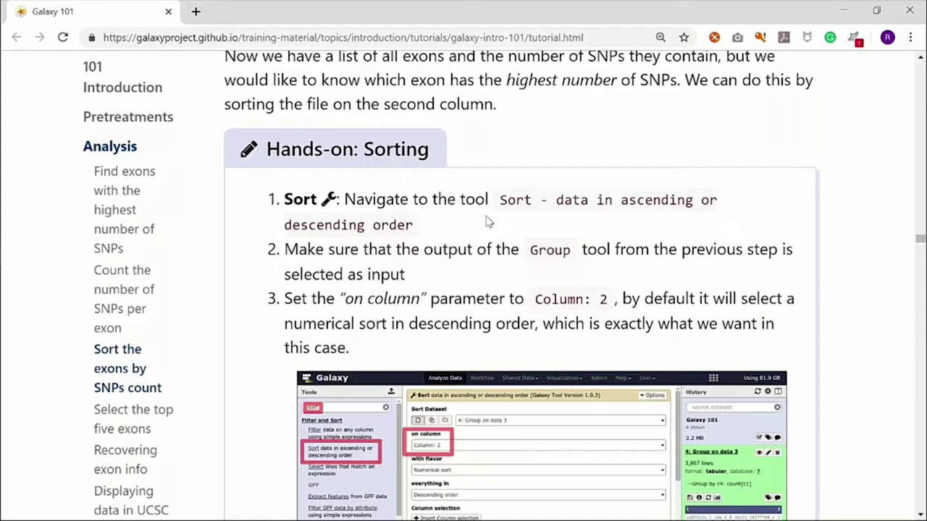
scroll(699, 178, "down", 2)
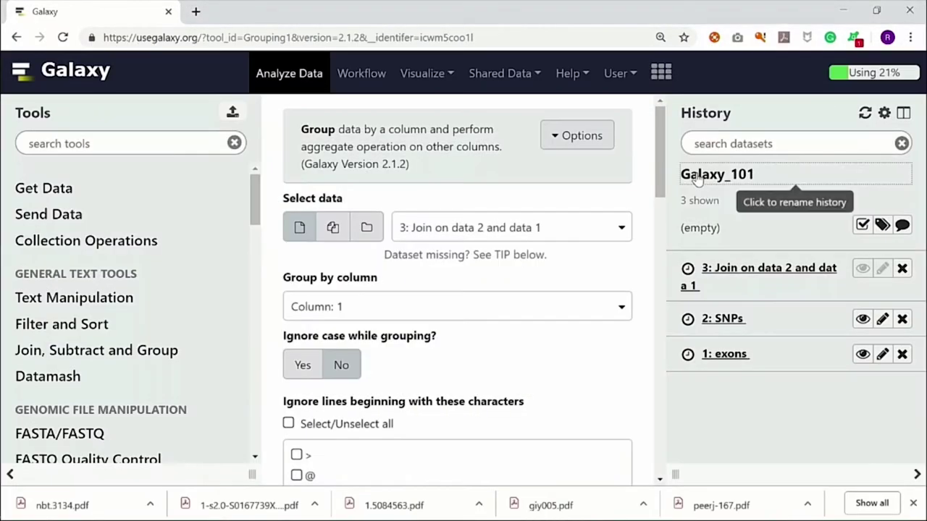
Step: Switch to Galaxy, search the tools for "sort", and open Sort data in ascending or descending order under Text Manipulation
left_click(161, 152)
type("sort")
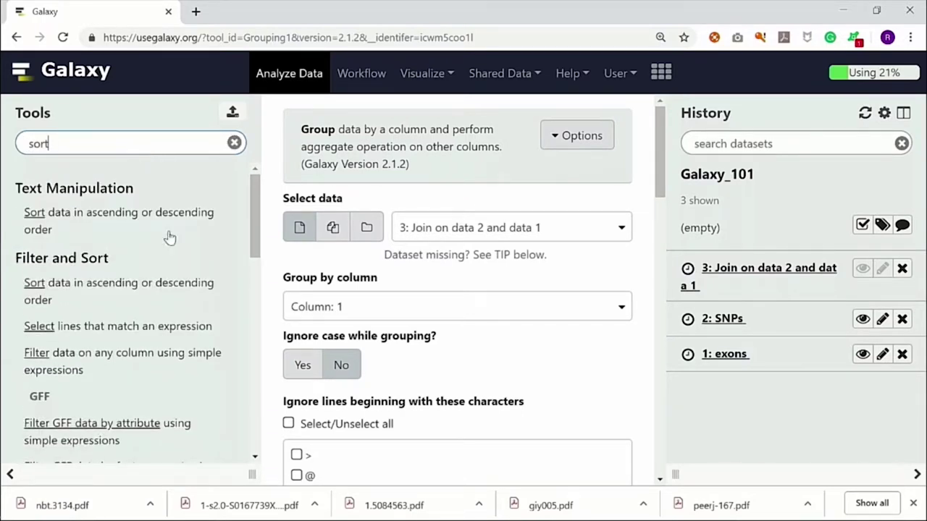
left_click(35, 215)
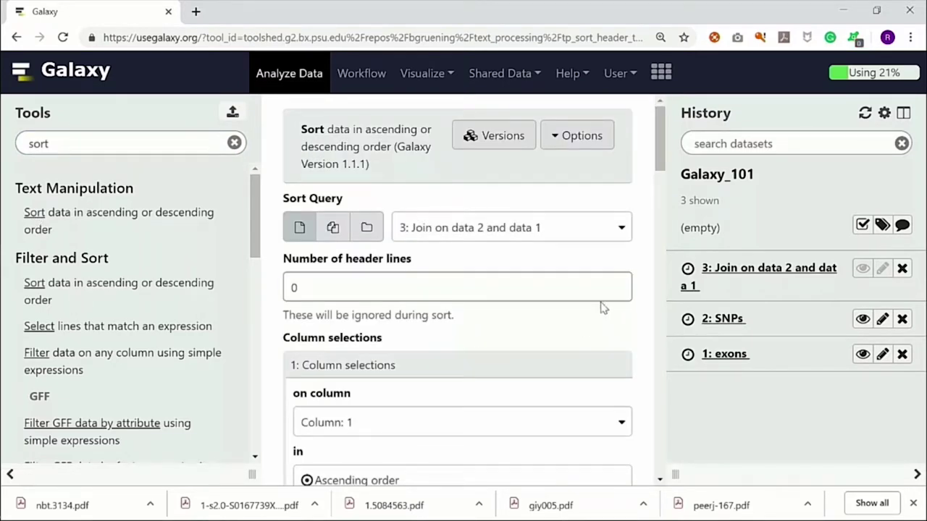
Step: Review the Sort form's input dataset, header lines, column selection, order, and flavor options
scroll(455, 350, "down", 2)
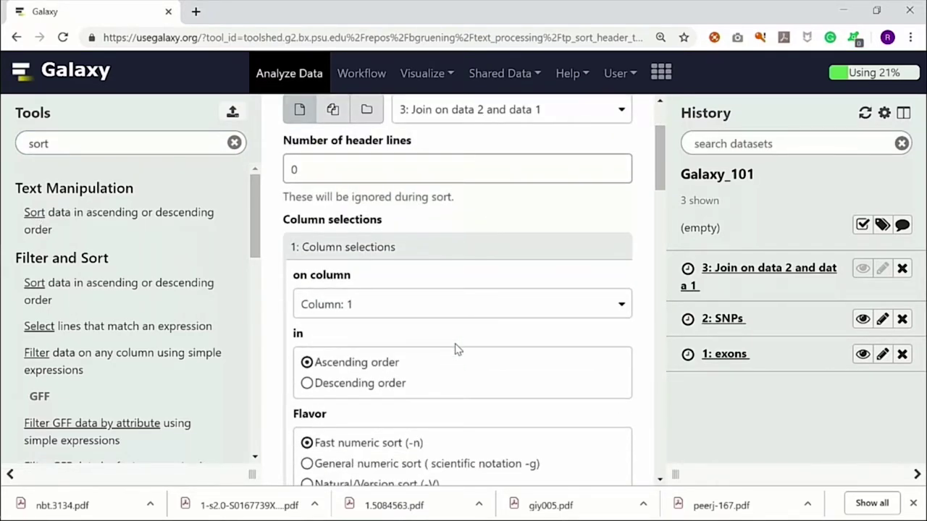
scroll(455, 349, "down", 3)
scroll(455, 349, "up", 3)
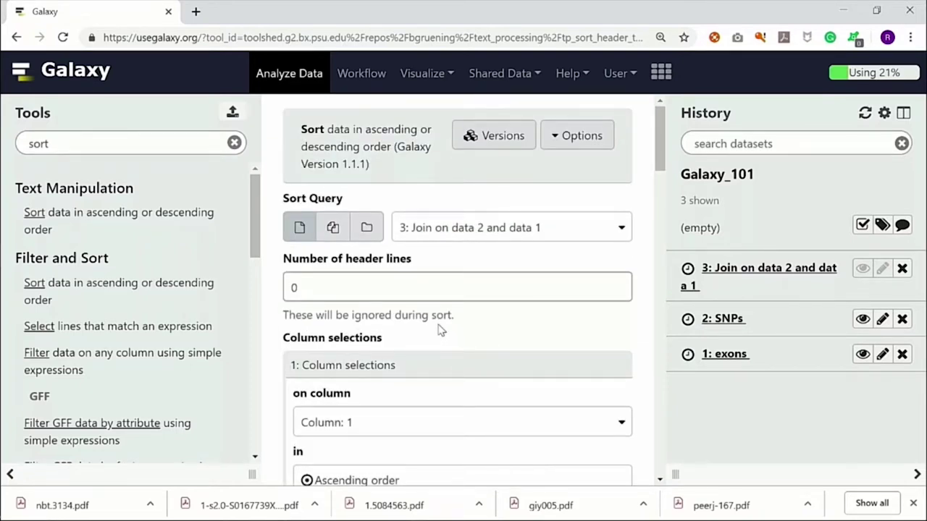
scroll(438, 331, "down", 2)
scroll(594, 293, "up", 2)
scroll(567, 296, "down", 2)
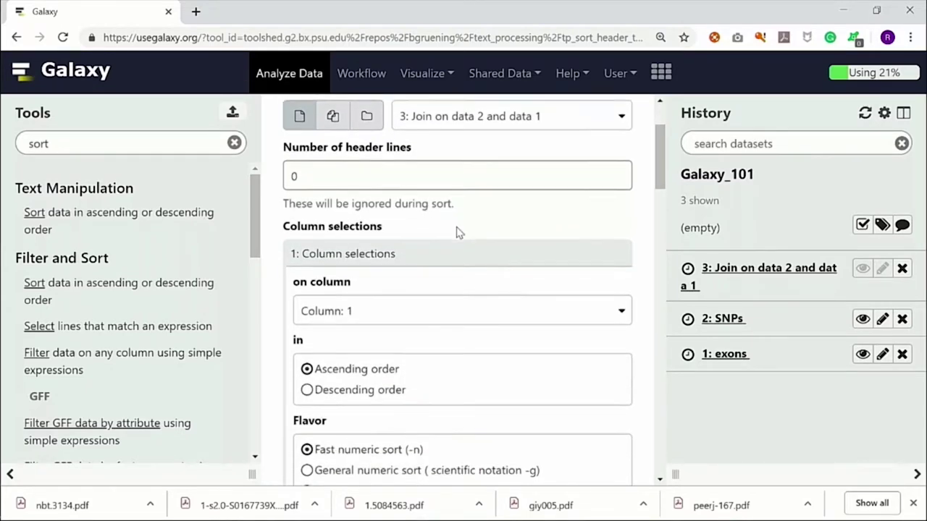
Step: Read the Sort tool's help text on what it does and its sorting styles
scroll(459, 231, "down", 3)
scroll(458, 232, "down", 8)
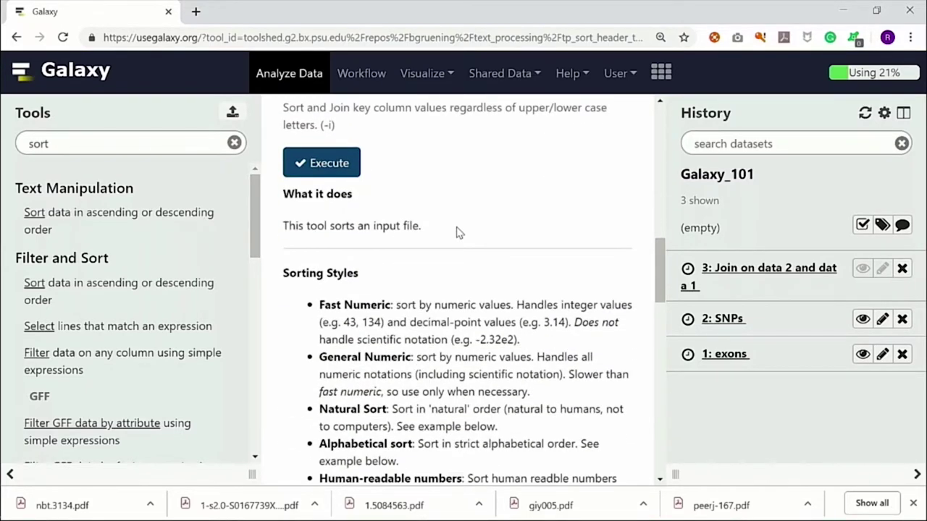
scroll(457, 232, "down", 3)
scroll(456, 231, "up", 2)
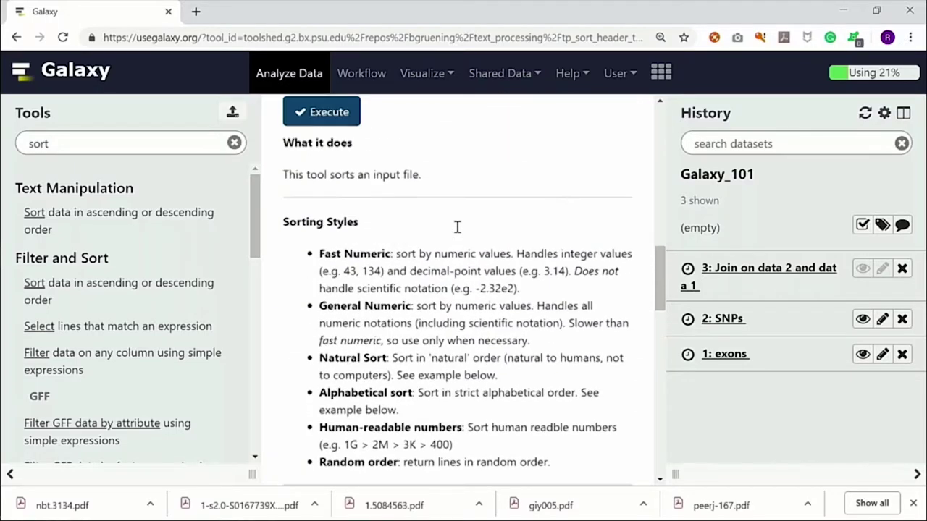
scroll(422, 310, "down", 1)
scroll(424, 310, "down", 1)
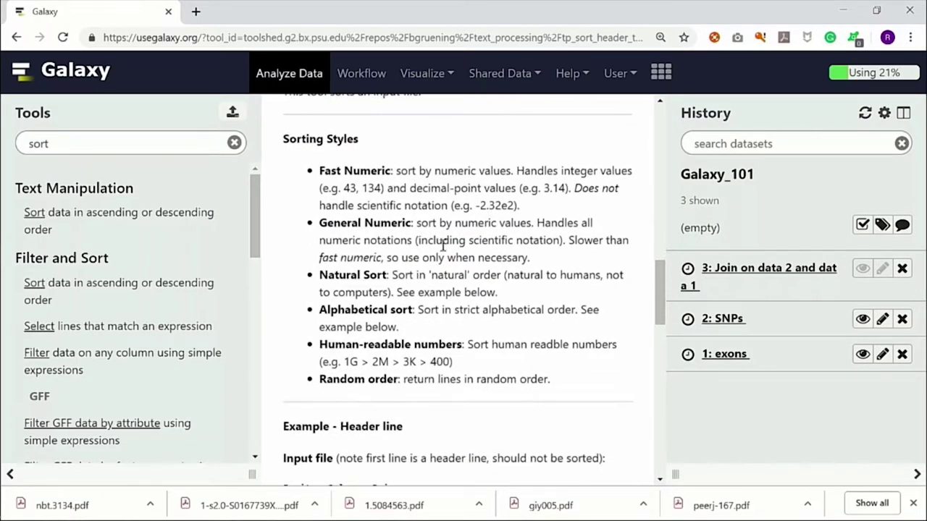
Step: Read the Sort help's header line example and its natural versus alphabetical sorting examples
scroll(442, 229, "down", 3)
scroll(441, 229, "up", 3)
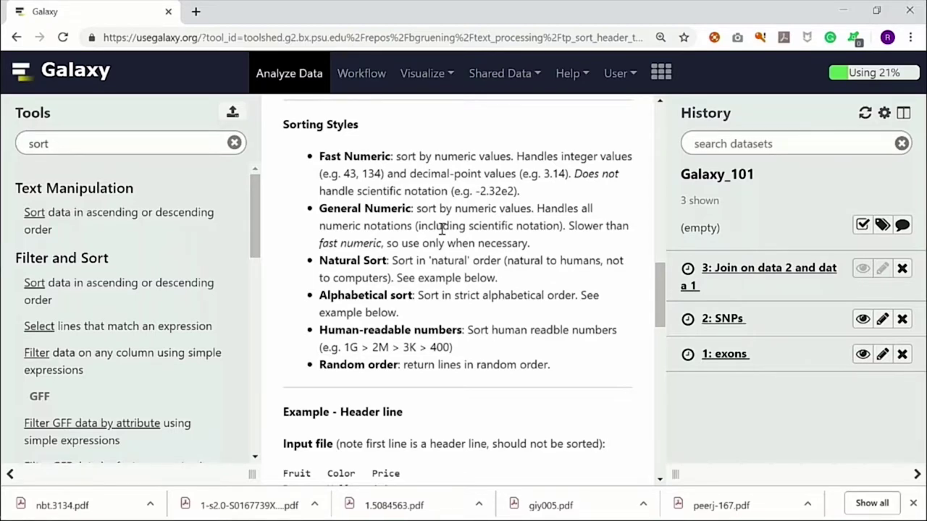
scroll(443, 229, "down", 4)
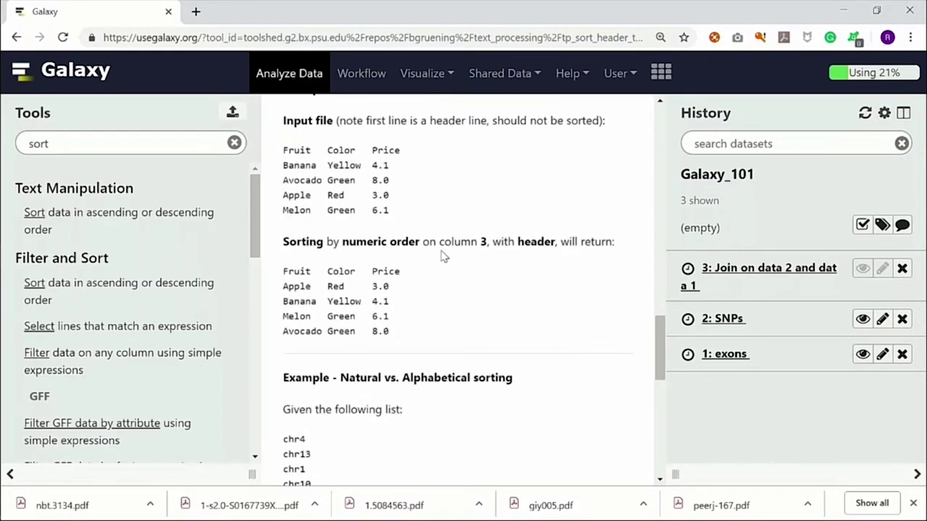
scroll(433, 229, "down", 3)
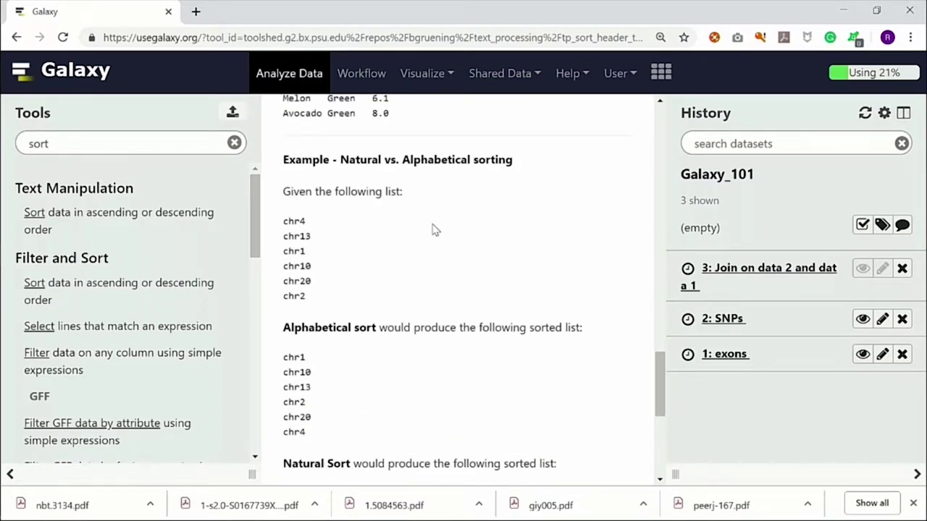
scroll(432, 229, "down", 5)
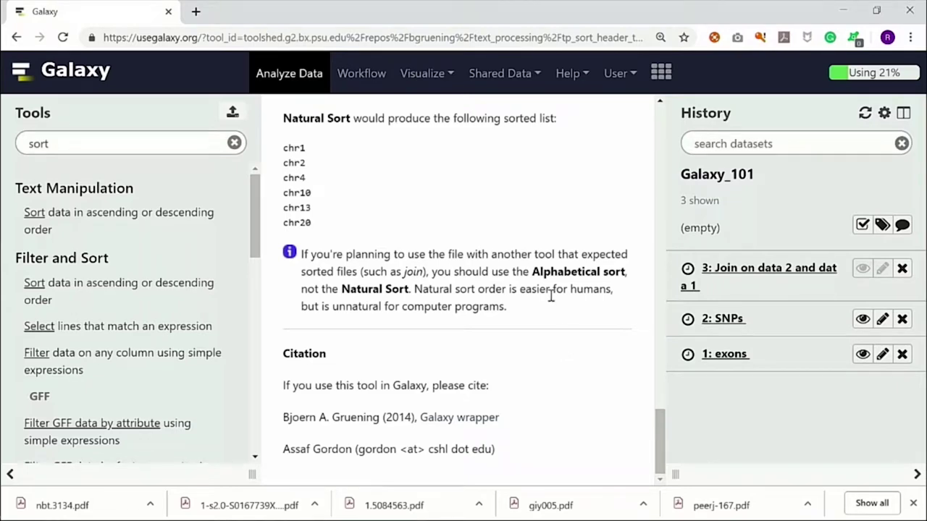
Step: Return to the start of the Sort form to review its header lines setting and the sort tools found by the search
scroll(554, 315, "up", 15)
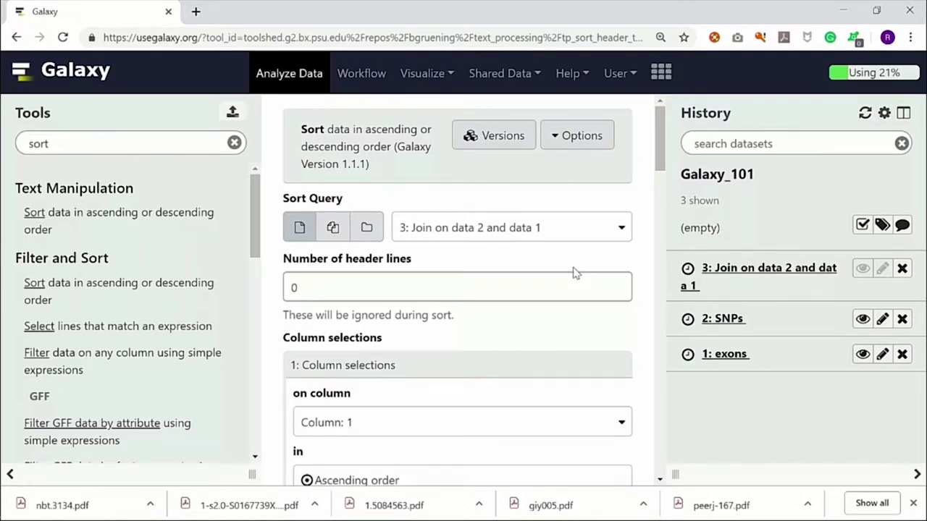
left_click(525, 279)
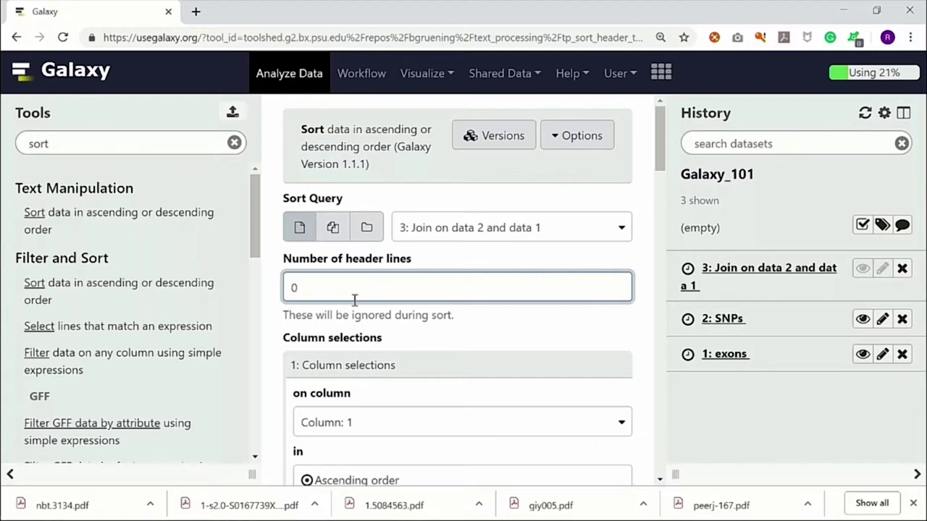
scroll(226, 234, "down", 2)
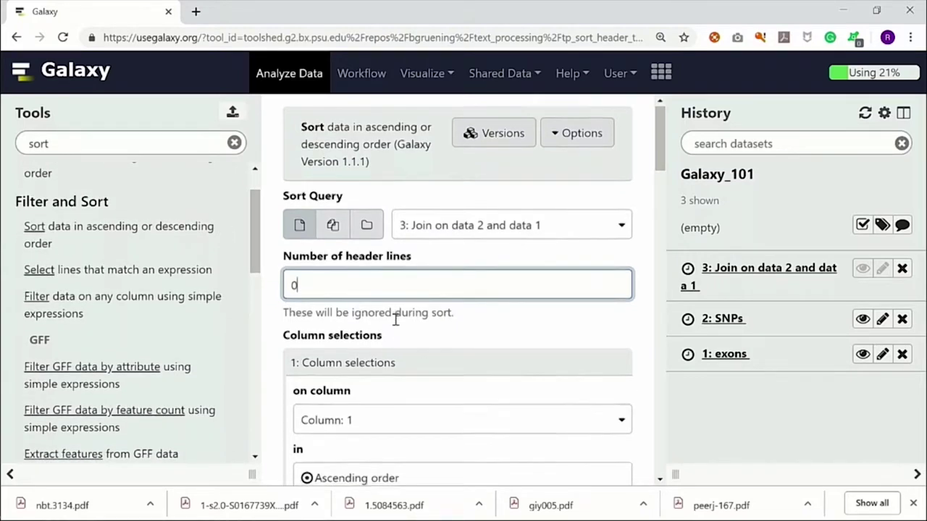
scroll(395, 320, "down", 3)
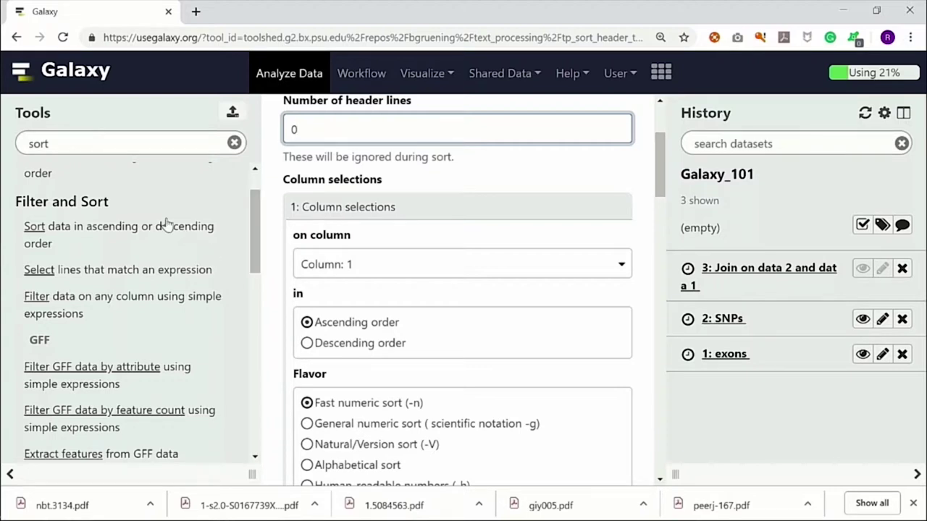
scroll(166, 251, "up", 2)
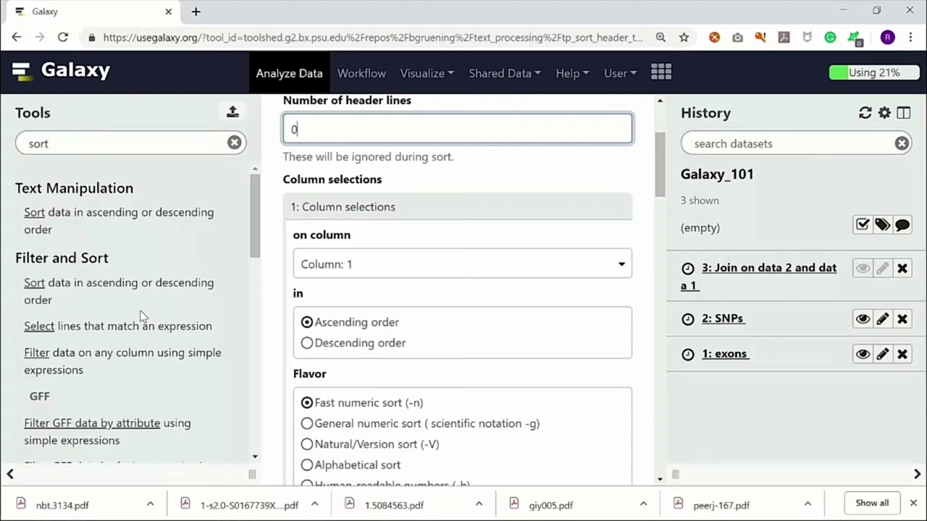
double_click(60, 139)
scroll(174, 375, "down", 3)
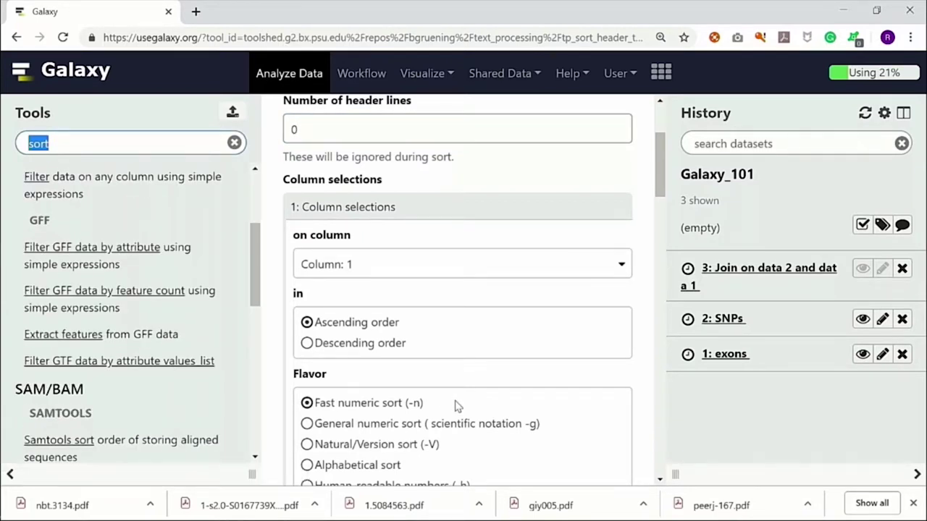
Step: Switch to the Galaxy 101 tutorial and reread the Hands-on: Sorting instructions and their example form
key("alt+Tab")
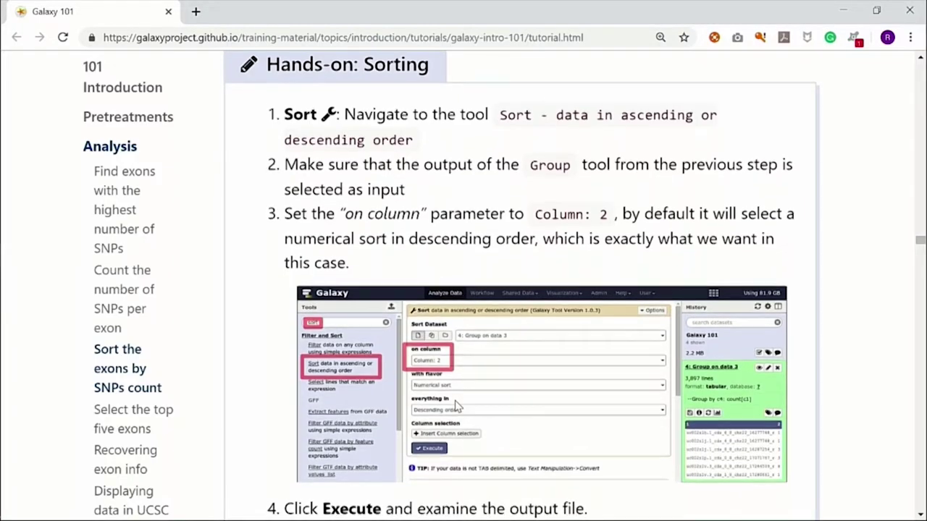
scroll(456, 232, "down", 1)
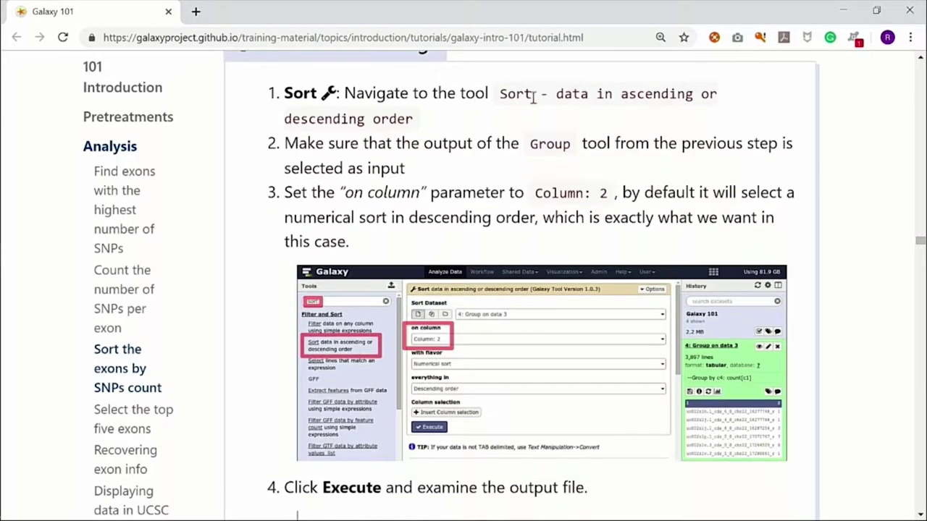
scroll(479, 215, "down", 3)
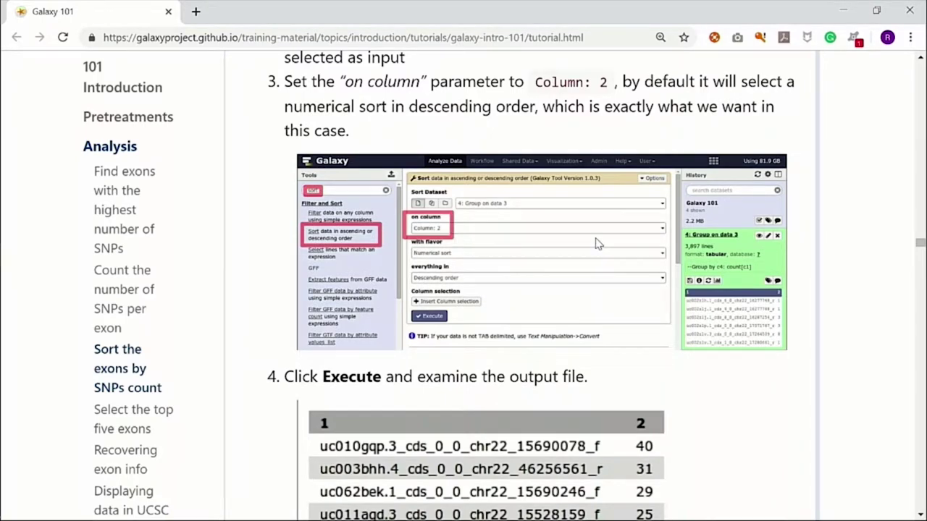
Step: Switch back to Galaxy and review the Sort form's column choices, order, flavor, unique values and ignore case options
key("alt+Tab")
left_click(616, 266)
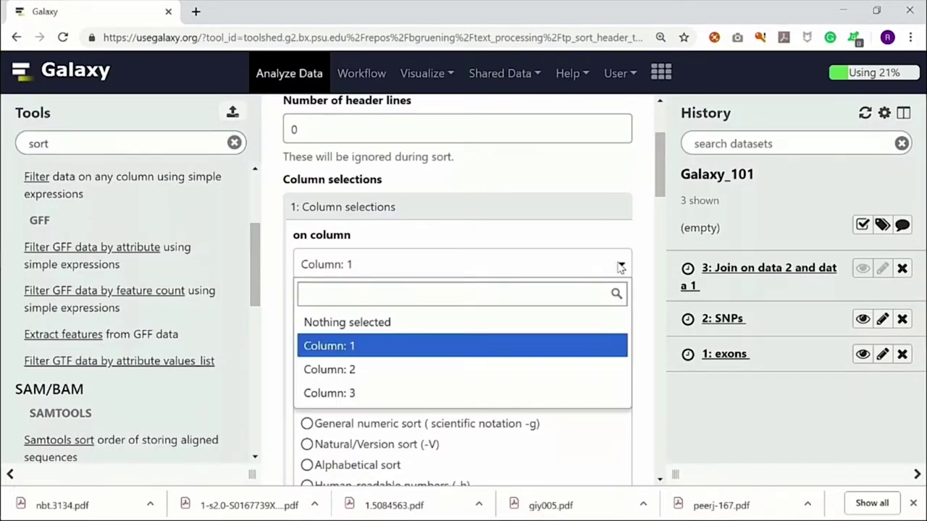
left_click(521, 254)
scroll(545, 304, "down", 2)
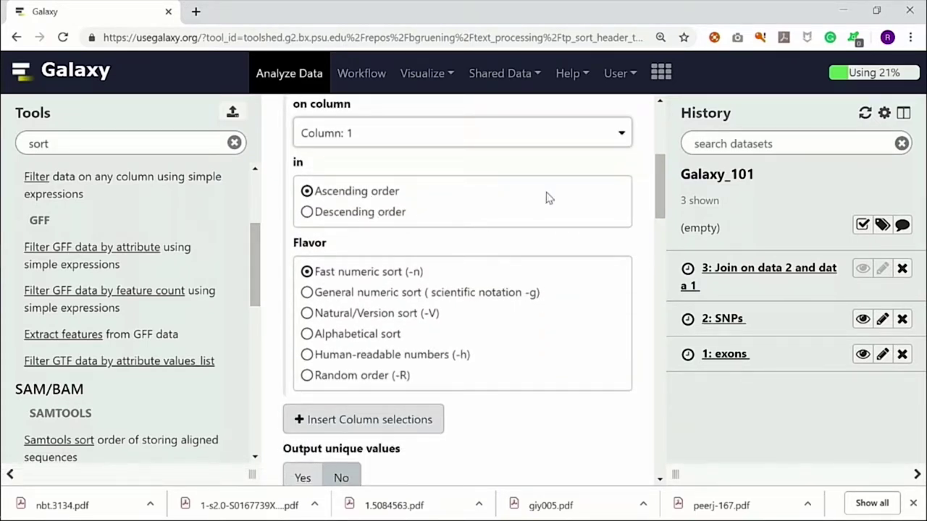
scroll(458, 278, "down", 1)
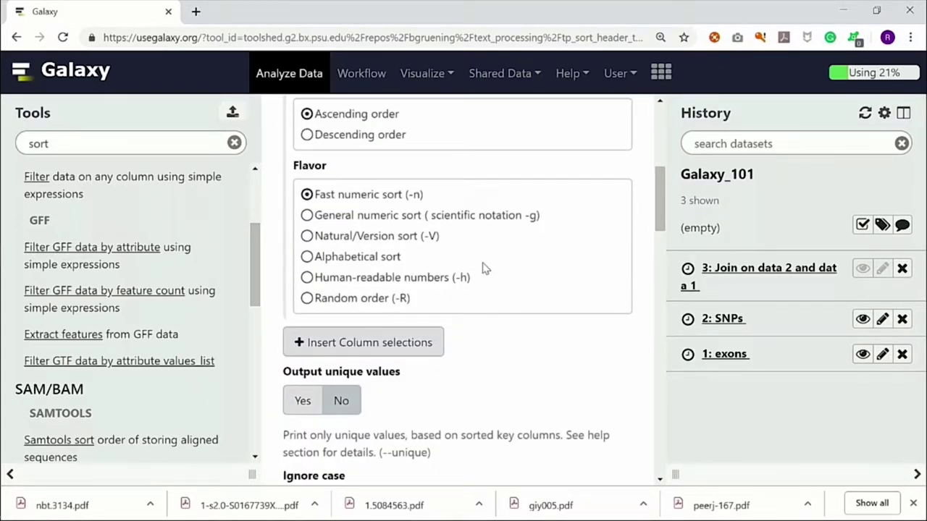
scroll(485, 268, "down", 2)
scroll(485, 267, "up", 2)
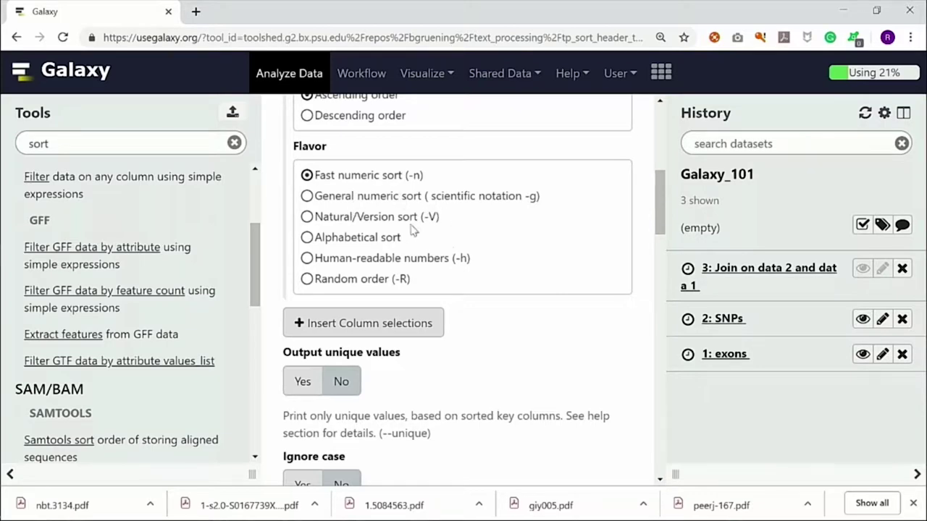
scroll(491, 298, "down", 2)
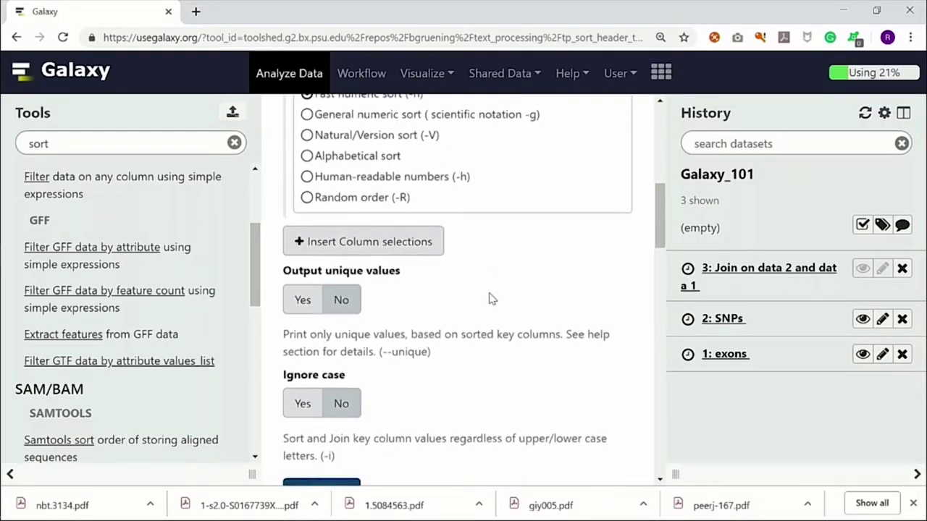
scroll(491, 299, "down", 1)
Step: Switch to the tutorial and examine the example sorted output and the question on which exon has the most SNPs
key("alt+Tab")
scroll(491, 298, "down", 3)
scroll(491, 298, "down", 1)
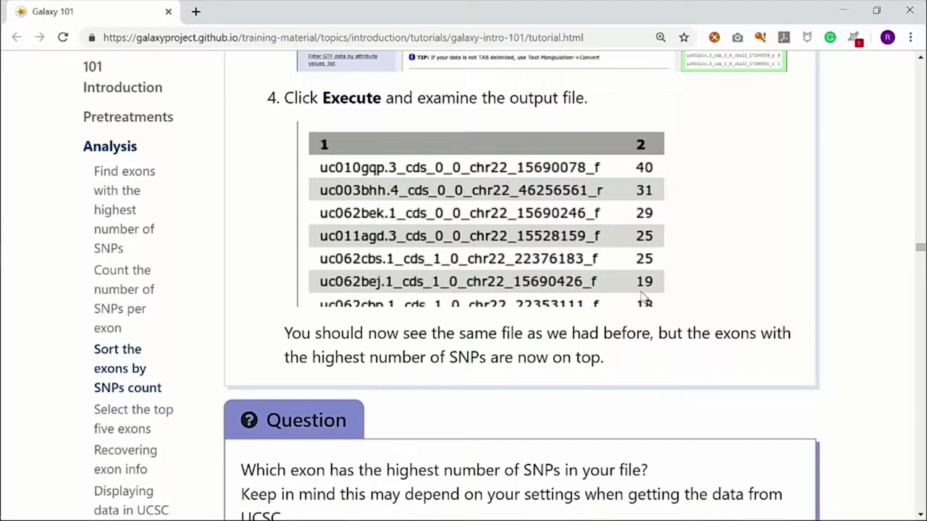
scroll(641, 207, "down", 1)
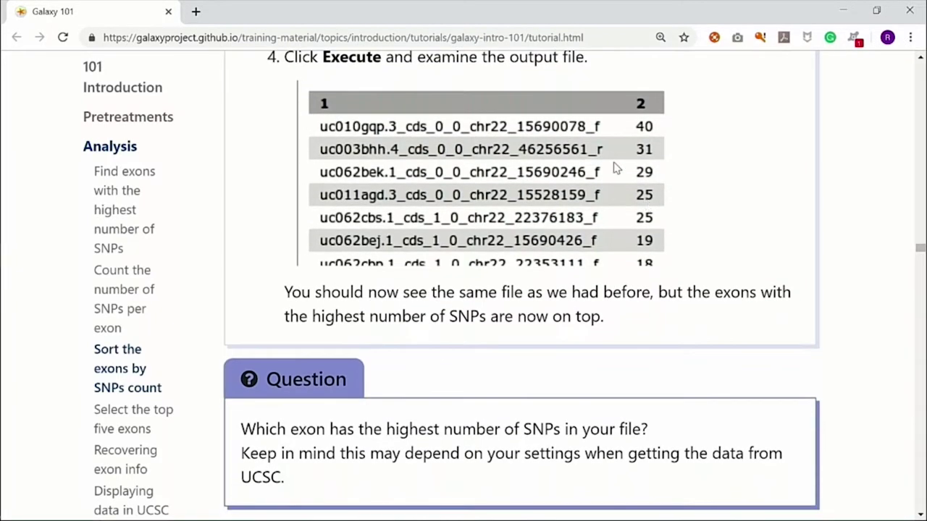
scroll(654, 215, "down", 1)
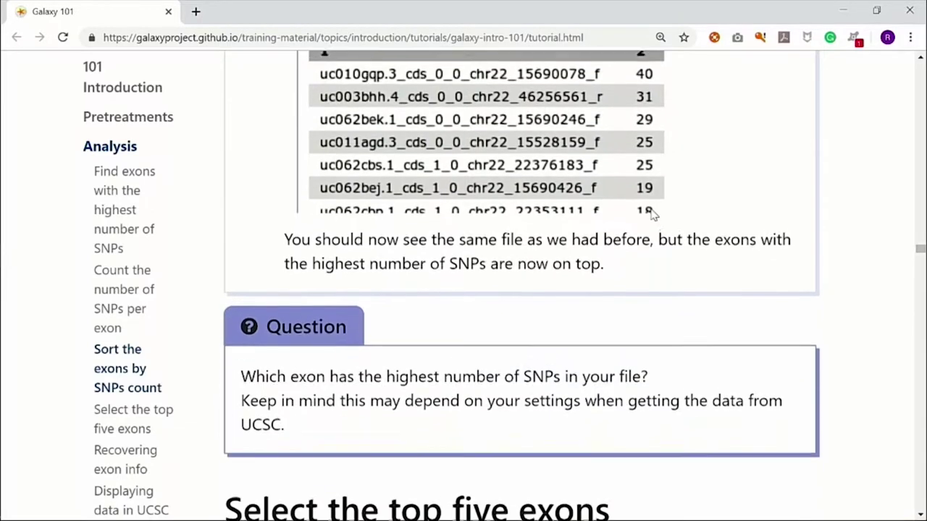
scroll(654, 215, "down", 1)
scroll(654, 215, "down", 2)
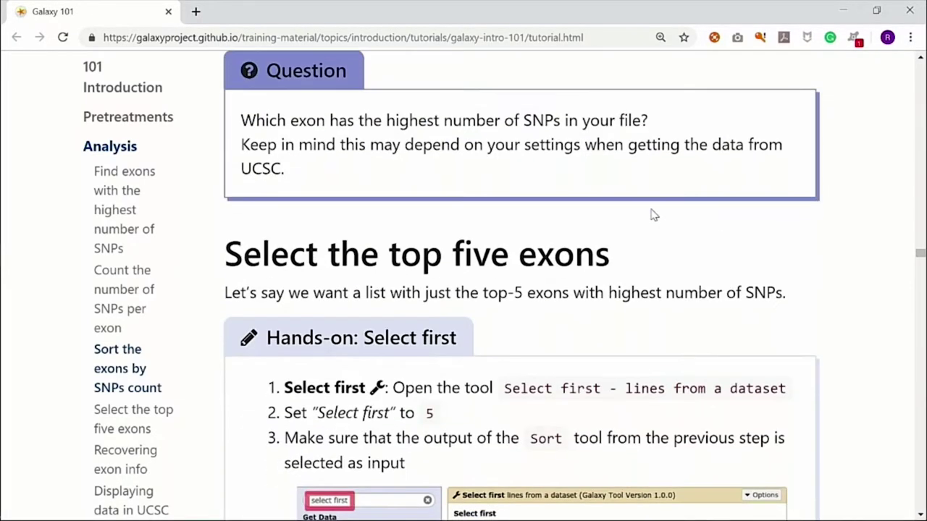
scroll(654, 216, "up", 1)
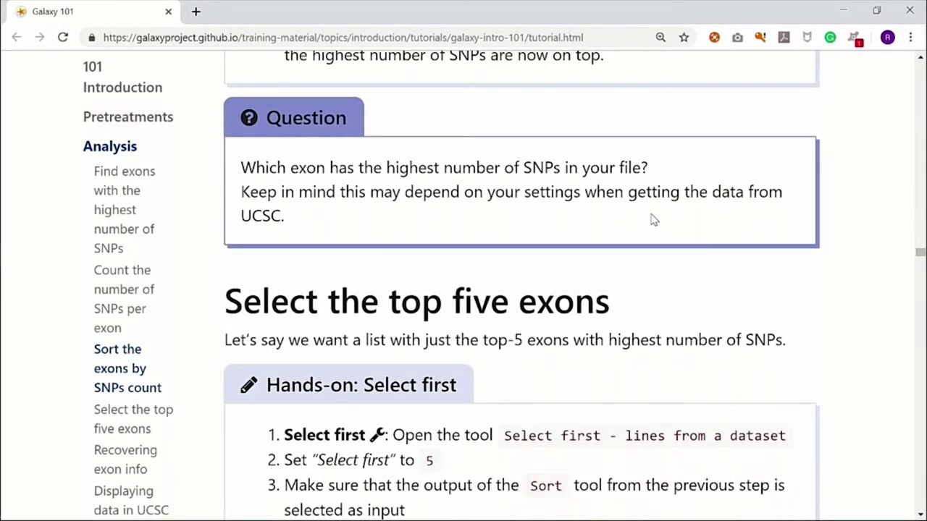
scroll(653, 215, "up", 3)
scroll(651, 216, "up", 2)
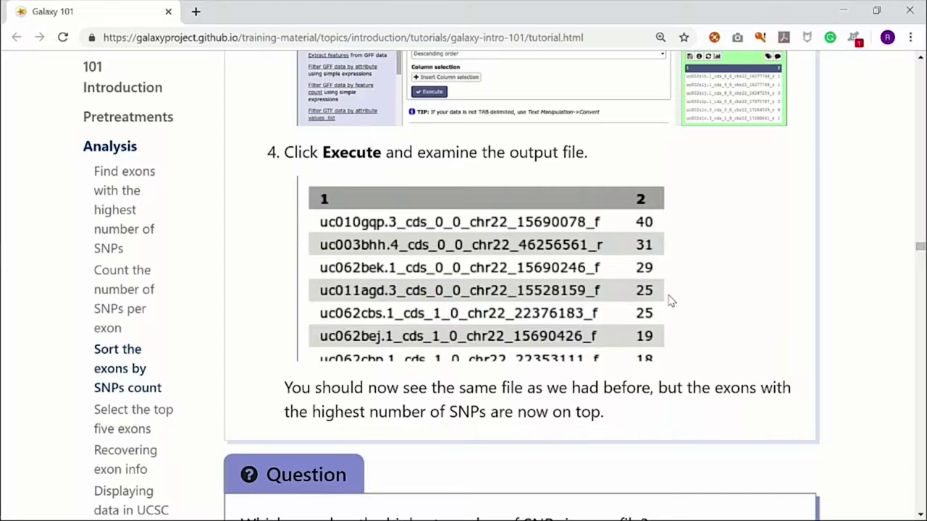
Step: Read the section Select the top five exons and its Hands-on: Select first instructions
scroll(680, 250, "down", 4)
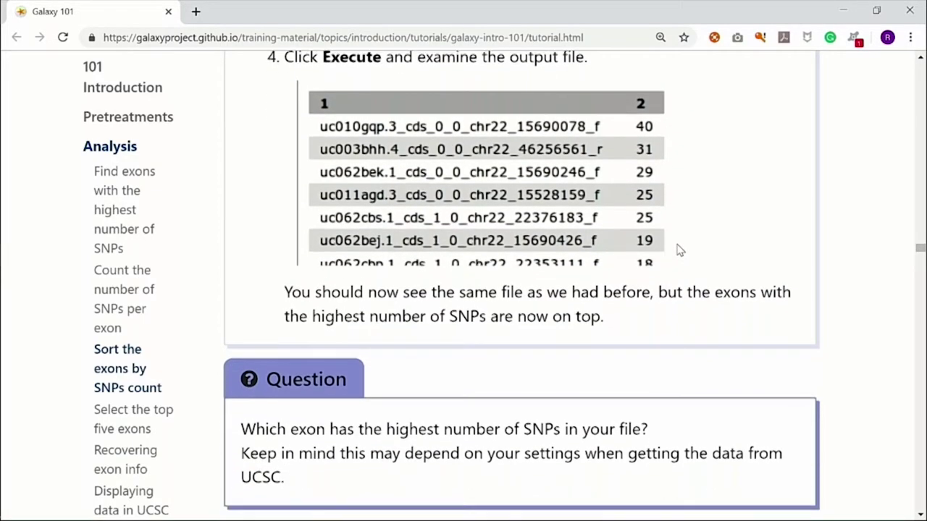
scroll(680, 250, "down", 2)
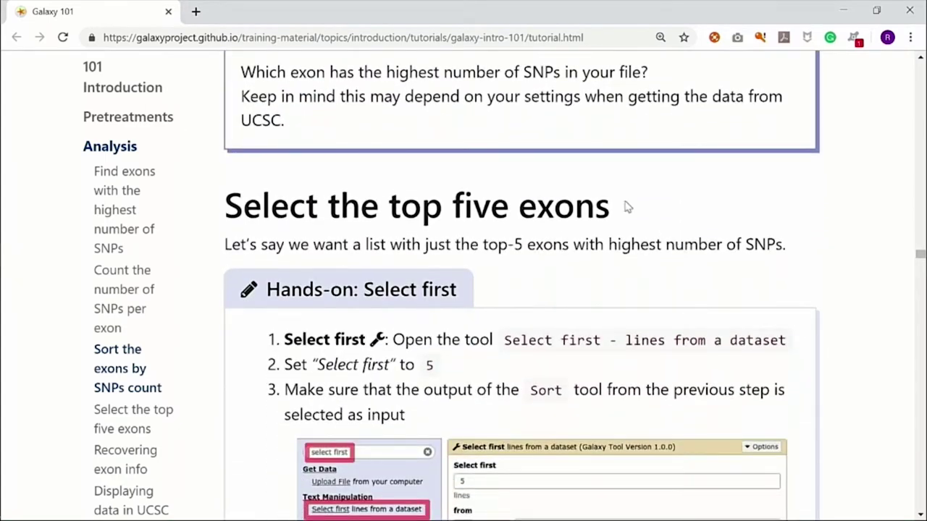
scroll(647, 238, "down", 3)
scroll(647, 238, "up", 8)
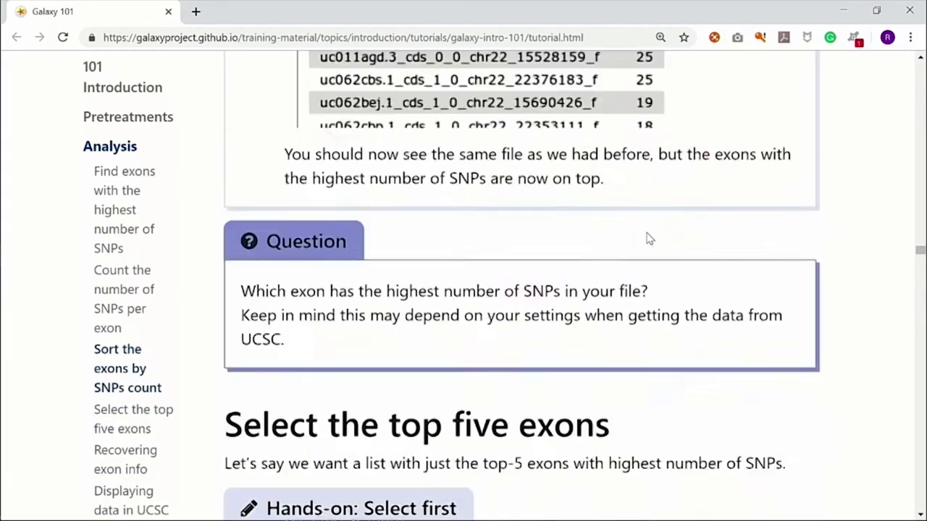
scroll(648, 232, "down", 1)
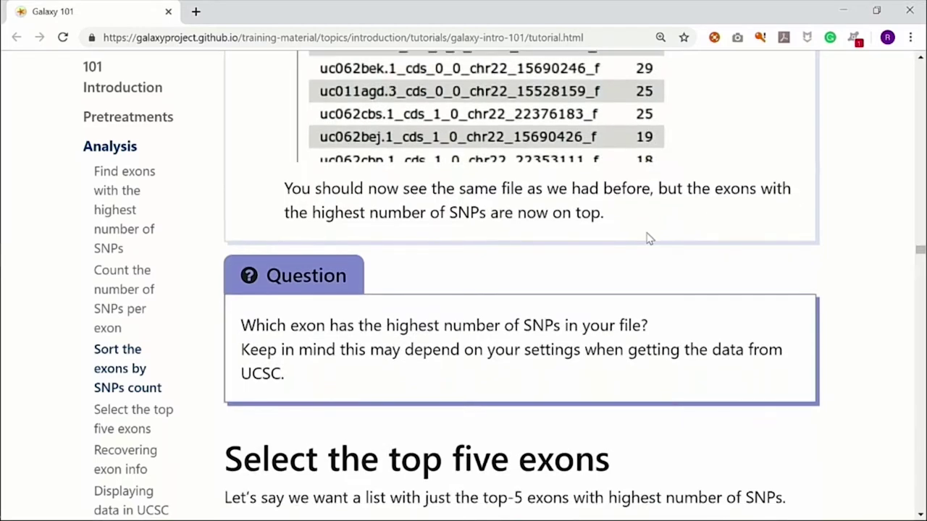
scroll(647, 238, "down", 5)
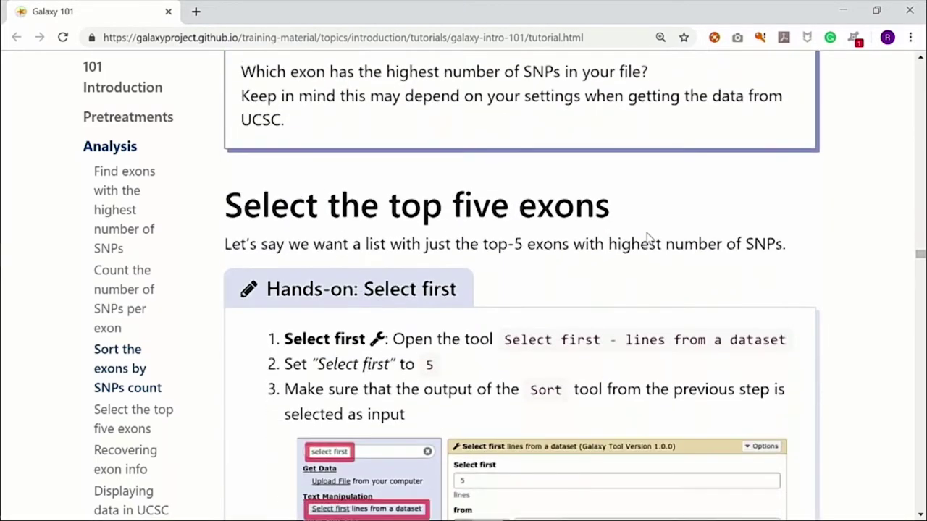
scroll(618, 275, "down", 2)
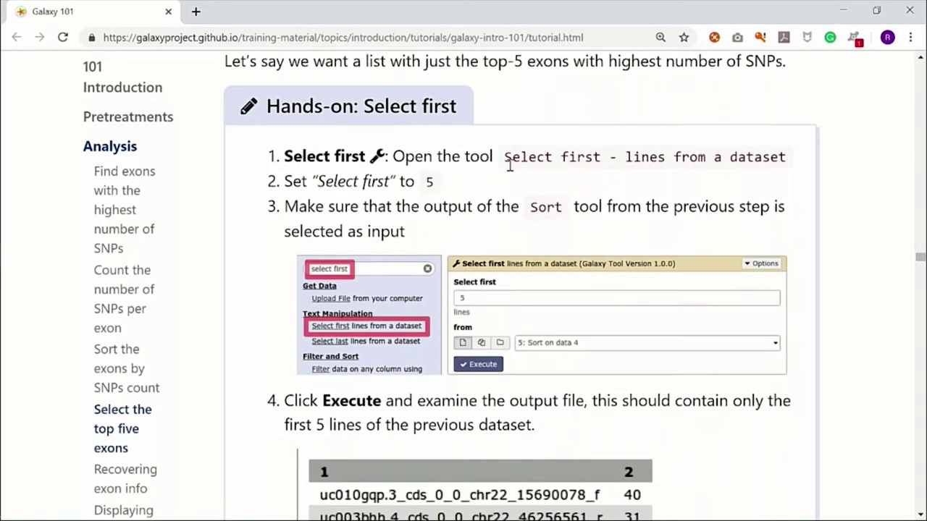
scroll(637, 196, "down", 1)
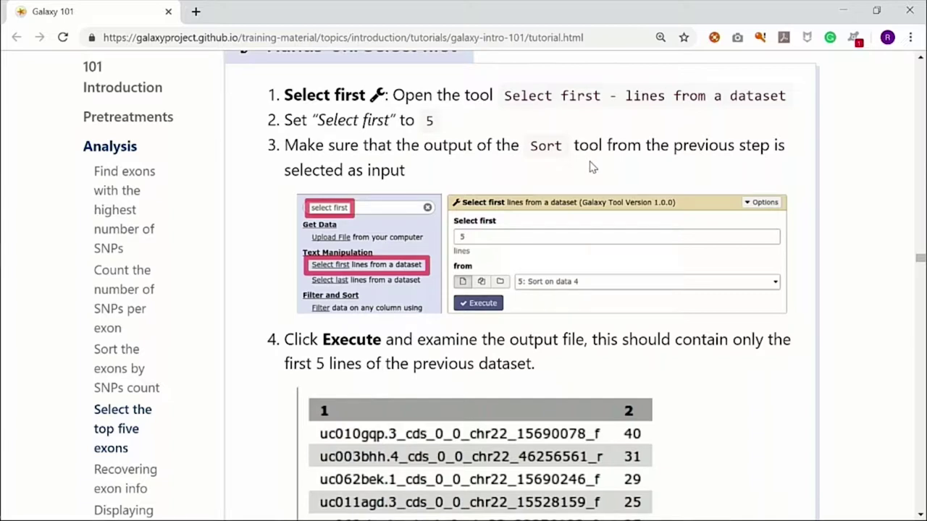
scroll(580, 181, "down", 1)
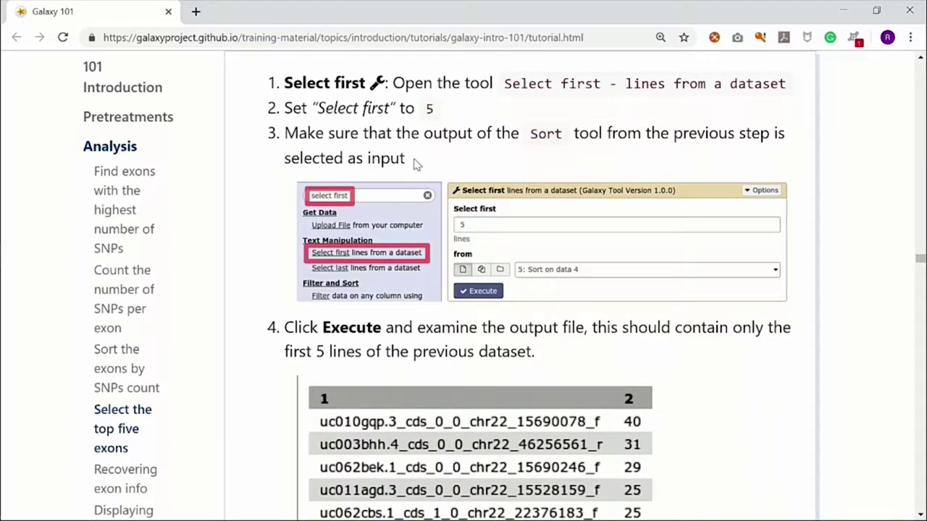
scroll(414, 160, "down", 2)
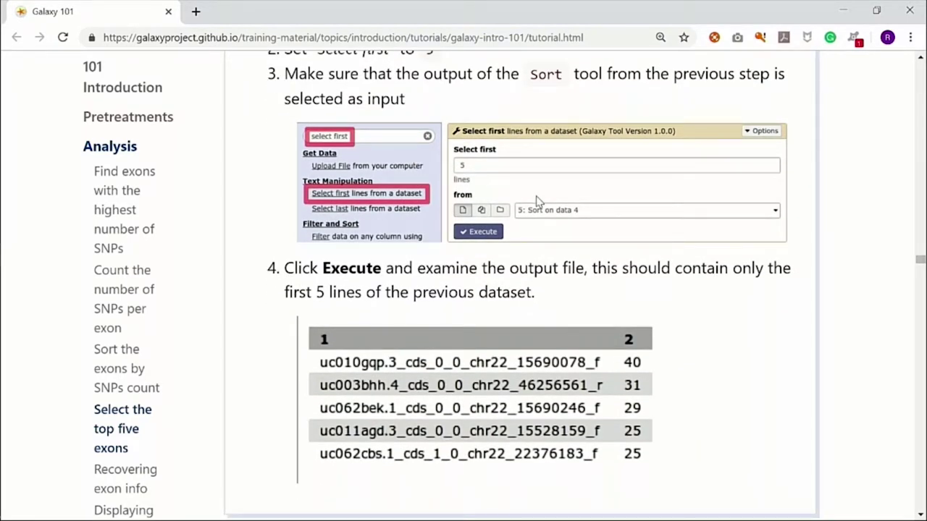
Step: Read the section Recovering exon info and its Hands-on: Compare two Datasets instructions, including the example form and output
scroll(537, 201, "down", 3)
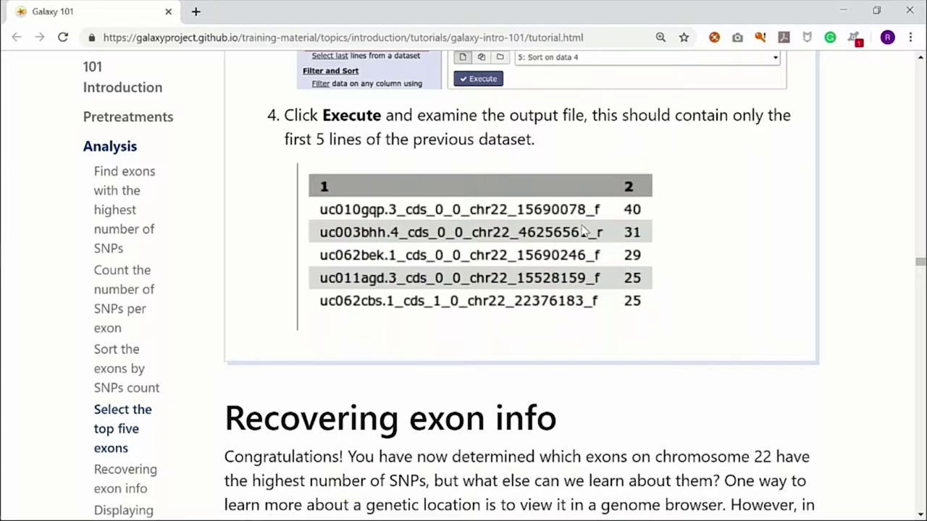
scroll(583, 230, "down", 3)
scroll(595, 267, "down", 4)
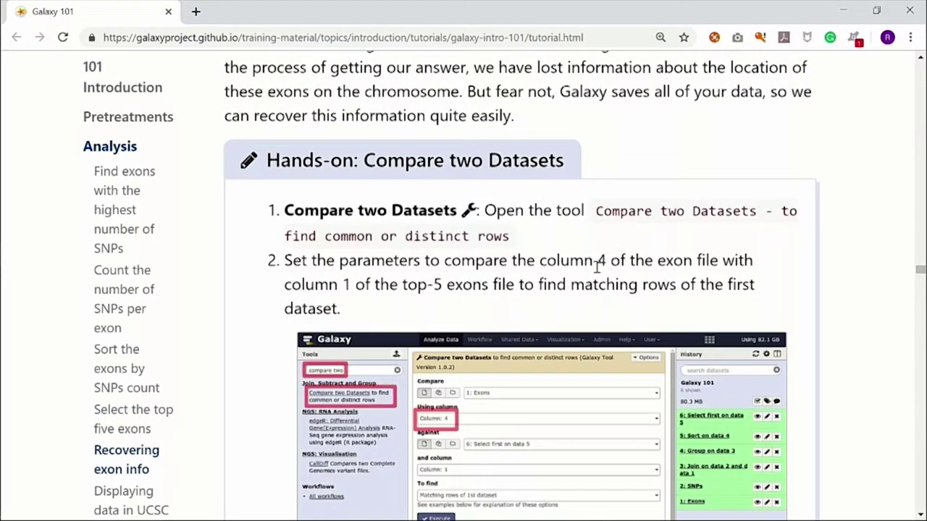
scroll(596, 265, "up", 2)
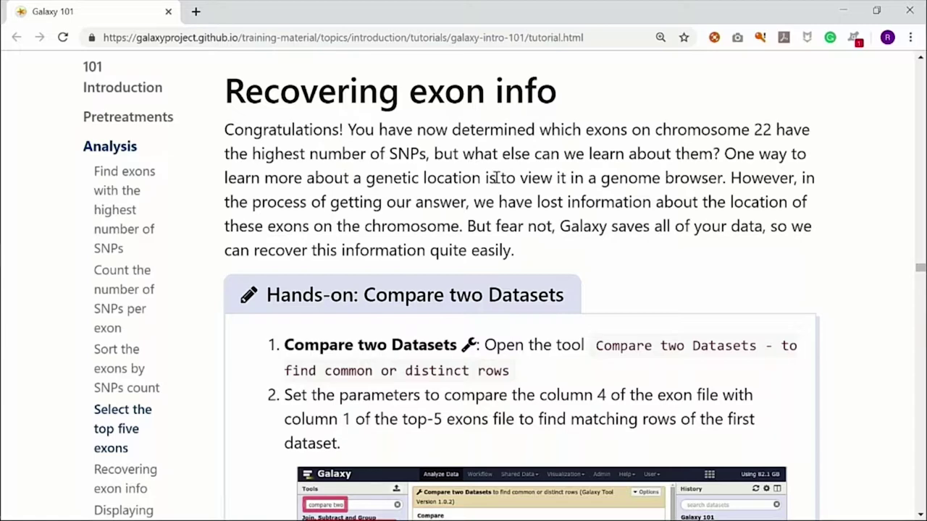
scroll(495, 177, "down", 1)
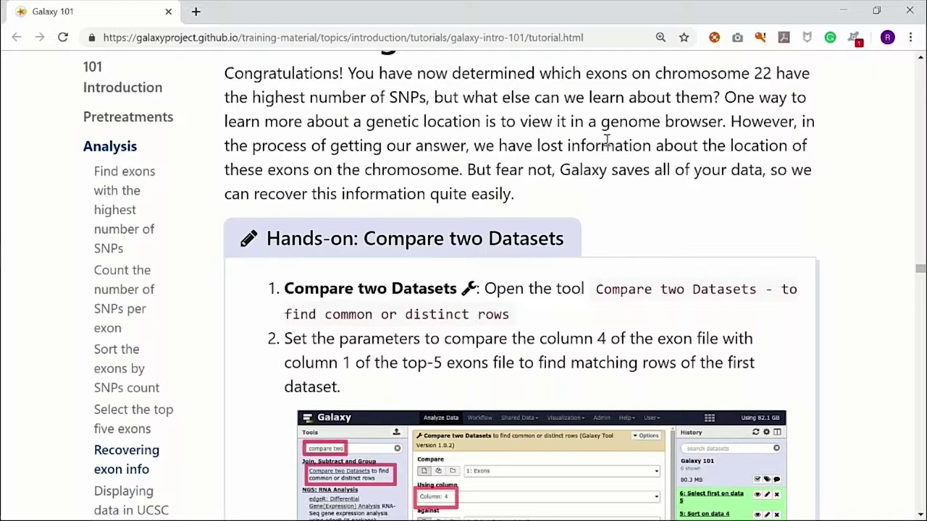
scroll(607, 141, "down", 2)
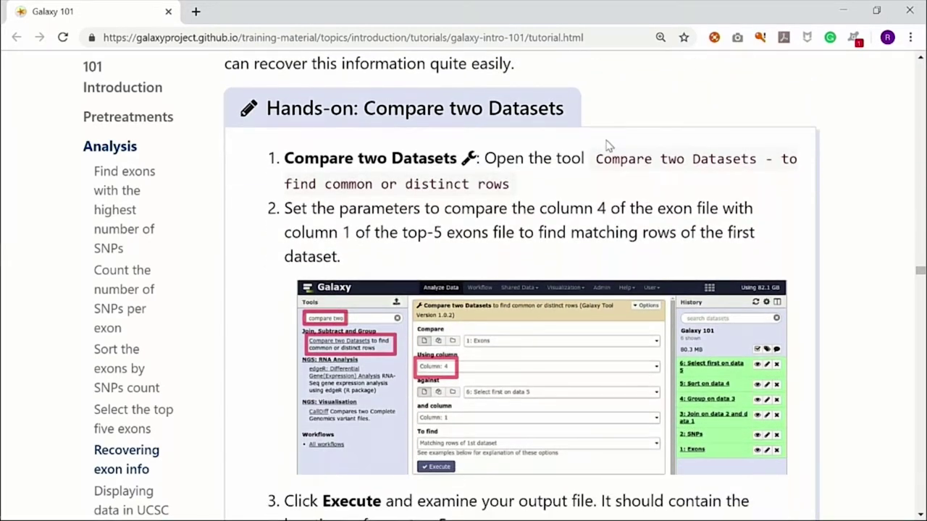
scroll(607, 143, "up", 2)
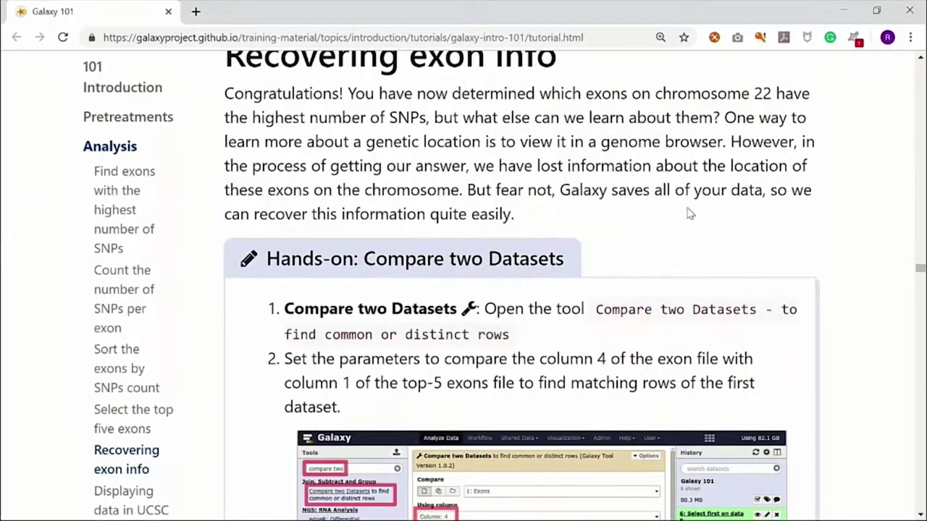
scroll(530, 352, "down", 3)
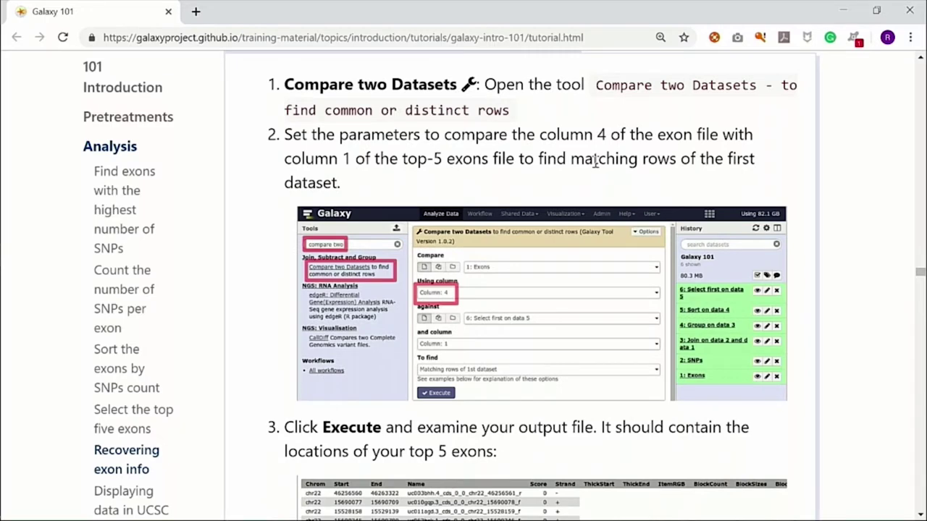
scroll(595, 161, "down", 3)
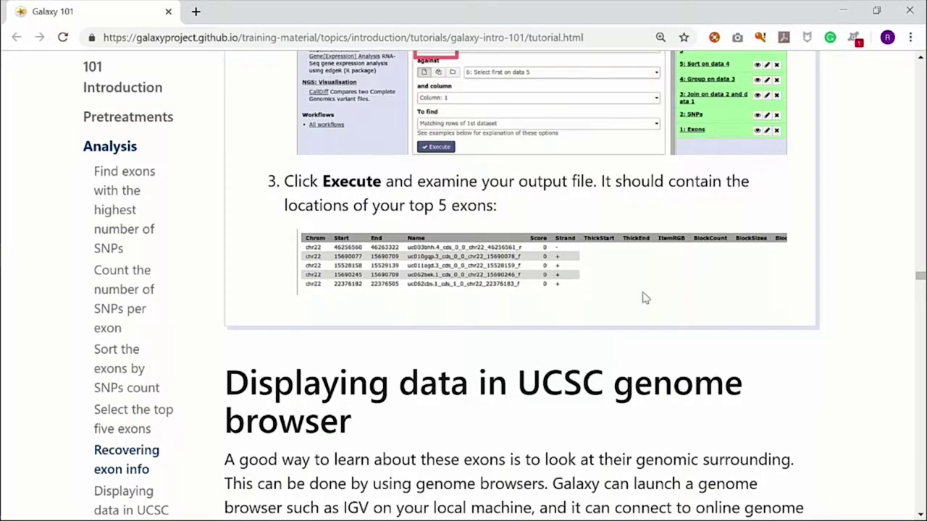
scroll(447, 254, "down", 1)
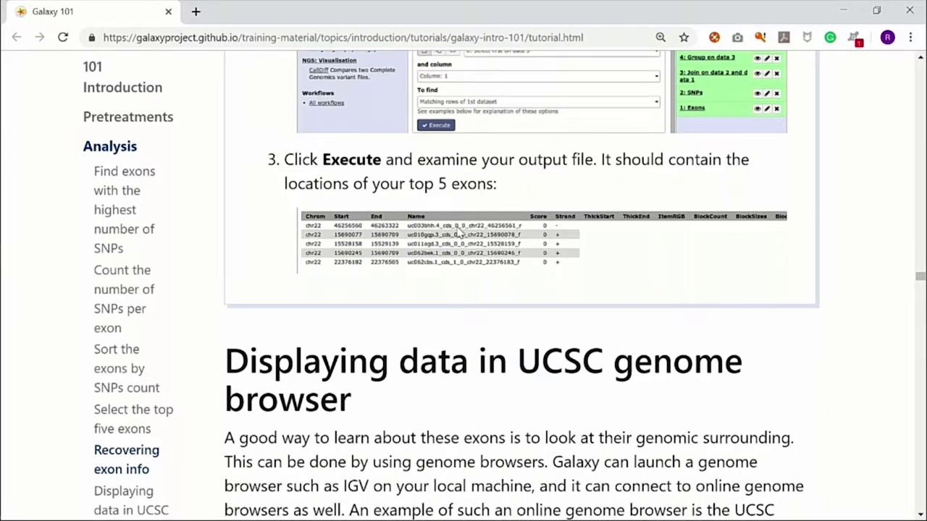
Step: Read the tutorial's UCSC genome browser section on checking that the latest history dataset's database is hg38
scroll(502, 191, "down", 1)
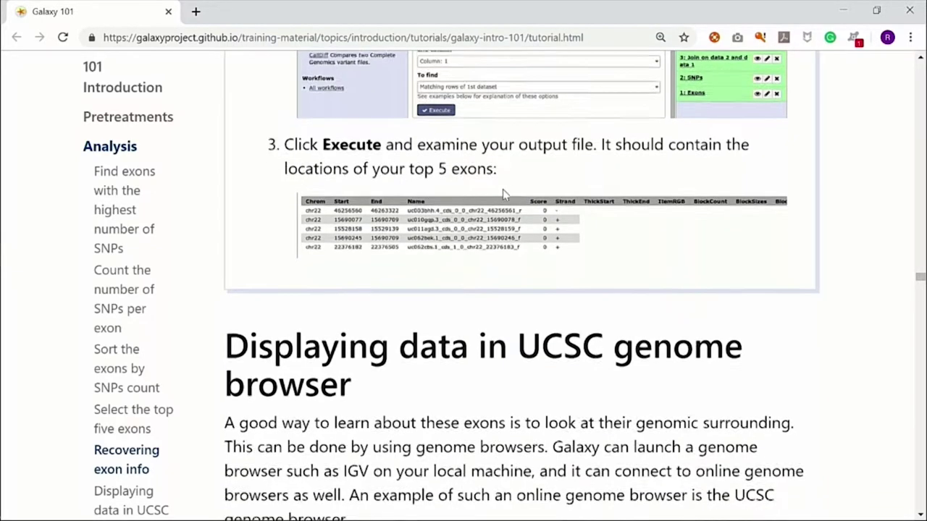
scroll(660, 174, "down", 3)
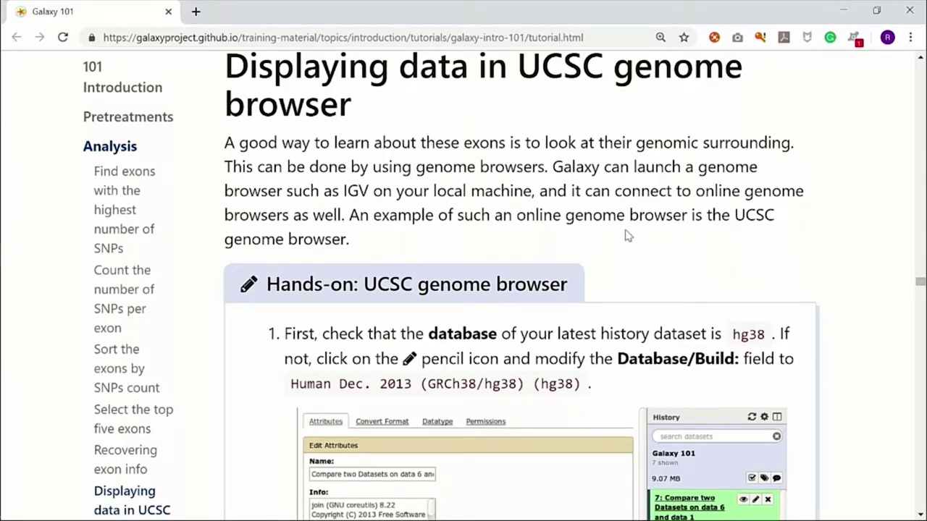
scroll(628, 234, "down", 1)
scroll(605, 183, "down", 3)
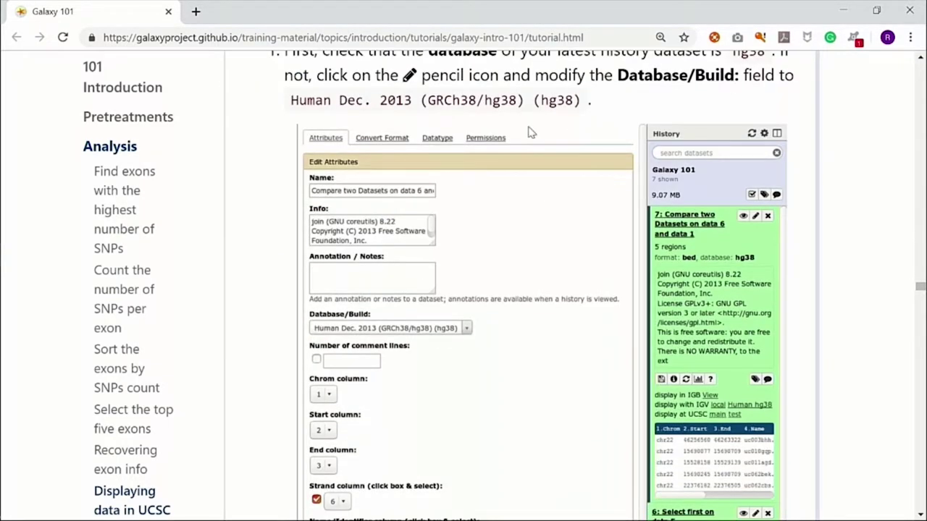
scroll(536, 201, "down", 4)
scroll(536, 201, "up", 6)
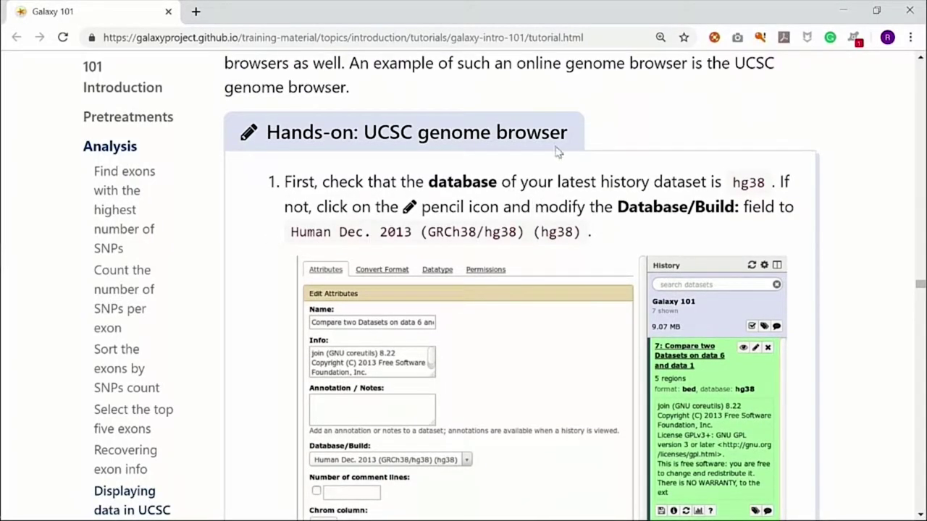
scroll(550, 294, "down", 3)
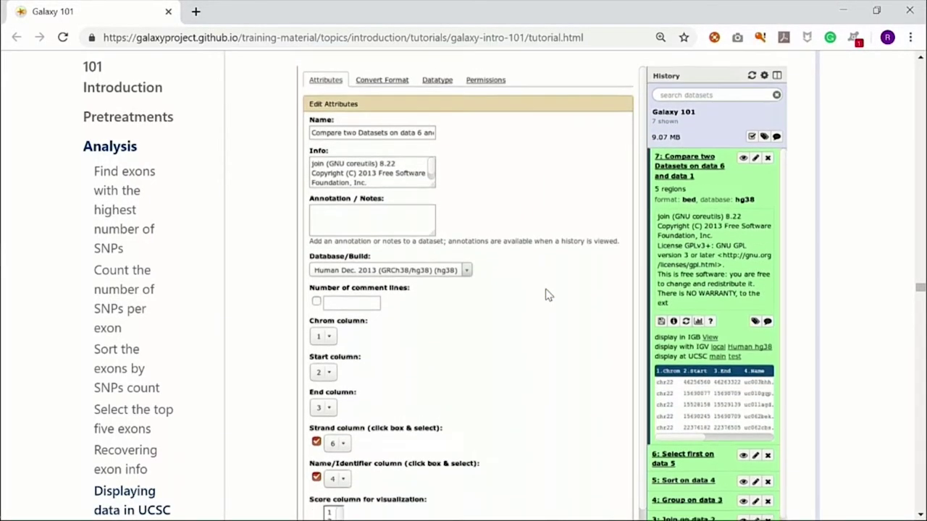
scroll(548, 295, "up", 5)
scroll(548, 295, "down", 3)
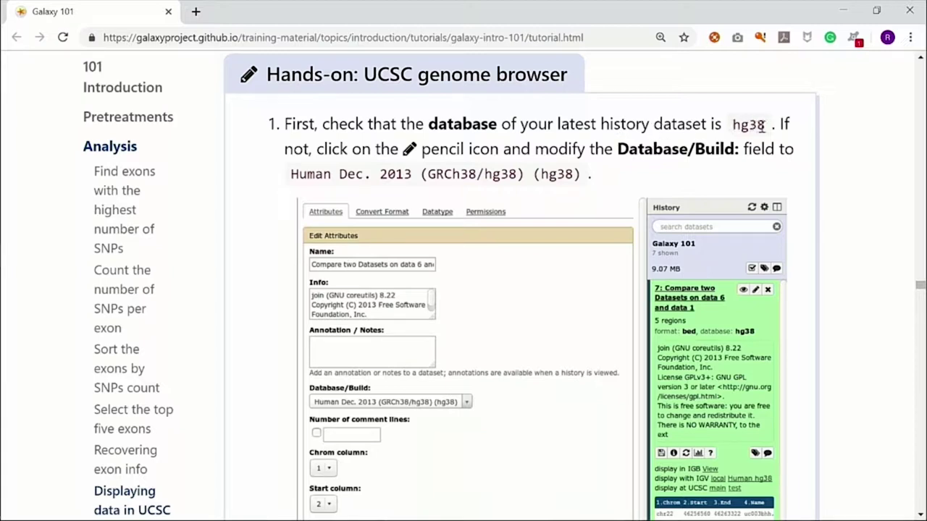
left_click_drag(762, 126, 733, 127)
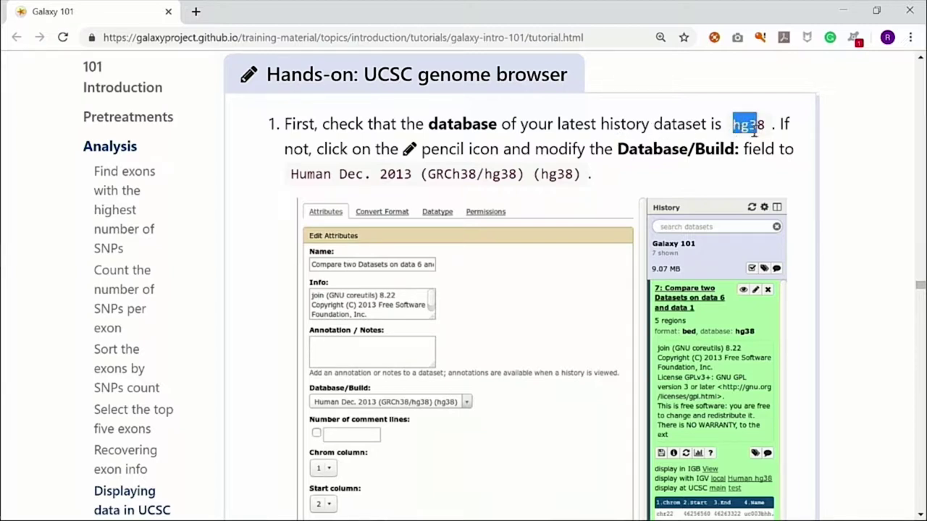
left_click(769, 130)
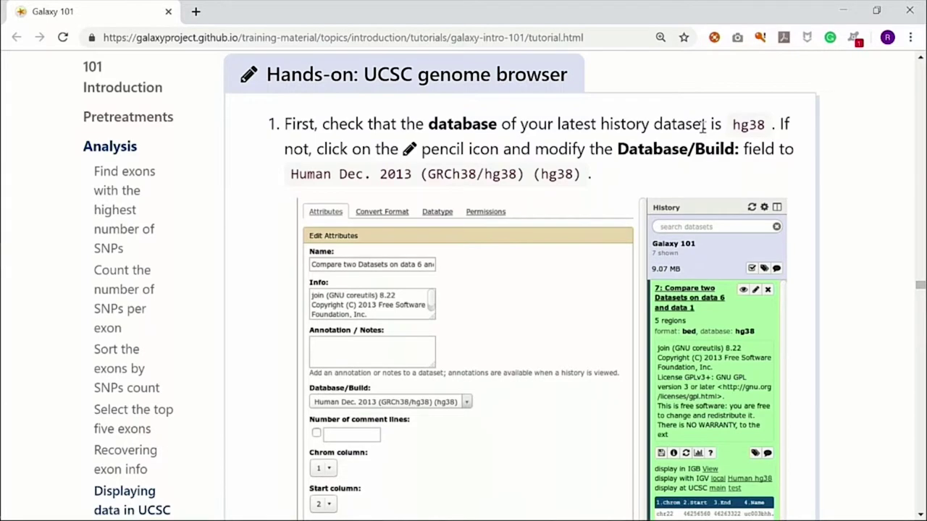
scroll(702, 129, "down", 1)
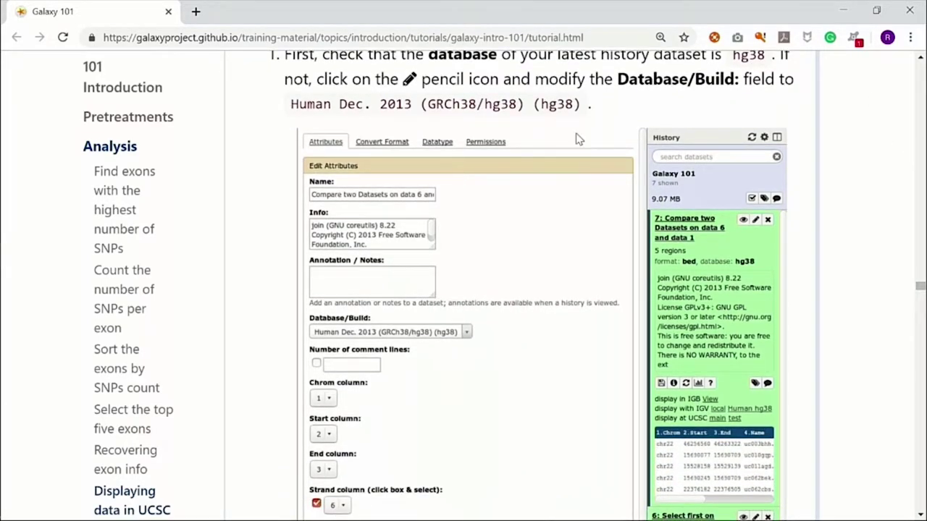
scroll(578, 139, "up", 2)
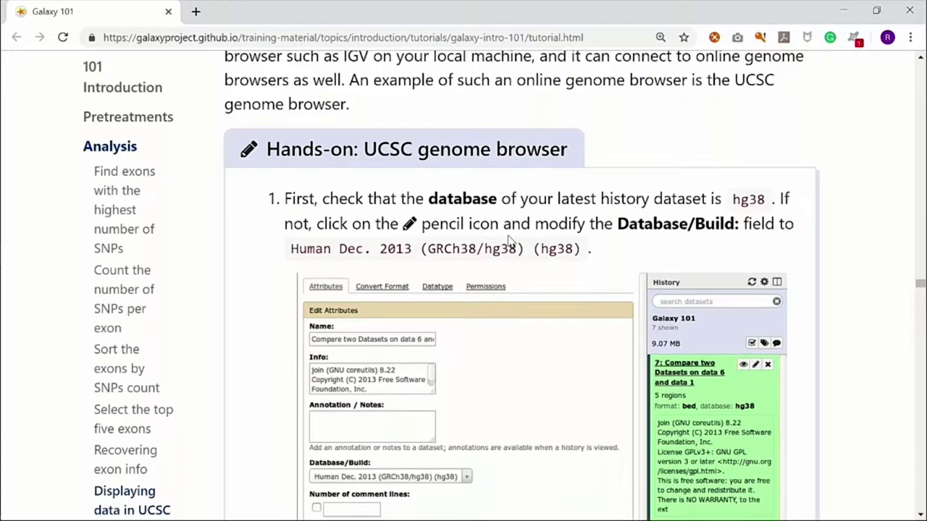
scroll(536, 155, "down", 1)
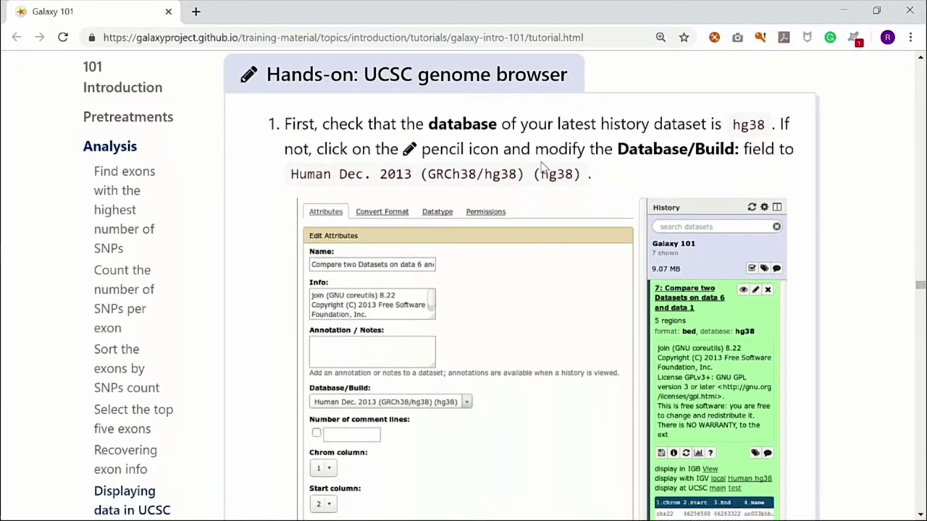
Step: Examine the tutorial's Edit Attributes example, including the Database/Build field and the chrom, start, end, strand, name and score column settings
scroll(544, 168, "down", 2)
scroll(543, 168, "down", 7)
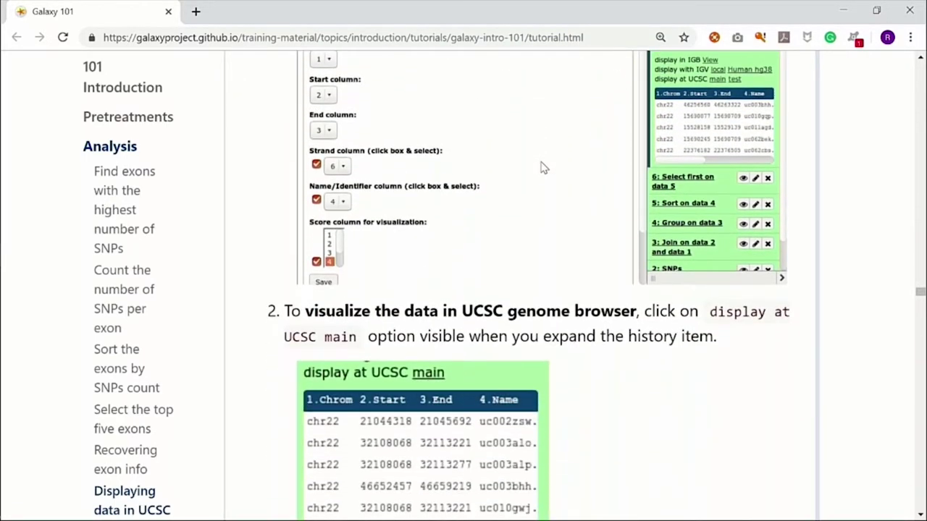
scroll(544, 168, "up", 6)
scroll(544, 168, "up", 1)
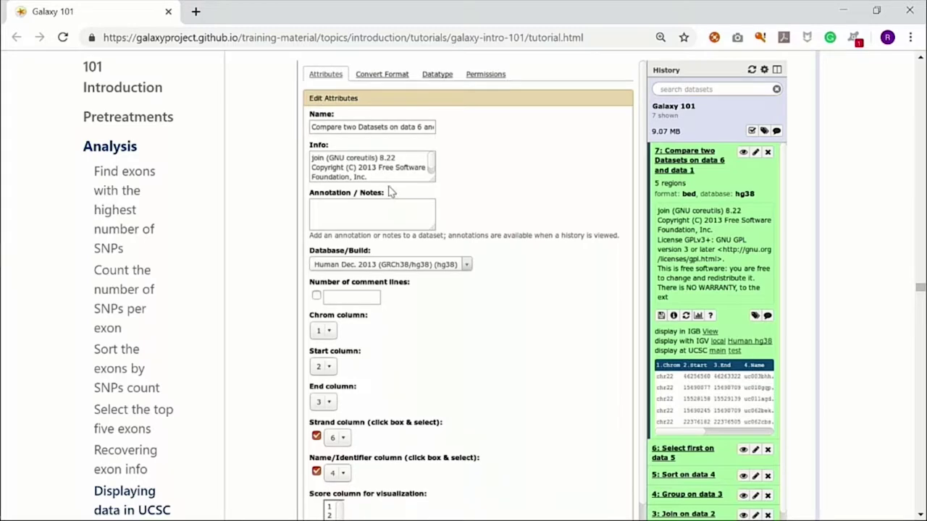
scroll(408, 177, "down", 1)
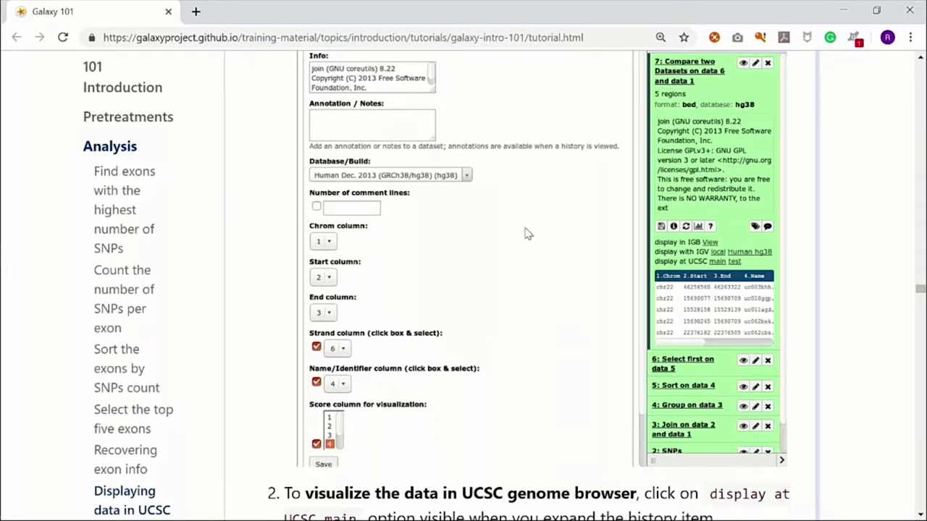
scroll(527, 234, "down", 1)
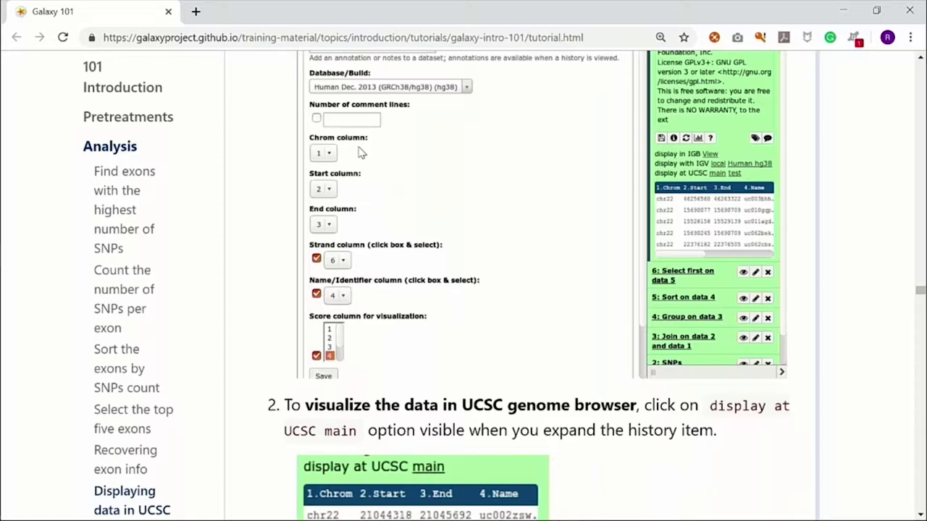
scroll(363, 153, "down", 1)
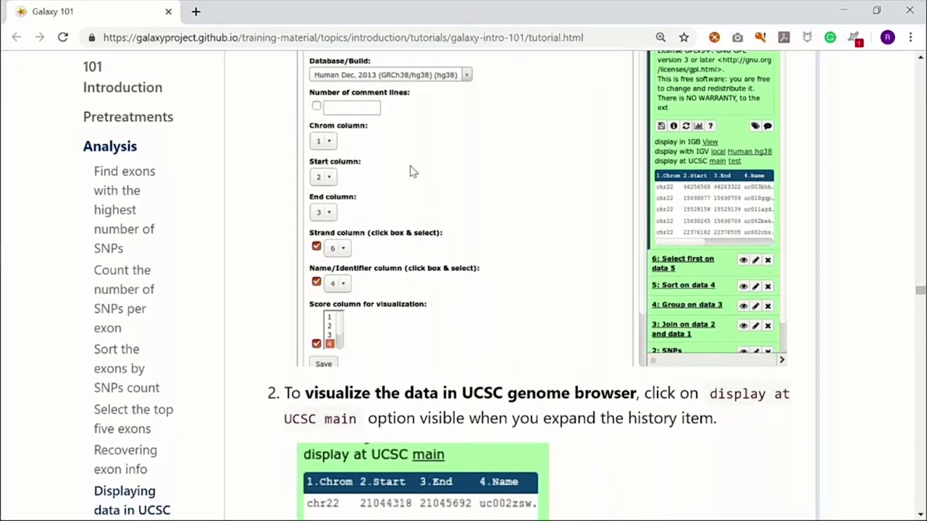
scroll(412, 171, "down", 3)
scroll(410, 171, "down", 1)
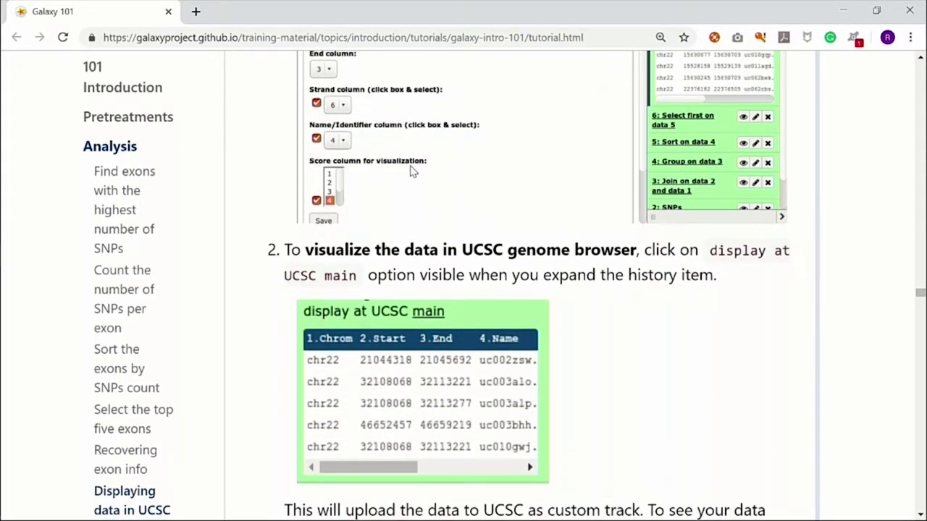
Step: Read the instructions for displaying the data at UCSC main and examine the example genome browser image with its User Track
scroll(412, 171, "down", 4)
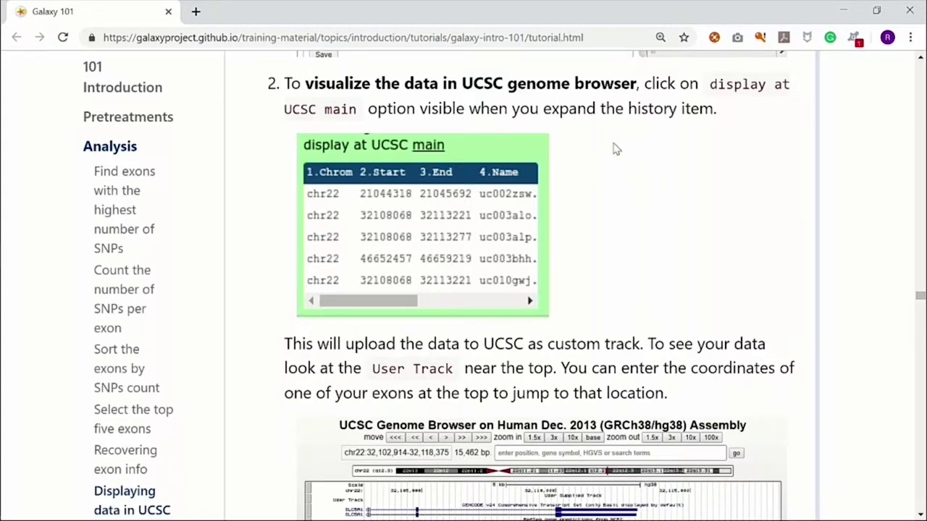
scroll(614, 149, "down", 3)
scroll(614, 149, "down", 2)
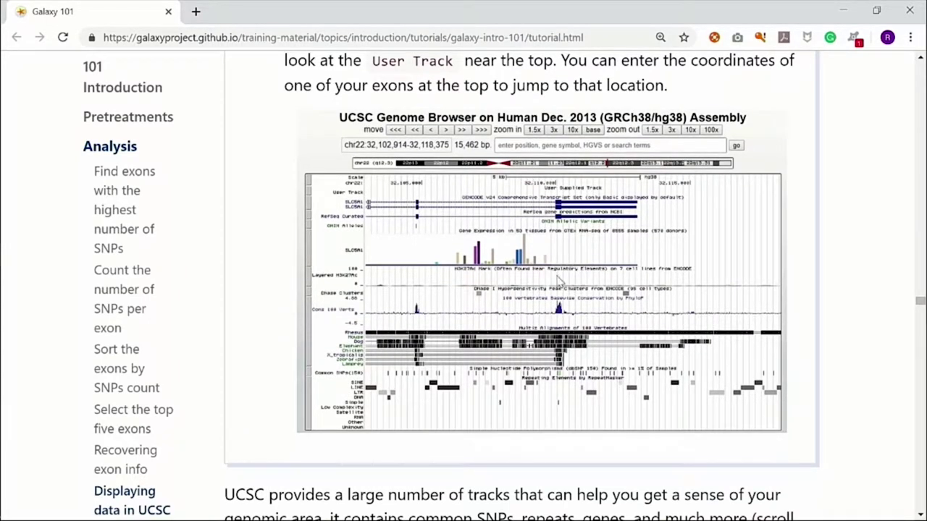
scroll(561, 281, "down", 1)
scroll(554, 279, "up", 3)
scroll(435, 261, "down", 3)
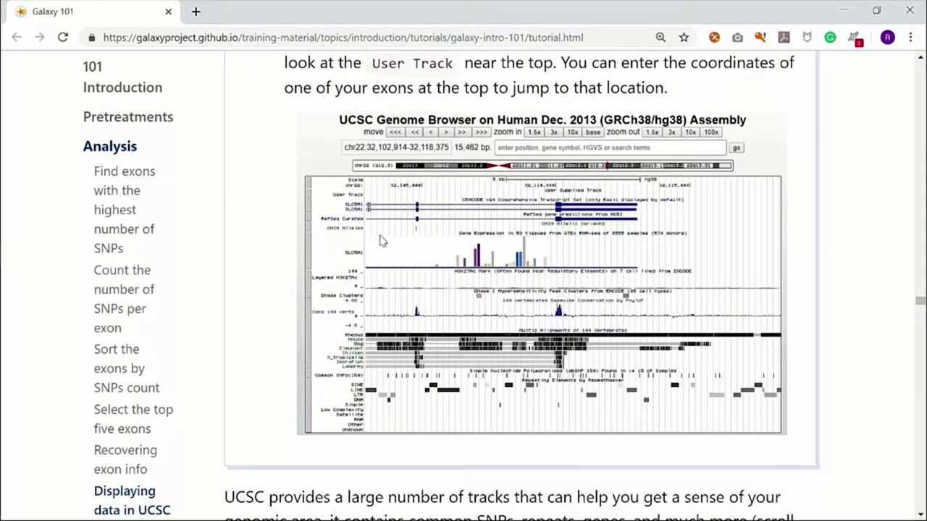
scroll(391, 252, "up", 1)
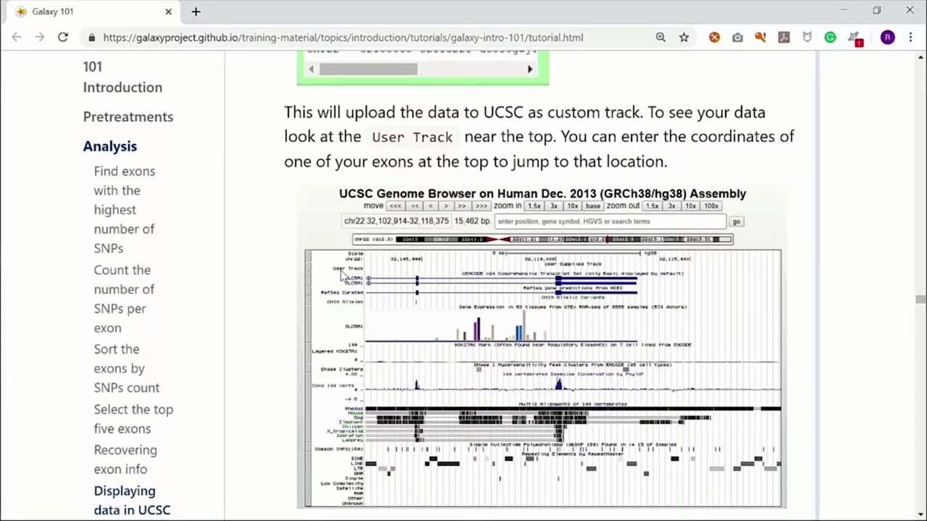
key("ctrl+plus")
key("ctrl+minus")
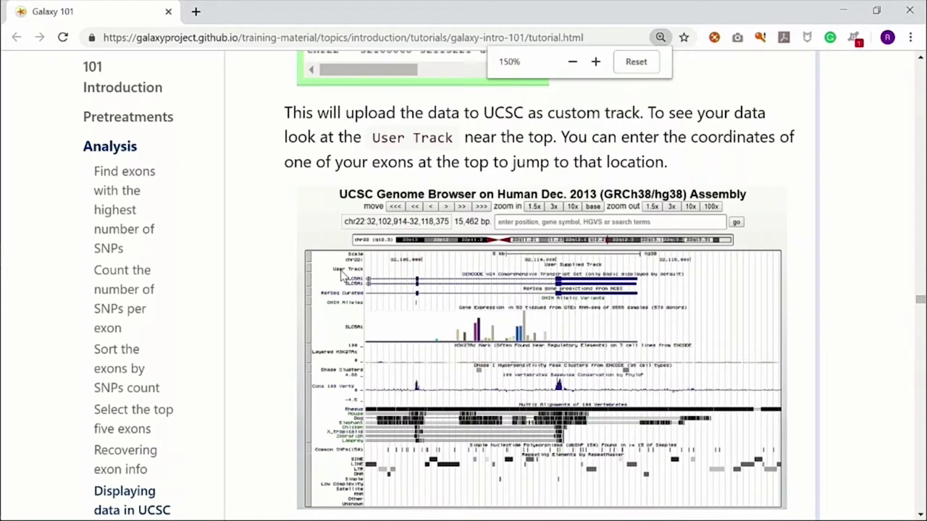
scroll(343, 275, "down", 3)
scroll(343, 275, "up", 1)
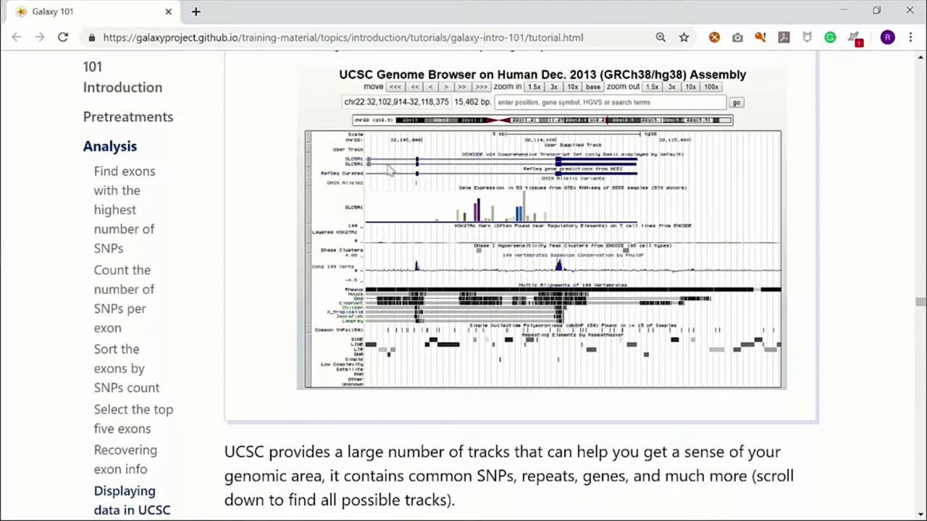
Step: Read the tutorial's Galaxy management section on controlling histories, and view the history options in the Galaxy window
scroll(391, 168, "down", 2)
scroll(391, 168, "down", 5)
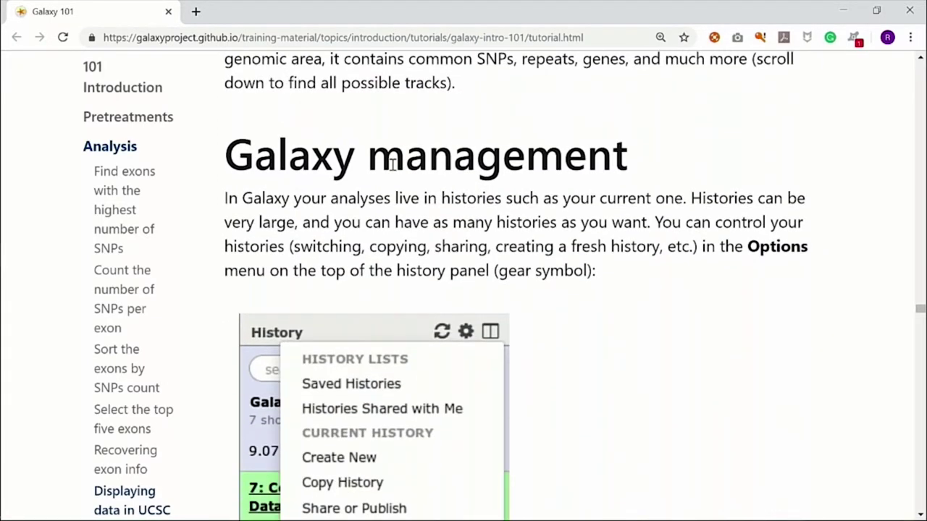
scroll(395, 169, "up", 1)
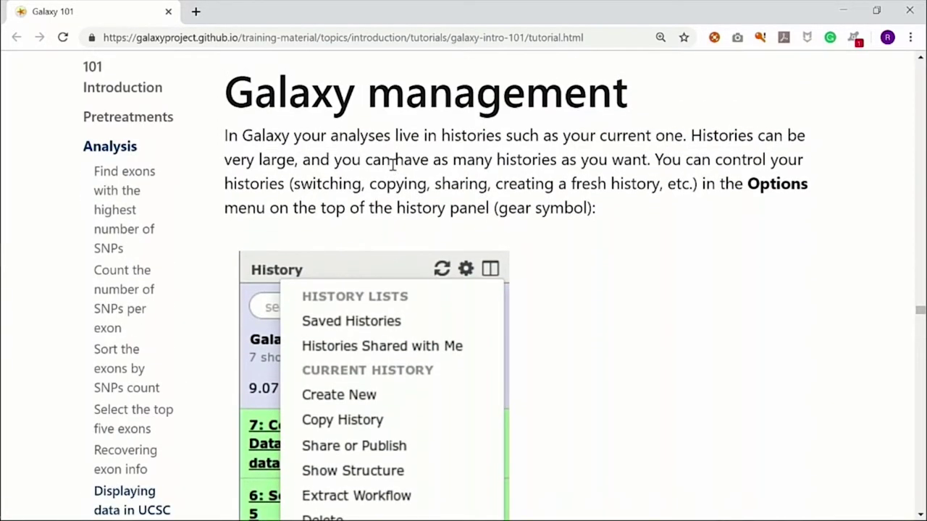
scroll(513, 336, "down", 2)
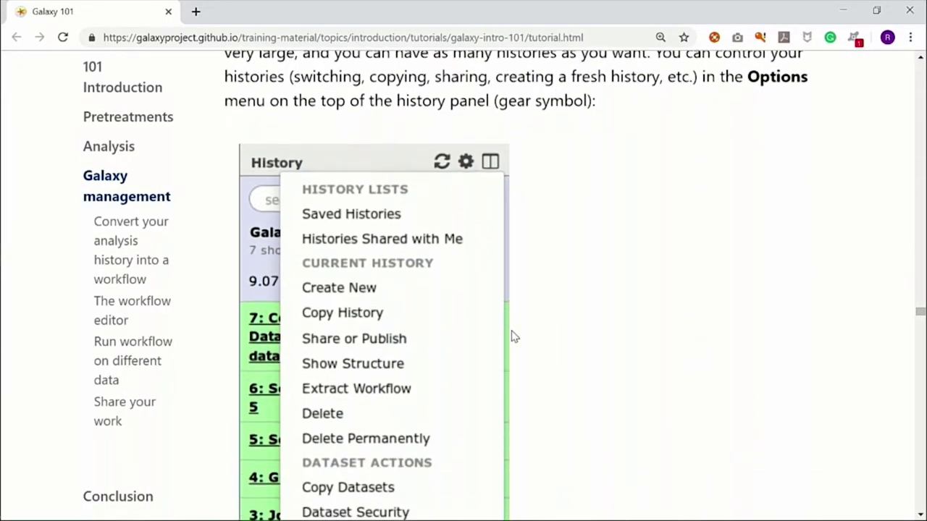
key("alt+Tab")
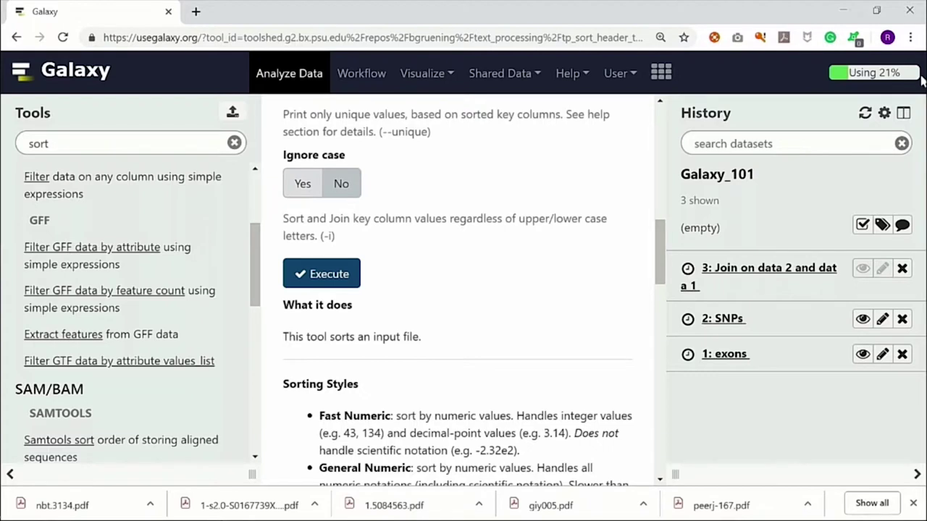
left_click(884, 114)
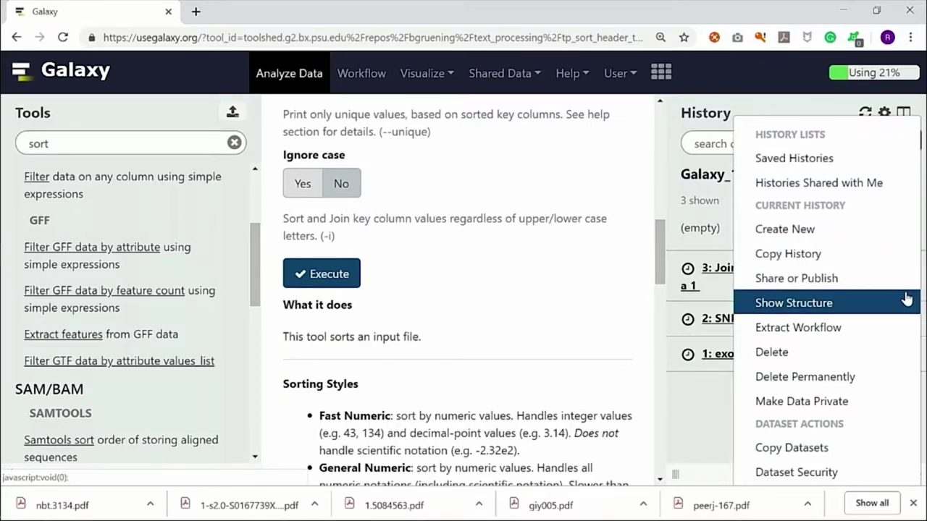
Step: Return to the Galaxy 101 tutorial and read how to list all histories with Saved Histories
key("alt+Tab")
scroll(749, 319, "down", 3)
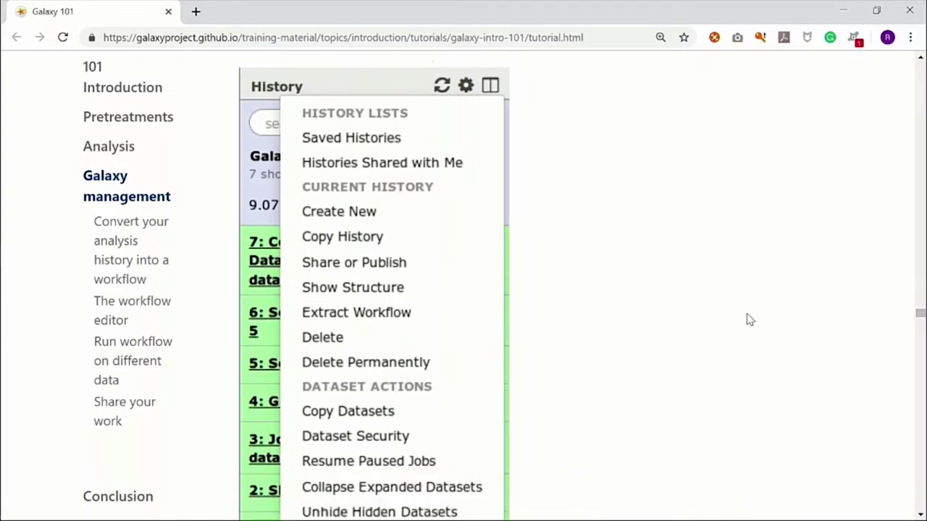
scroll(750, 319, "down", 2)
scroll(749, 319, "up", 7)
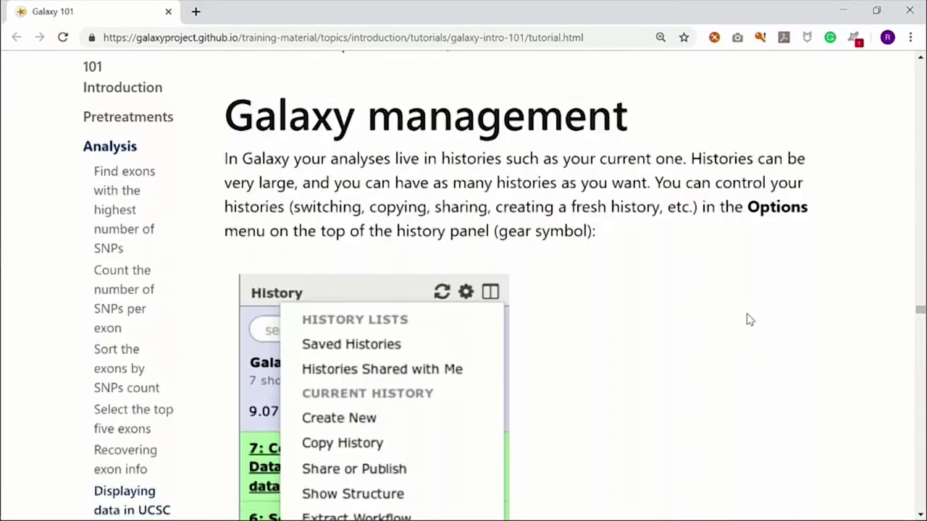
scroll(749, 320, "down", 10)
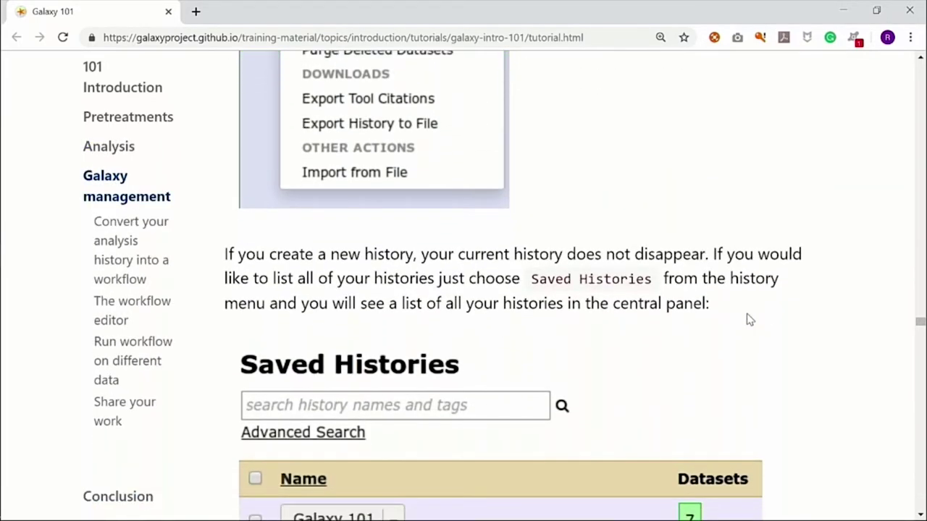
scroll(749, 320, "down", 2)
scroll(750, 319, "up", 3)
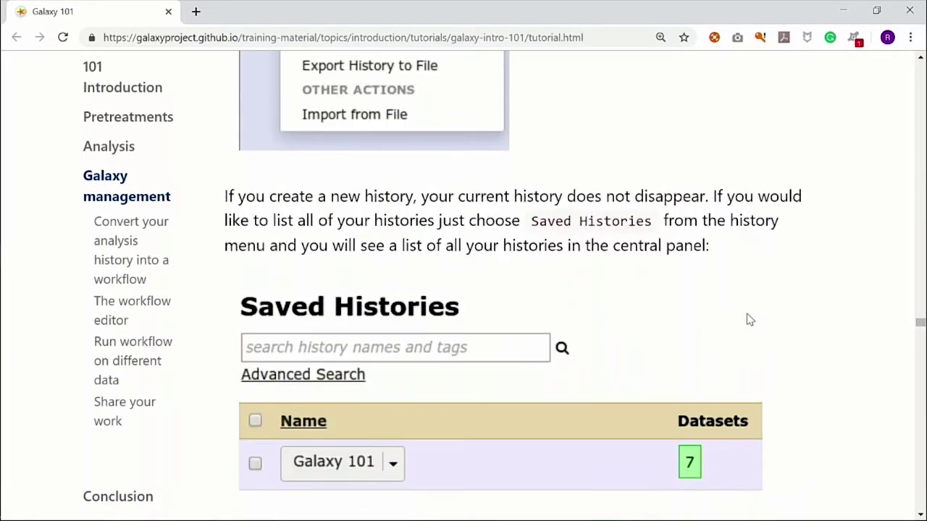
scroll(749, 319, "down", 5)
Step: Switch back to Galaxy, dismiss the history options and display all histories side by side
key("alt+Tab")
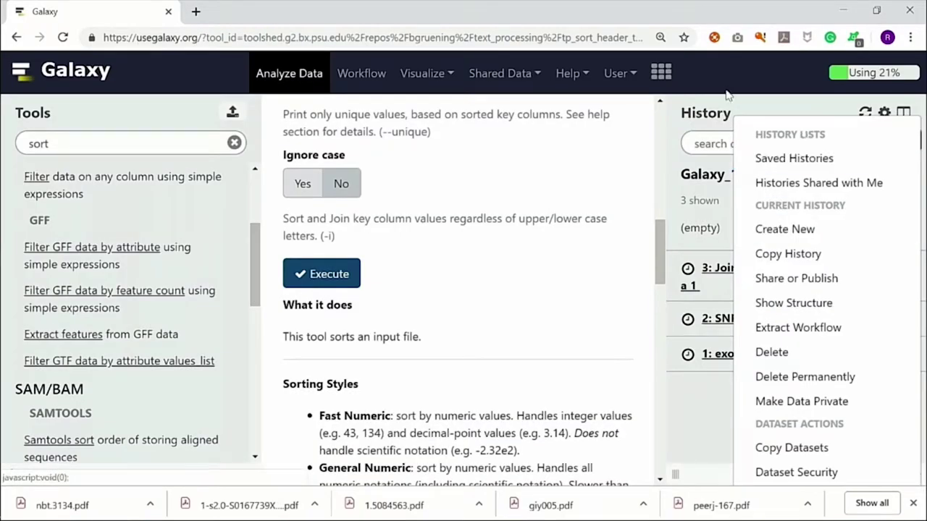
left_click(756, 102)
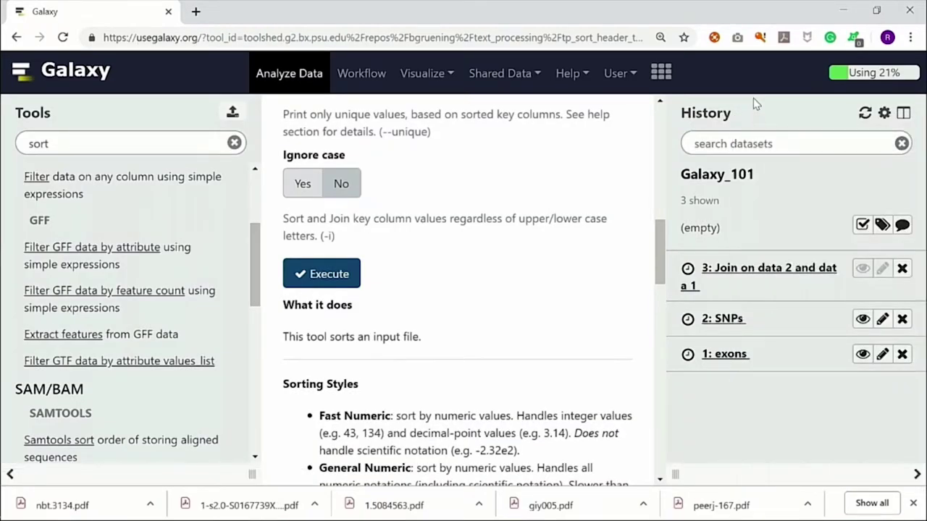
left_click(904, 114)
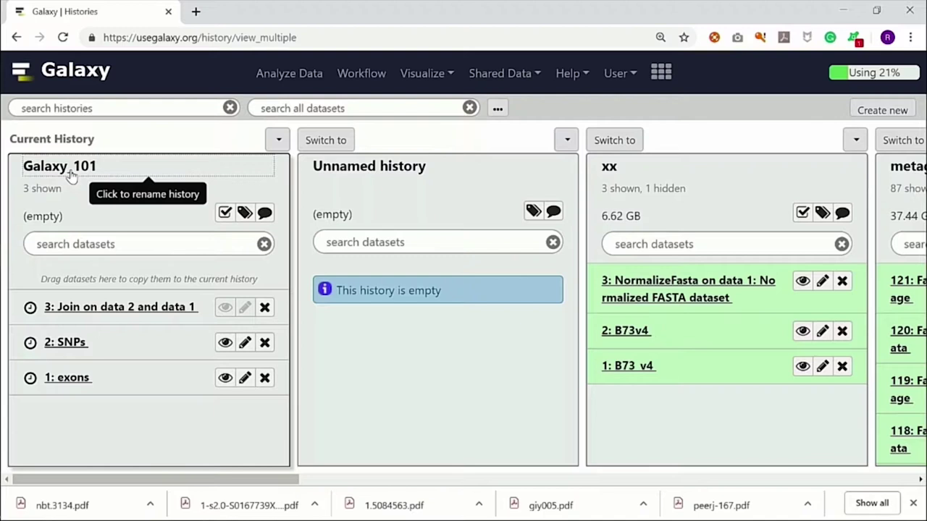
Step: View the actions available for the current Galaxy_101 history and return to the analysis view
left_click(278, 140)
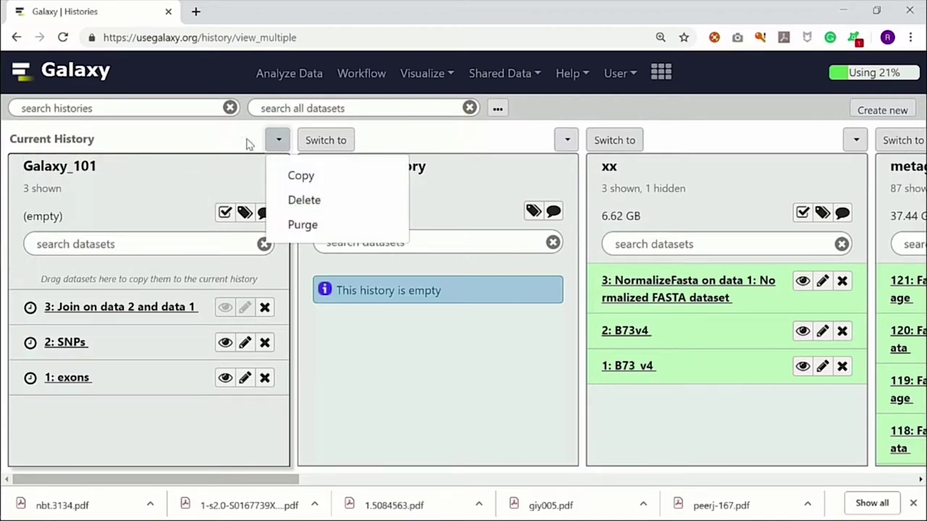
left_click(16, 38)
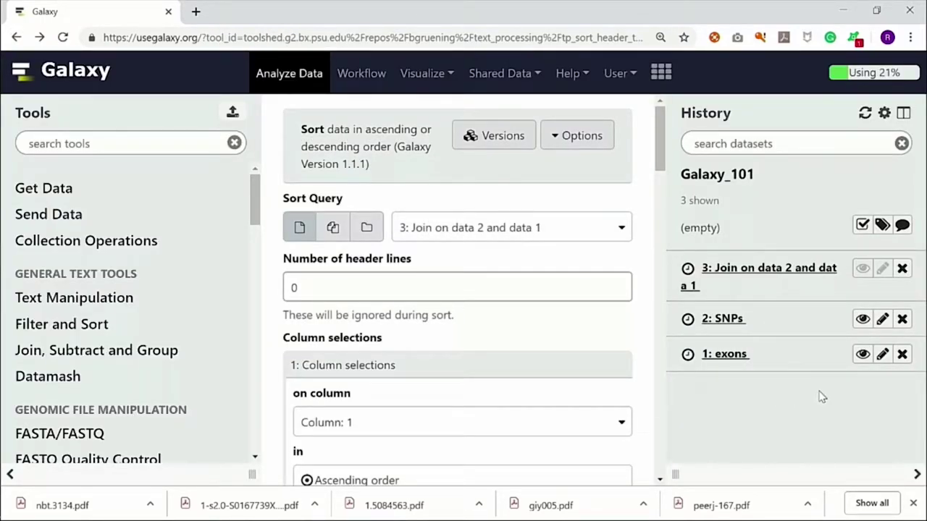
Step: Switch to the Galaxy 101 tutorial and read how to convert an analysis history into a workflow with Extract Workflow
key("alt+Right")
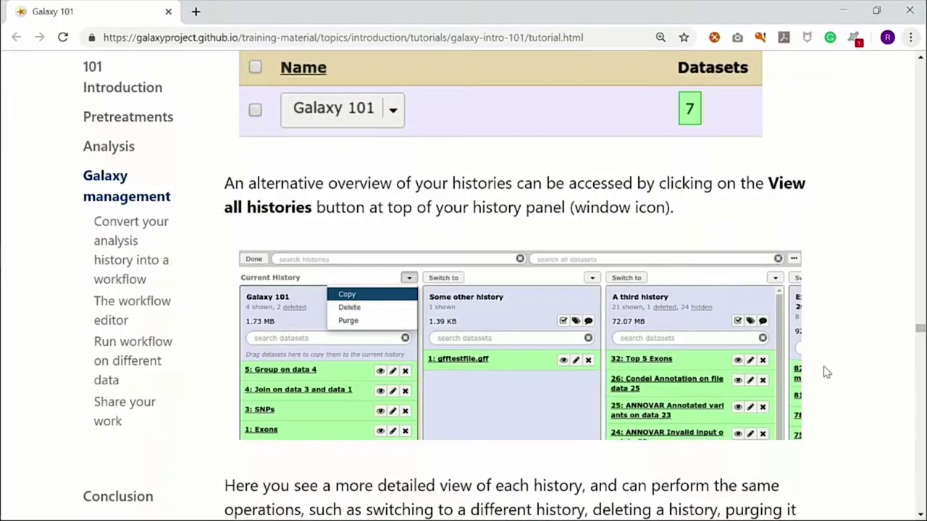
scroll(673, 345, "down", 1)
scroll(674, 345, "up", 1)
scroll(674, 345, "down", 4)
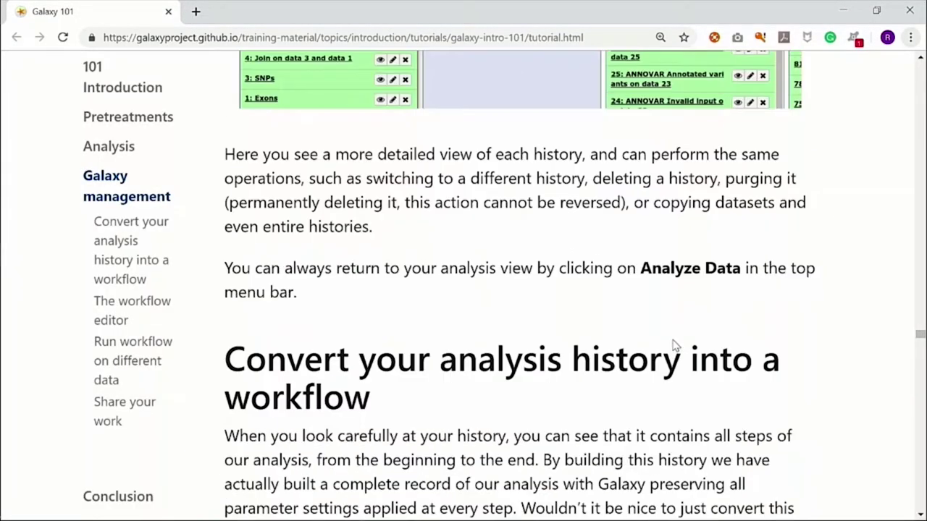
scroll(536, 207, "down", 4)
scroll(536, 208, "up", 2)
scroll(537, 207, "down", 5)
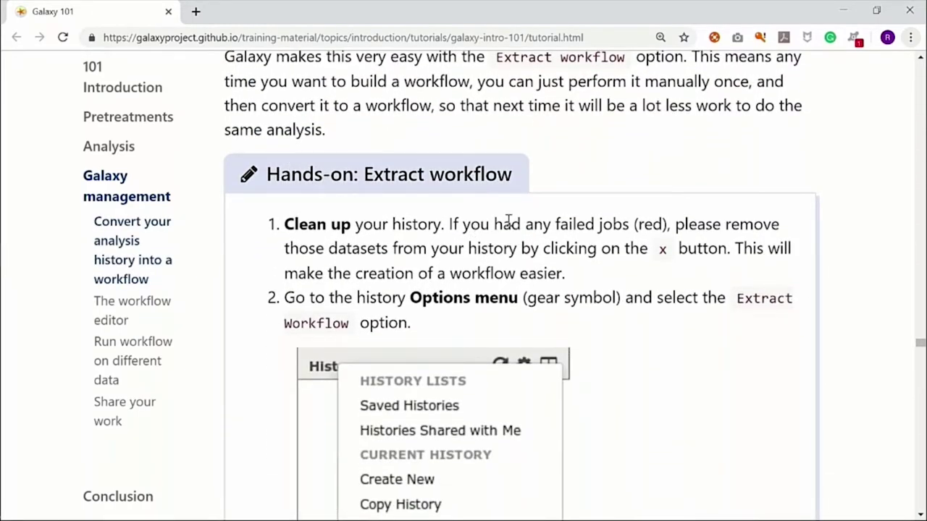
scroll(510, 219, "down", 1)
scroll(550, 177, "down", 2)
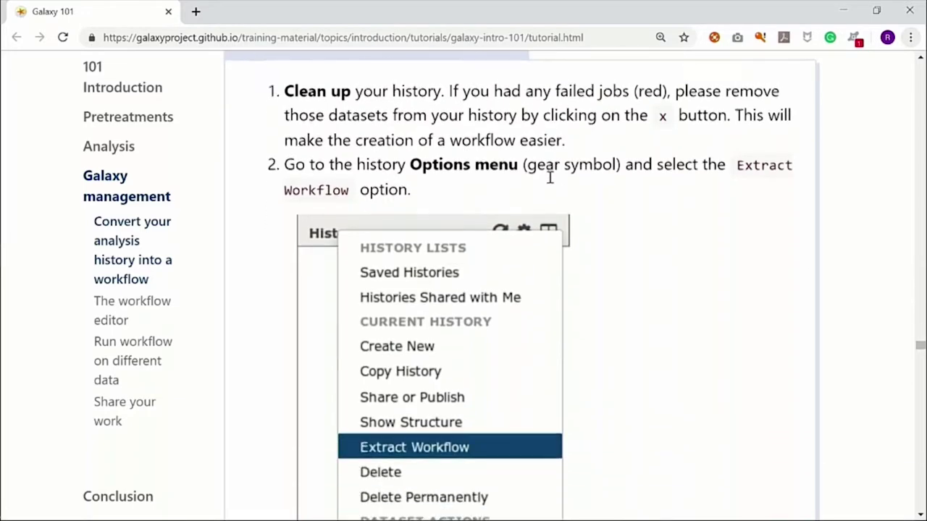
scroll(640, 232, "down", 3)
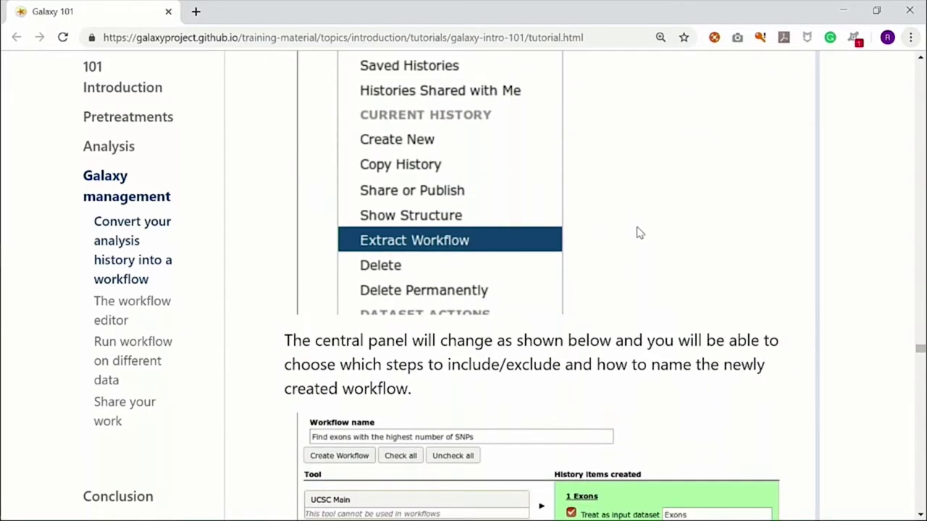
scroll(734, 241, "down", 1)
Step: Switch back to Galaxy and bring up the Extract Workflow form for the Galaxy_101 history
key("alt+Tab")
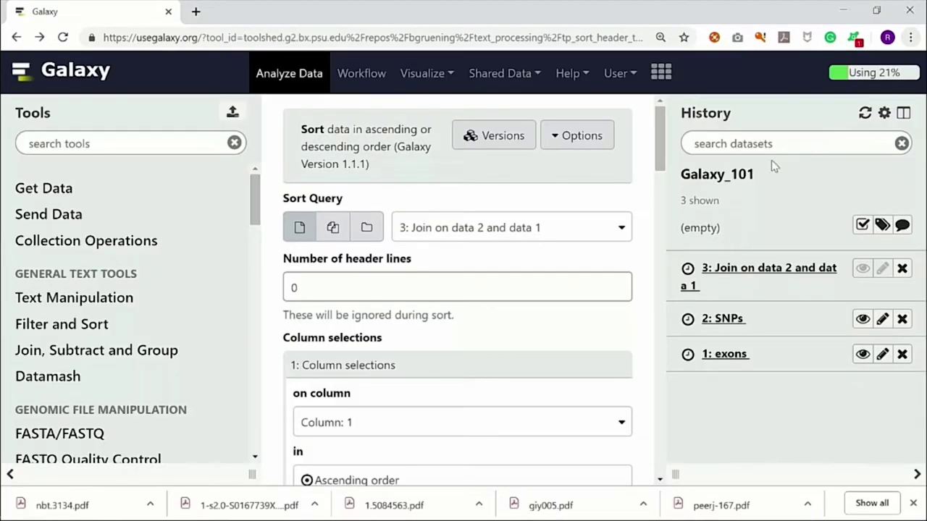
left_click(884, 113)
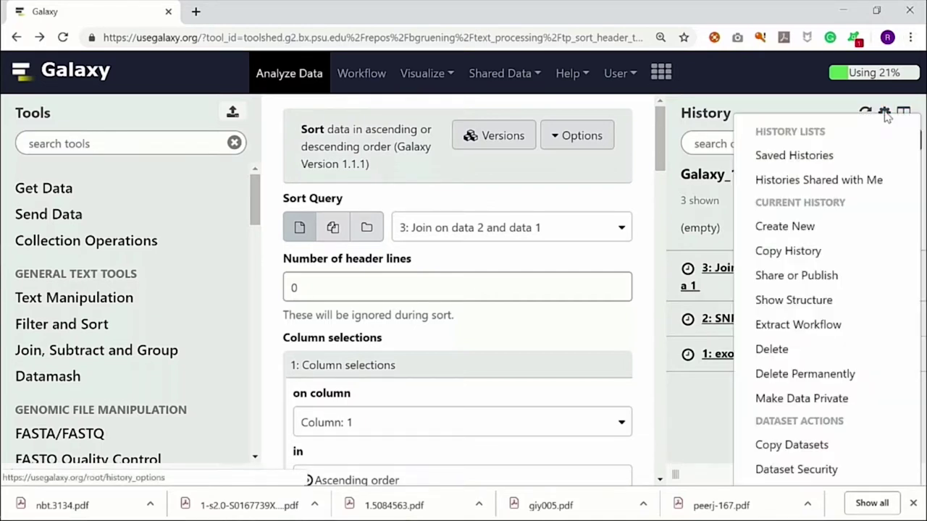
left_click(822, 325)
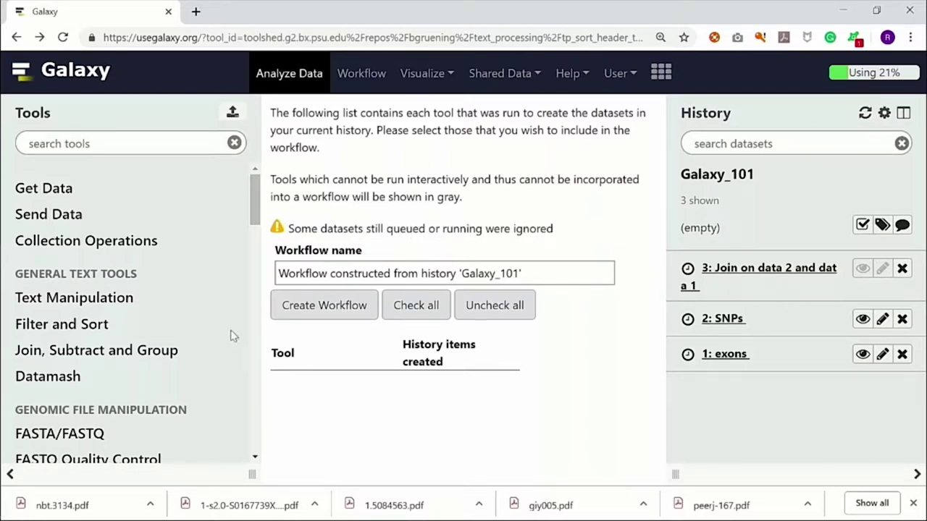
left_click(325, 314)
Step: Return to the tutorial and read how to choose the included steps, rename and create the workflow, and find it among your workflows
key("alt+Tab")
scroll(585, 367, "down", 3)
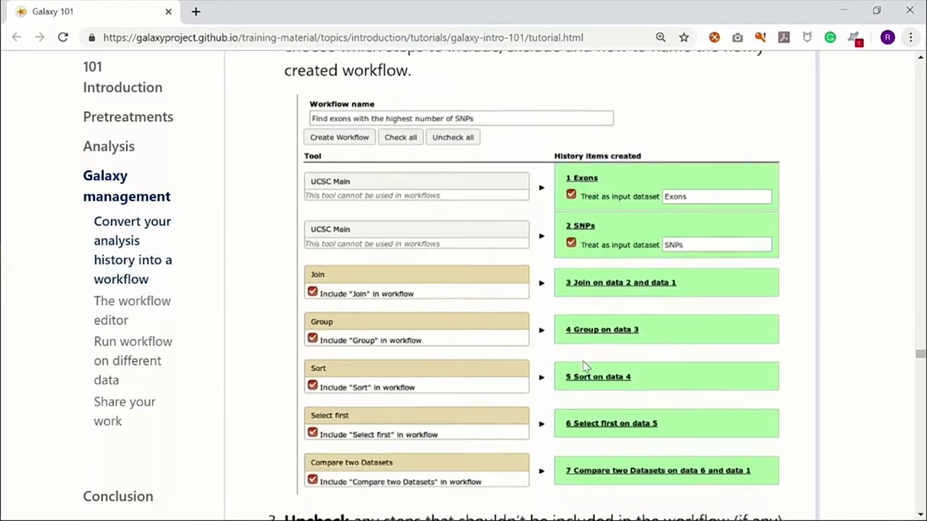
scroll(586, 367, "up", 1)
scroll(585, 367, "down", 1)
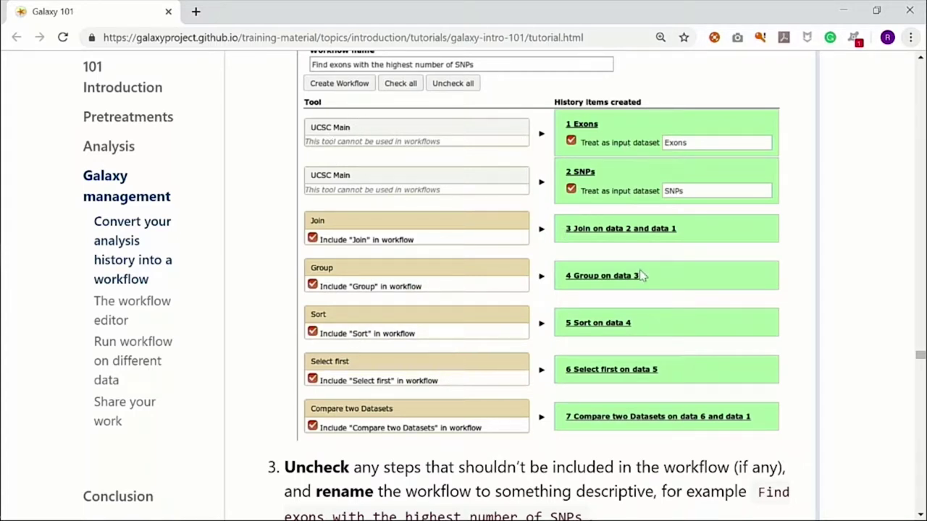
scroll(566, 147, "down", 1)
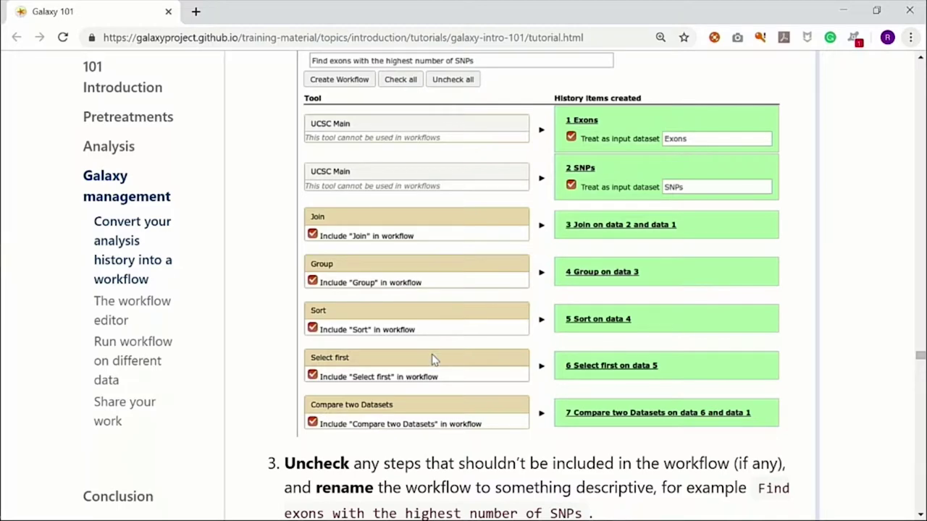
scroll(433, 360, "down", 2)
scroll(433, 360, "up", 1)
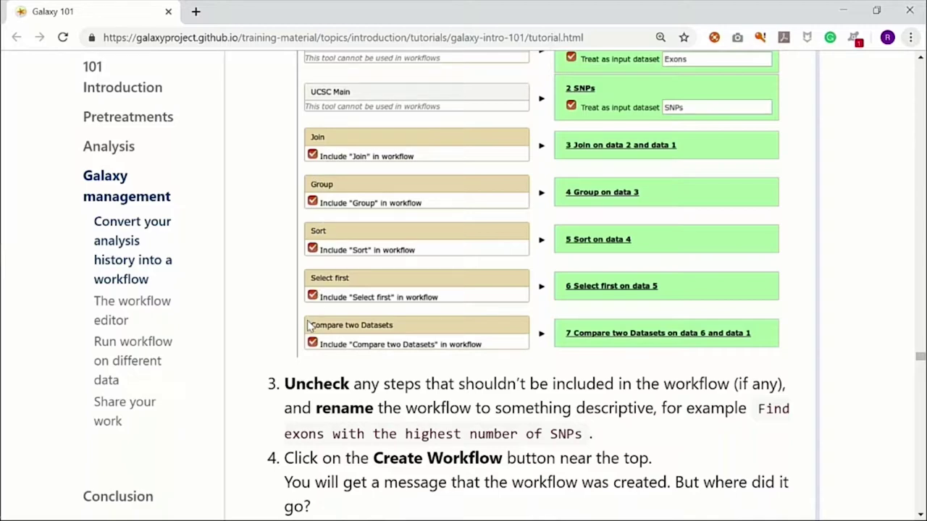
scroll(414, 360, "down", 1)
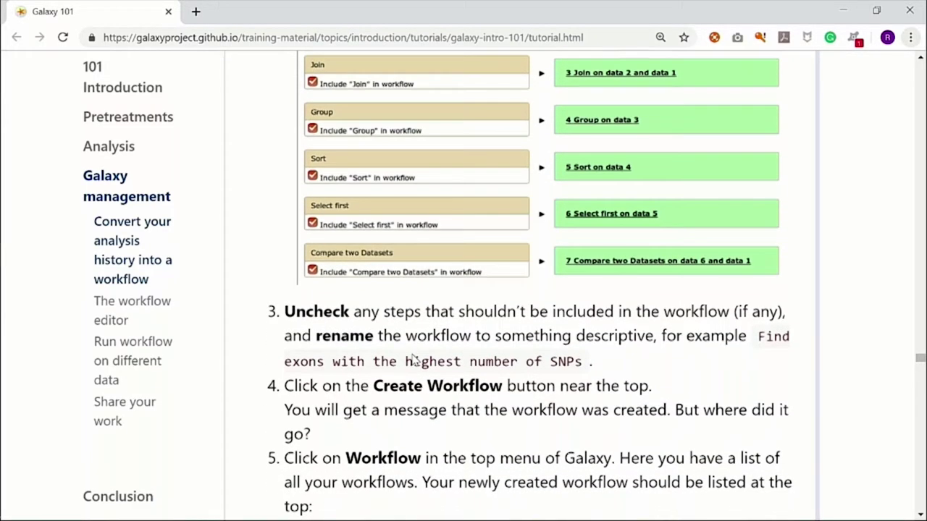
scroll(414, 360, "down", 1)
scroll(476, 245, "down", 2)
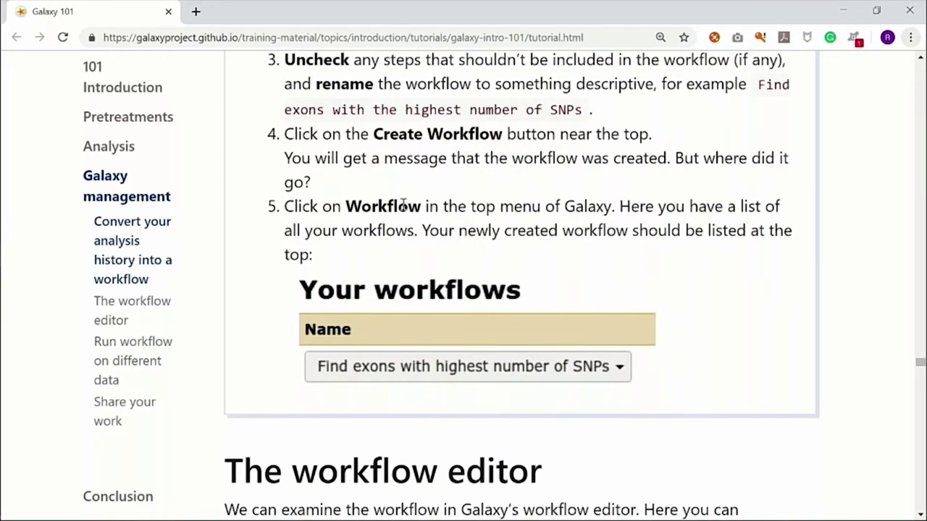
scroll(572, 166, "up", 8)
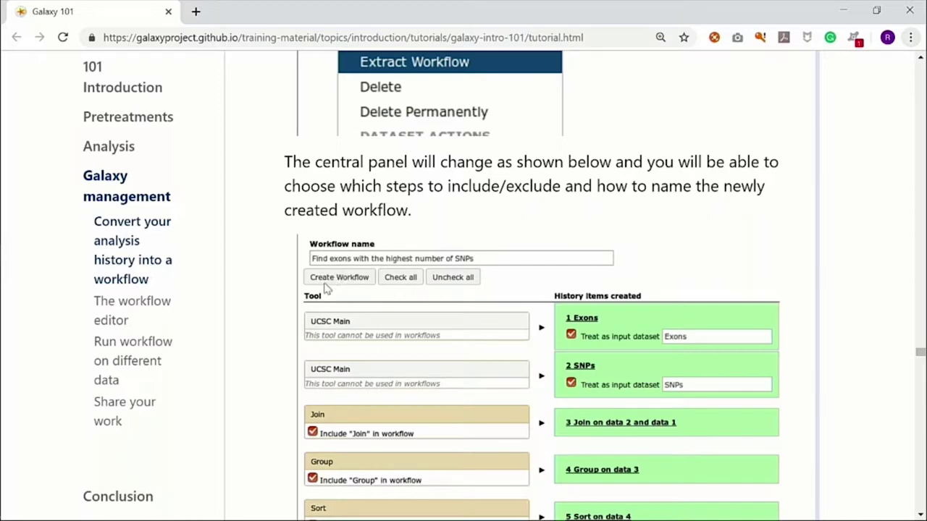
scroll(326, 289, "down", 9)
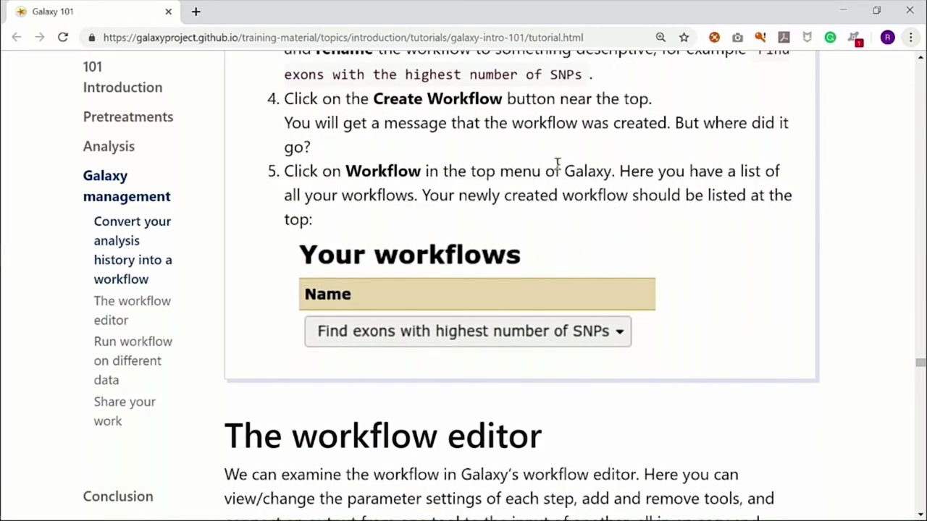
Step: Switch to Galaxy and open the saved workflow De picos a genes from the workflows at the end of the tool list
key("alt+Tab")
scroll(210, 338, "down", 20)
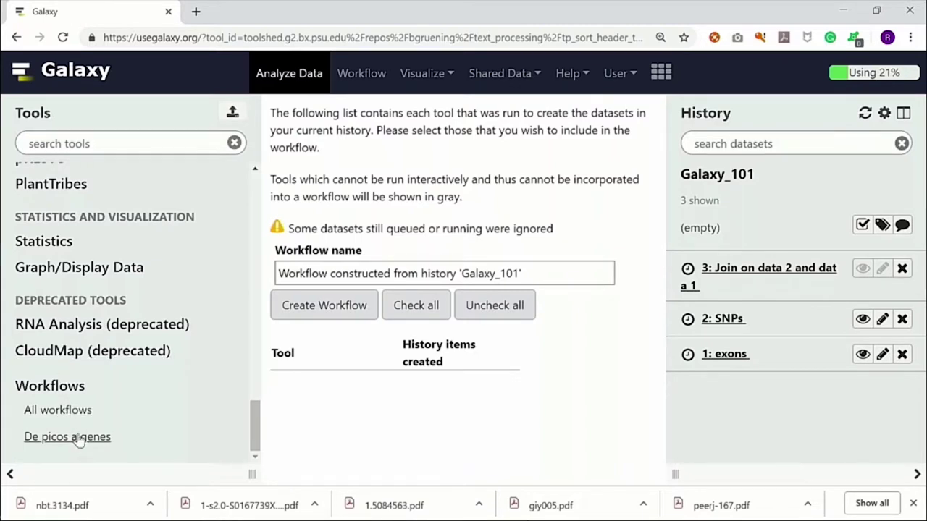
left_click(79, 437)
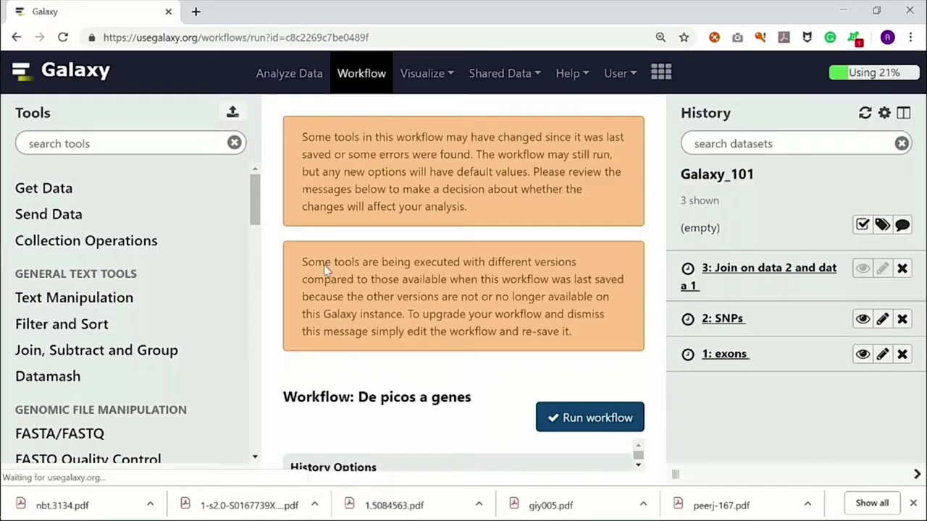
left_click_drag(259, 214, 252, 479)
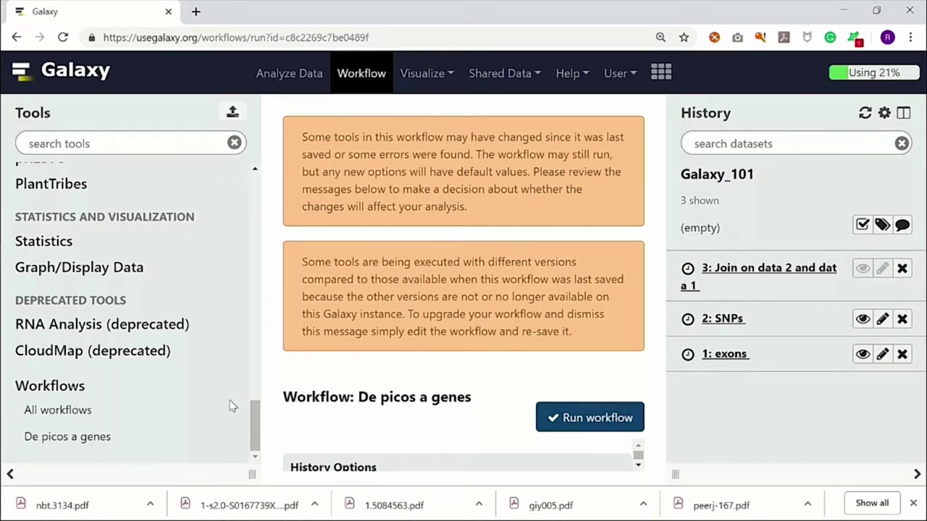
left_click(65, 444)
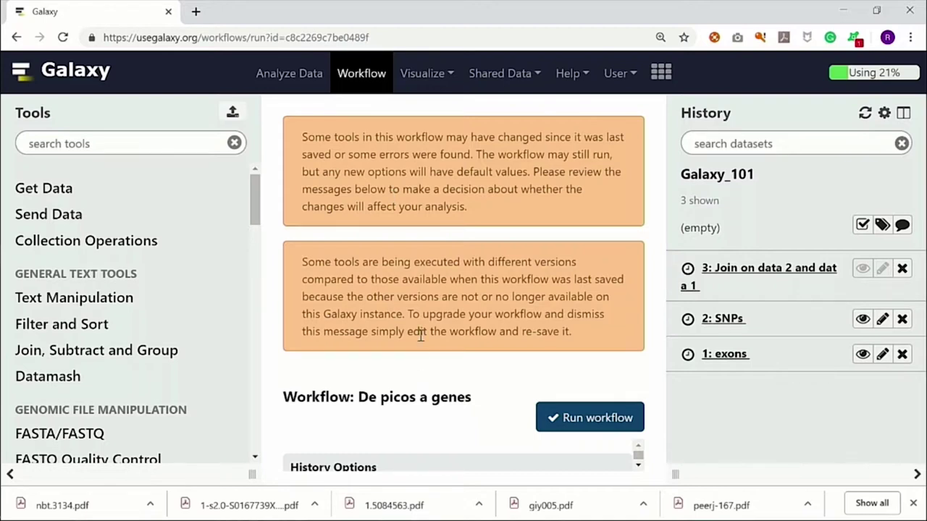
Step: Look at the first run settings of the De picos a genes workflow and close the browser's downloads bar
left_click(638, 466)
left_click(638, 465)
left_click(638, 465)
left_click(639, 465)
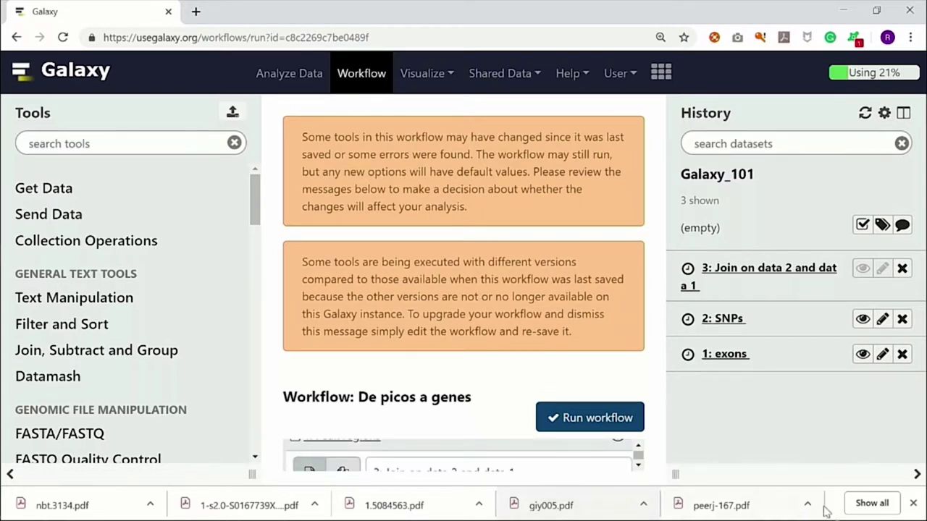
left_click(913, 504)
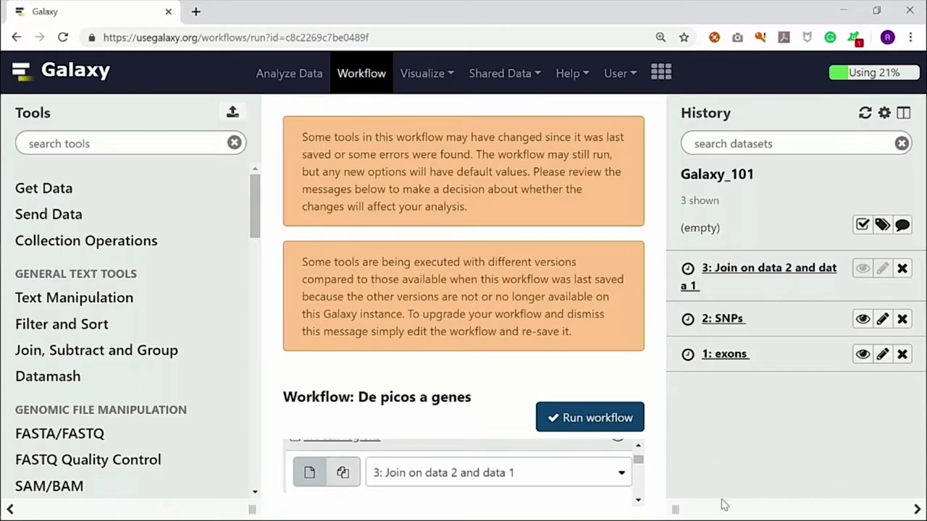
Step: Examine the workflow's run form from the history options and input datasets to the job post actions, and locate the saved workflows again
left_click(638, 499)
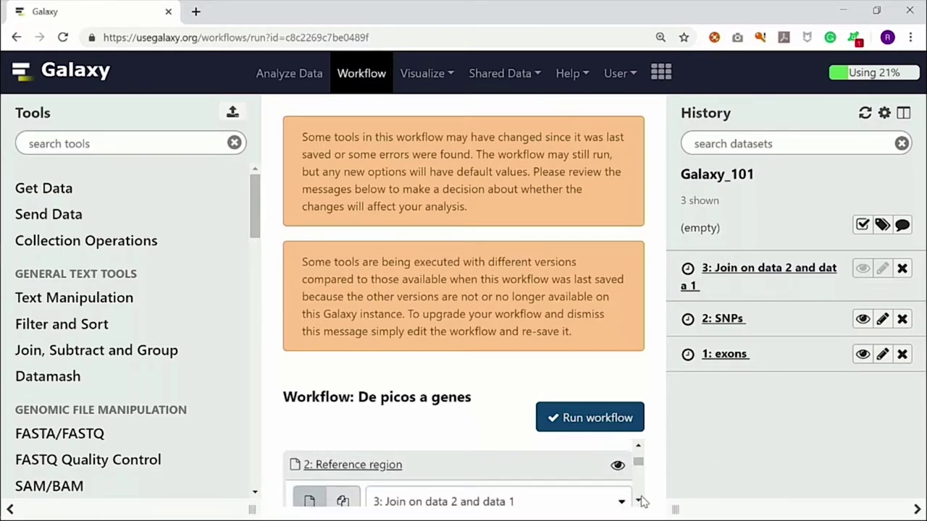
left_click(638, 447)
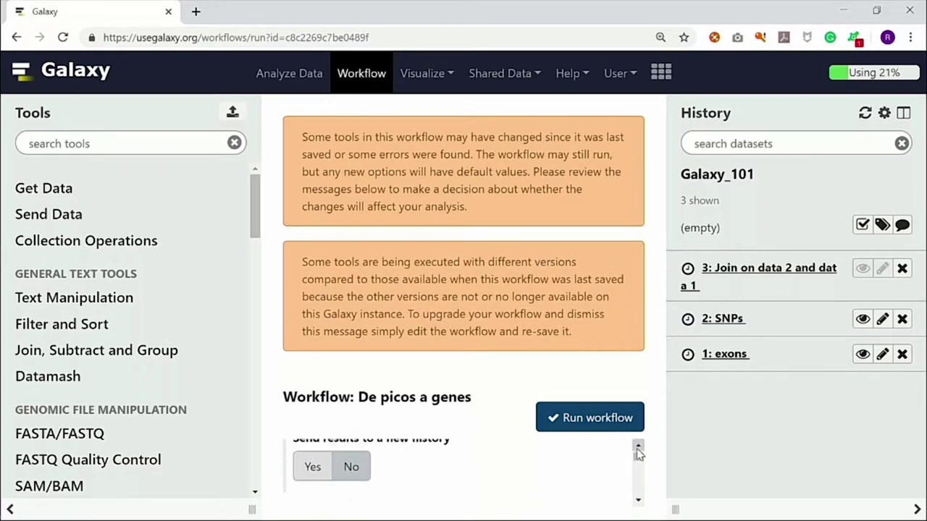
left_click(638, 500)
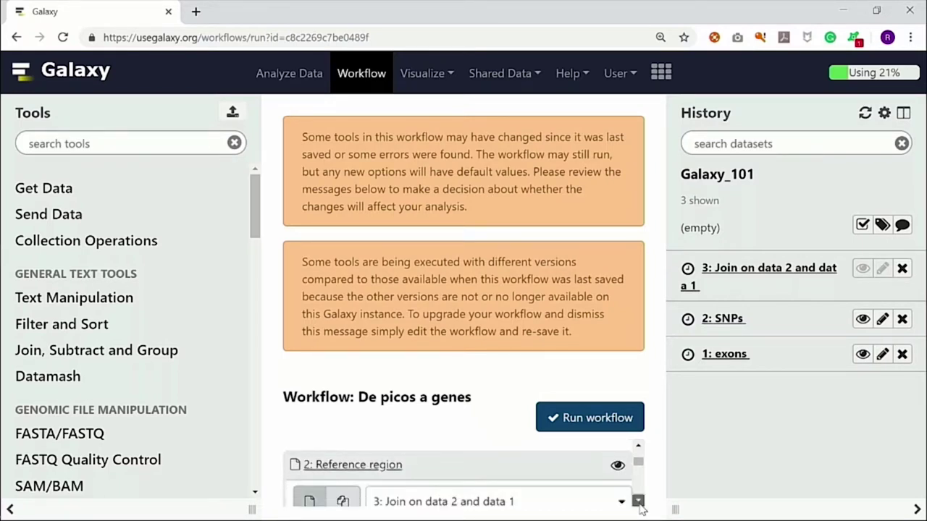
left_click(638, 500)
left_click(638, 500)
left_click(638, 500)
left_click(638, 500)
left_click(638, 499)
left_click(638, 500)
left_click(638, 500)
left_click(638, 499)
left_click(638, 500)
left_click(638, 499)
left_click(638, 499)
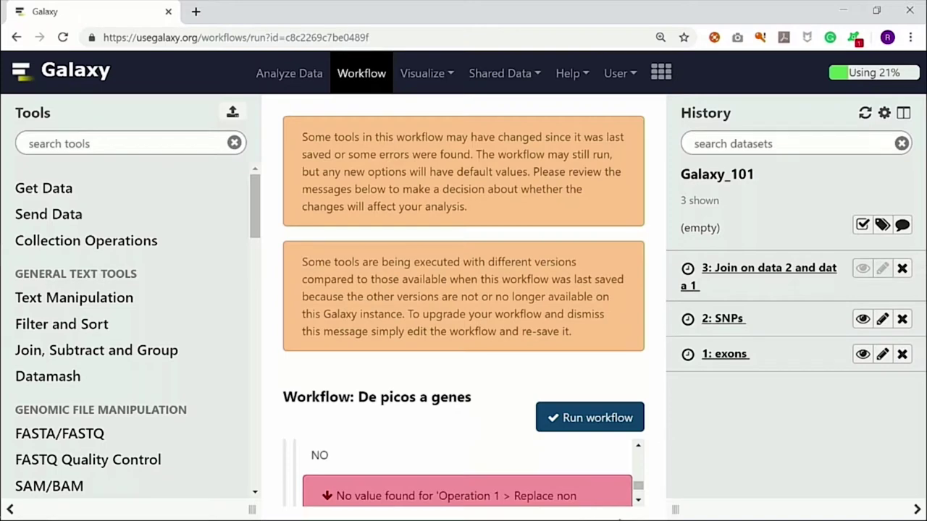
left_click(638, 500)
left_click(638, 499)
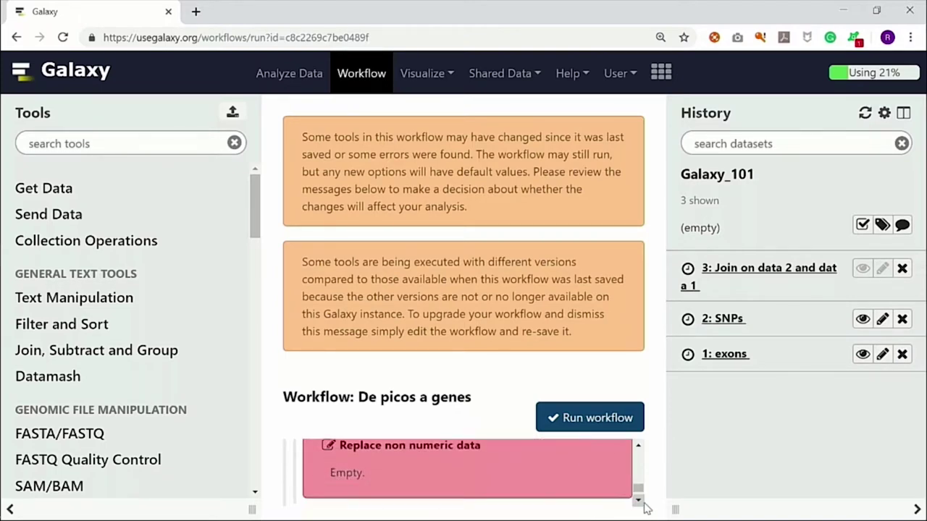
left_click(639, 500)
left_click(638, 500)
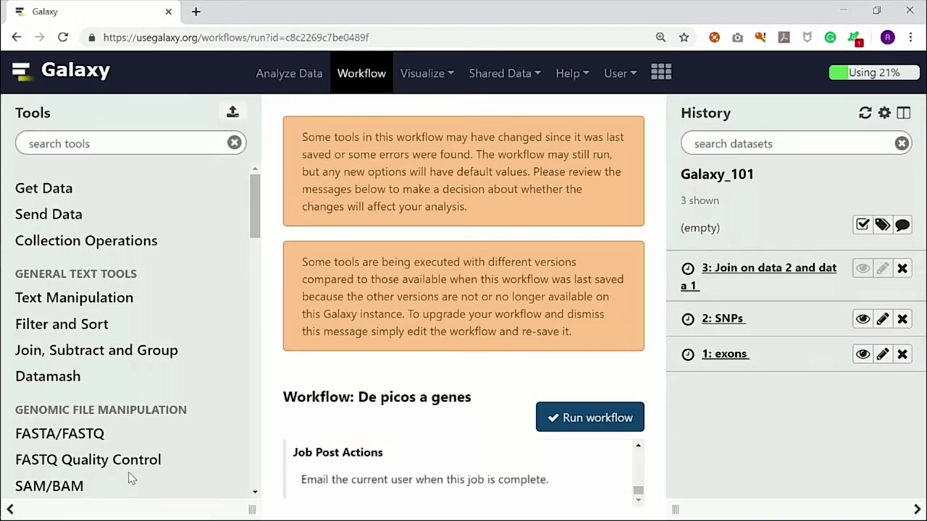
scroll(130, 477, "down", 15)
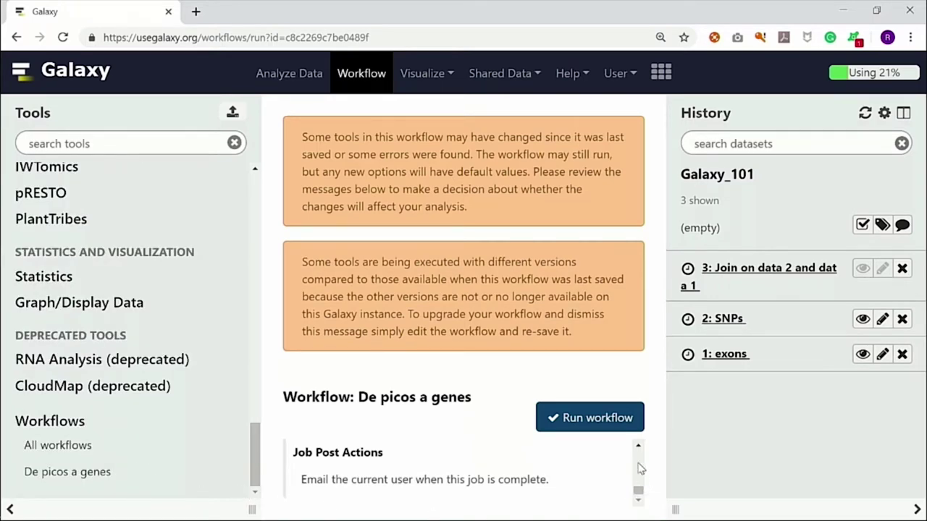
Step: Switch to the tutorial and read the workflow editor section on opening a workflow's options and choosing Edit
key("alt+Tab")
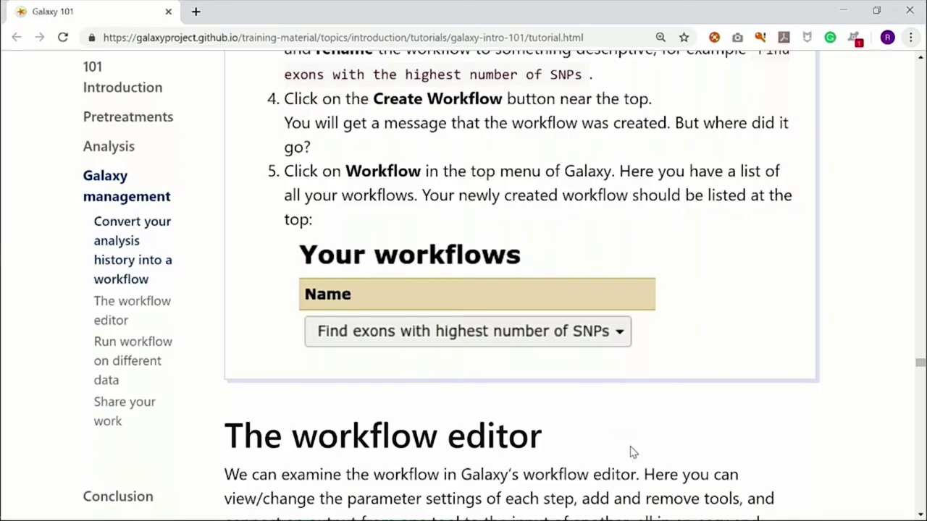
scroll(650, 412, "down", 4)
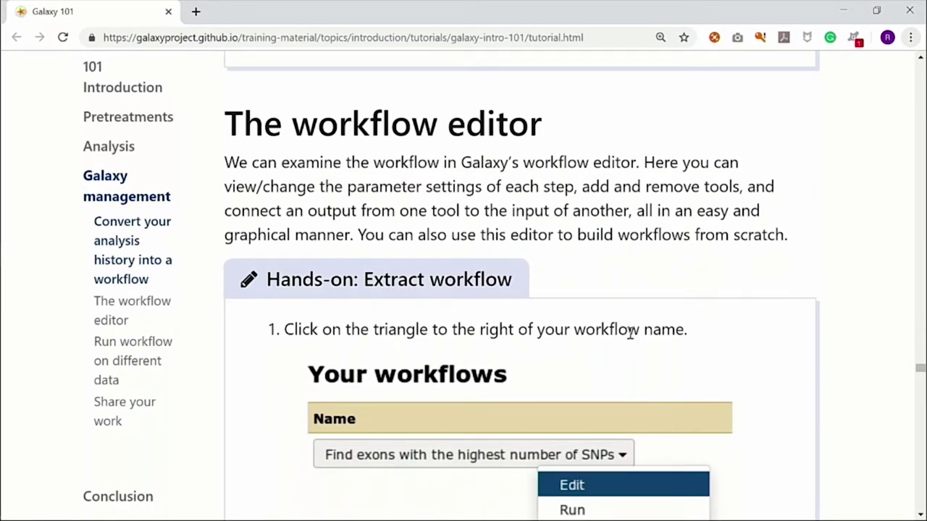
scroll(631, 335, "down", 2)
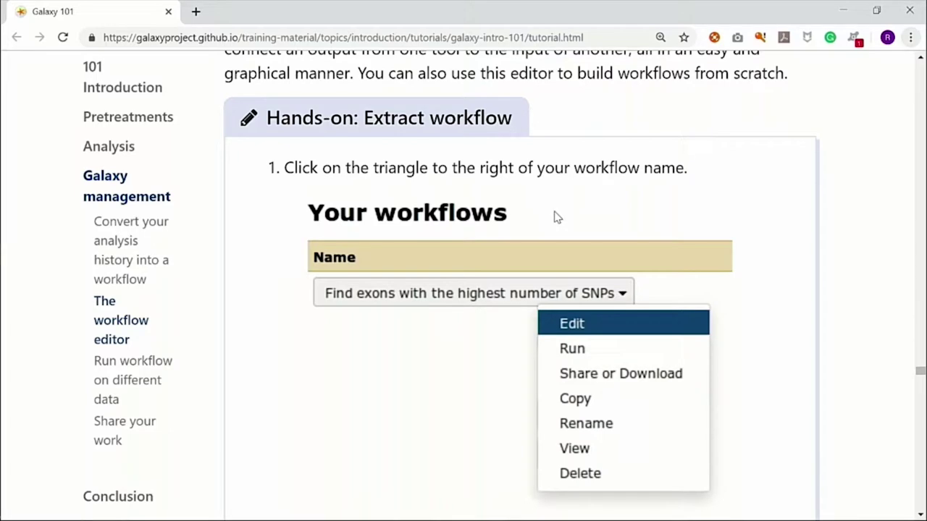
scroll(683, 196, "down", 1)
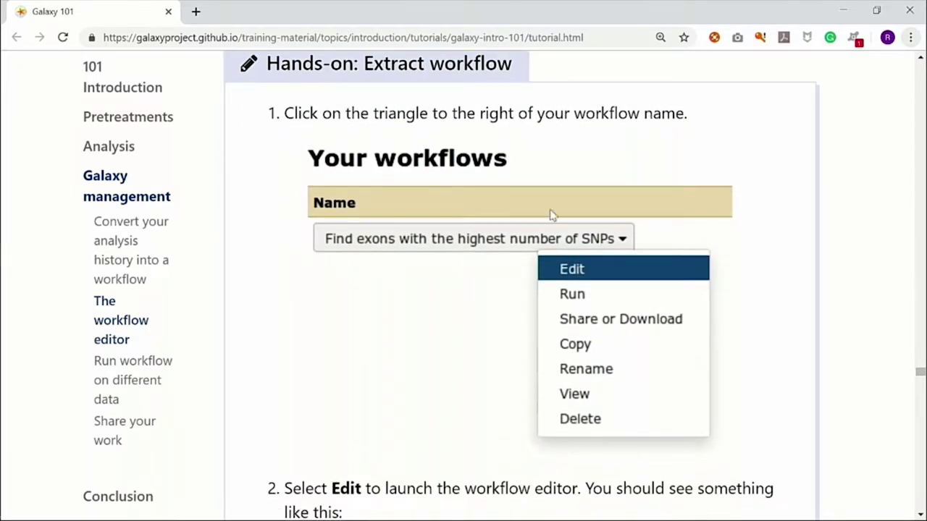
Step: Read the tutorial's workflow editor example and the tip on hiding intermediate steps by marking output datasets with the asterisk
scroll(646, 337, "down", 5)
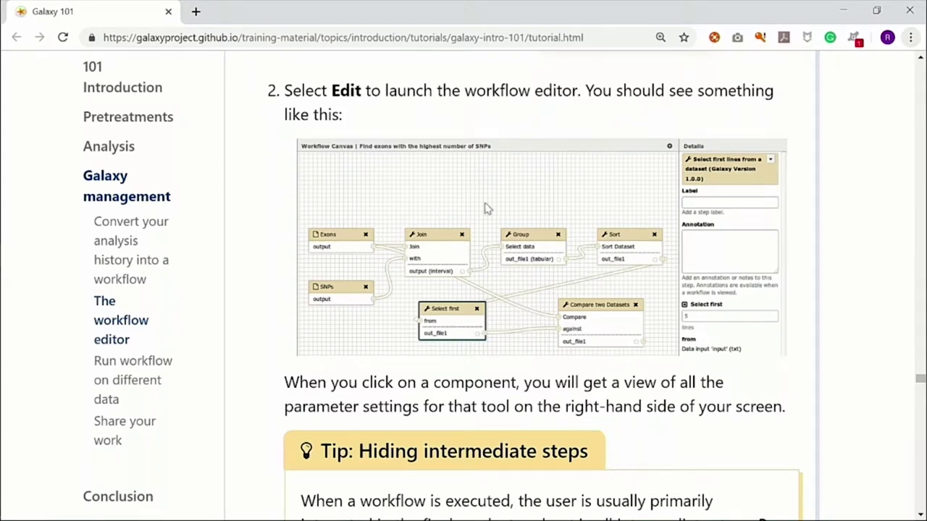
scroll(422, 216, "down", 1)
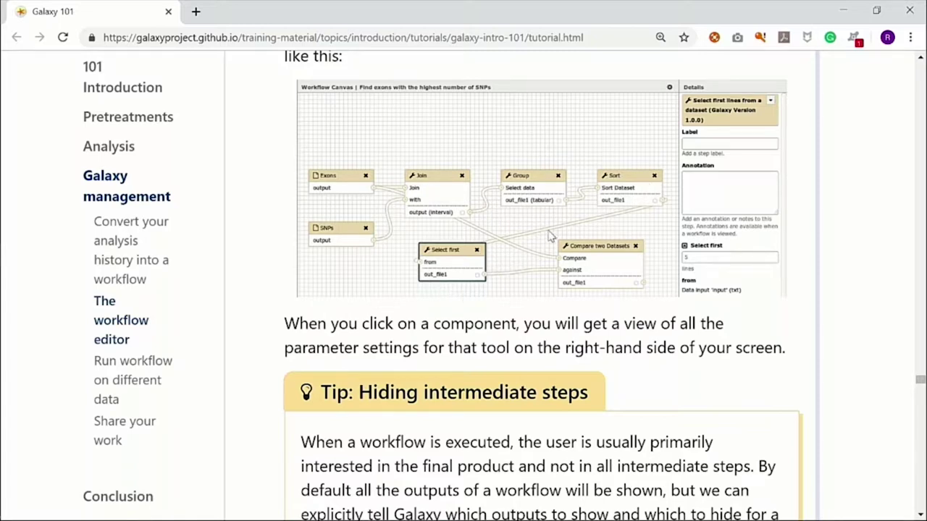
scroll(608, 210, "down", 2)
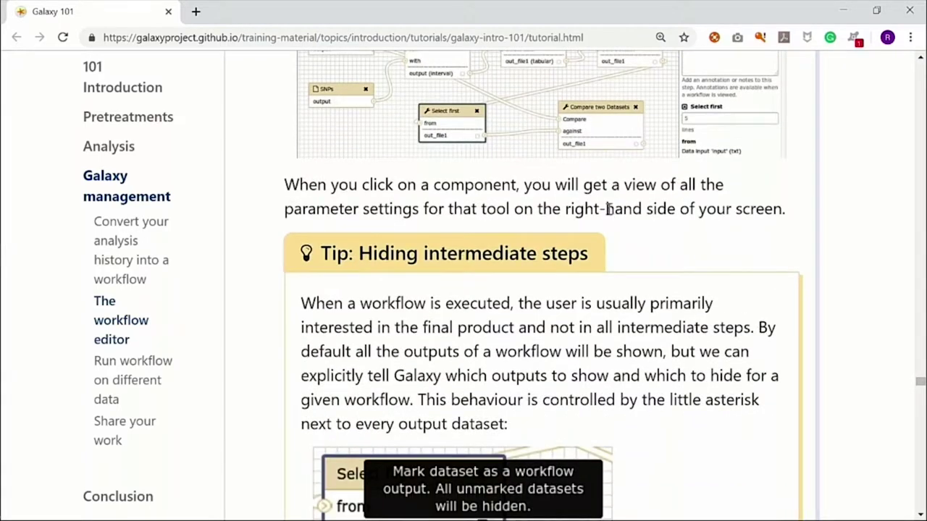
scroll(595, 357, "down", 1)
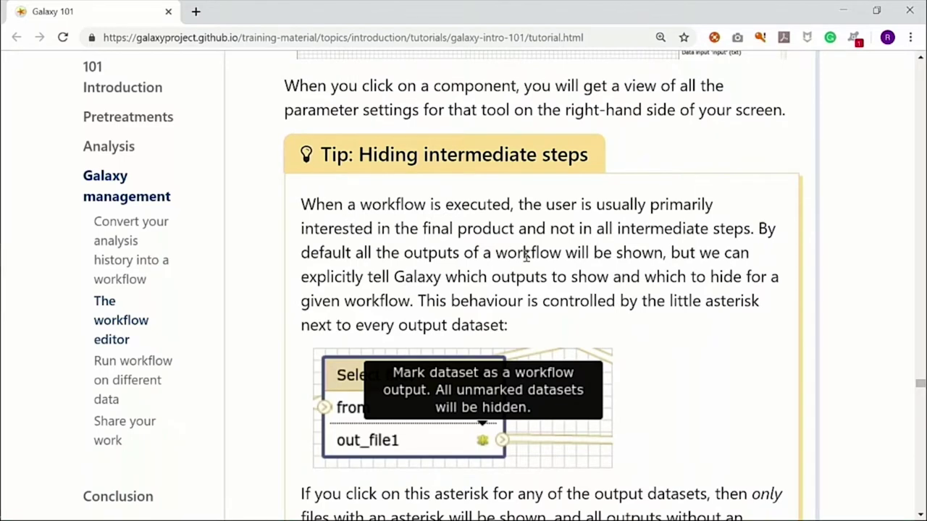
scroll(527, 259, "up", 1)
scroll(527, 259, "down", 2)
scroll(527, 259, "down", 2)
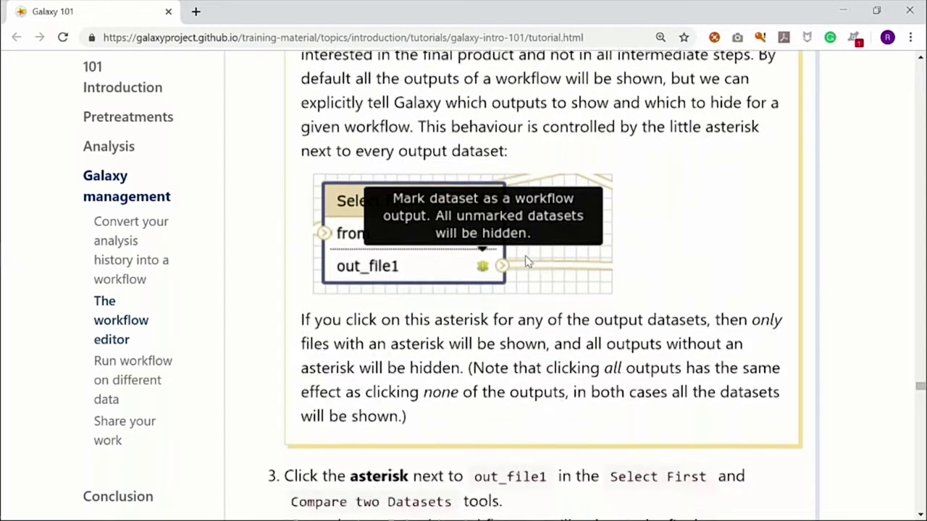
scroll(532, 310, "down", 2)
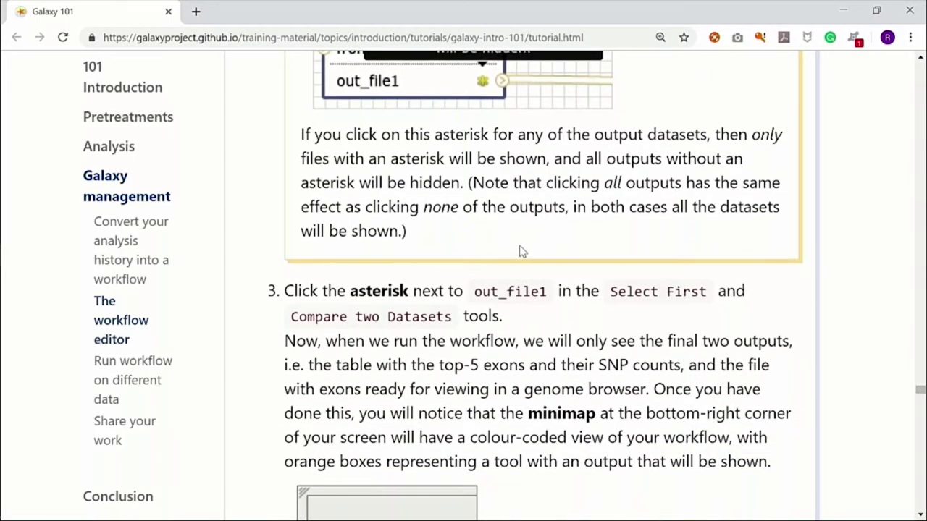
Step: Read the instructions on marking the Select First and Compare two Datasets outputs, the minimap, and labelling the input datasets
scroll(525, 253, "down", 3)
scroll(535, 259, "down", 5)
scroll(535, 258, "up", 3)
scroll(533, 259, "up", 4)
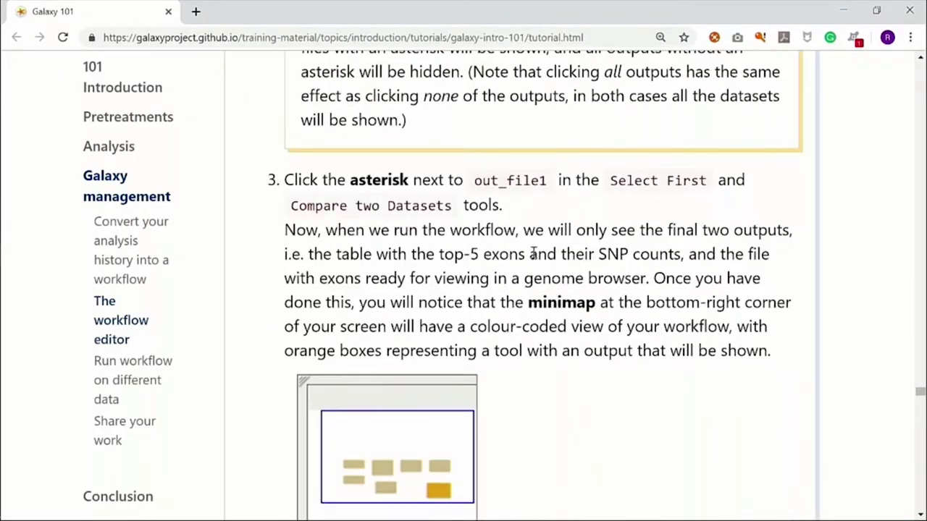
scroll(534, 254, "down", 2)
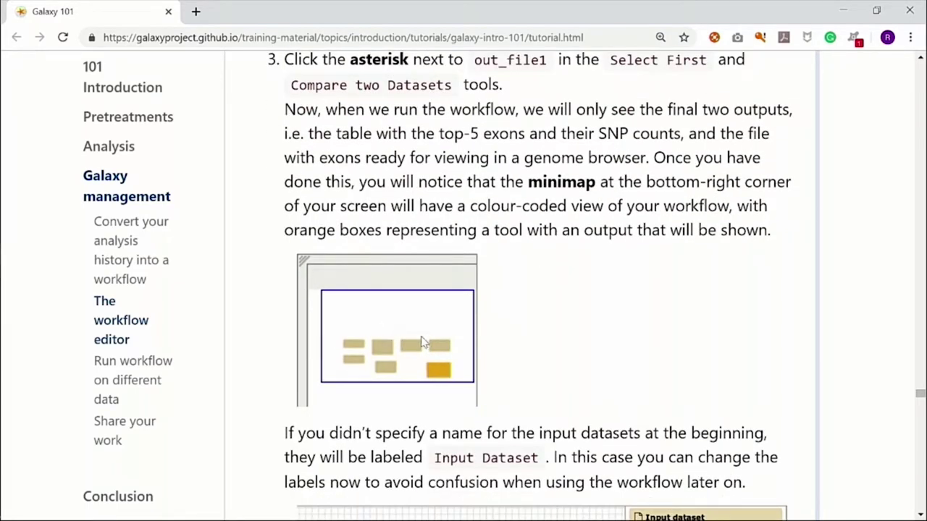
scroll(605, 384, "down", 3)
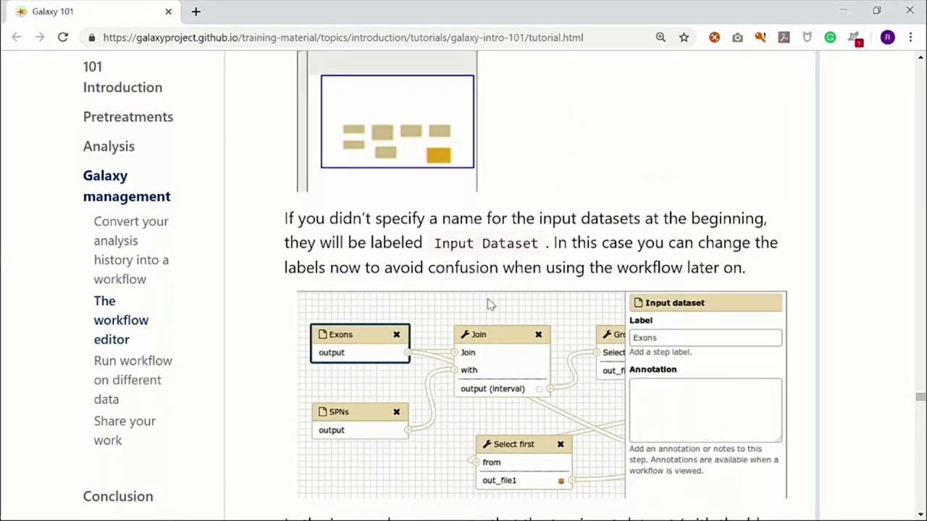
scroll(423, 269, "down", 2)
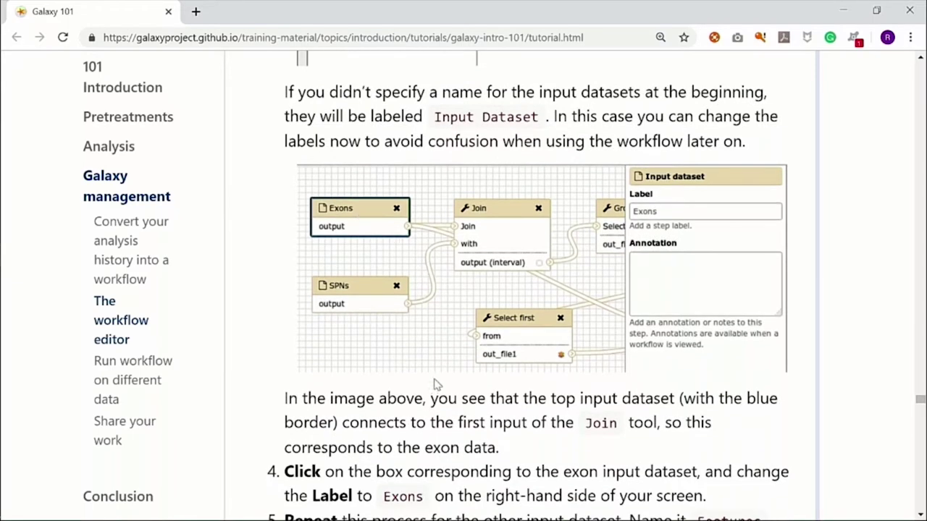
scroll(480, 298, "down", 2)
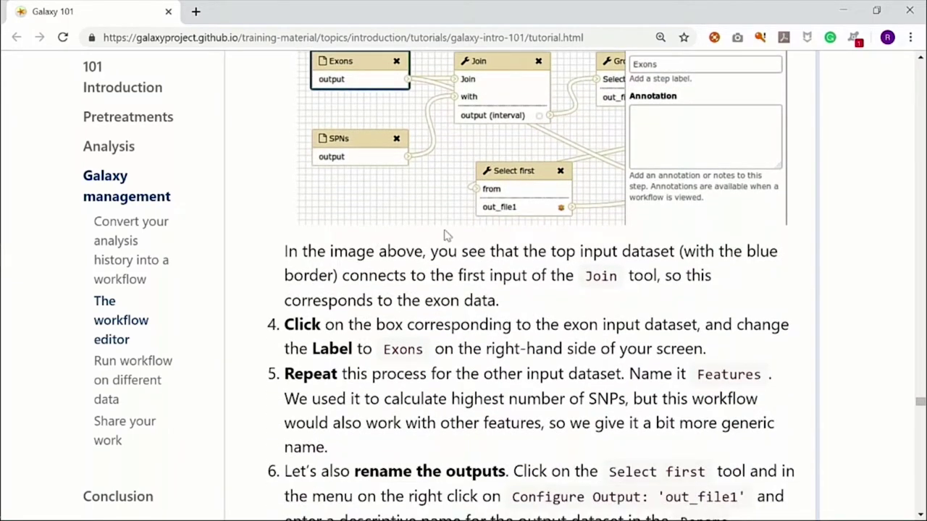
Step: Read how to rename the workflow outputs, save the workflow, return to the analysis view and validate the workflow
scroll(499, 268, "down", 2)
scroll(499, 269, "down", 3)
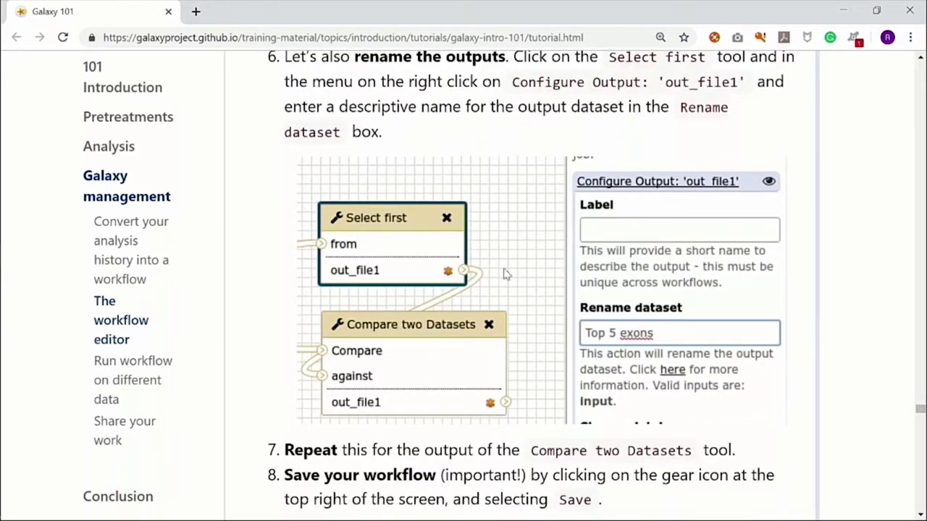
scroll(499, 271, "down", 2)
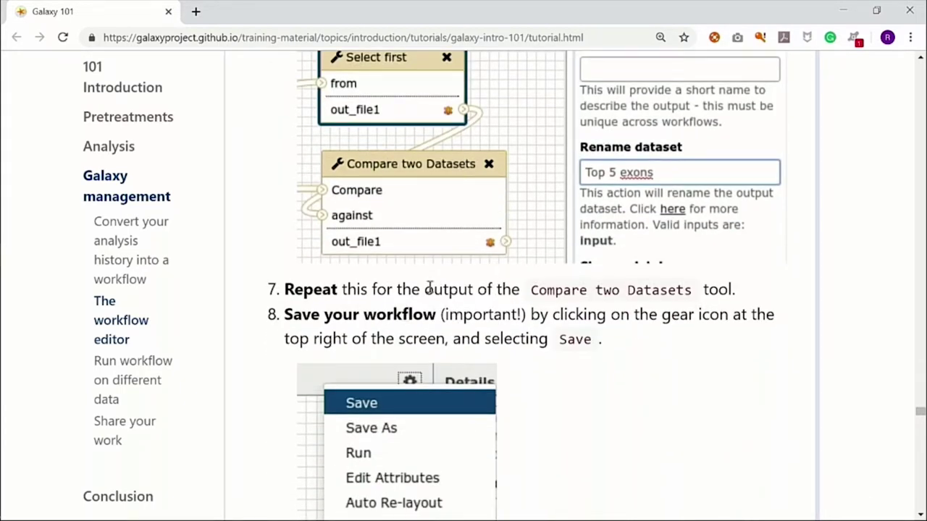
scroll(433, 297, "down", 2)
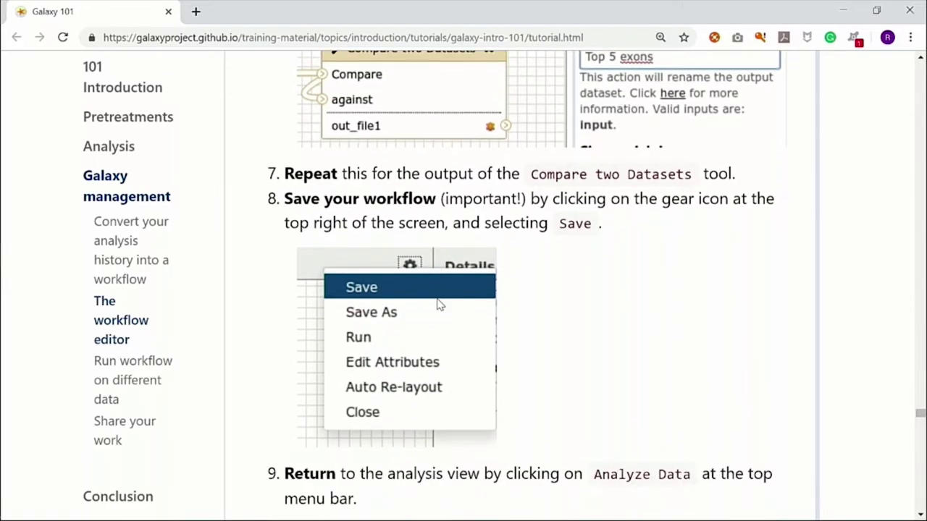
scroll(643, 304, "down", 4)
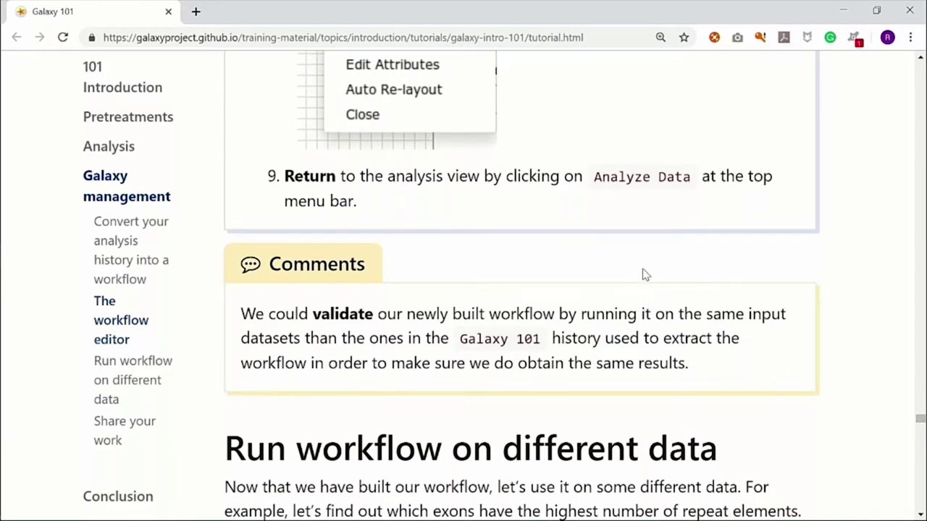
scroll(644, 274, "down", 3)
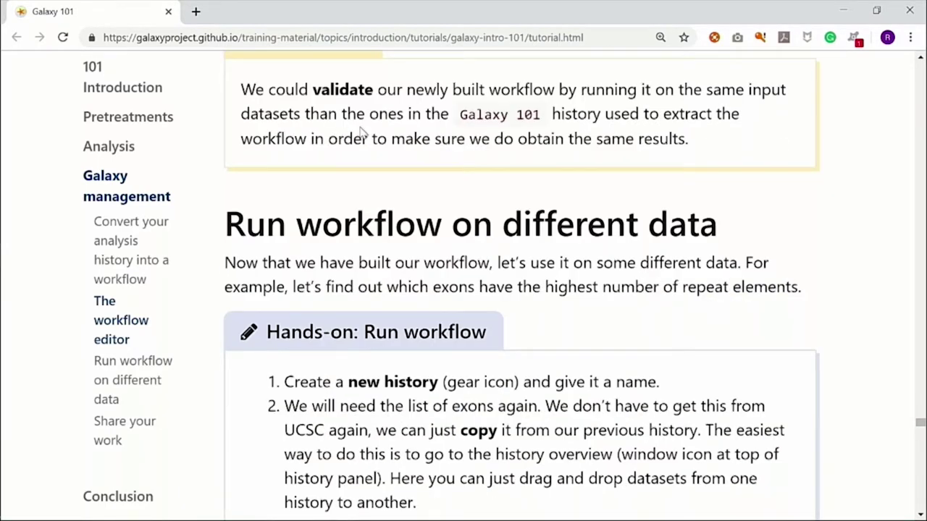
scroll(364, 137, "up", 4)
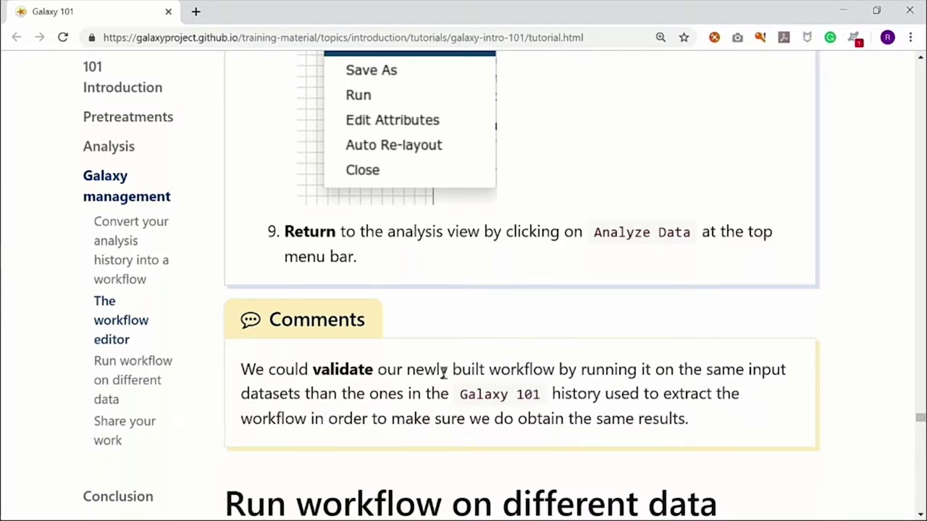
Step: Read the start of Run workflow on different data, covering the new history, copying the exons and getting repeats from UCSC
scroll(444, 371, "down", 5)
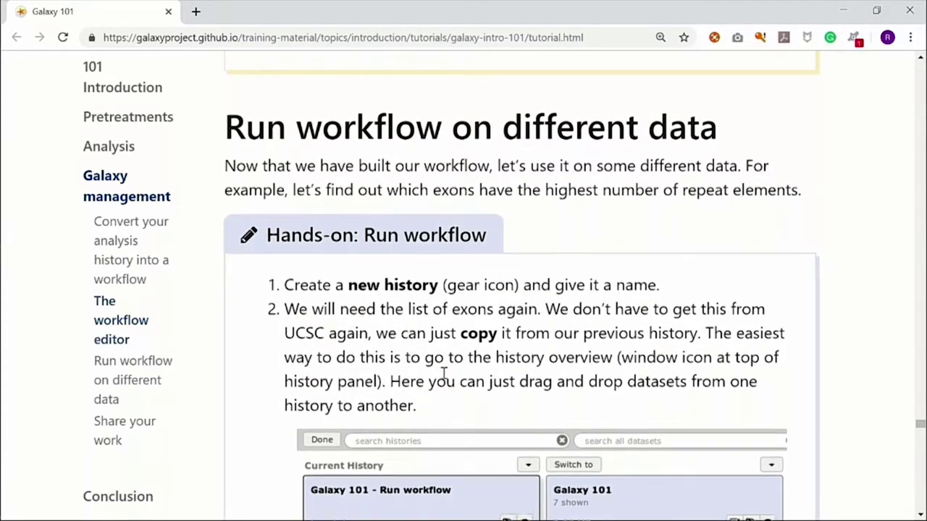
scroll(713, 300, "down", 1)
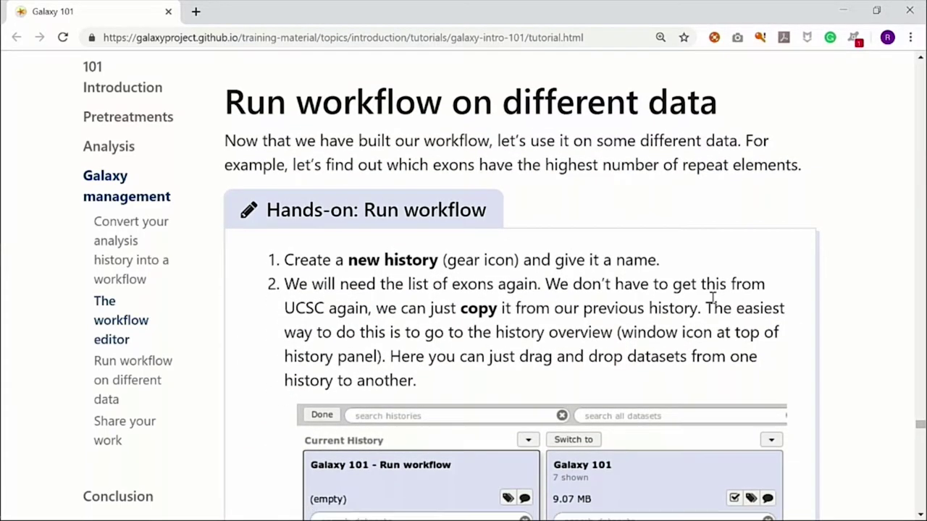
scroll(695, 304, "down", 1)
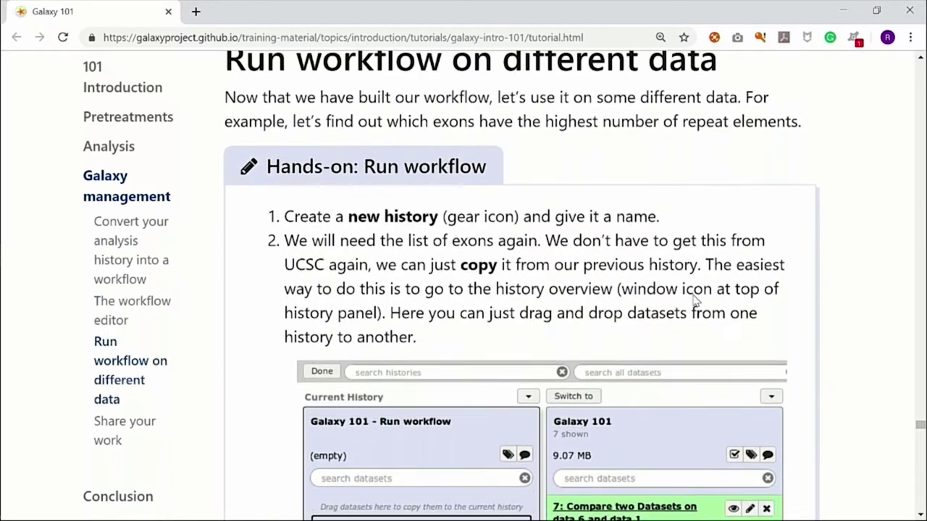
scroll(627, 293, "down", 1)
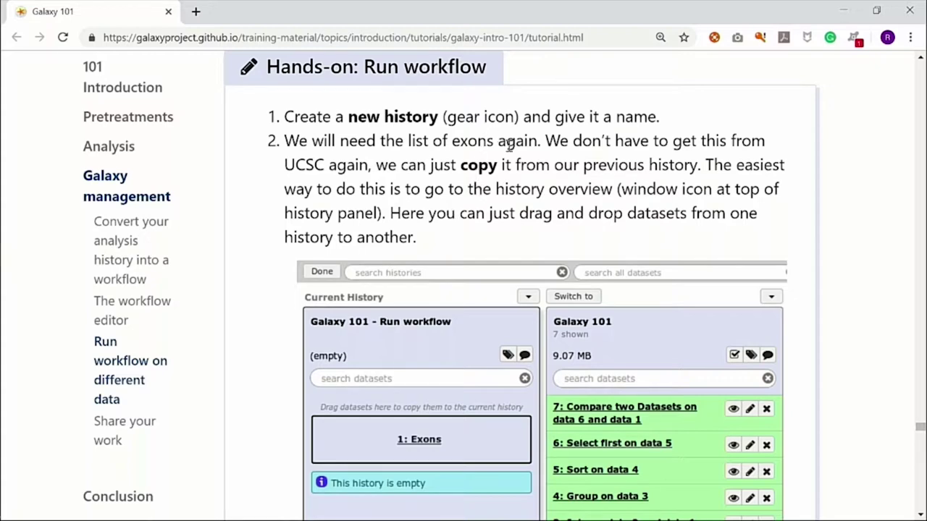
scroll(509, 145, "down", 1)
scroll(525, 244, "down", 3)
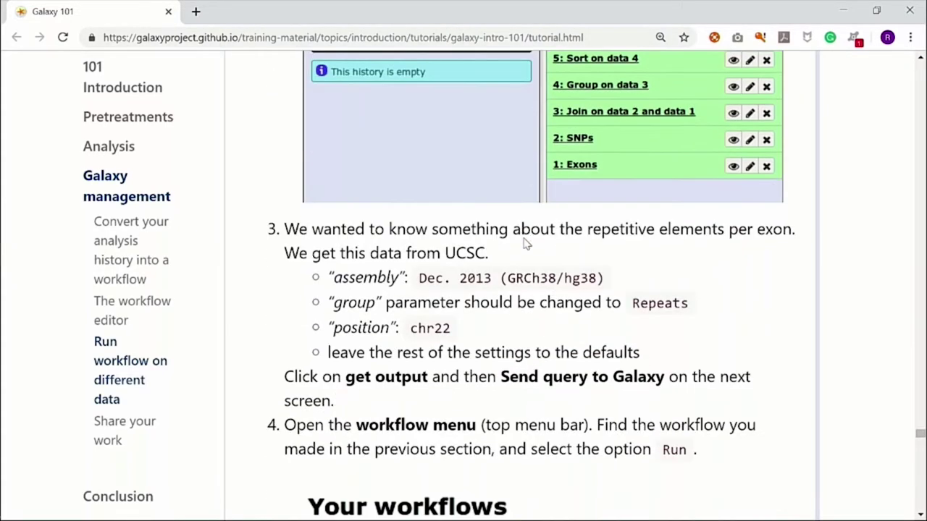
scroll(561, 224, "down", 1)
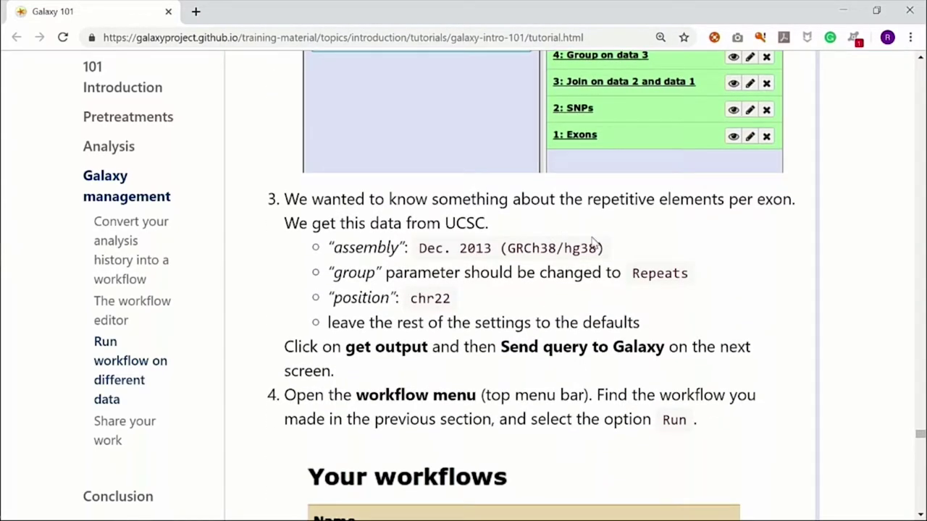
scroll(434, 128, "down", 1)
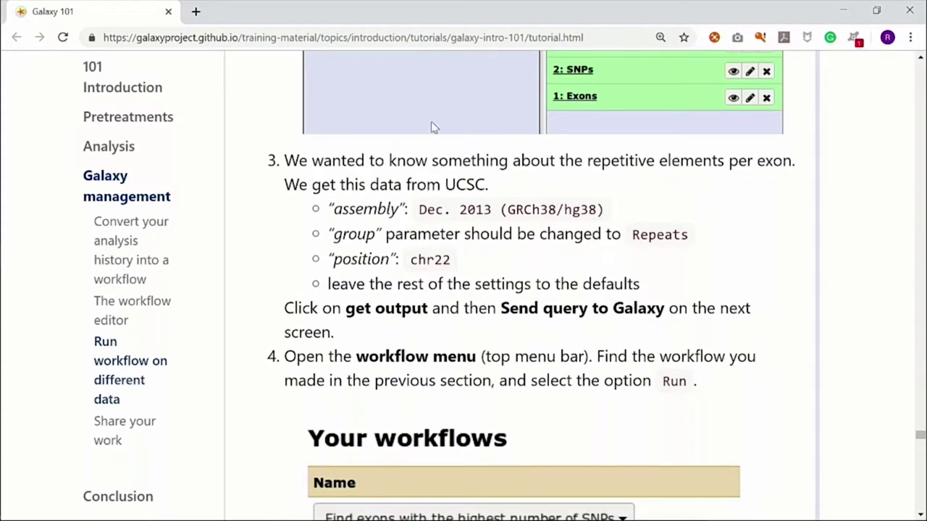
Step: Read the instructions for running the saved workflow and examine the example run form with its Exons and Features inputs
scroll(604, 279, "down", 2)
scroll(605, 278, "down", 4)
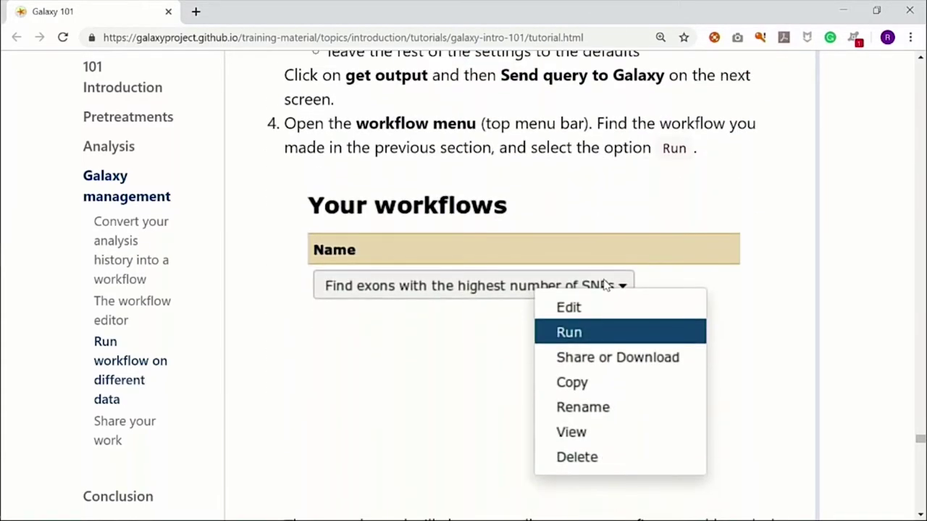
scroll(606, 282, "down", 3)
scroll(605, 284, "down", 8)
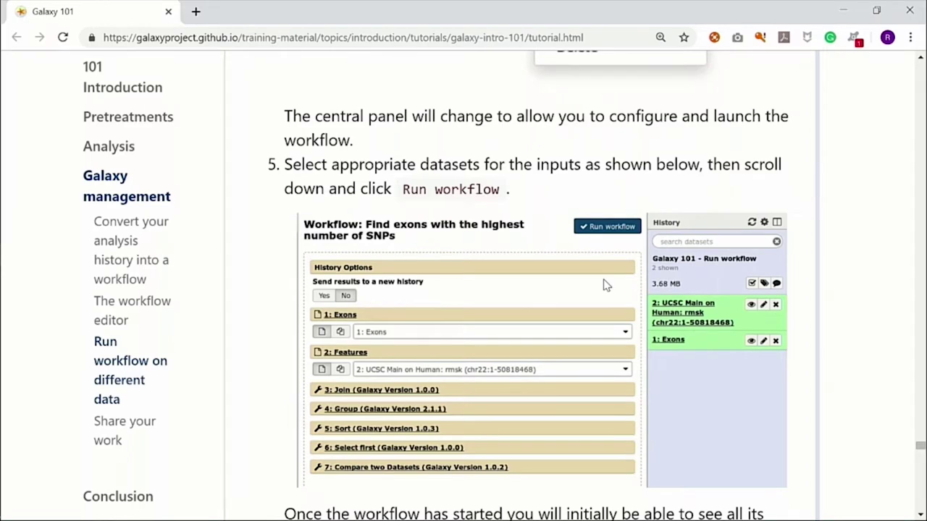
scroll(606, 284, "down", 4)
scroll(606, 285, "up", 7)
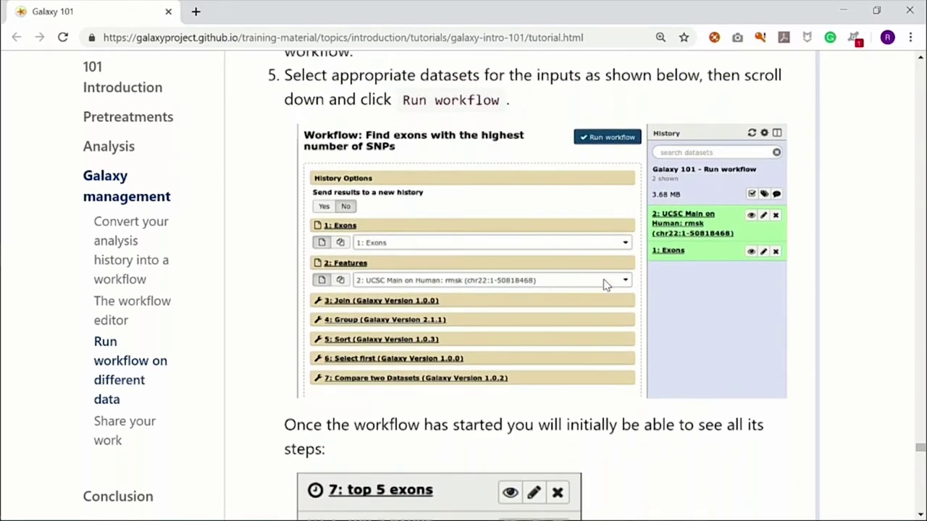
scroll(605, 285, "down", 4)
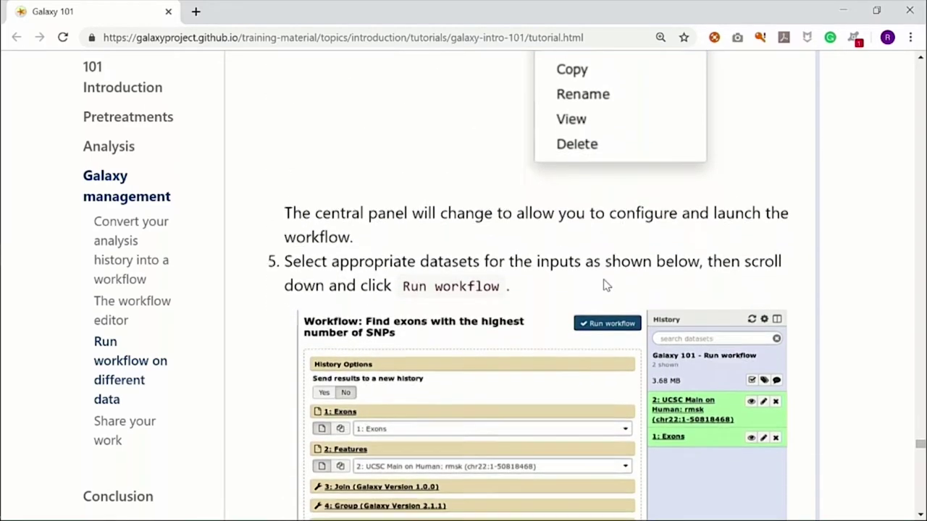
scroll(606, 285, "down", 6)
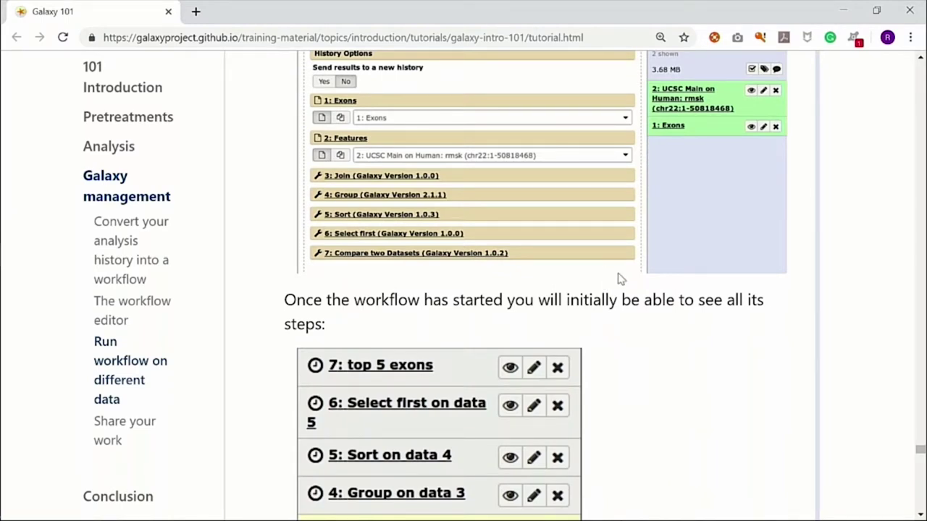
Step: Examine the example history of a started workflow and the comment on unhiding hidden intermediate datasets
scroll(632, 267, "down", 4)
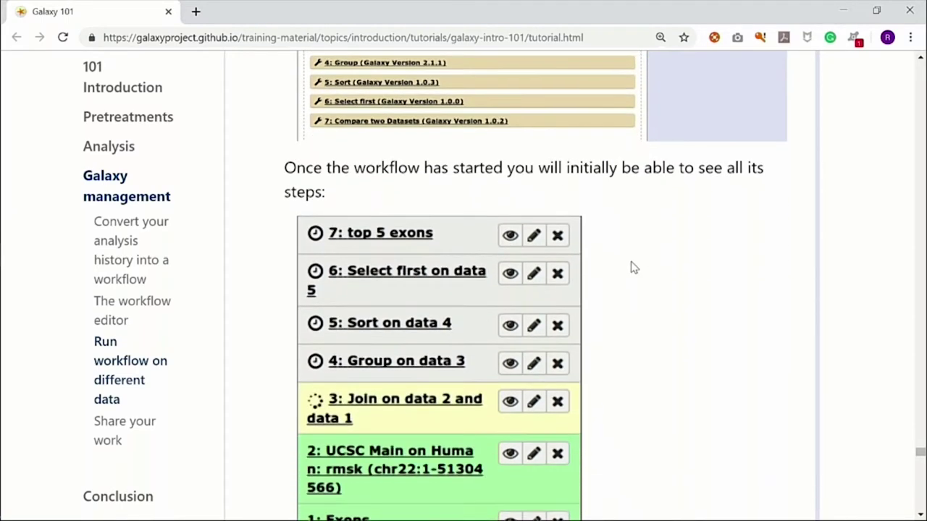
scroll(663, 281, "down", 1)
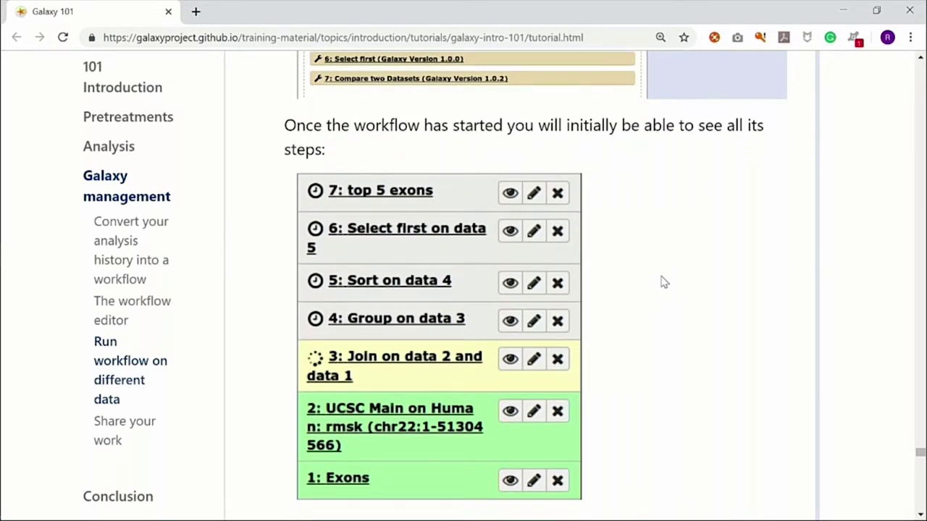
scroll(662, 282, "down", 2)
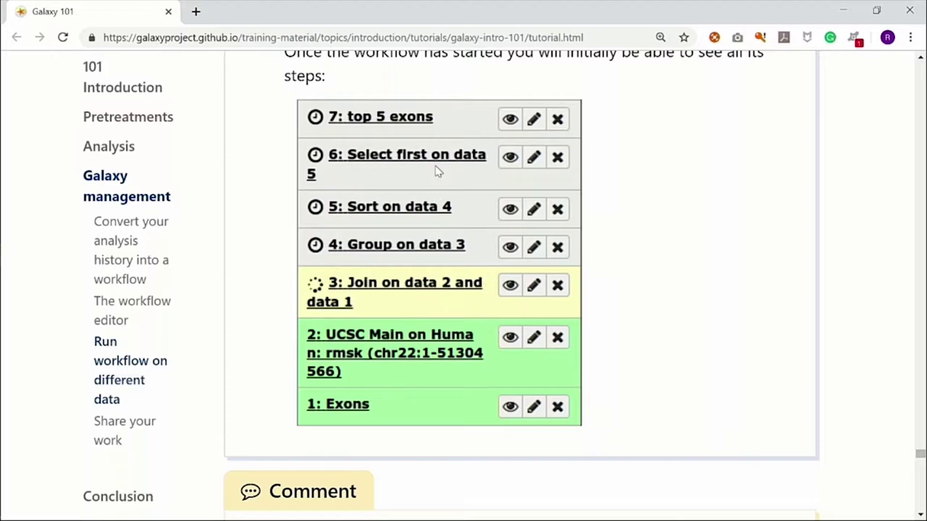
scroll(467, 290, "down", 1)
scroll(466, 290, "up", 1)
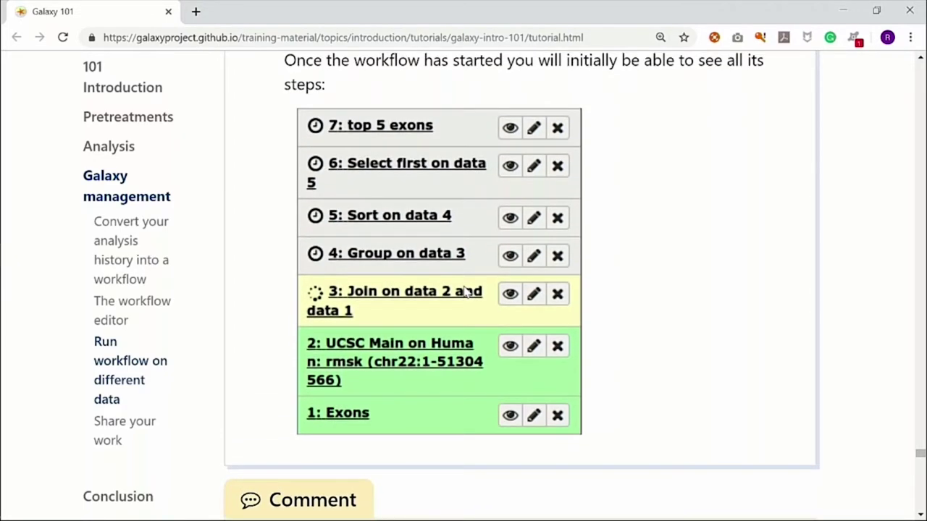
scroll(446, 378, "down", 2)
scroll(447, 380, "down", 1)
scroll(447, 380, "up", 2)
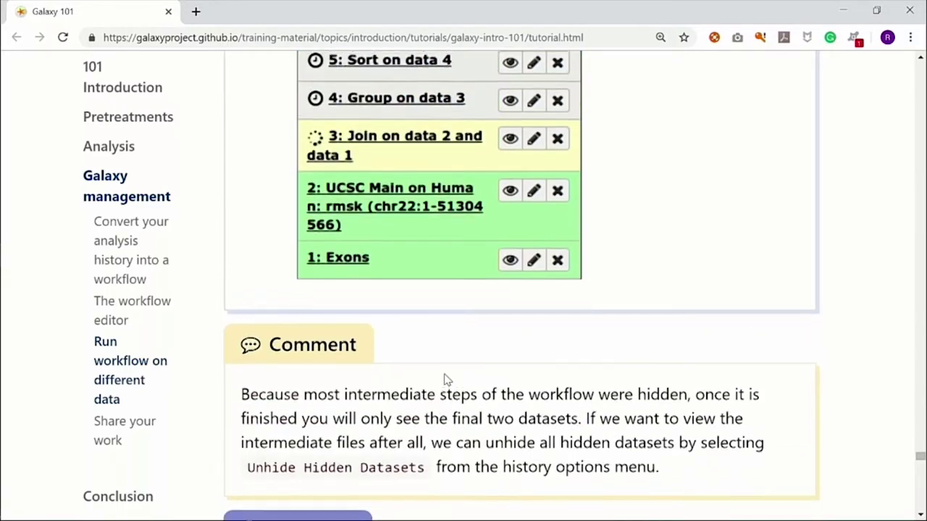
scroll(589, 329, "up", 1)
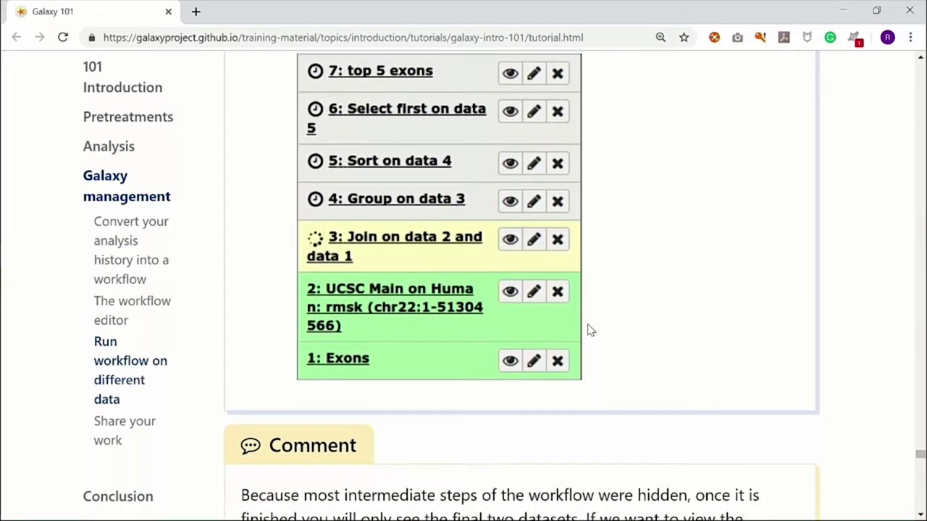
Step: Read the Share your work section on making a history accessible via link, publishing it or sharing it with a user
scroll(590, 329, "down", 4)
scroll(589, 330, "down", 6)
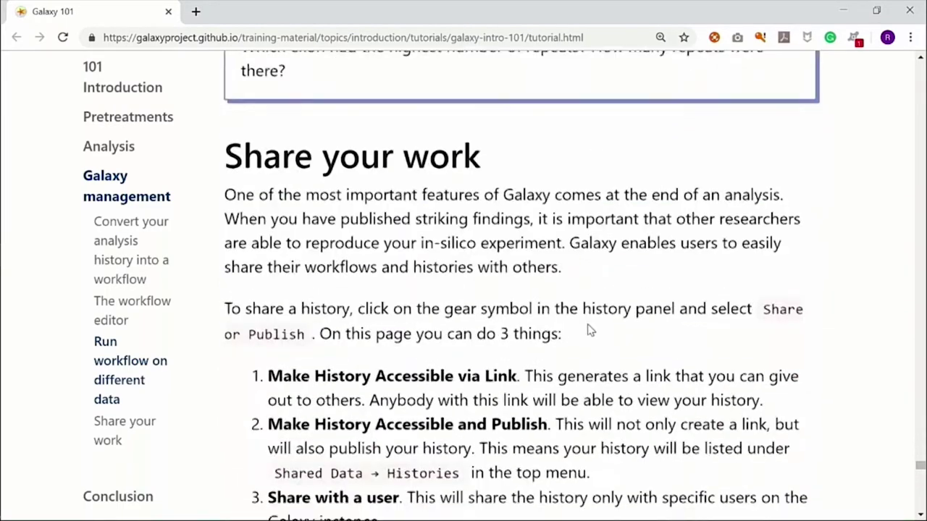
scroll(588, 190, "up", 3)
scroll(587, 191, "down", 3)
right_click(690, 252)
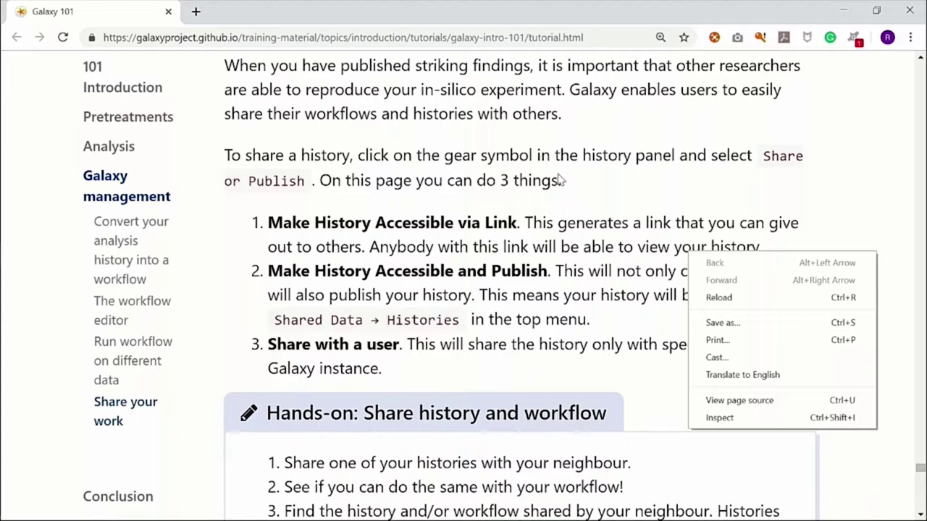
scroll(559, 172, "down", 1)
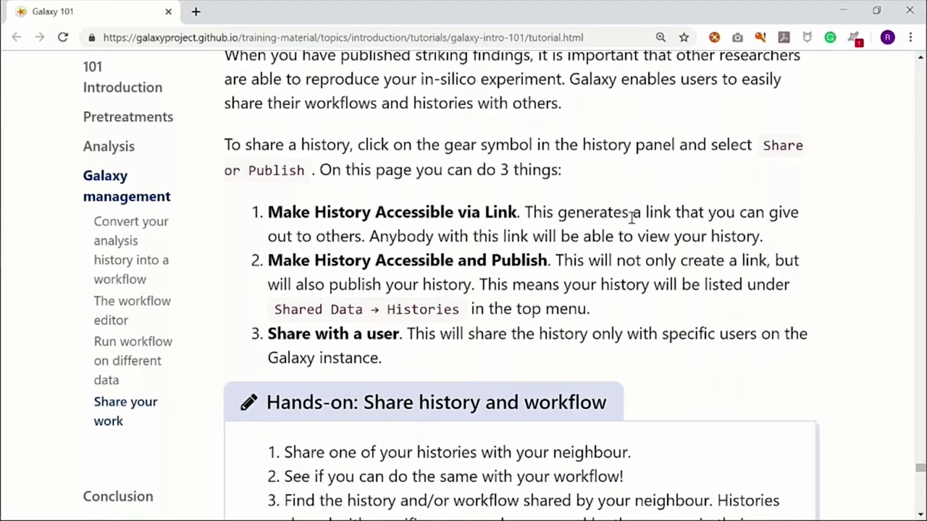
scroll(633, 217, "down", 1)
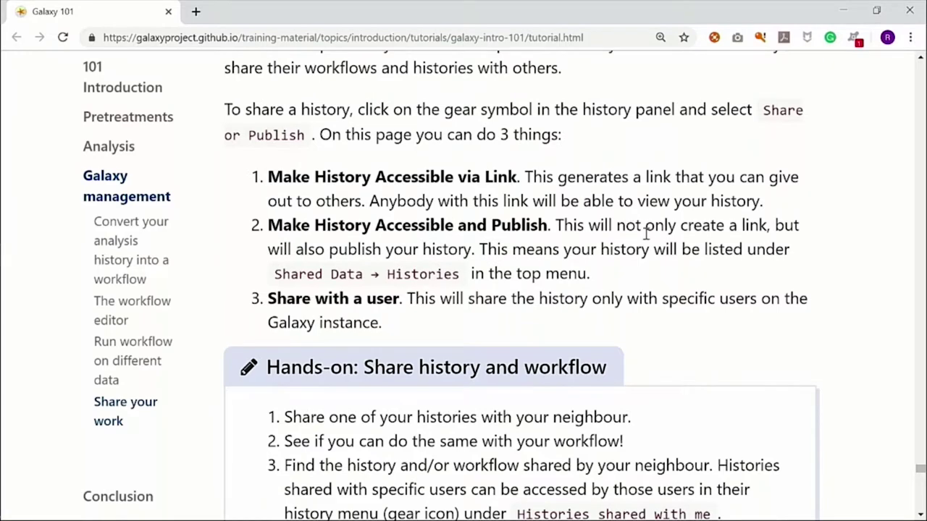
scroll(646, 232, "down", 2)
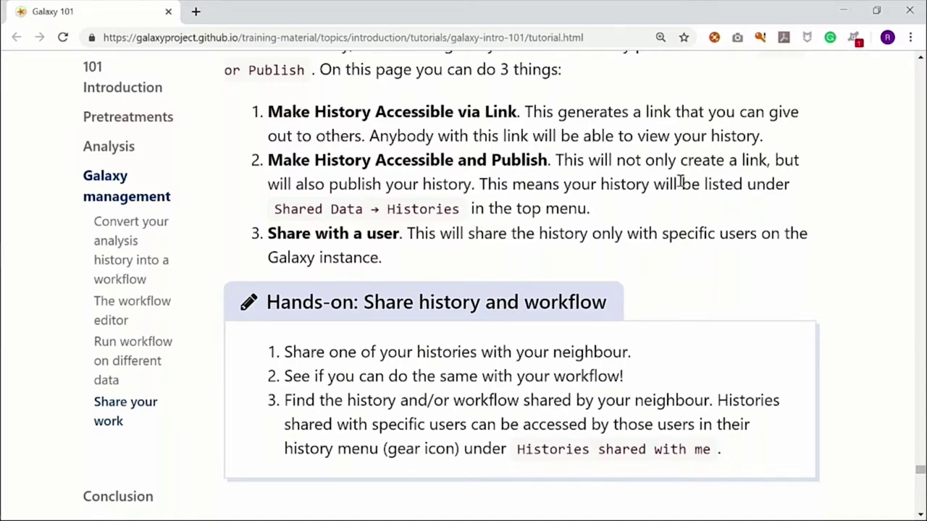
Step: Review the conclusion and key points at the end of the Galaxy 101 tutorial
scroll(681, 181, "down", 2)
scroll(681, 181, "down", 4)
scroll(681, 181, "down", 3)
scroll(642, 225, "down", 1)
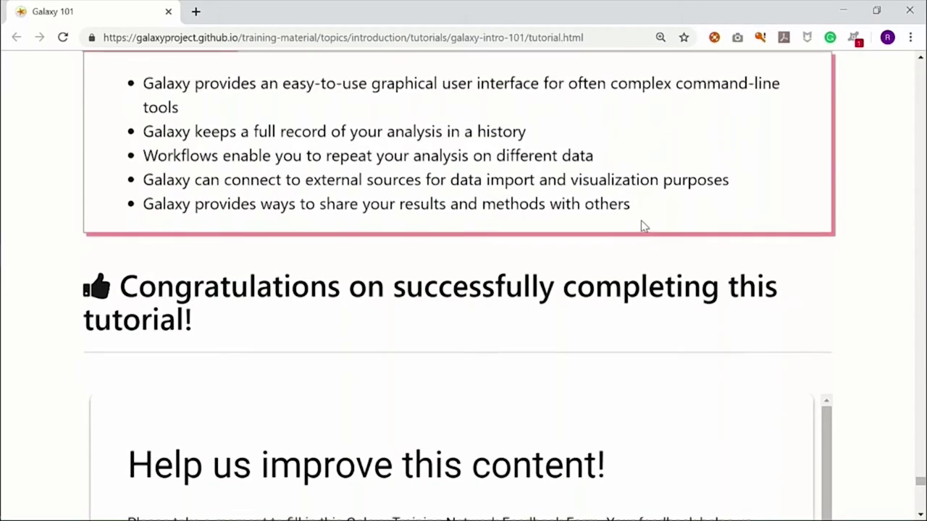
scroll(642, 225, "up", 1)
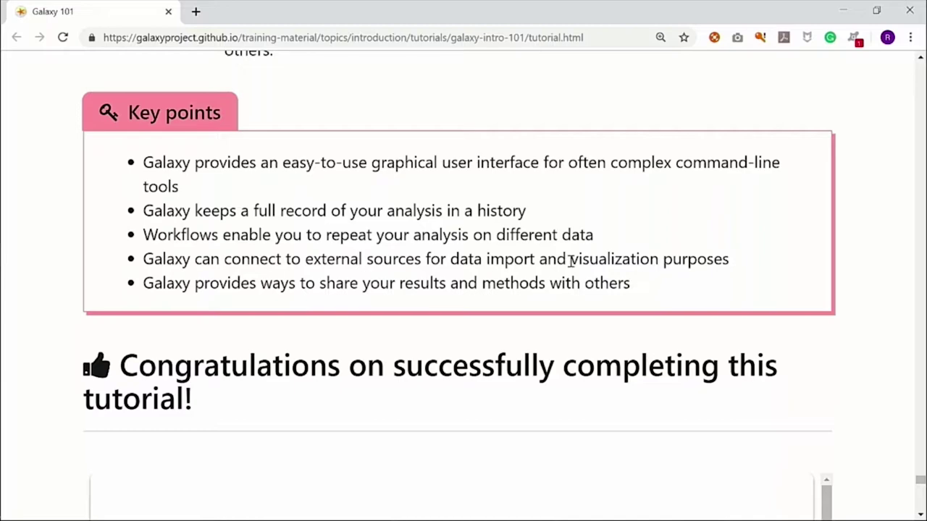
Step: Switch to the Galaxy browser window with the De picos a genes workflow and reload its page
key("alt+Tab")
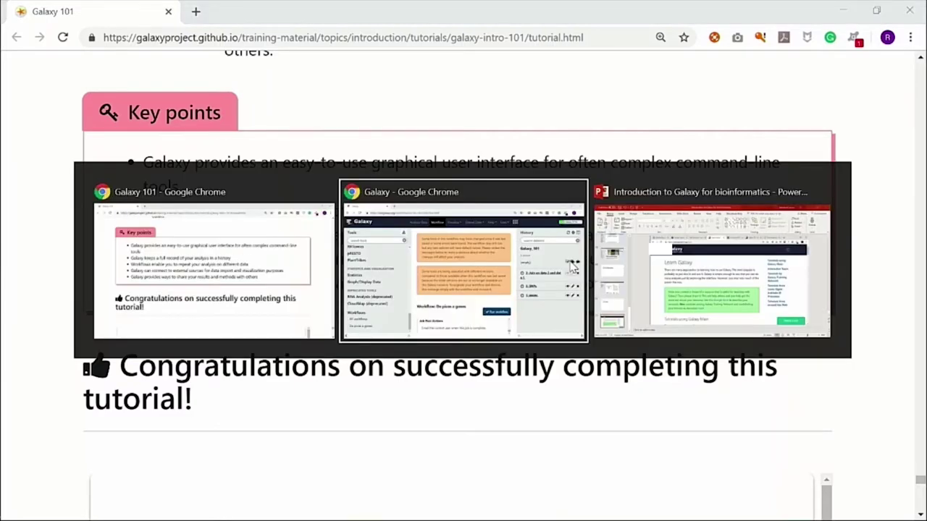
key("alt+Tab")
key("alt+Tab")
key("alt+Tab")
key("alt+Tab")
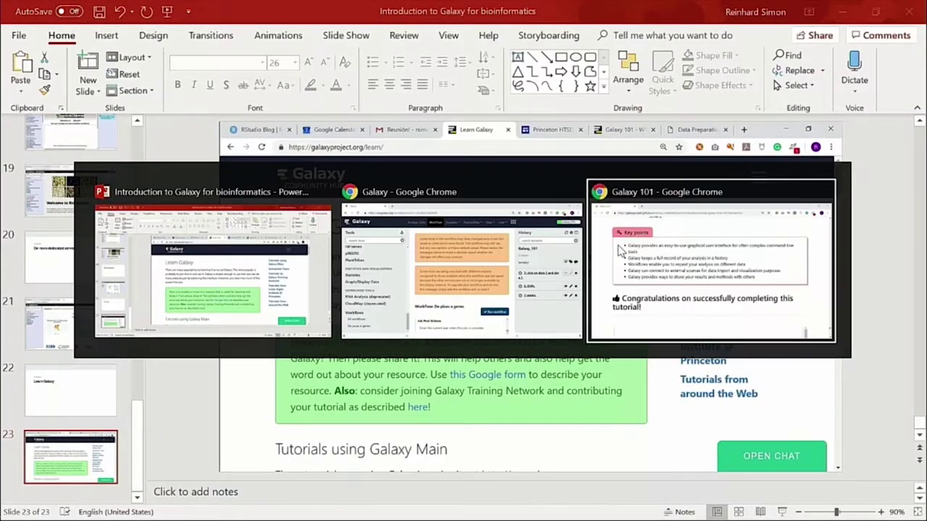
scroll(555, 256, "down", 5)
key("alt+Tab")
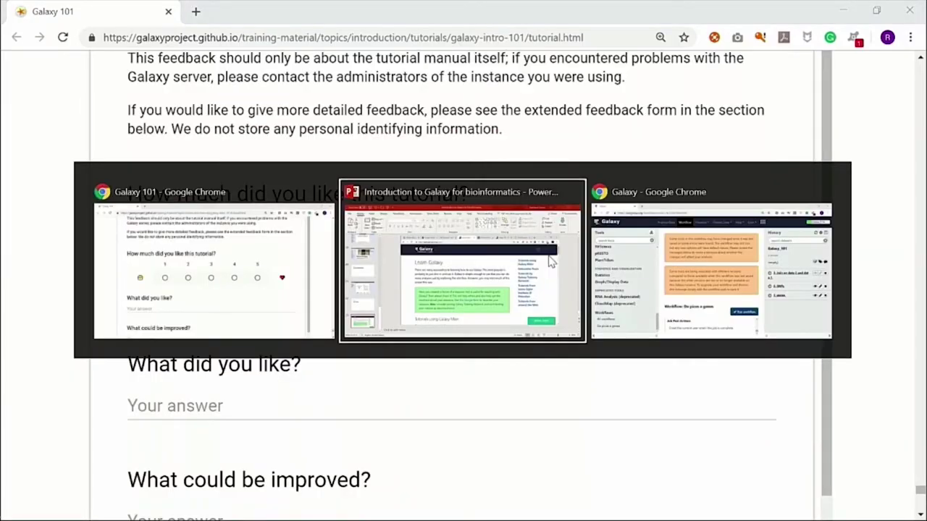
key("alt+Tab")
key("alt+Tab")
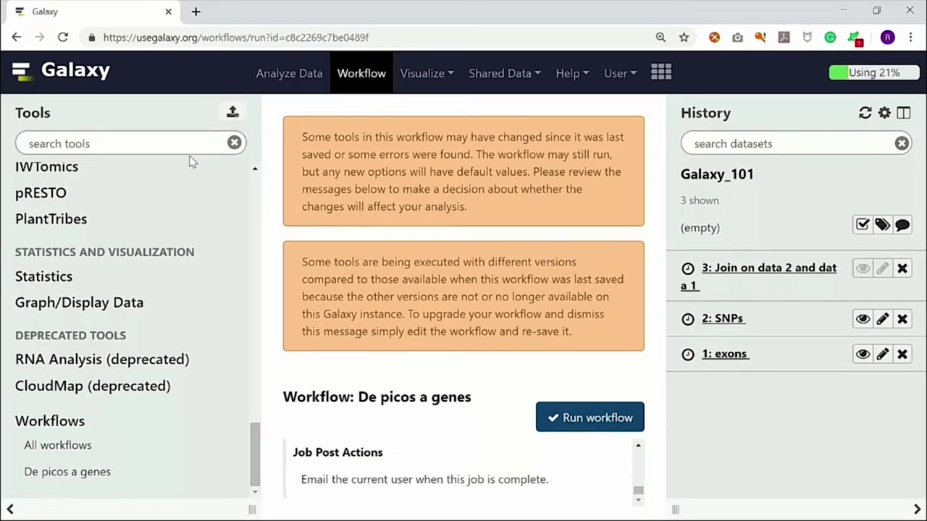
left_click(64, 38)
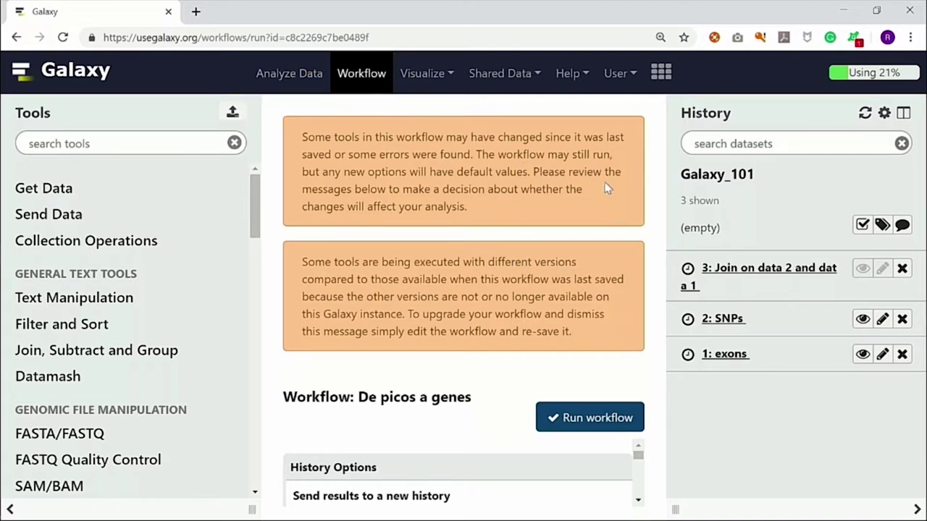
Step: Load usegalaxy.org in a new tab and open the Galaxy 101 introduction tutorial featured on its start page
left_click(195, 12)
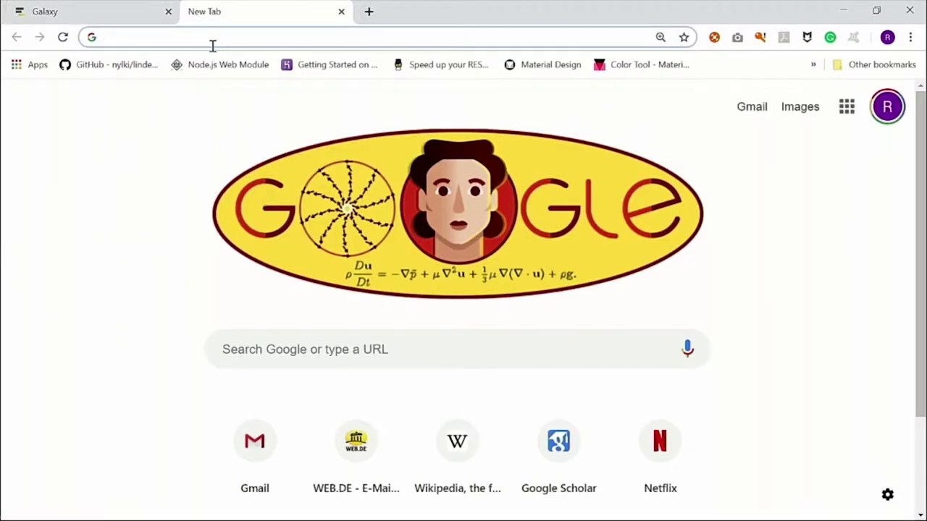
type("us")
key("Return")
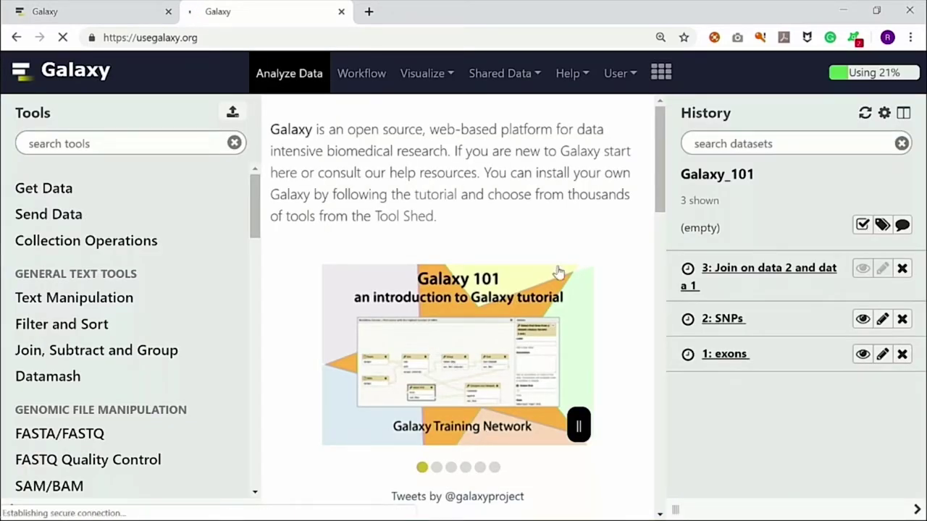
scroll(478, 362, "down", 2)
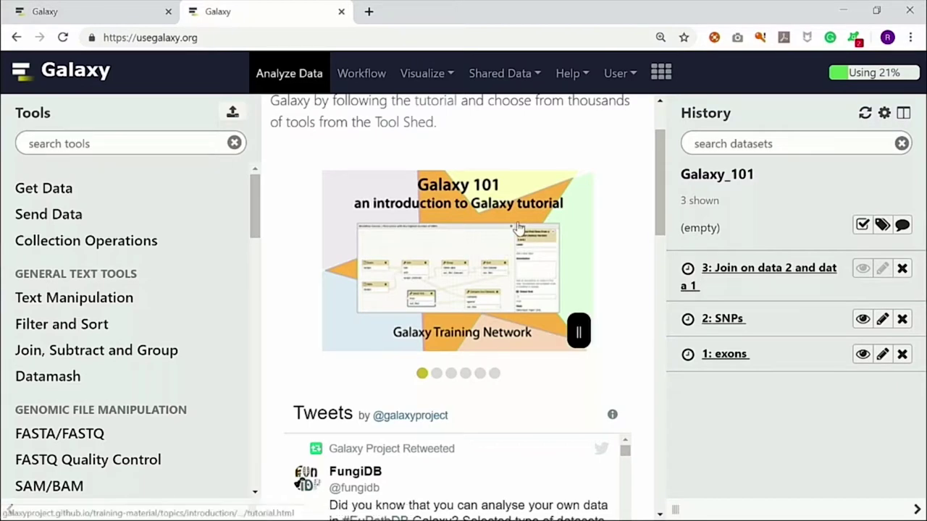
left_click(514, 234)
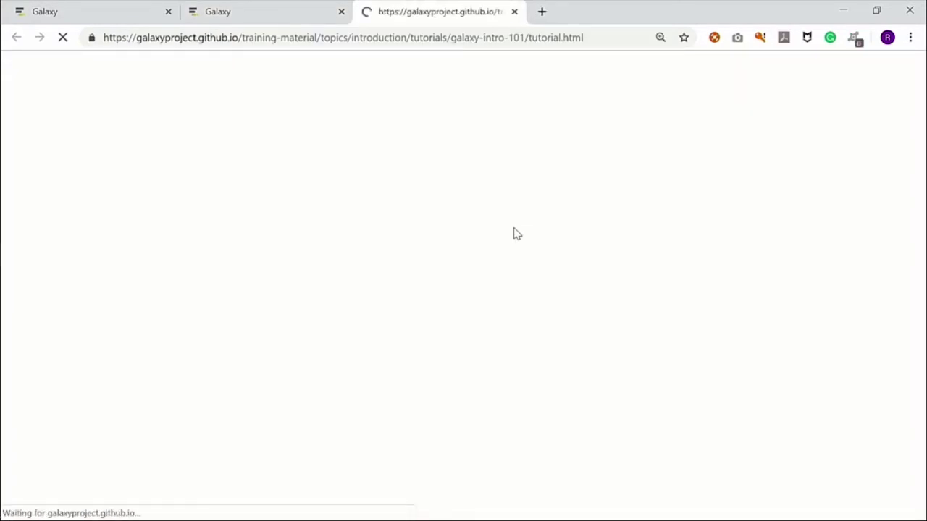
Step: Go from the Galaxy 101 tutorial to the Introduction to Galaxy Analyses topic page
scroll(567, 393, "down", 4)
scroll(567, 396, "up", 4)
left_click(820, 96)
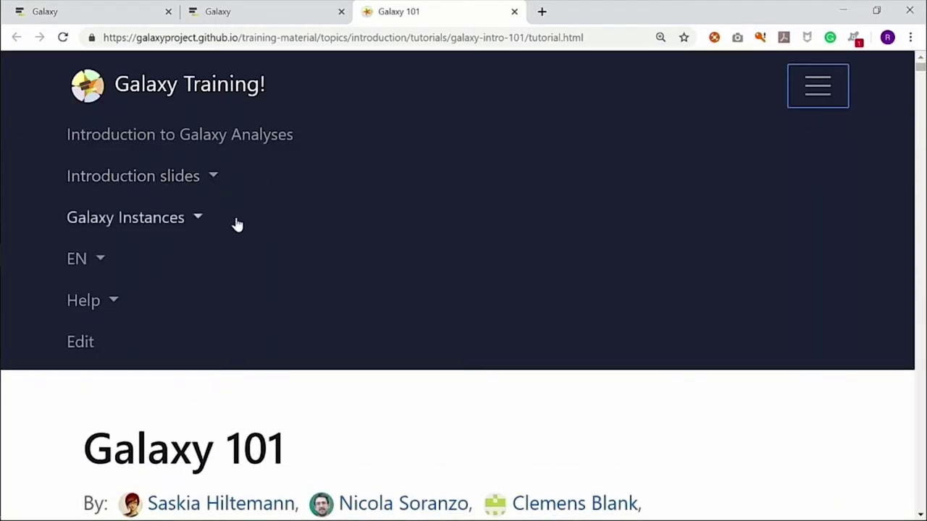
left_click(224, 144)
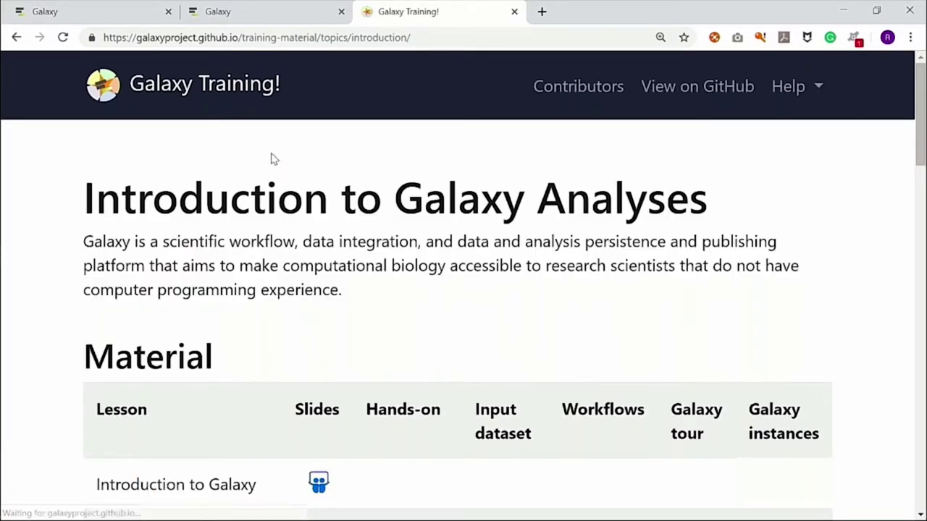
Step: Examine the Material table of introductory lessons with their slides, hands-on tutorials, input datasets, workflows and Galaxy instances
scroll(475, 298, "down", 4)
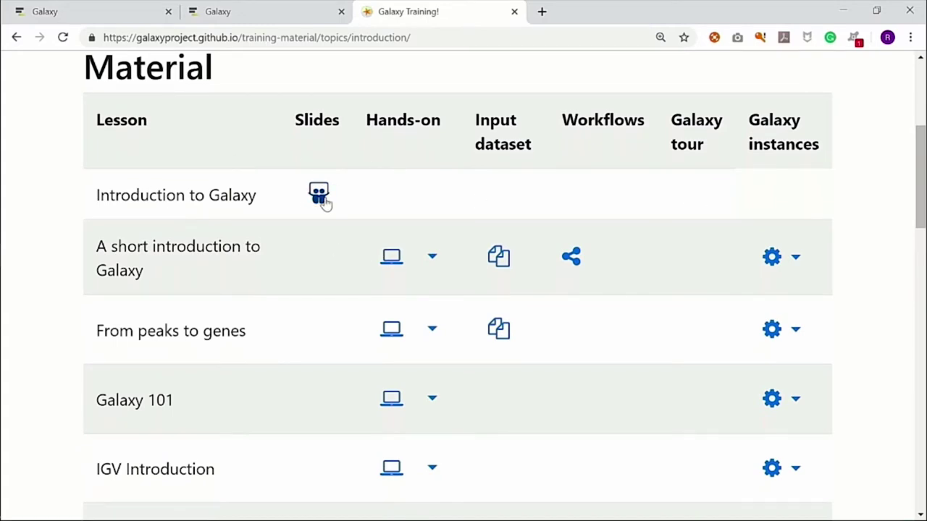
scroll(430, 198, "down", 1)
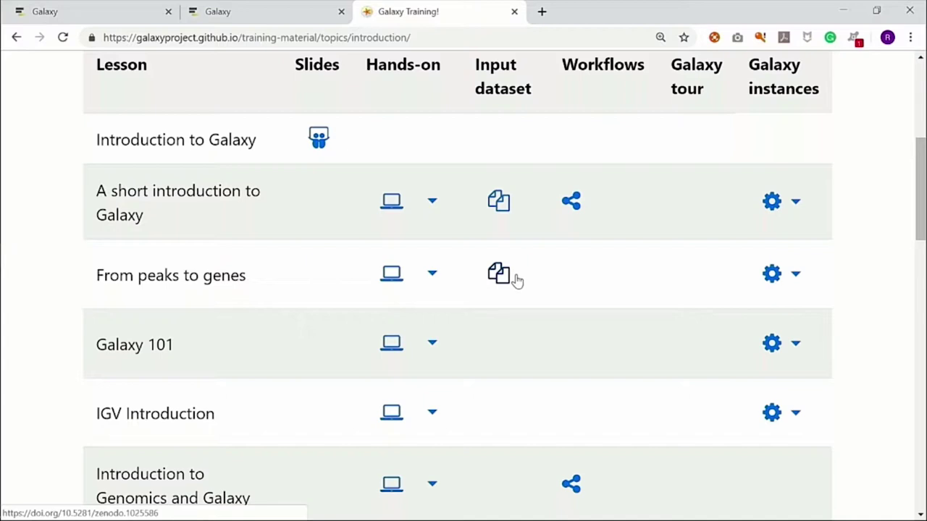
scroll(517, 281, "down", 1)
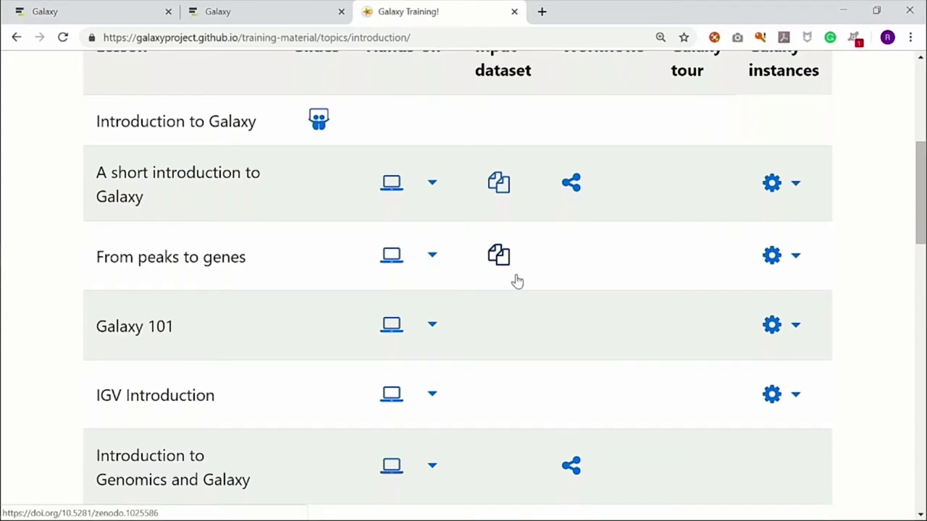
scroll(518, 280, "down", 1)
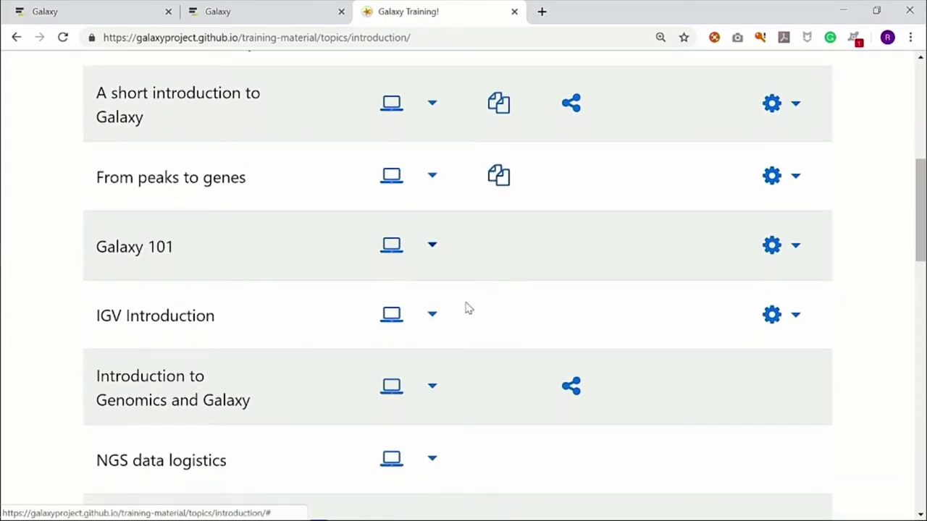
scroll(468, 308, "down", 1)
scroll(468, 316, "down", 2)
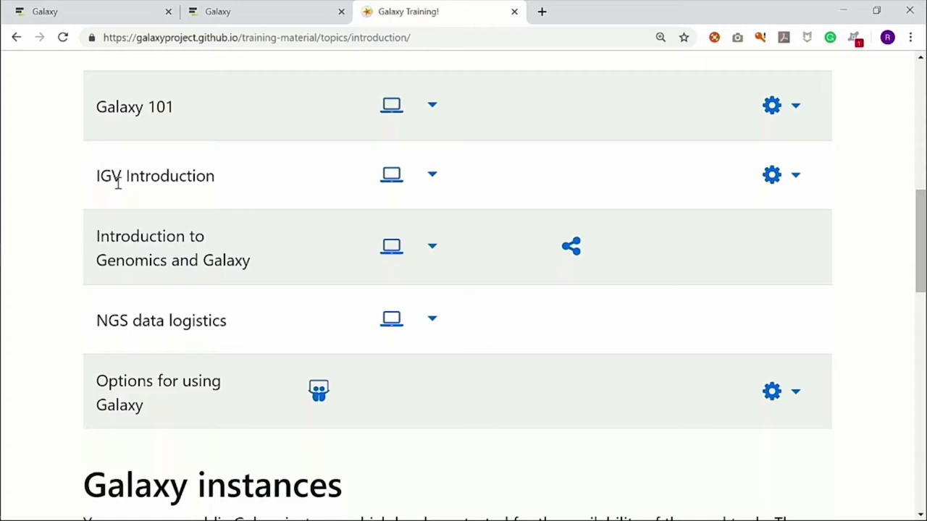
scroll(196, 216, "down", 2)
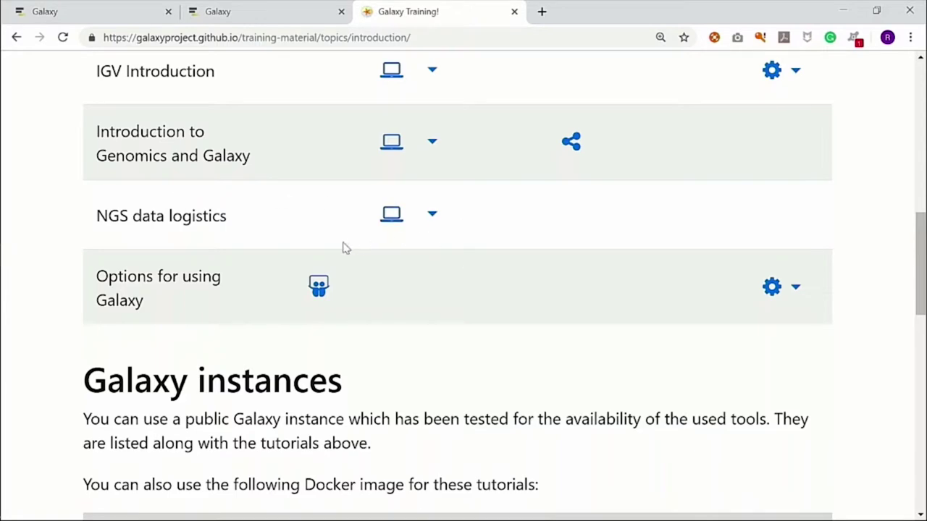
scroll(537, 221, "up", 6)
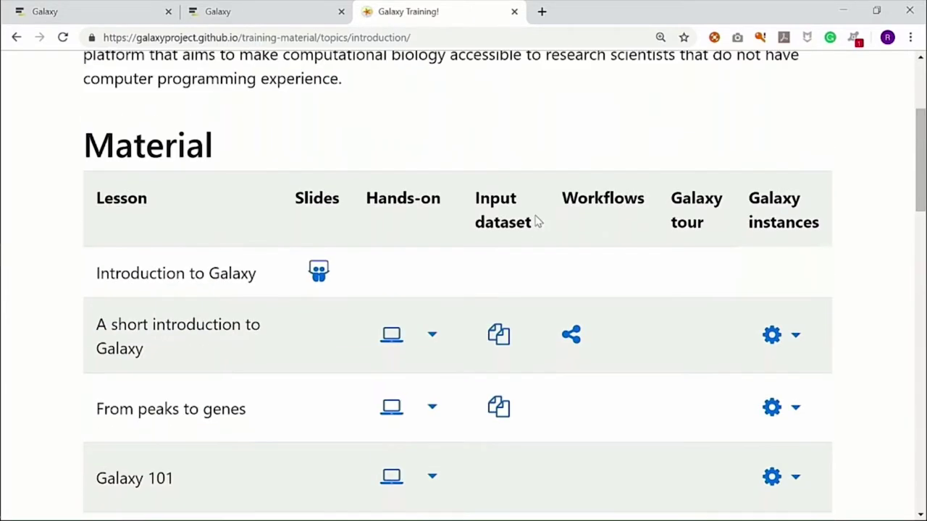
scroll(537, 221, "down", 3)
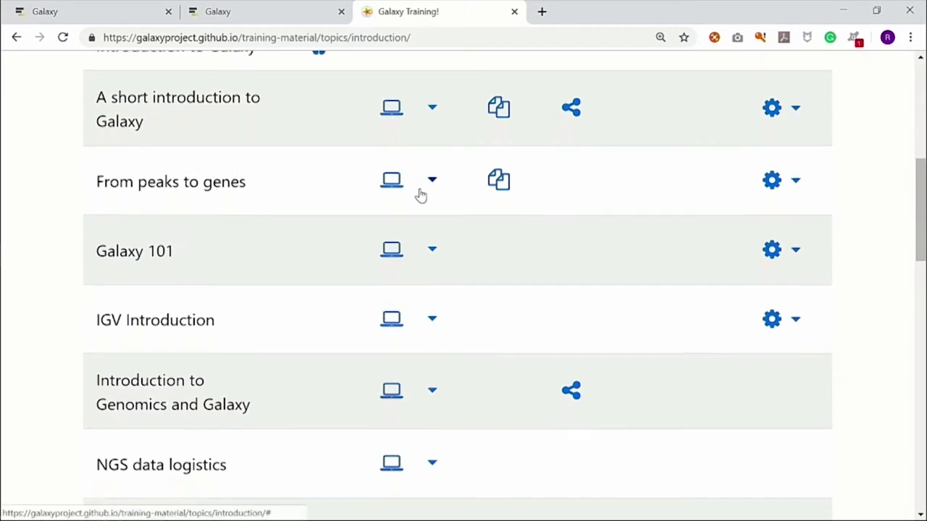
scroll(420, 195, "up", 1)
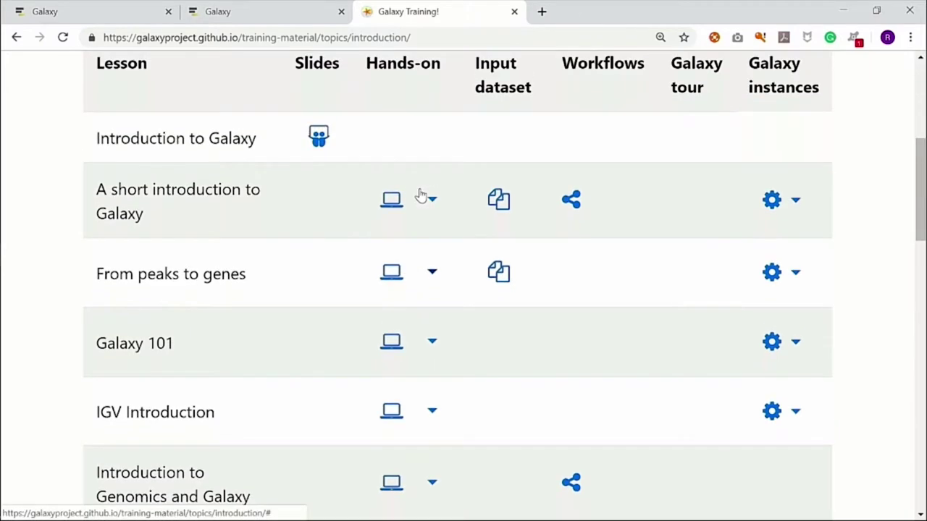
Step: Open the hands-on tutorial From peaks to genes and read its introduction through the goal of the exercise
left_click(392, 279)
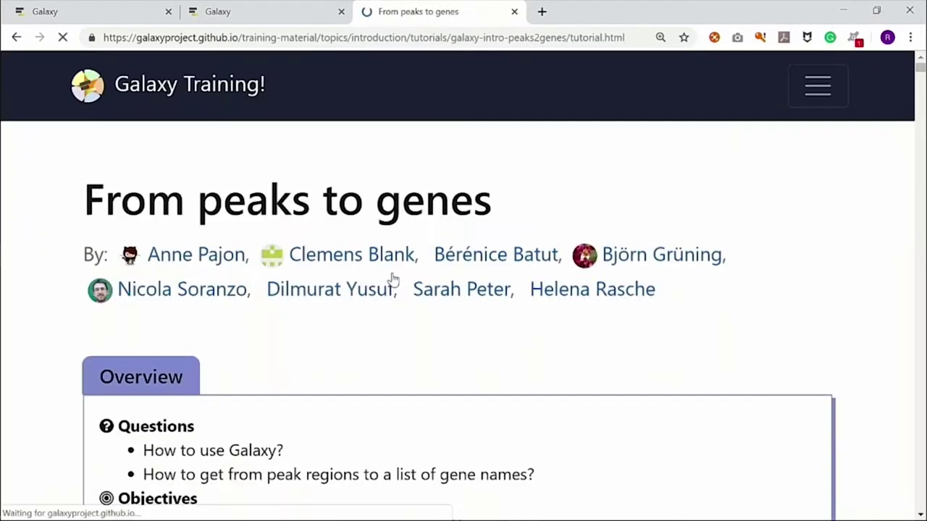
scroll(640, 304, "down", 1)
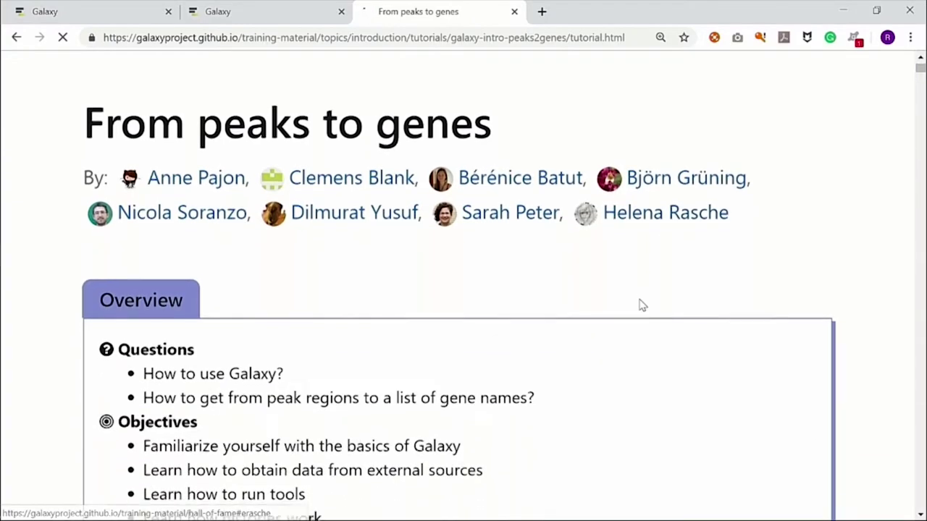
scroll(641, 305, "down", 2)
scroll(640, 305, "down", 5)
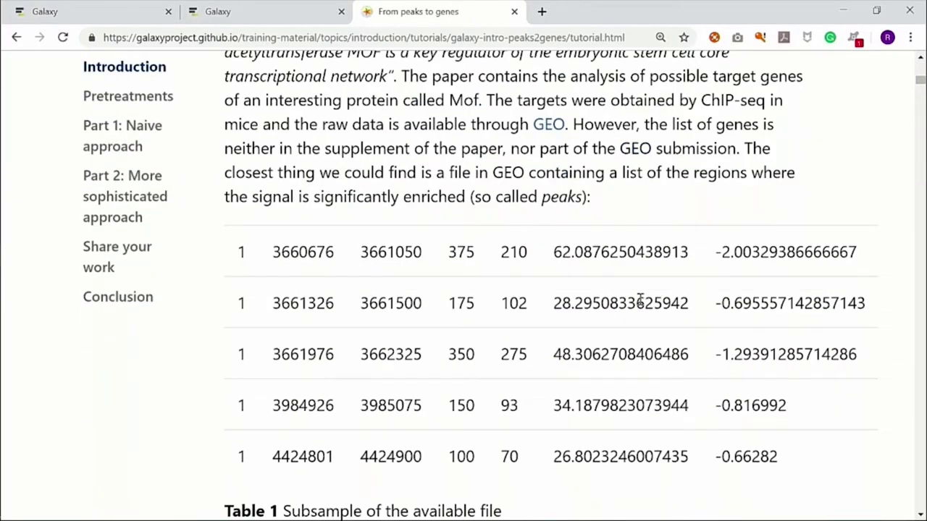
scroll(640, 299, "up", 3)
scroll(608, 449, "down", 4)
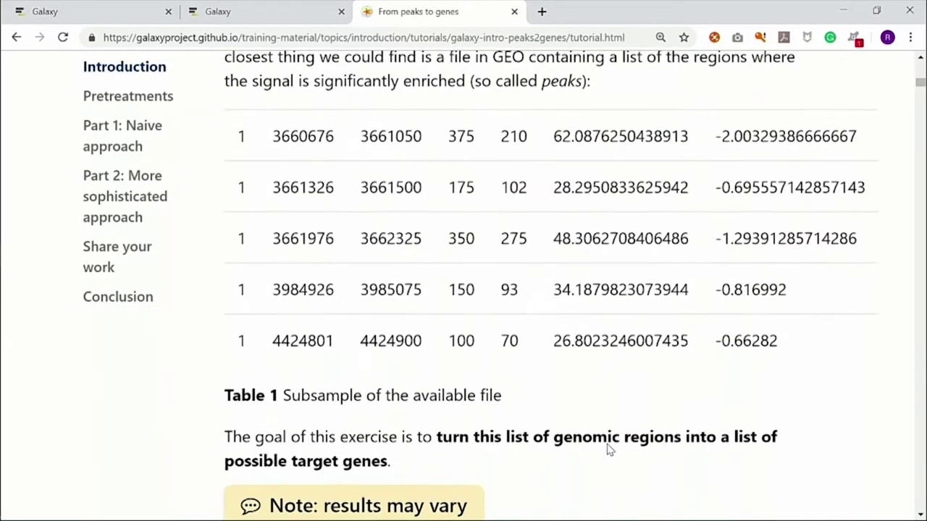
Step: Skim the From peaks to genes agenda and the Pretreatments instructions on opening Galaxy and creating a history
scroll(609, 449, "down", 3)
scroll(609, 449, "down", 4)
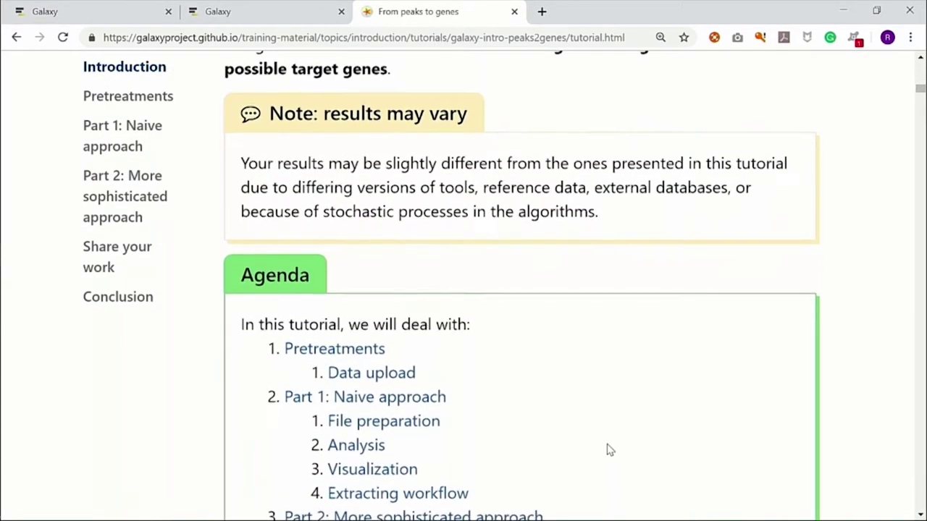
scroll(672, 220, "down", 6)
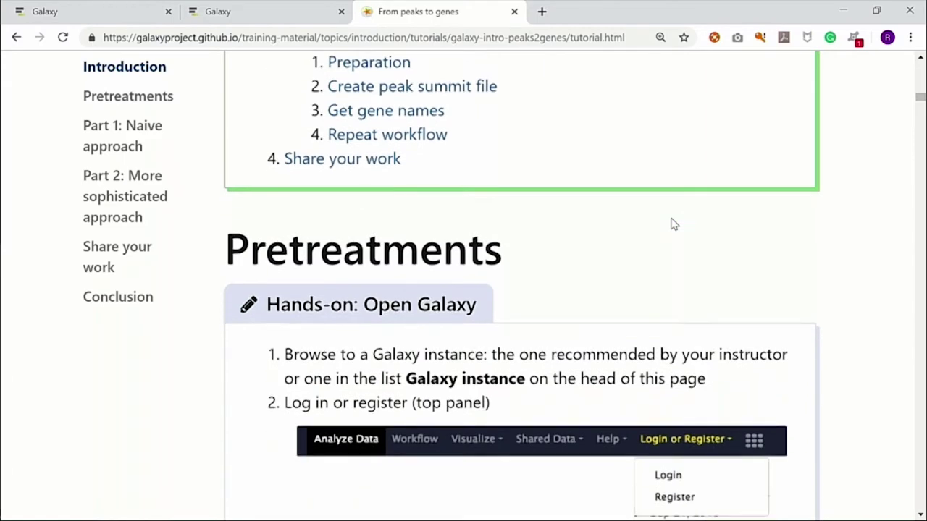
scroll(672, 221, "down", 1)
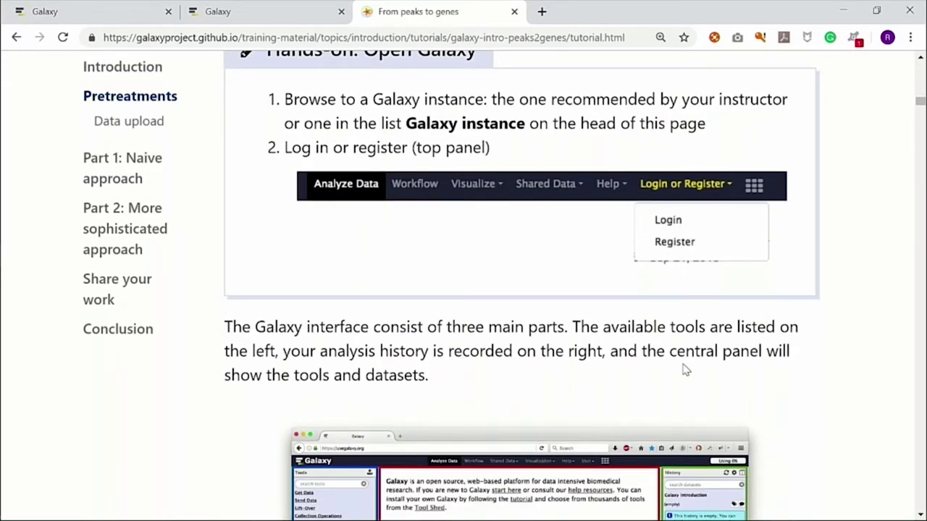
scroll(686, 370, "down", 11)
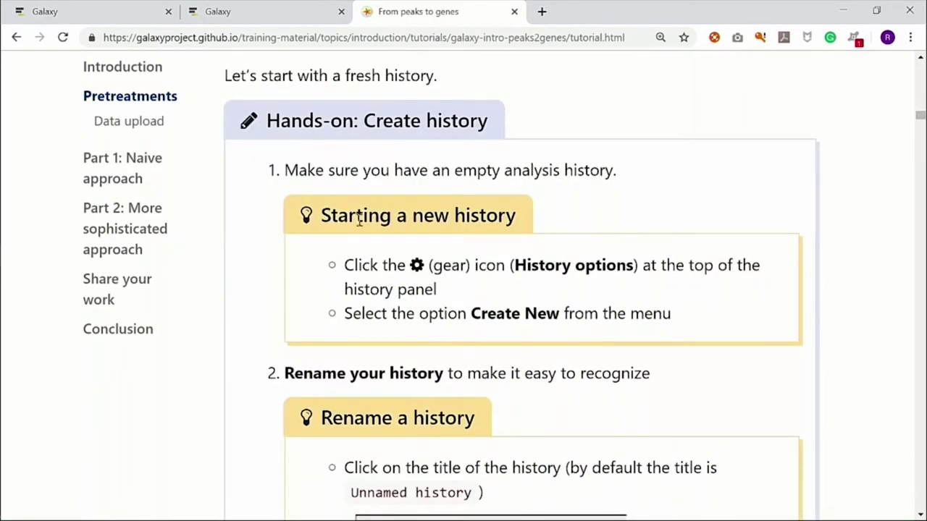
Step: Read the tutorial's hands-on instructions for creating a history and the Data upload steps
scroll(695, 360, "down", 1)
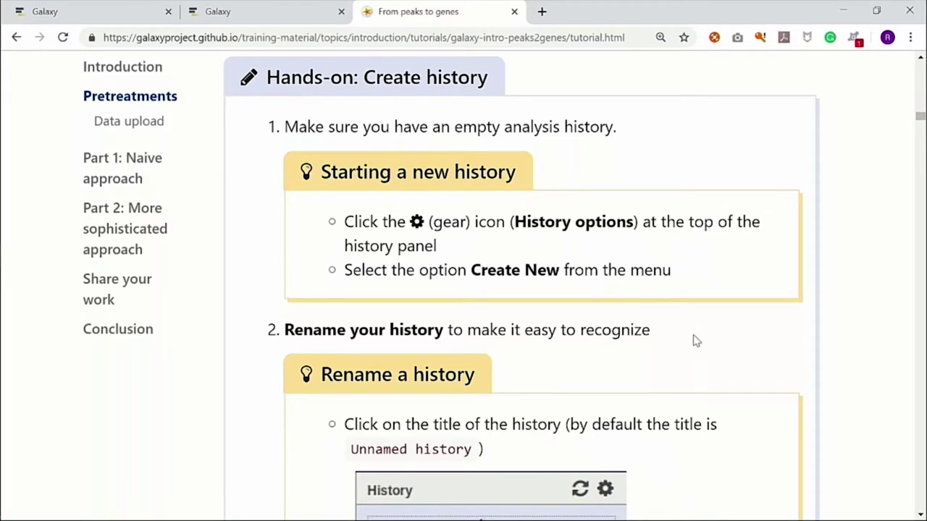
scroll(696, 341, "down", 8)
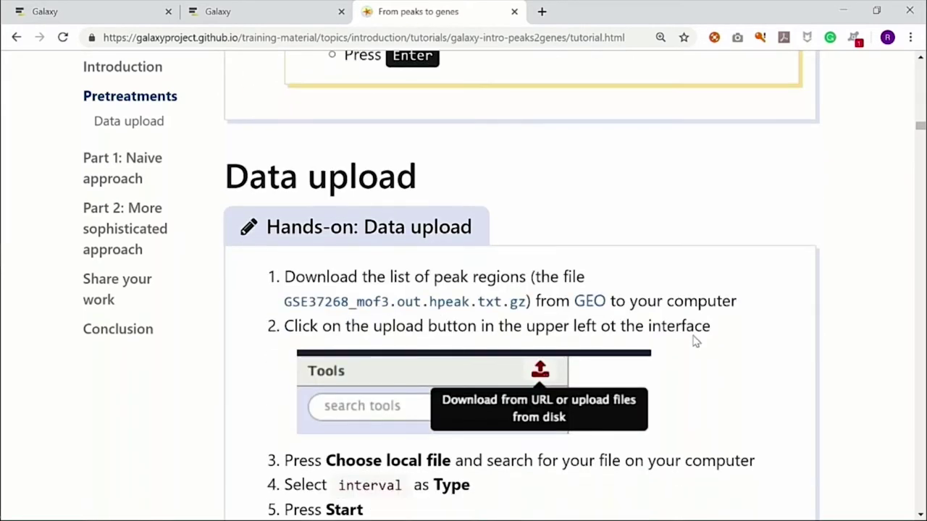
scroll(693, 336, "down", 1)
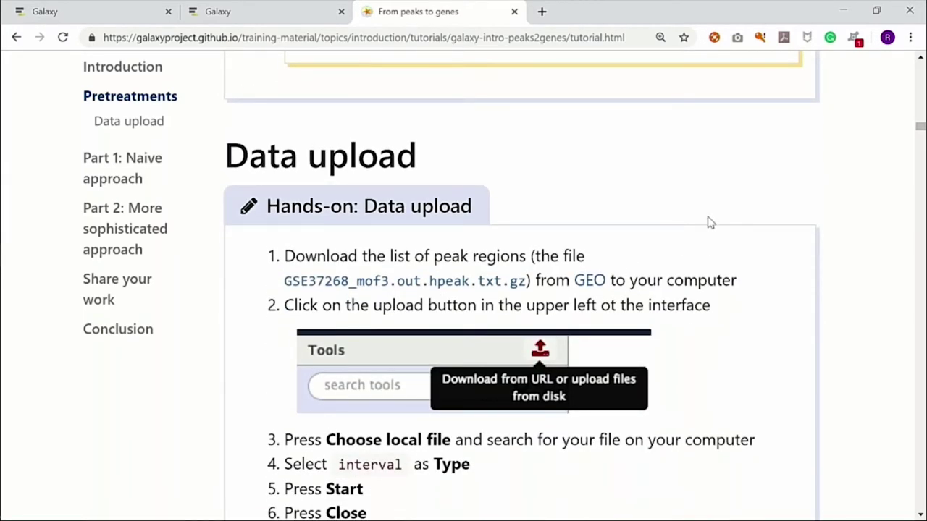
scroll(710, 223, "down", 1)
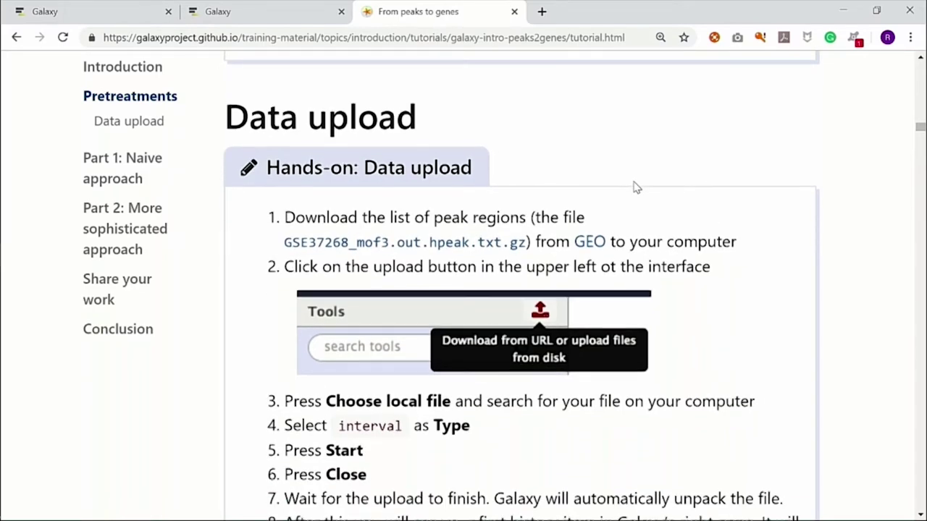
scroll(635, 188, "down", 1)
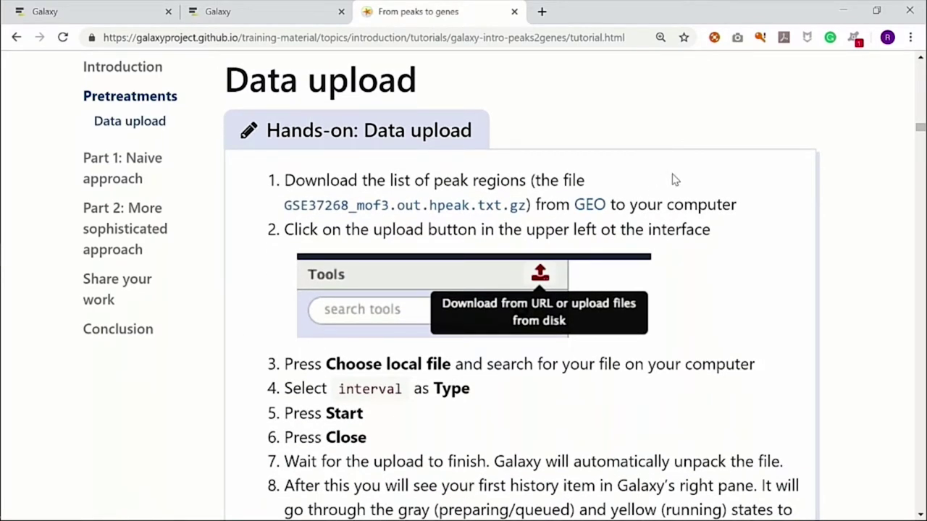
key("alt+Tab")
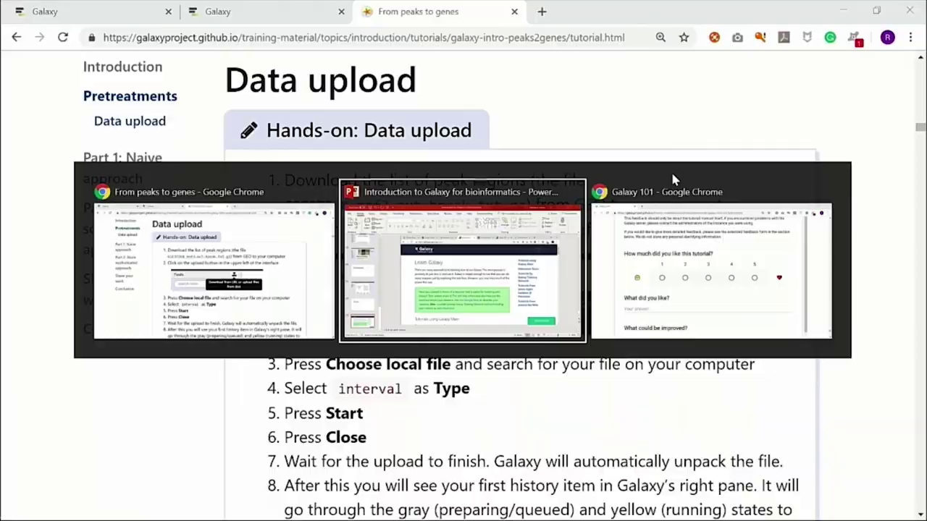
key("alt+Tab")
key("Tab")
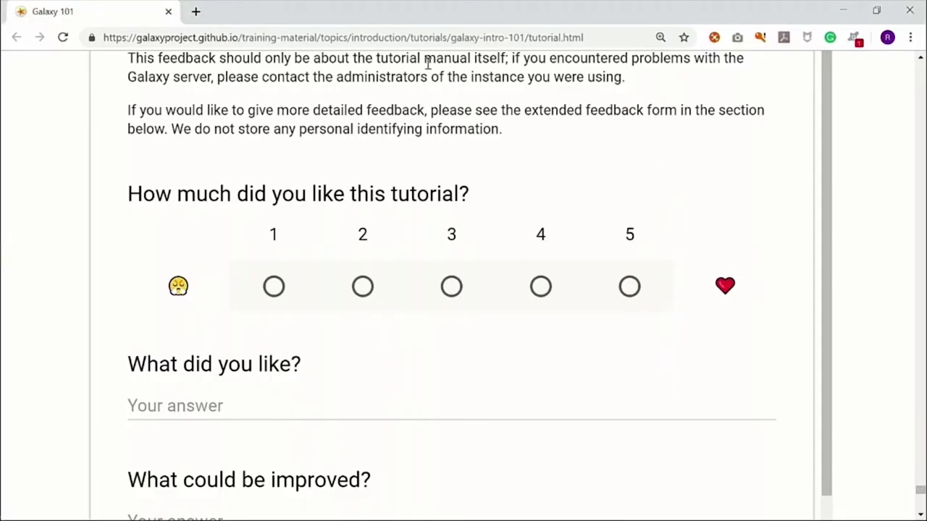
scroll(579, 230, "up", 15)
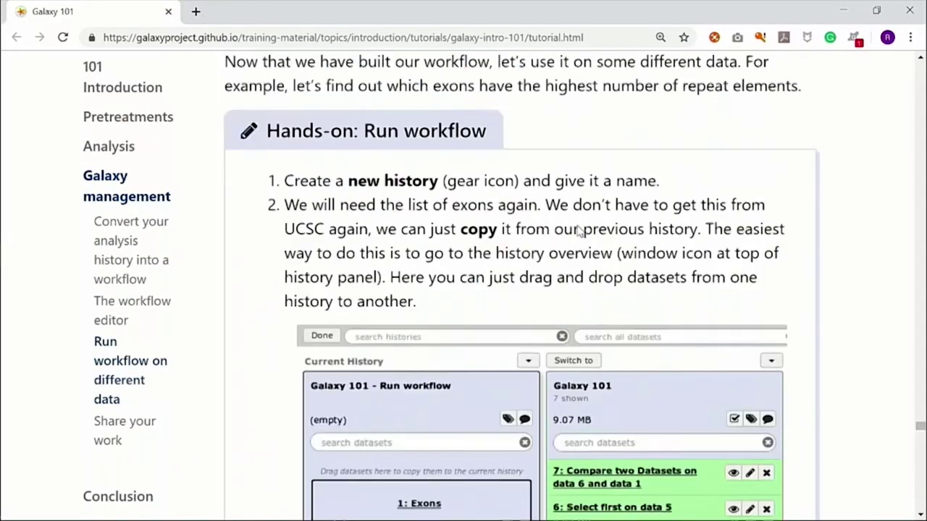
key("alt+Tab")
key("Tab")
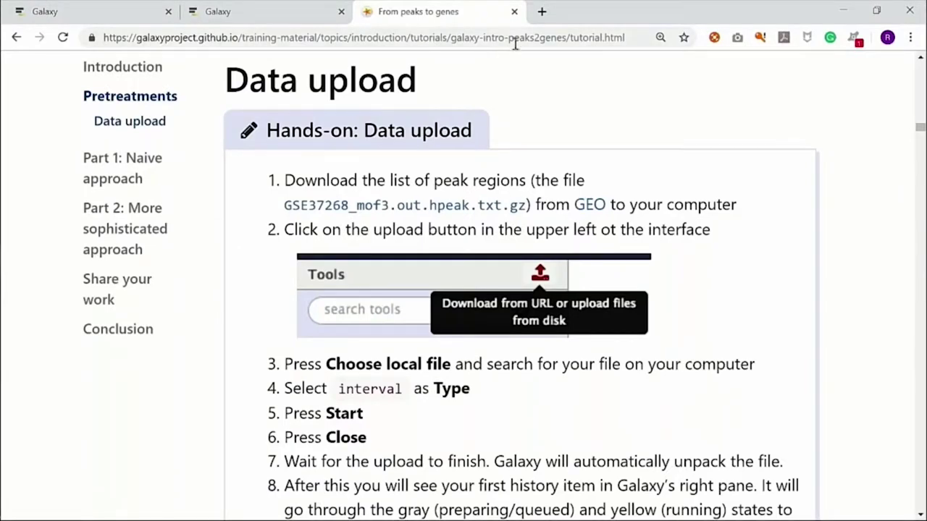
Step: Move the From peaks to genes tutorial into its own browser window and create a new history in Galaxy
left_click_drag(443, 10, 435, 166)
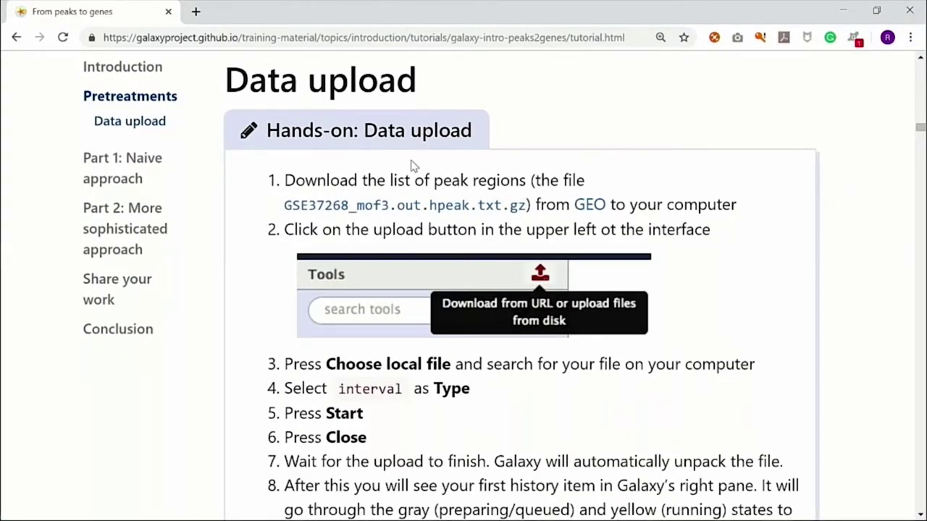
key("alt+Tab")
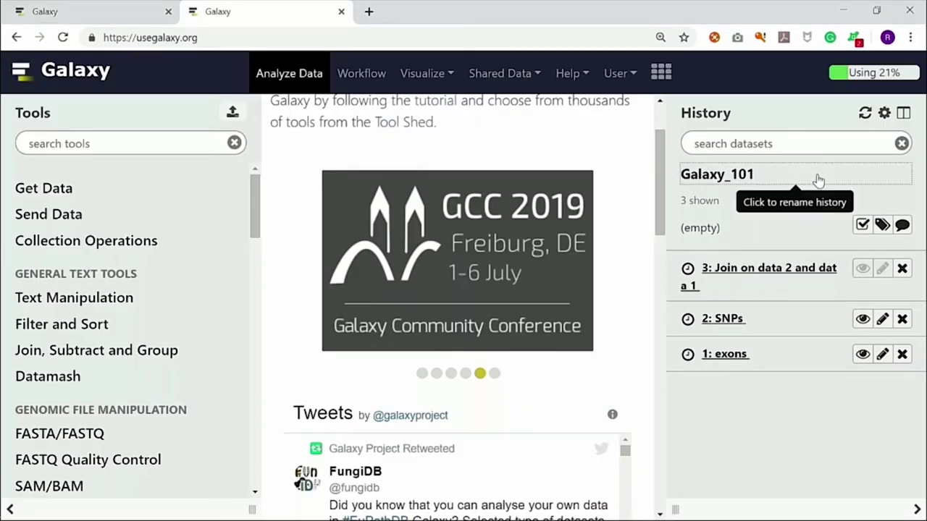
left_click(885, 114)
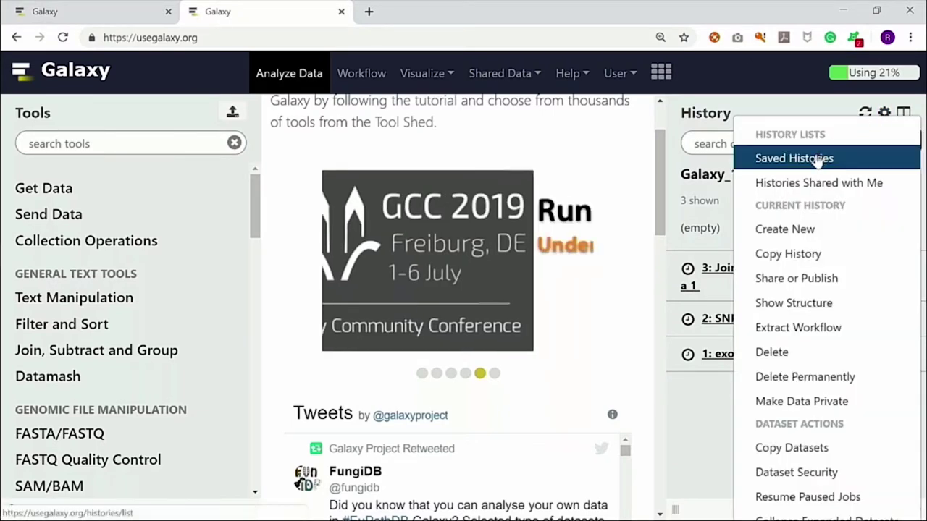
left_click(809, 229)
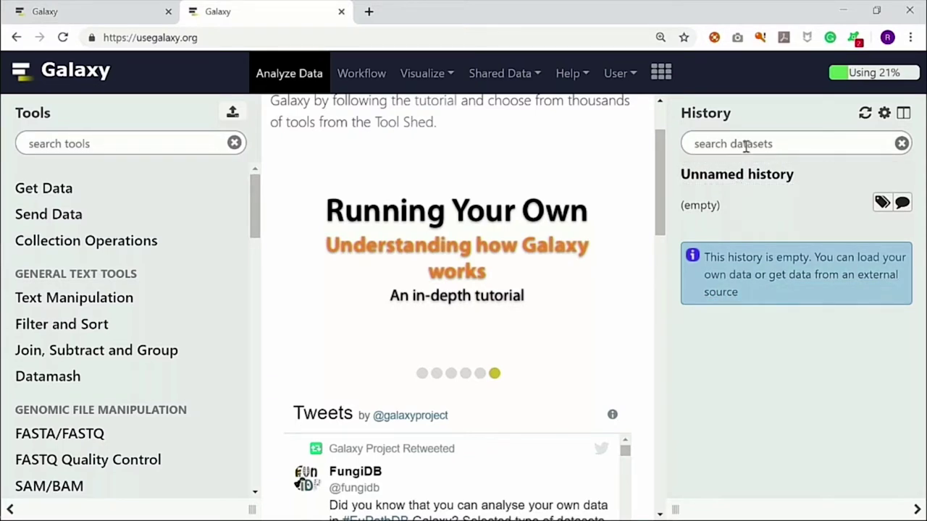
Step: Rename the new, unnamed history as Peaks2Genes
left_click(746, 144)
left_click(740, 175)
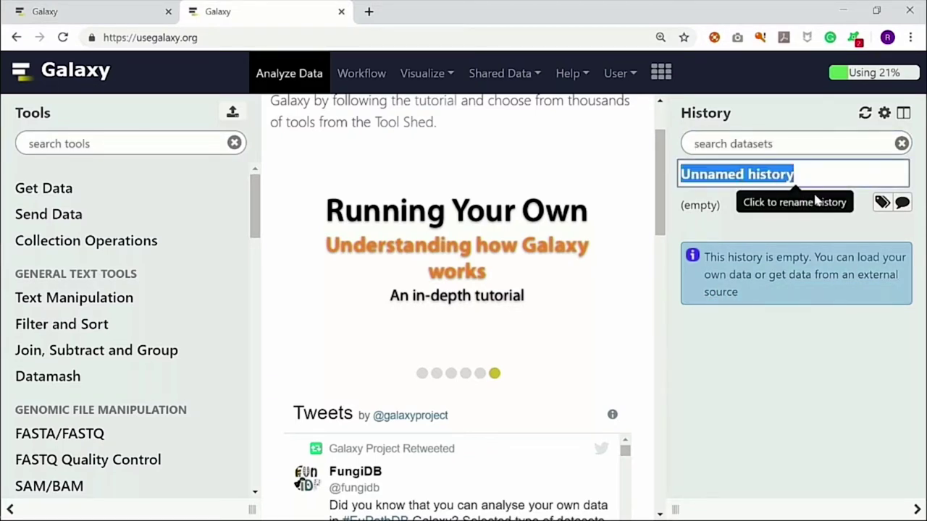
type("Prak")
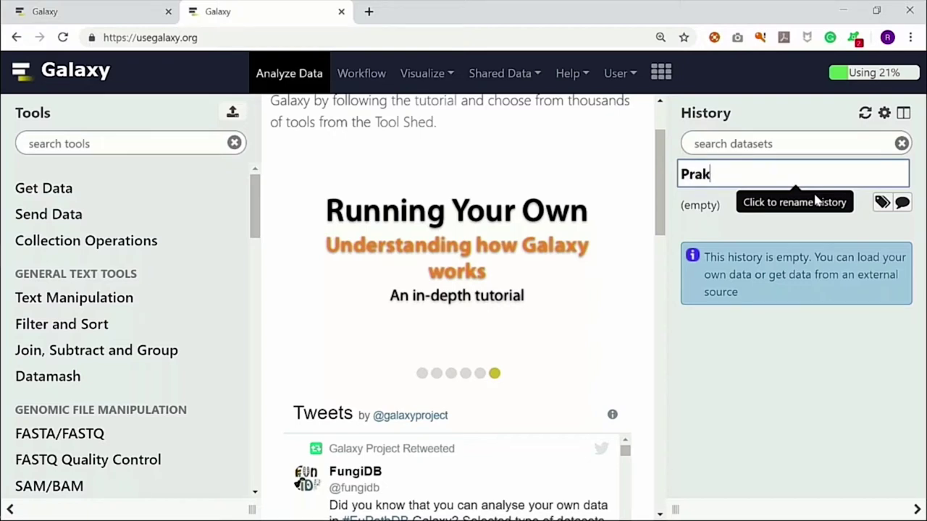
key("BackSpace")
key("BackSpace")
key("BackSpace")
type("eaks")
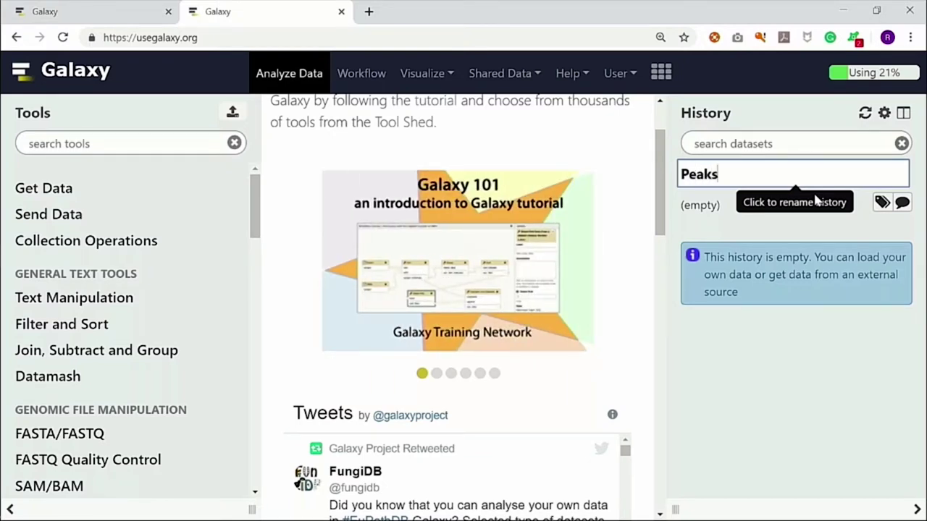
type("2Genes")
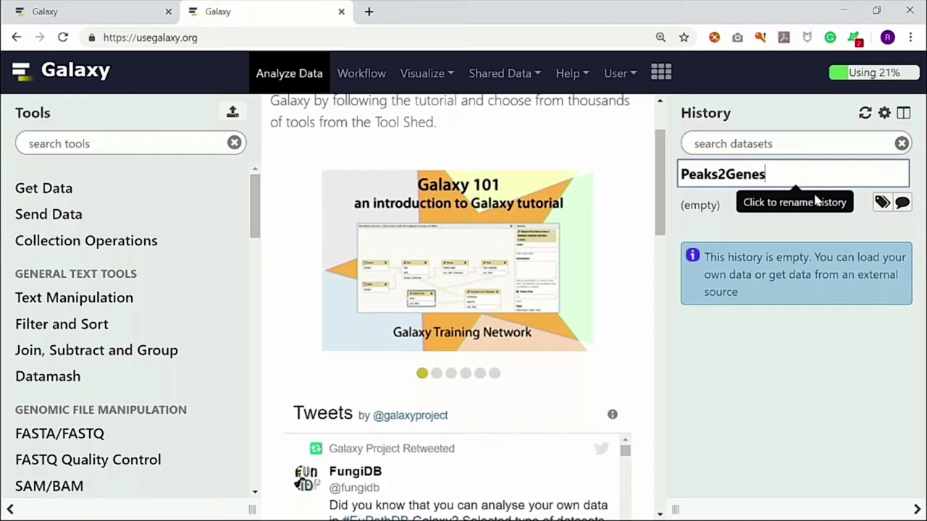
key("Return")
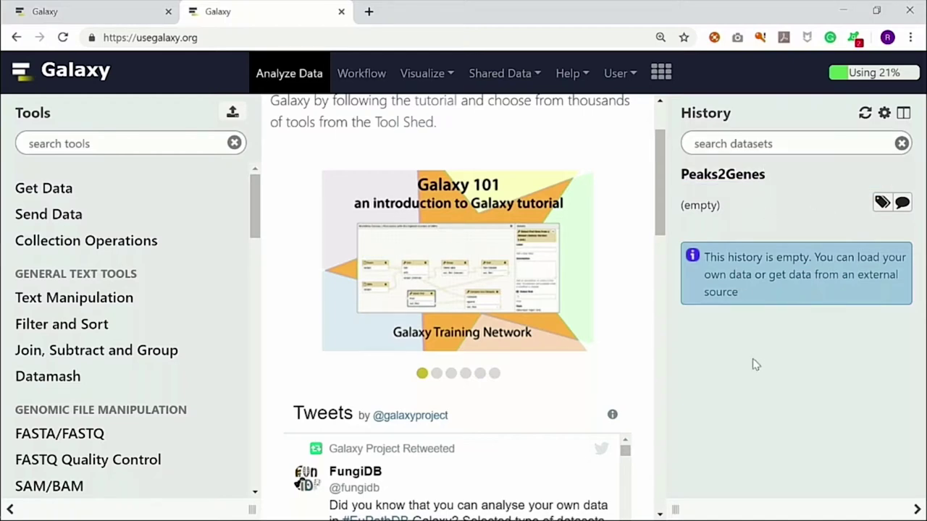
Step: Return to the tutorial and save the linked peak regions file GSE37268_mof3.out.hpeak.txt.gz in the INIA04 folder
key("alt+Tab")
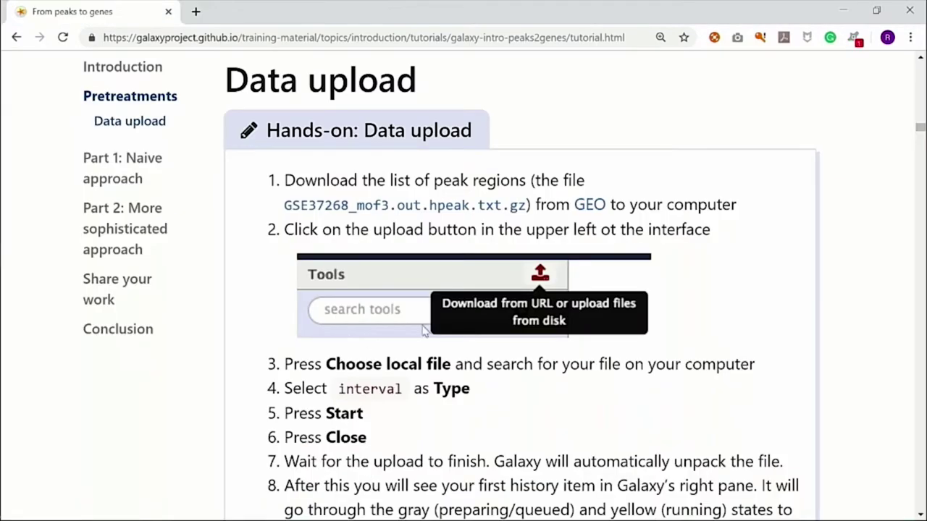
right_click(462, 208)
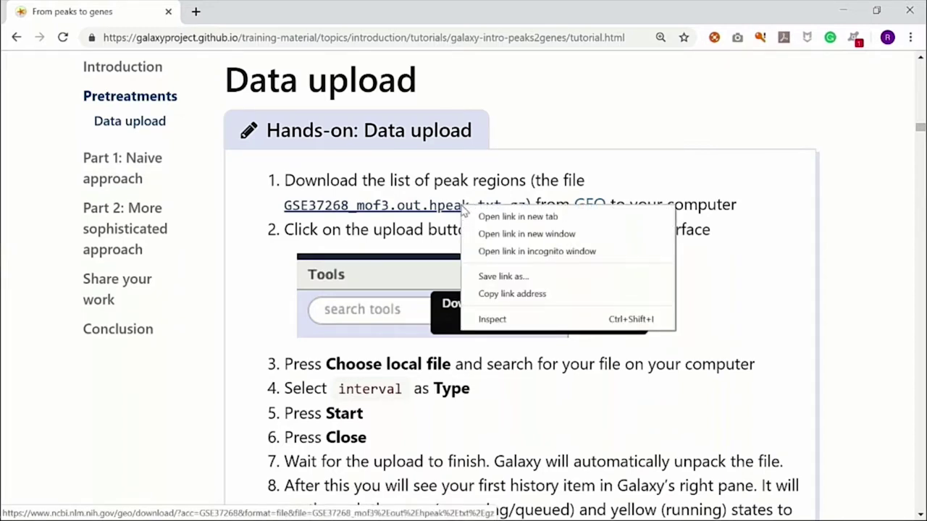
left_click(531, 280)
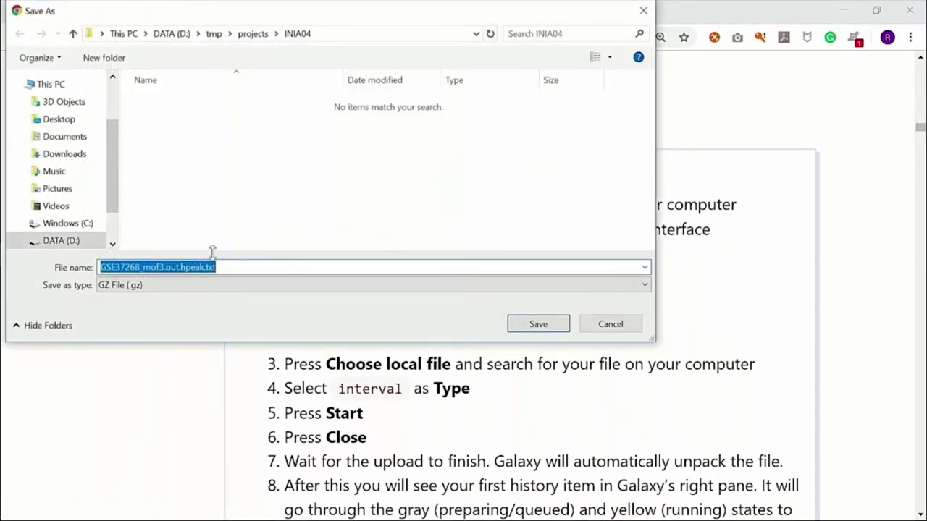
left_click(538, 325)
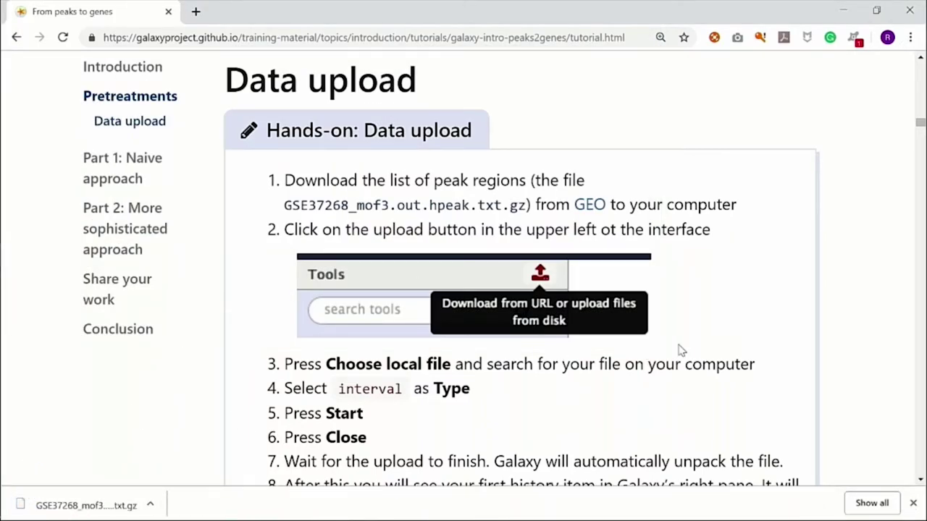
Step: Read the tutorial's remaining upload instructions and open the data upload dialog in Galaxy with all its options in view
scroll(681, 351, "down", 1)
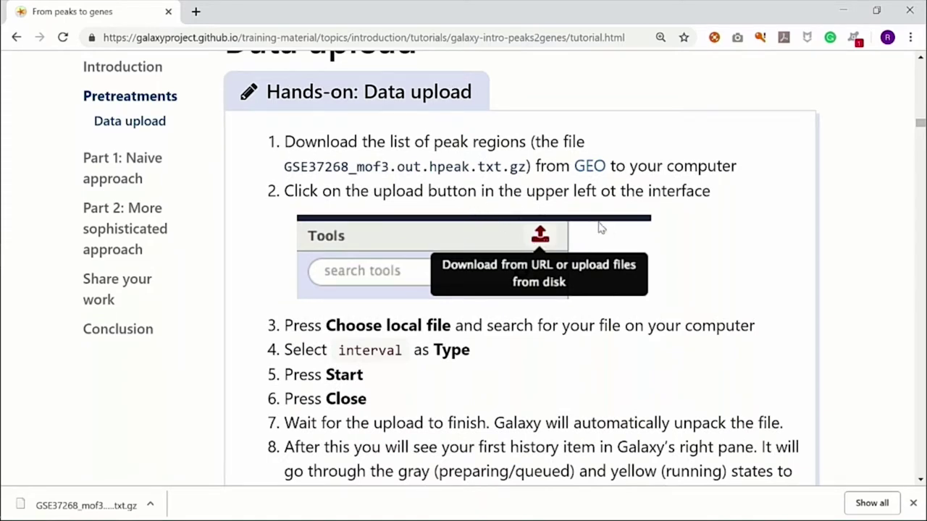
scroll(609, 231, "down", 3)
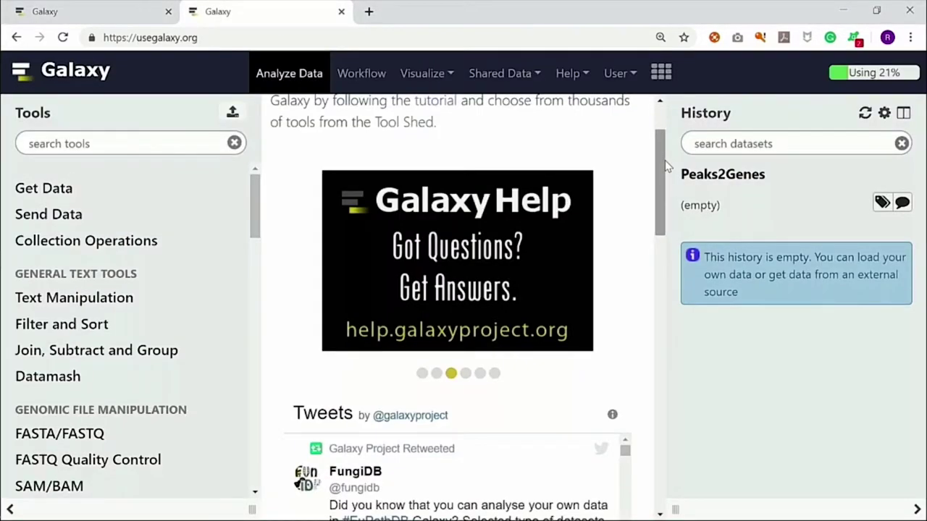
left_click(233, 113)
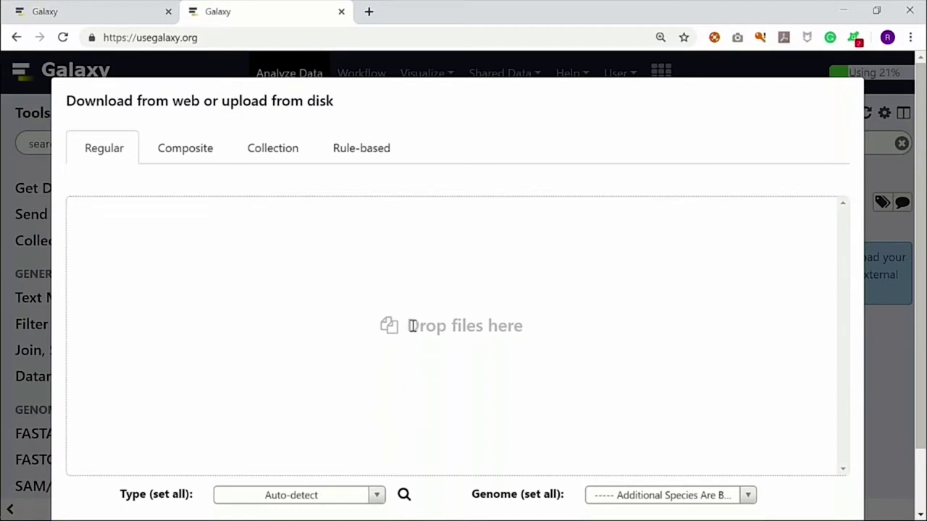
key("ctrl+minus")
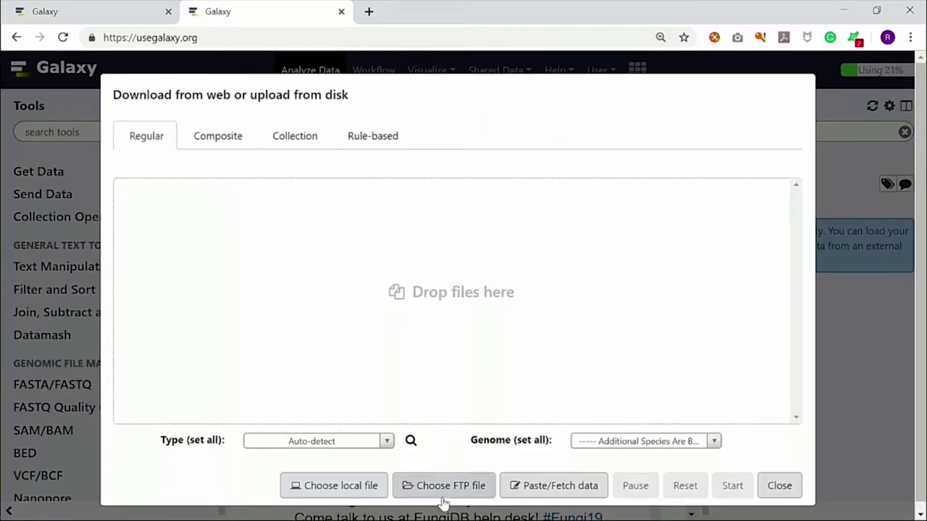
Step: Add the local file GSE37268_mof3.out.hpeak.txt.gz from D:\tmp\projects\INIA04 to the upload queue
left_click(347, 489)
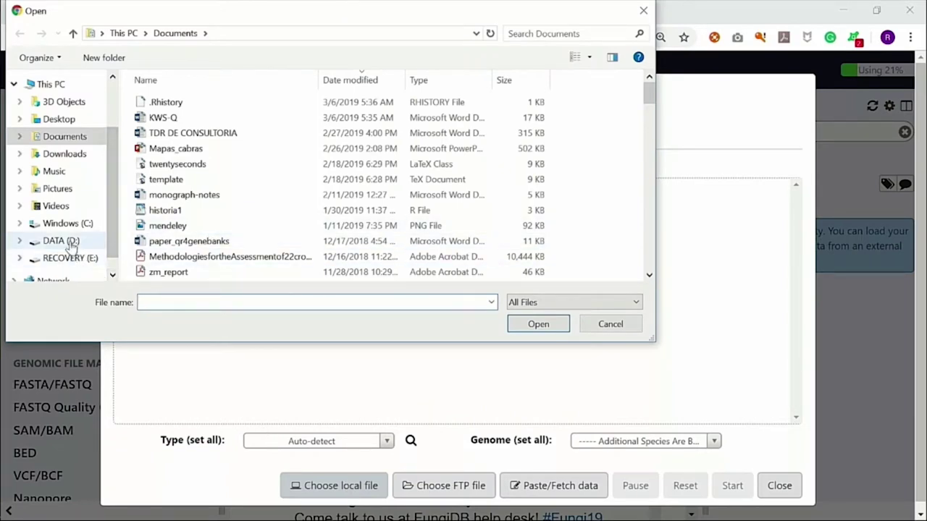
left_click(70, 244)
scroll(153, 239, "down", 5)
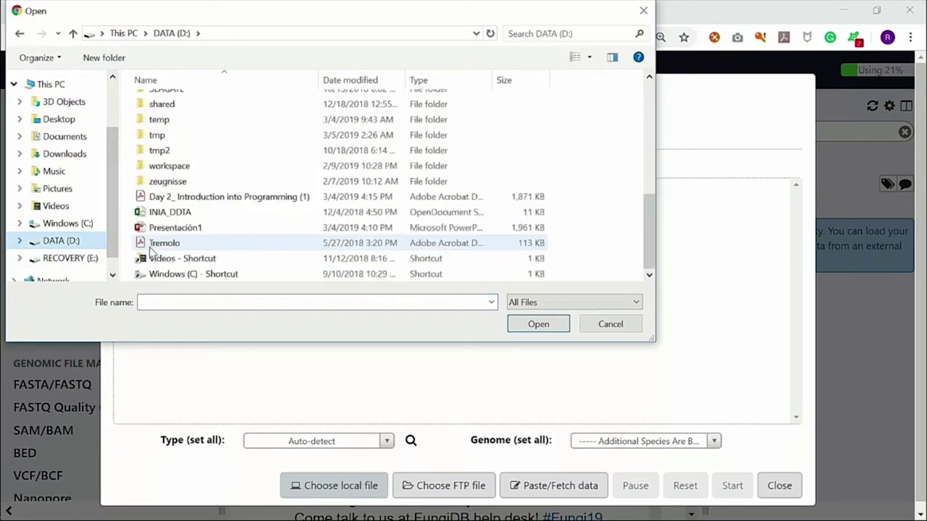
double_click(155, 135)
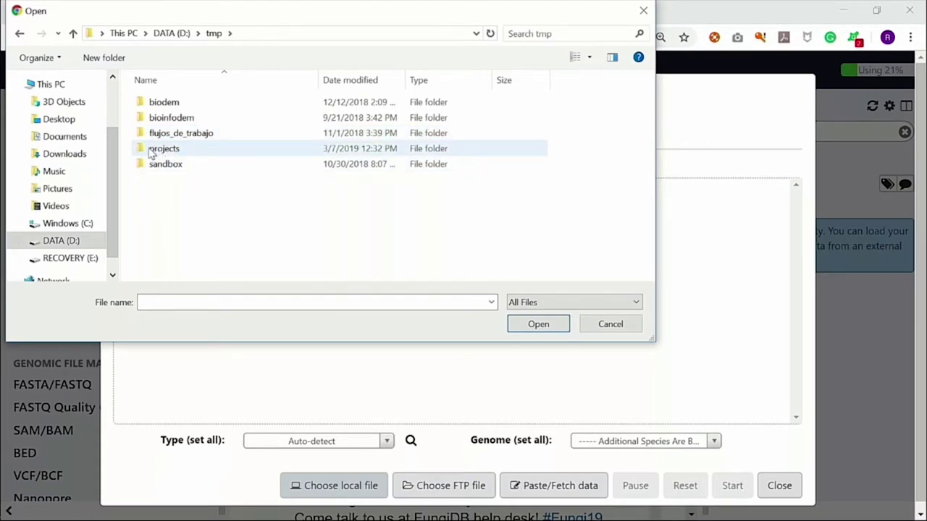
double_click(151, 150)
double_click(155, 179)
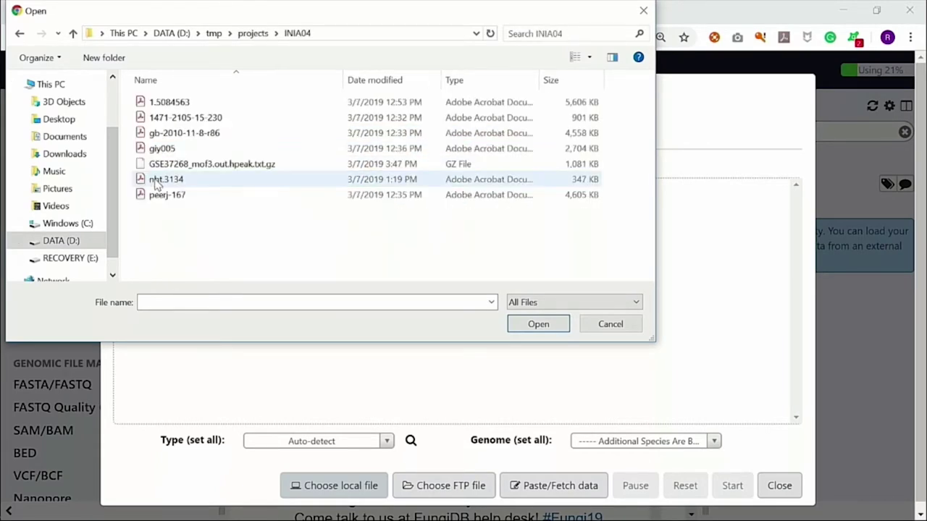
left_click(245, 165)
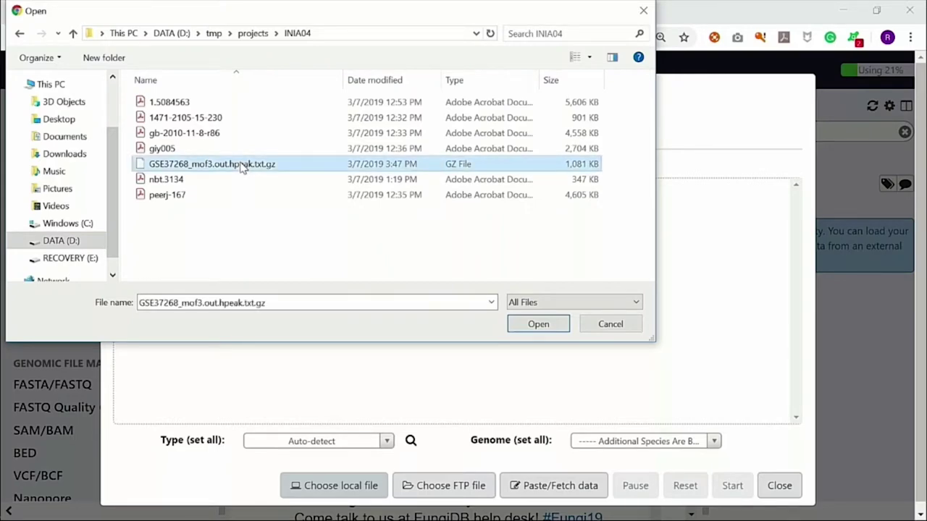
left_click(543, 325)
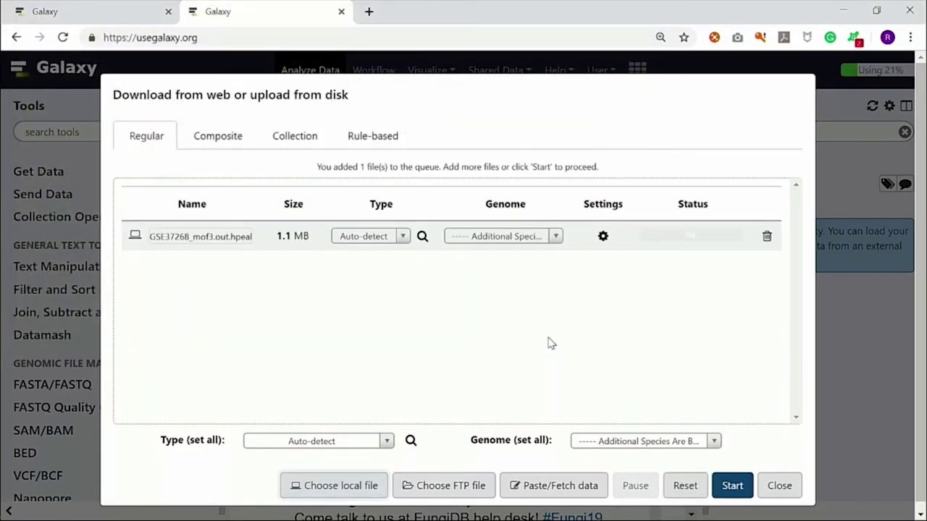
Step: Check the required data type in the tutorial and set the type of all queued upload files to interval
key("alt+Tab")
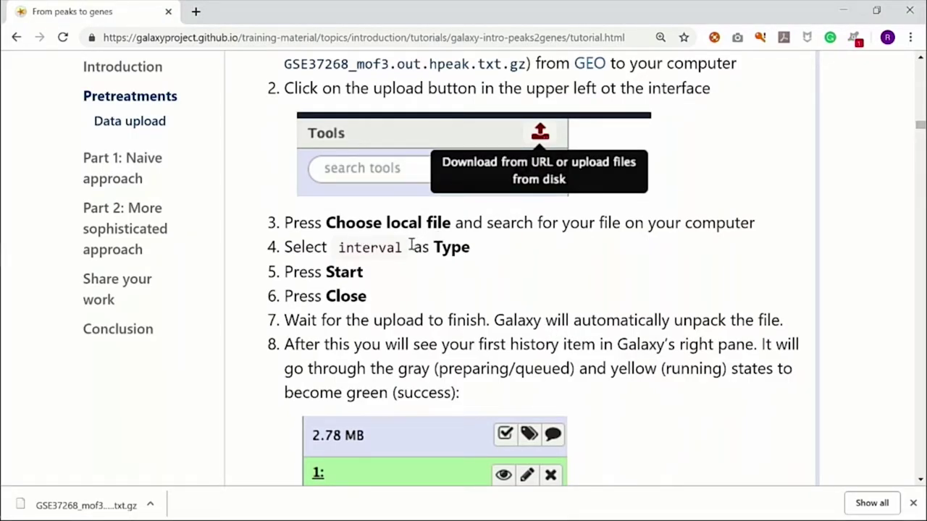
key("alt+Tab")
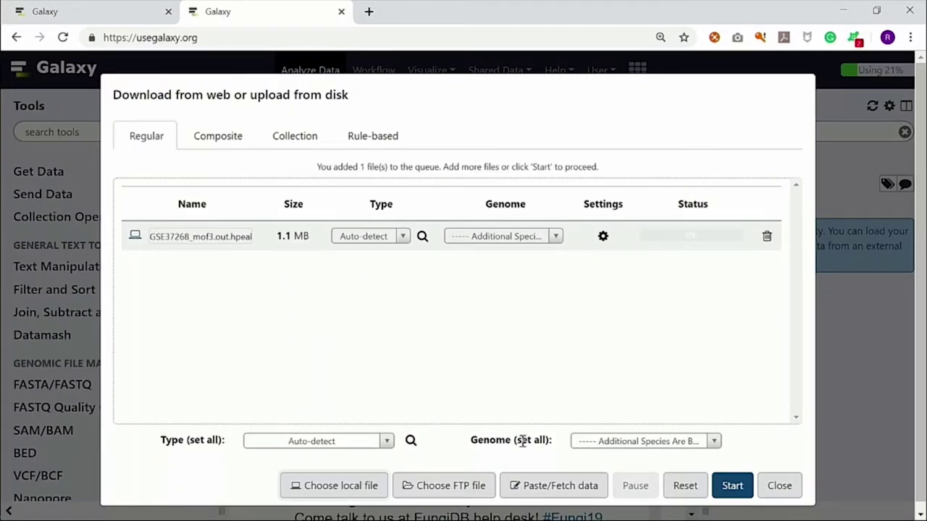
left_click(389, 443)
type("i")
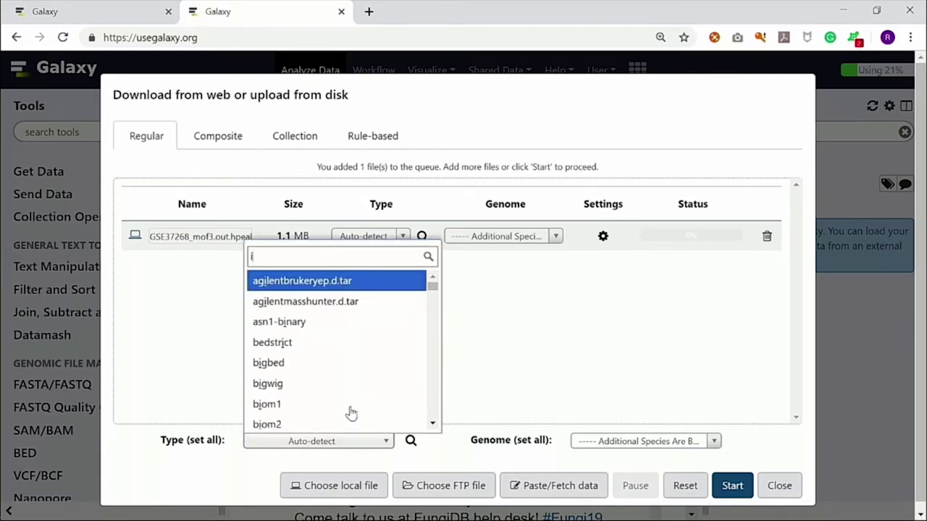
type("nte")
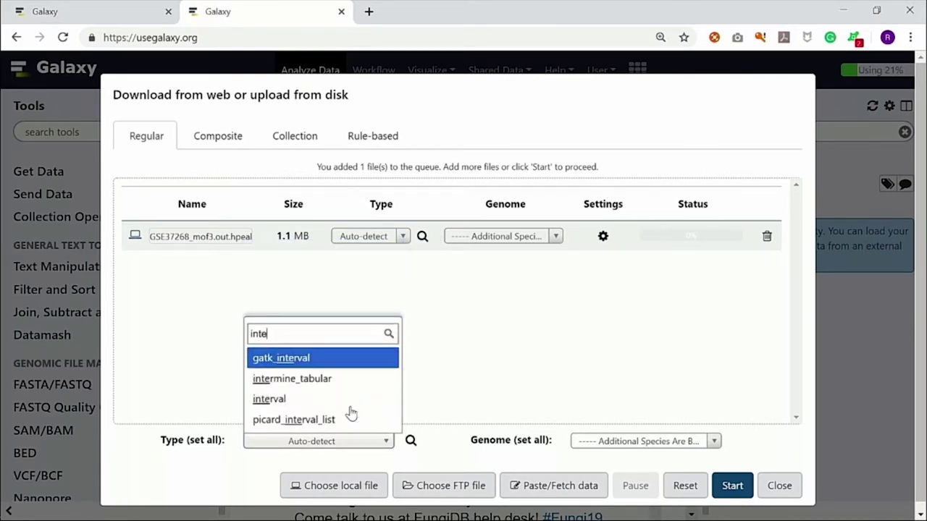
left_click(292, 403)
Step: Check the tutorial's upload instructions again and start uploading the queued peak regions file to Galaxy
key("alt+Tab")
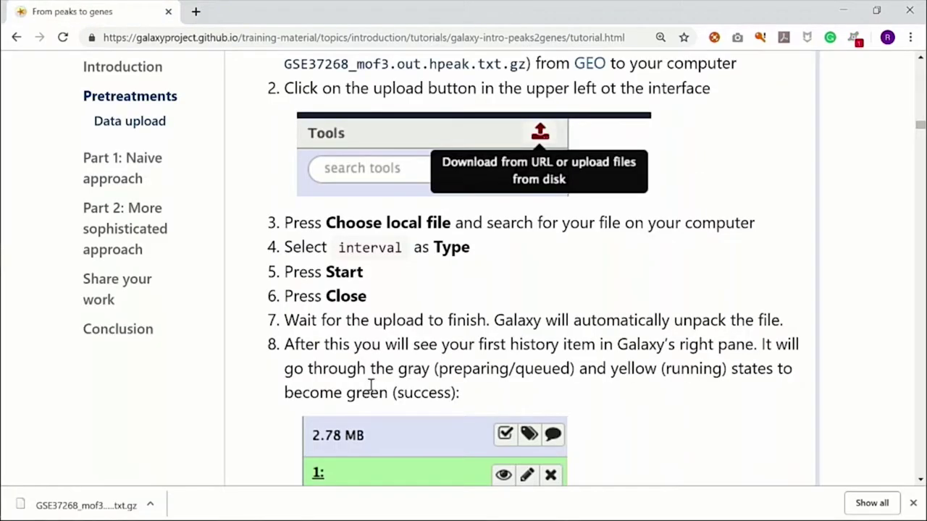
key("alt+Tab")
left_click(730, 487)
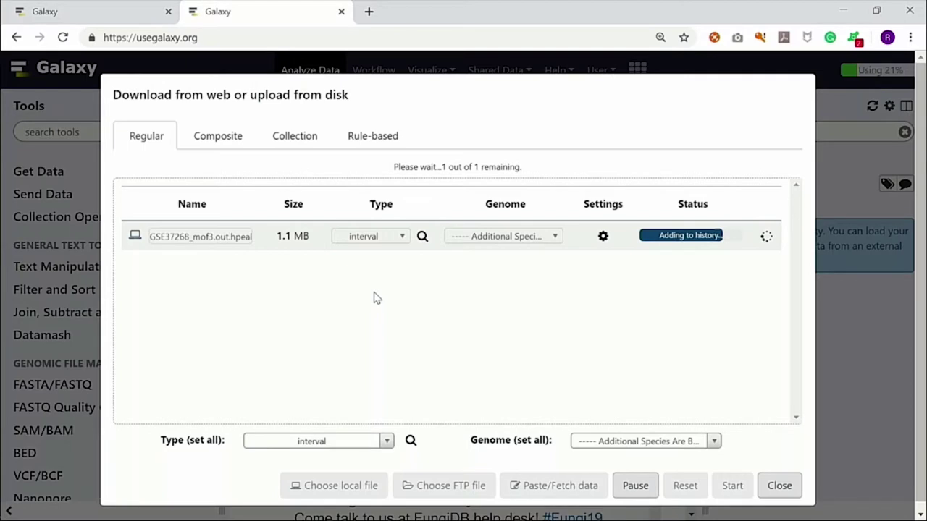
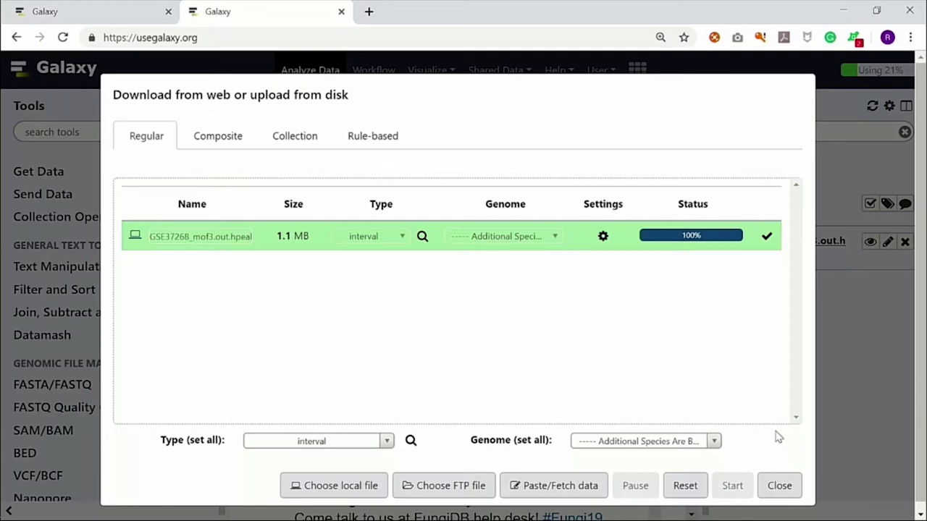
Step: Compare the upload with the tutorial's expected history item, close the finished upload dialog and reload Galaxy to refresh the Peaks2Genes history
key("alt+Tab")
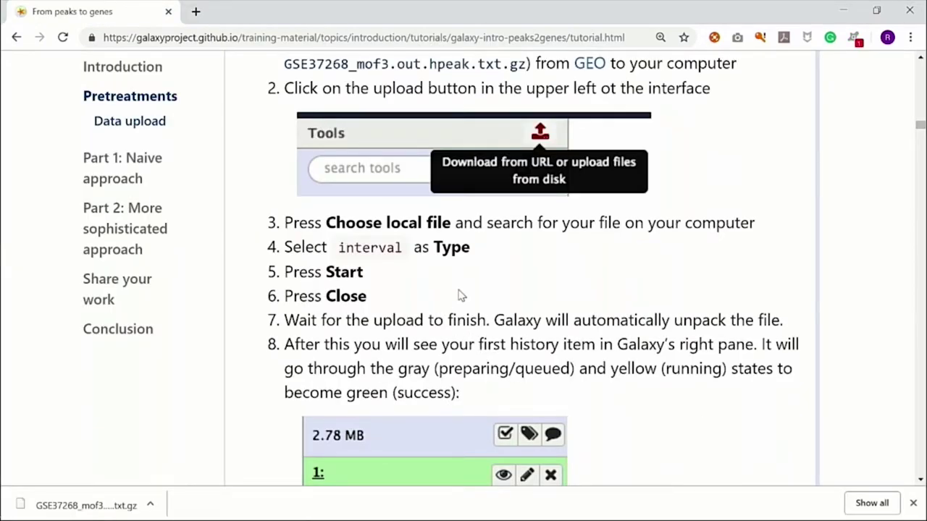
scroll(460, 291, "down", 1)
scroll(598, 265, "down", 2)
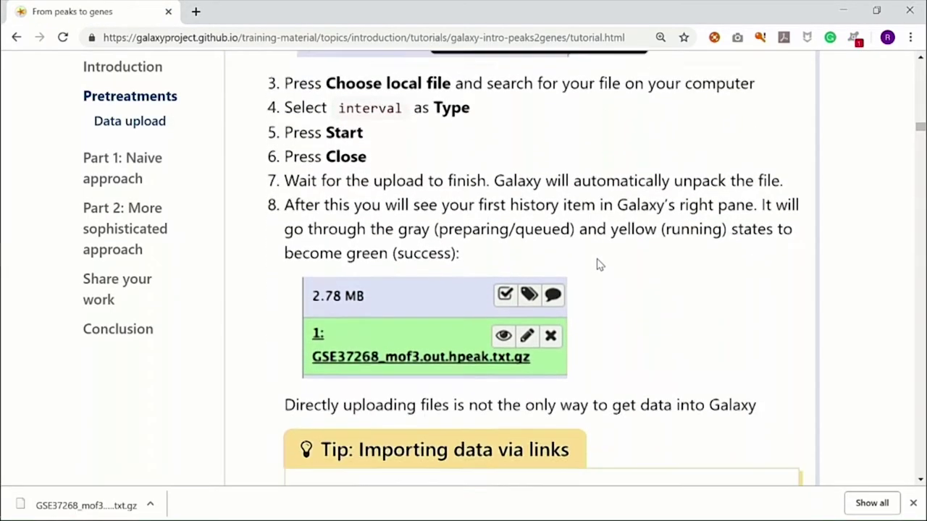
key("alt+Tab")
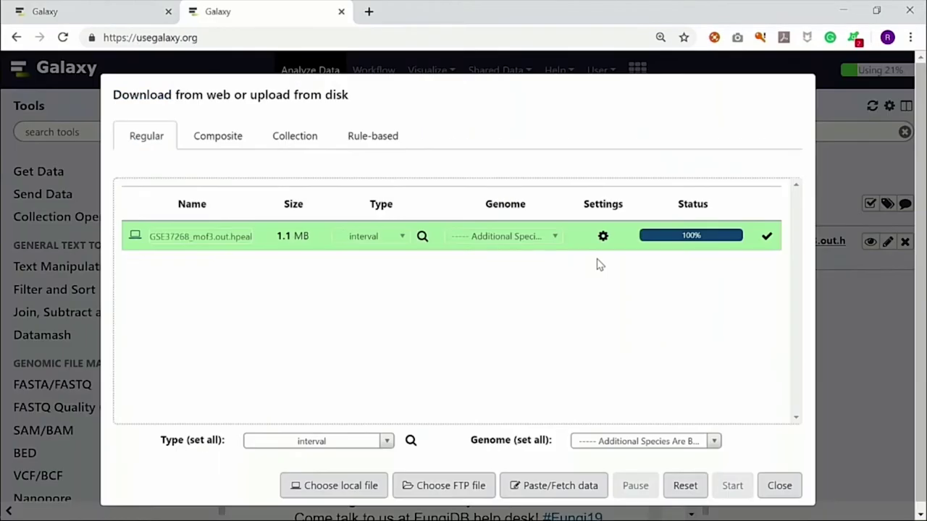
left_click(779, 486)
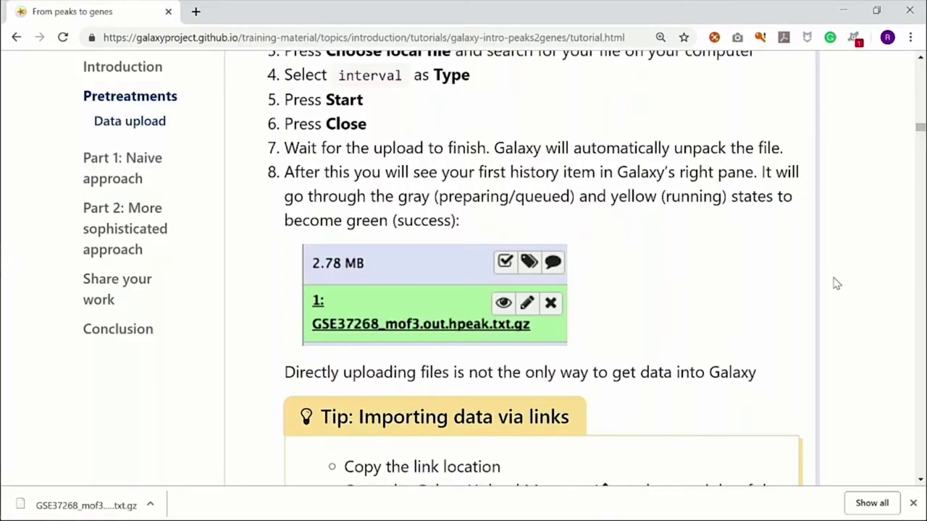
scroll(837, 284, "down", 1)
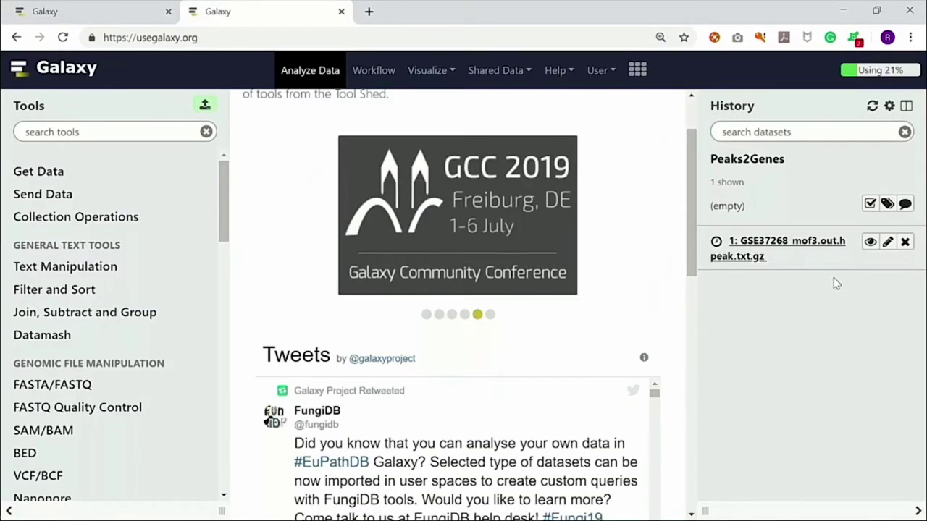
left_click(63, 38)
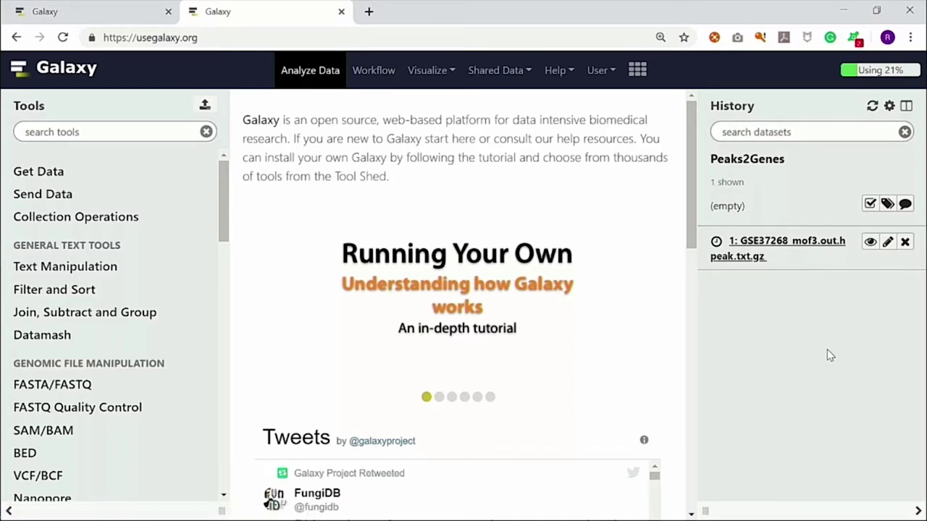
Step: Read the tutorial's tip on importing data via links as an alternative to direct file upload
key("alt+Tab")
scroll(827, 356, "down", 2)
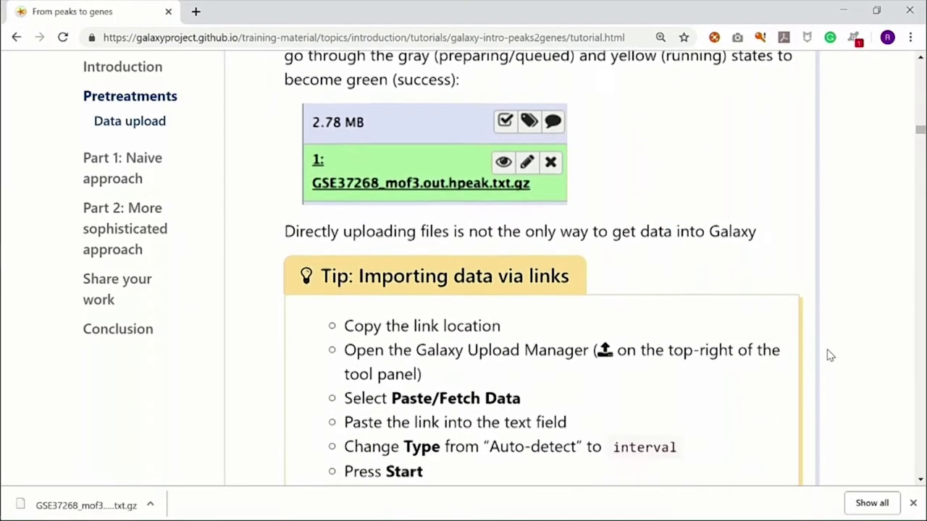
scroll(743, 275, "up", 1)
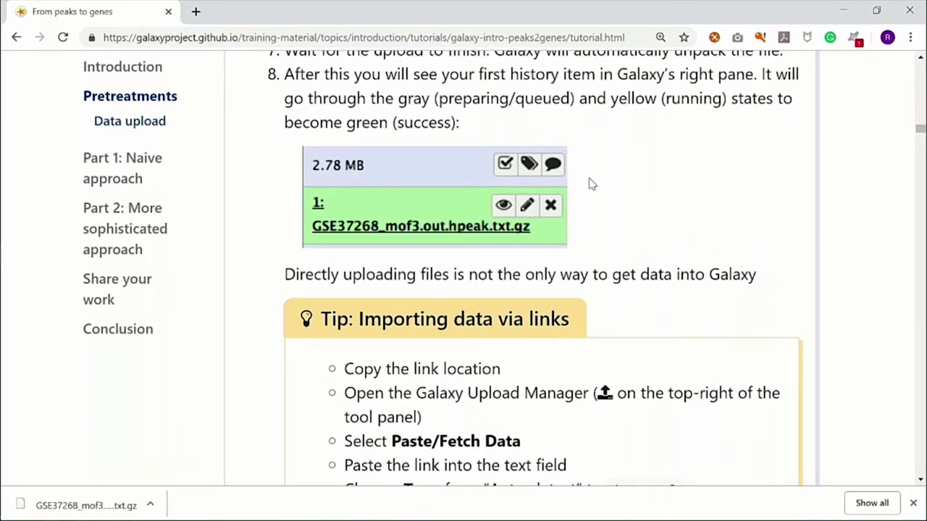
scroll(706, 210, "down", 1)
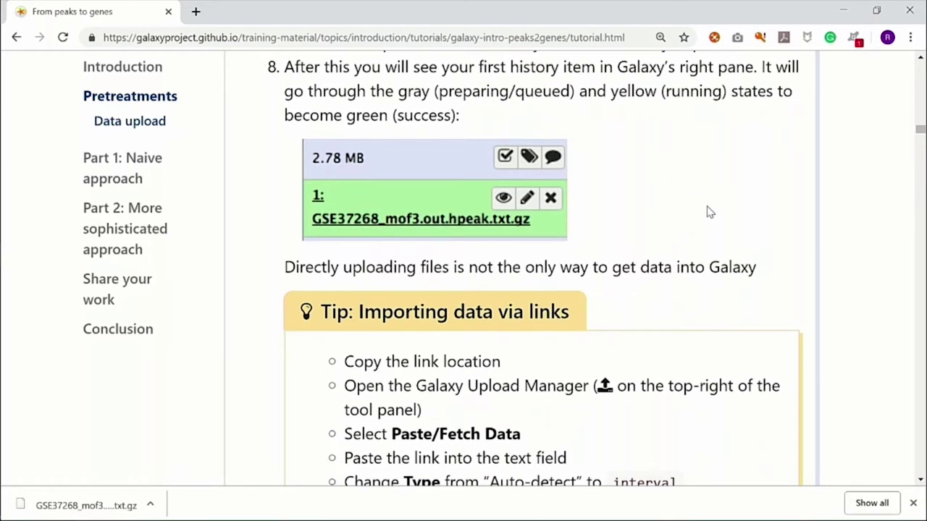
scroll(710, 206, "down", 1)
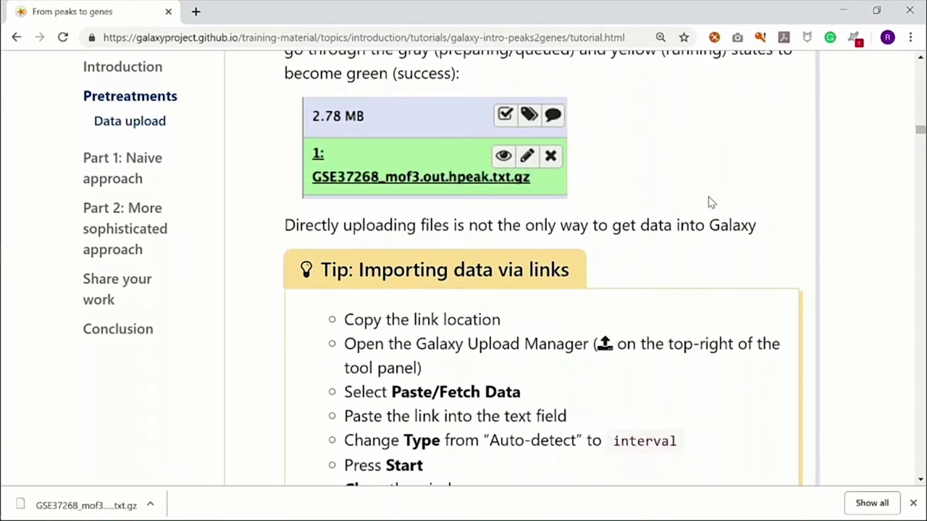
key("alt+Tab")
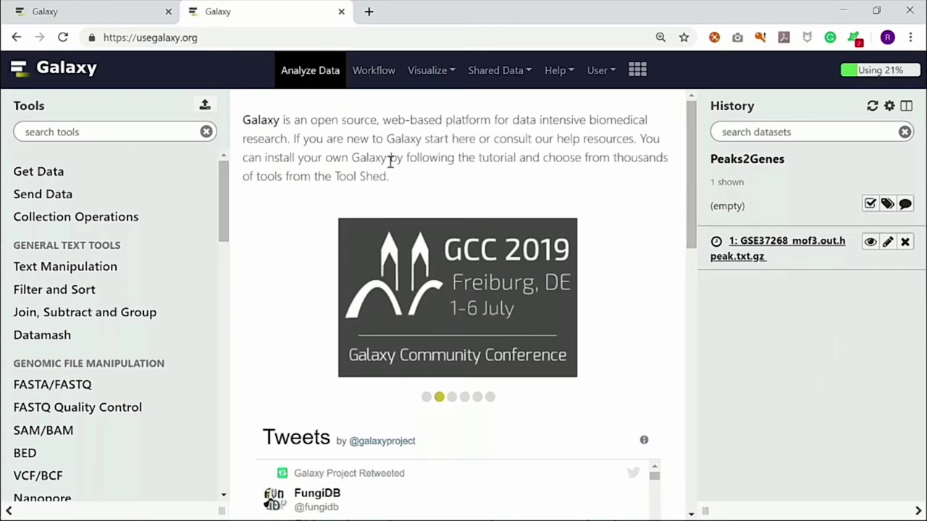
key("alt+Tab")
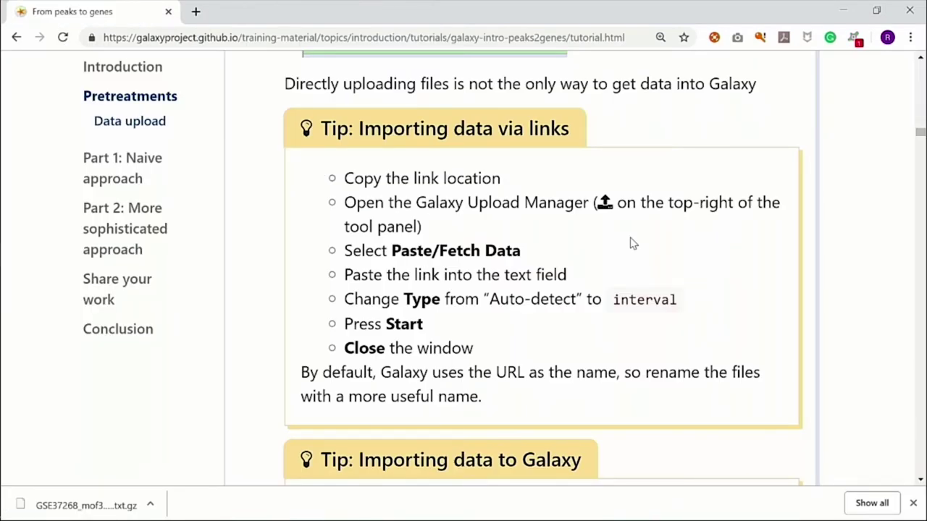
scroll(631, 243, "down", 5)
scroll(631, 244, "up", 6)
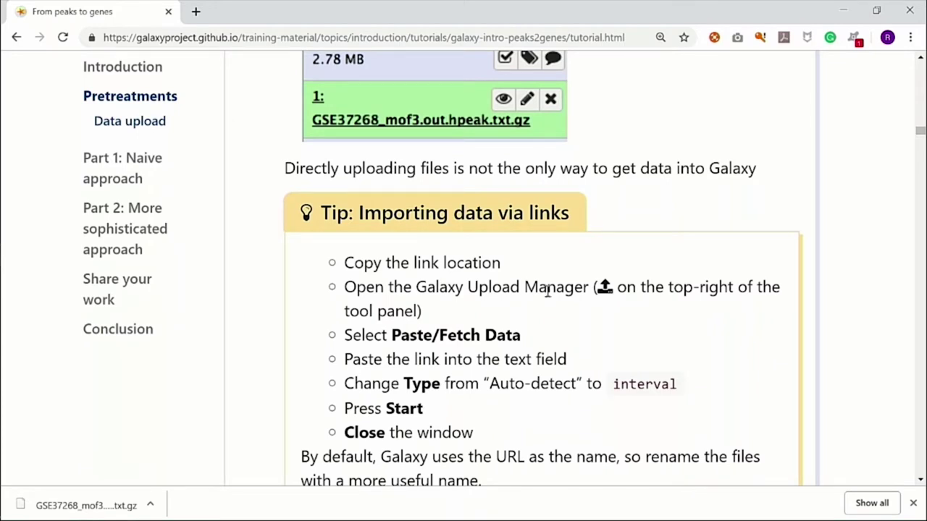
scroll(687, 370, "down", 1)
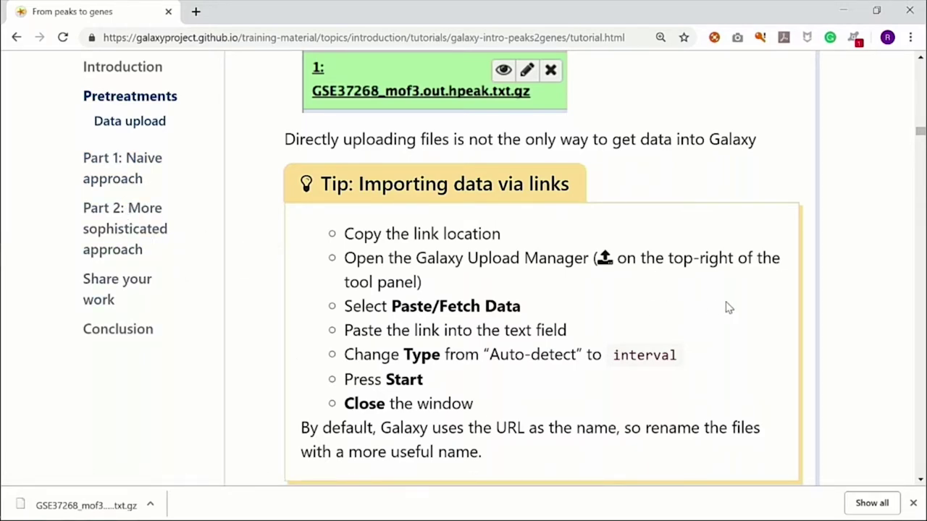
Step: Go back to the tutorial's Introduction and read about the source paper, the Mof target genes and the sample peaks table
scroll(728, 308, "up", 15)
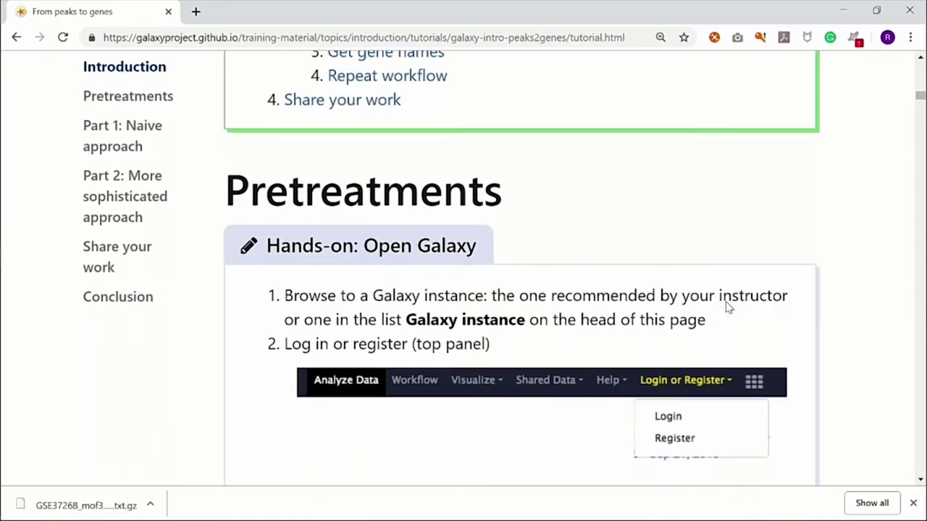
scroll(728, 308, "up", 4)
scroll(728, 308, "up", 10)
scroll(727, 302, "down", 8)
scroll(726, 302, "down", 1)
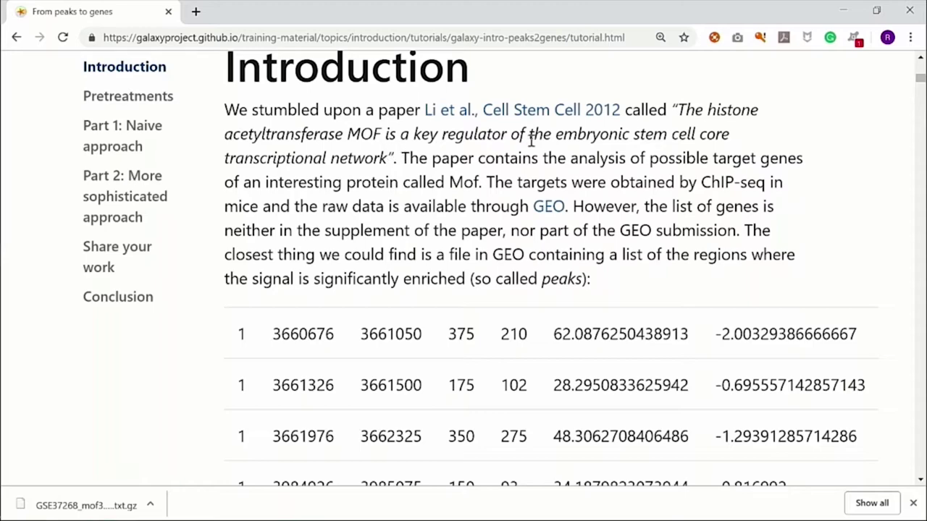
scroll(660, 157, "down", 1)
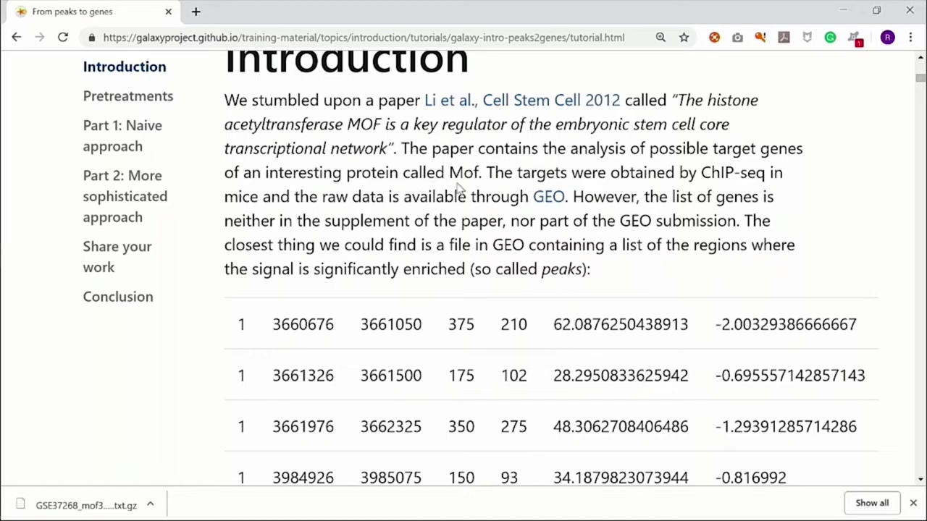
scroll(654, 186, "down", 2)
scroll(654, 184, "up", 1)
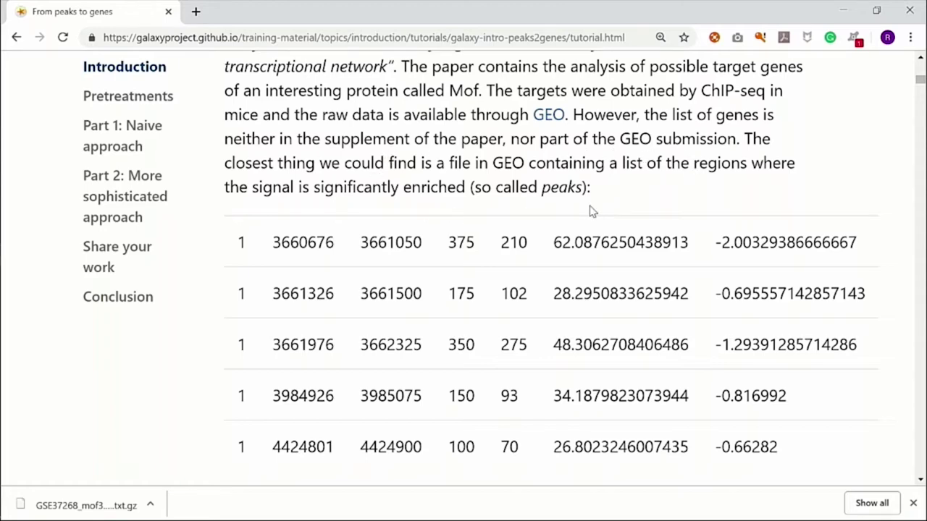
scroll(589, 210, "down", 1)
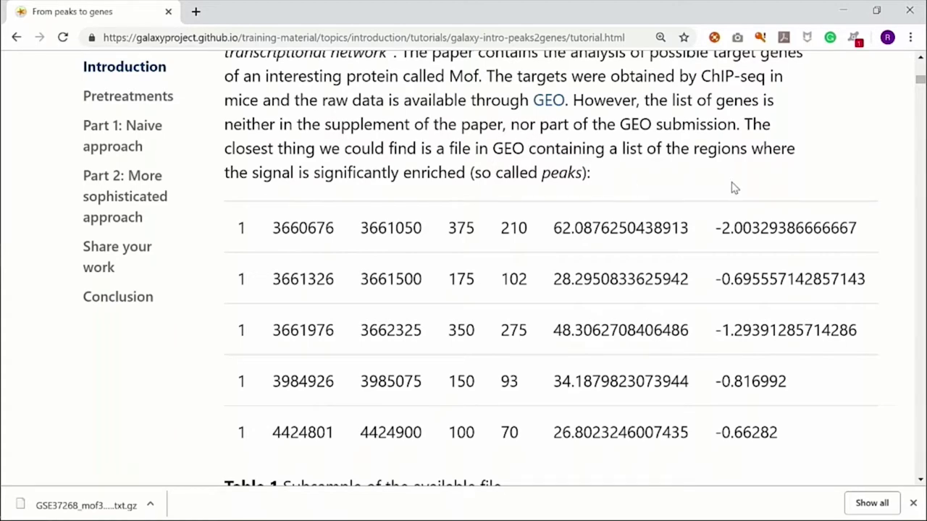
scroll(778, 246, "down", 1)
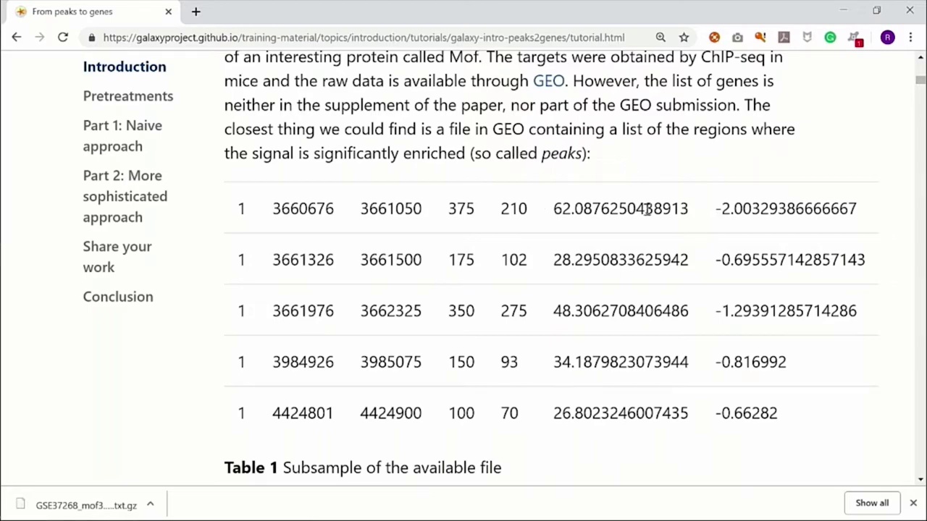
scroll(648, 210, "down", 4)
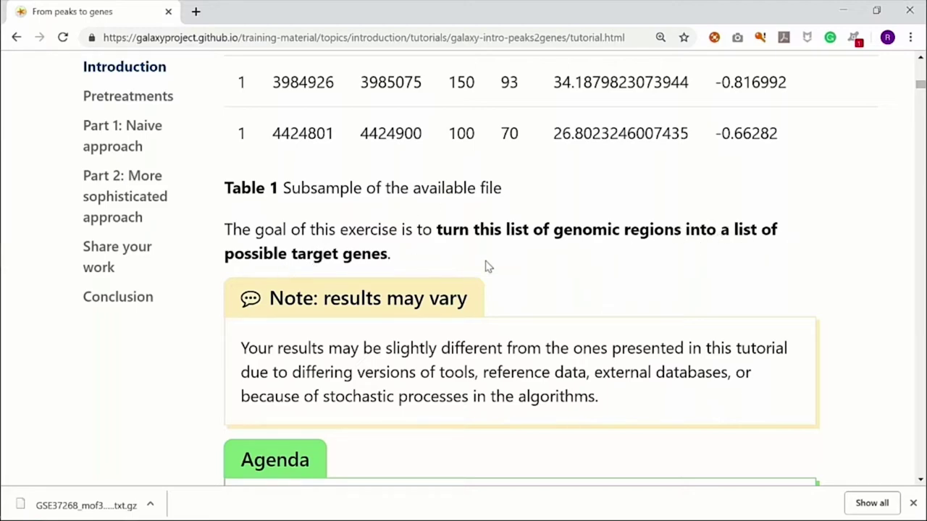
scroll(486, 267, "up", 5)
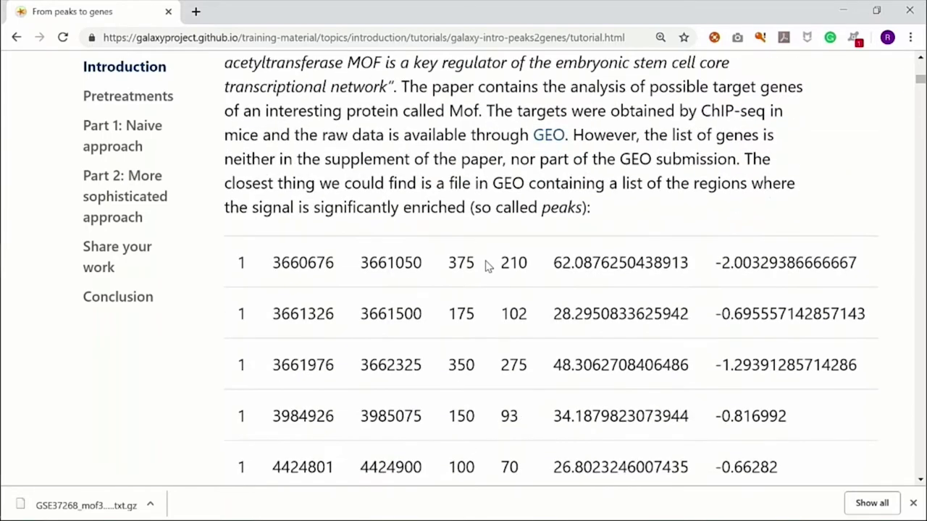
scroll(486, 266, "down", 1)
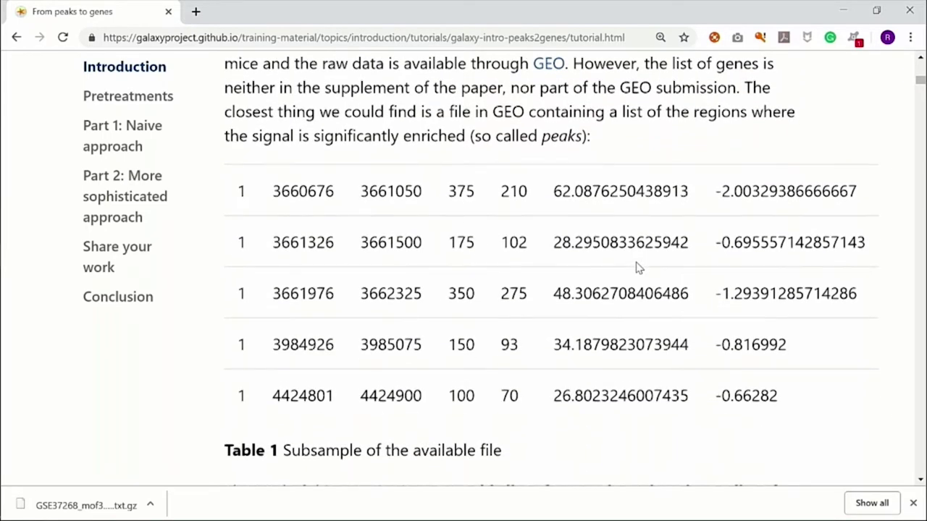
scroll(631, 254, "down", 1)
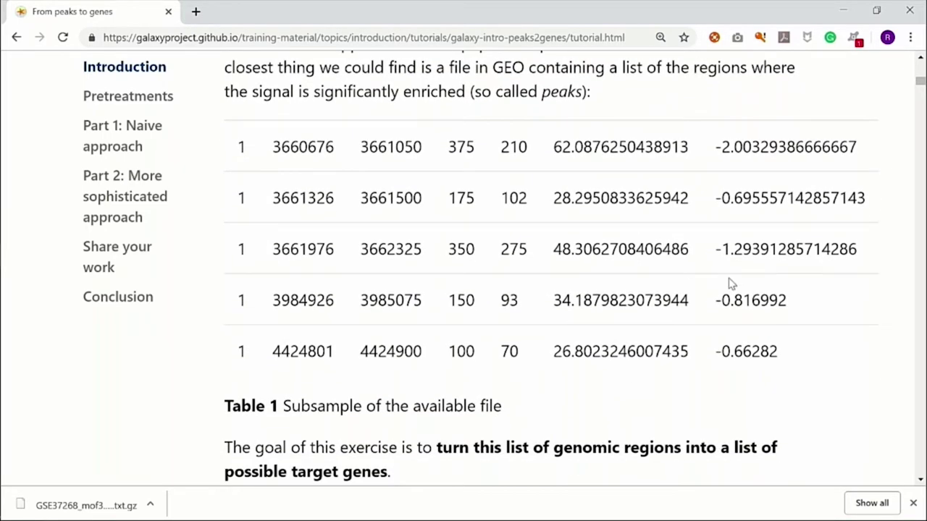
scroll(730, 283, "down", 1)
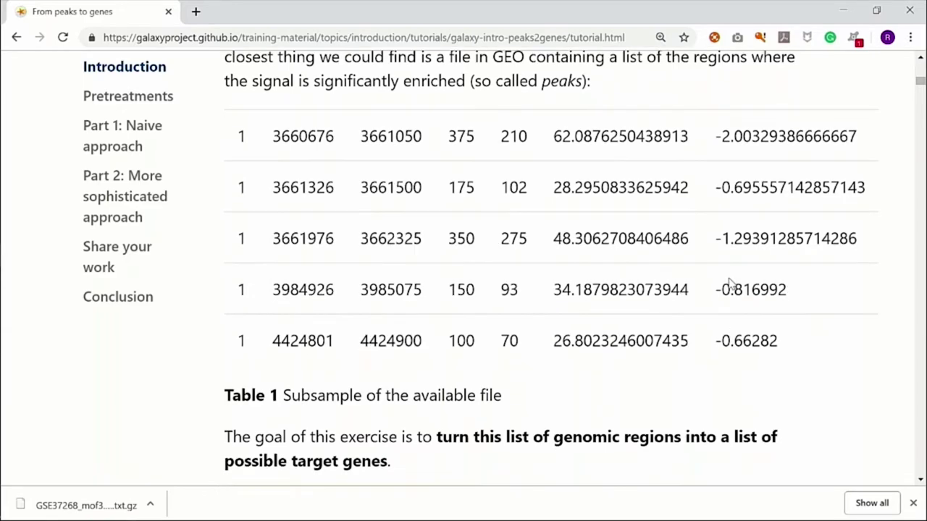
Step: Review the exercise goal, the note on varying results and the agenda, and return to the history instructions under Pretreatments
scroll(481, 225, "down", 2)
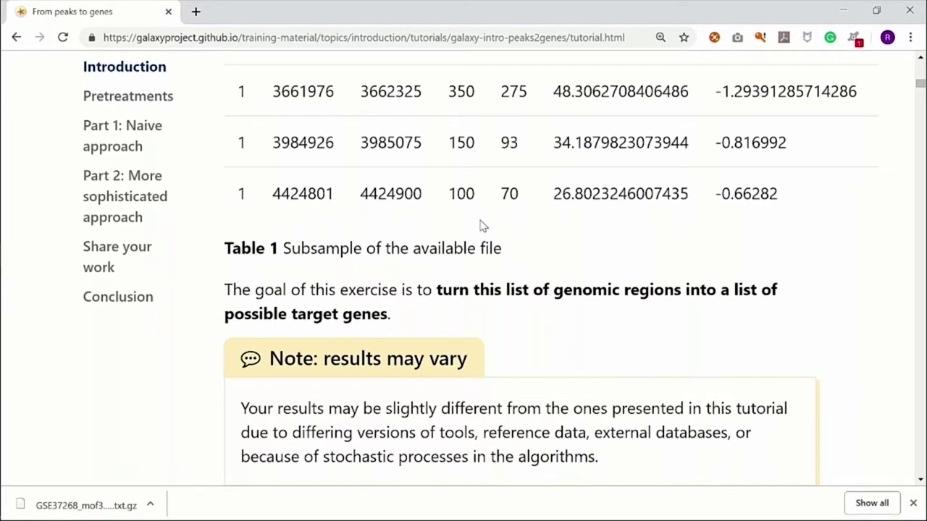
scroll(481, 225, "down", 2)
scroll(610, 331, "down", 4)
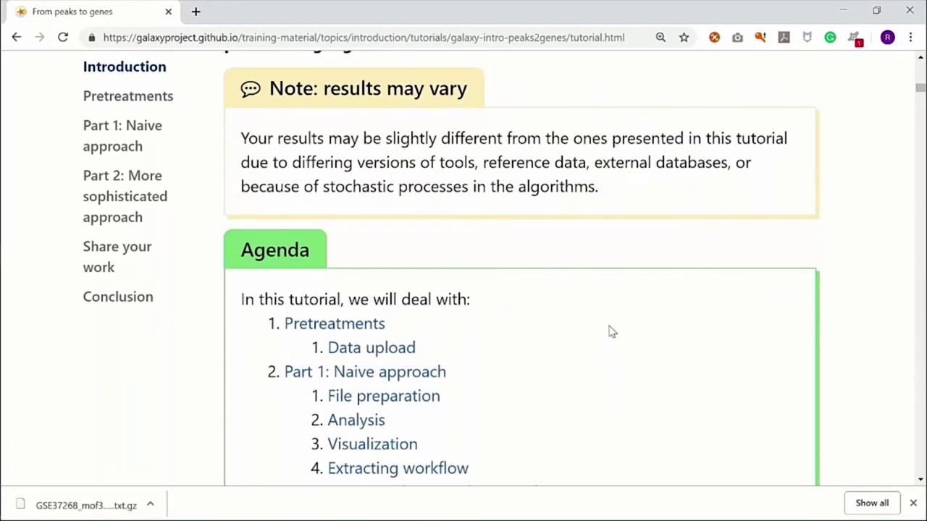
scroll(611, 330, "down", 5)
scroll(611, 331, "down", 10)
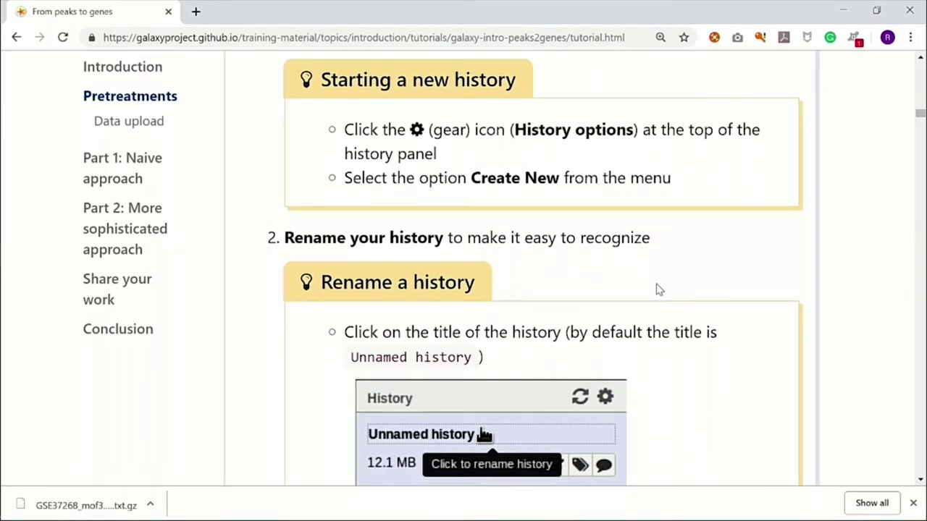
Step: Skim past the Data upload instructions and import tips, and read the tutorial's Interval file format note on required and optional columns
scroll(647, 295, "up", 1)
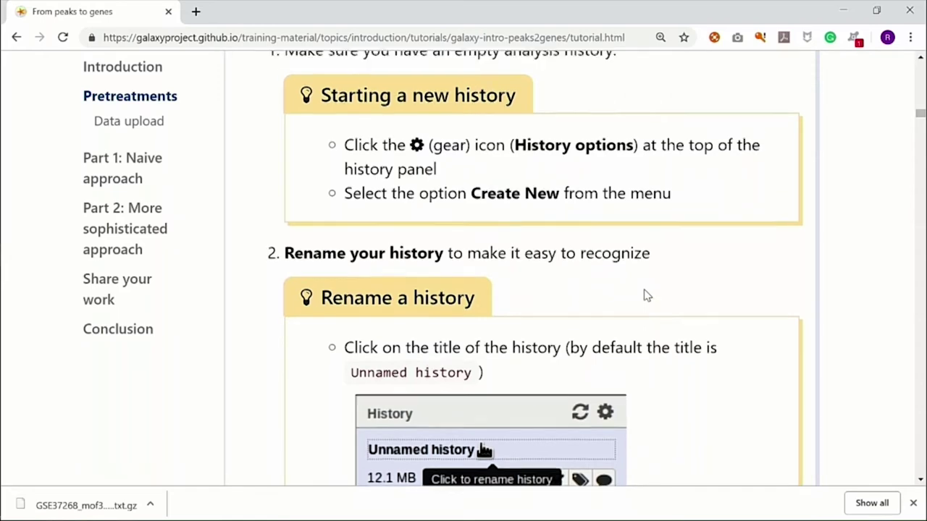
scroll(647, 296, "down", 4)
scroll(646, 296, "down", 10)
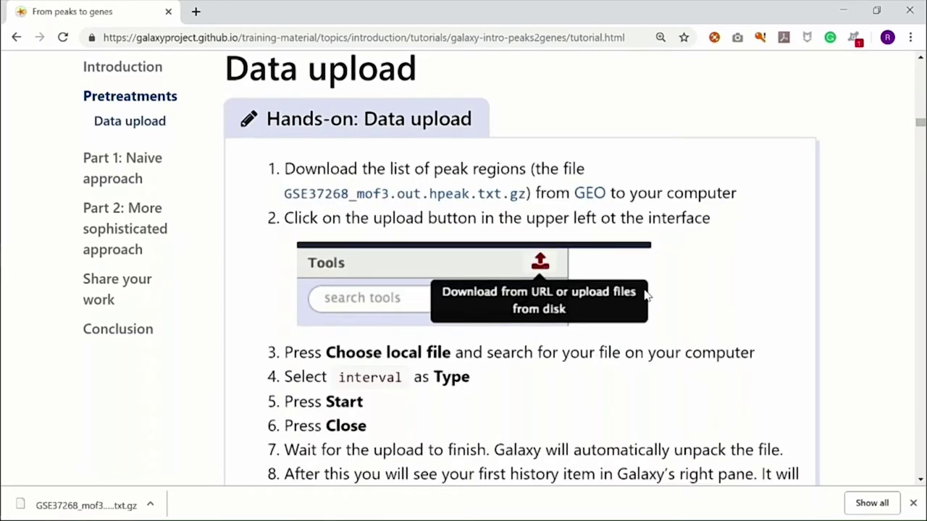
scroll(647, 296, "down", 4)
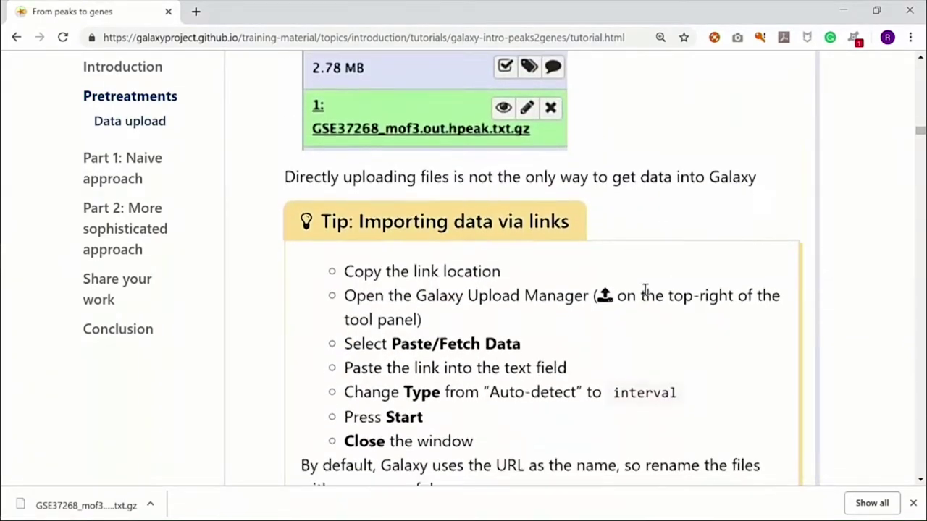
scroll(647, 295, "down", 2)
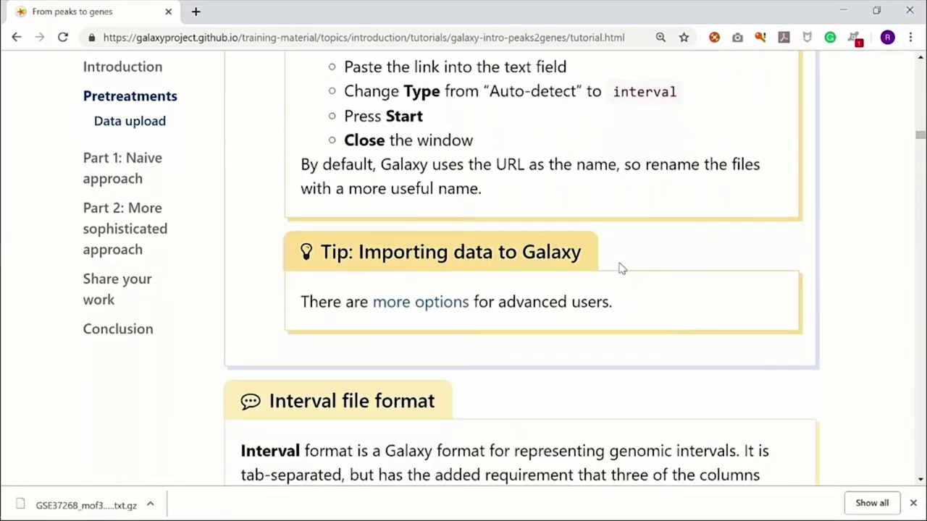
scroll(671, 265, "down", 1)
scroll(671, 265, "down", 4)
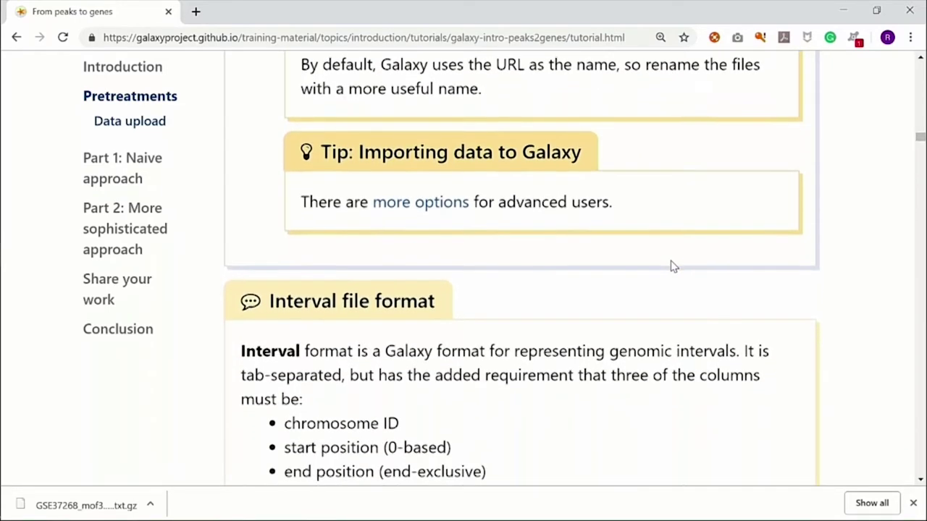
scroll(648, 248, "down", 1)
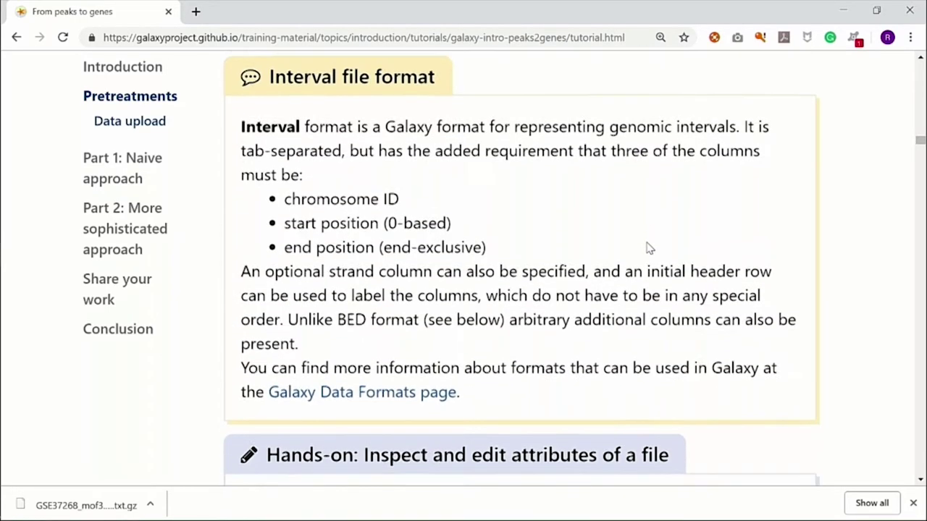
scroll(646, 241, "up", 1)
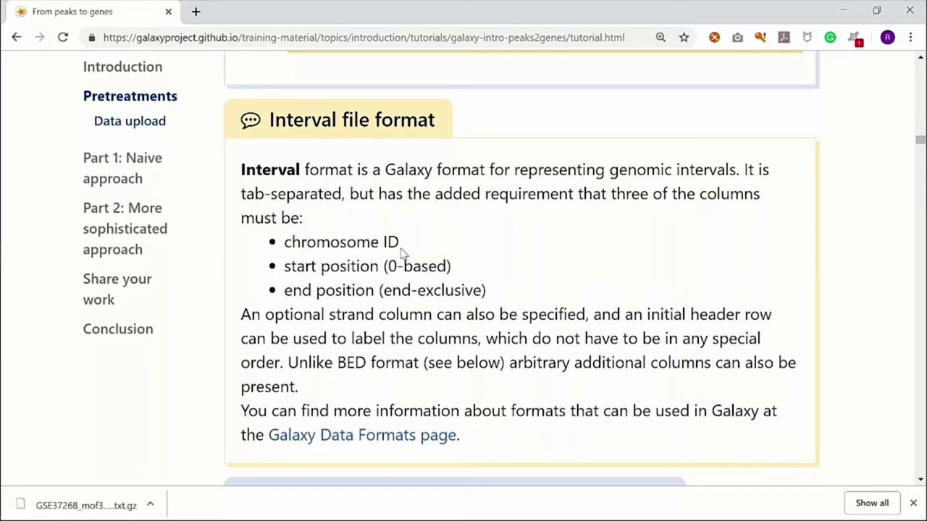
scroll(470, 262, "down", 1)
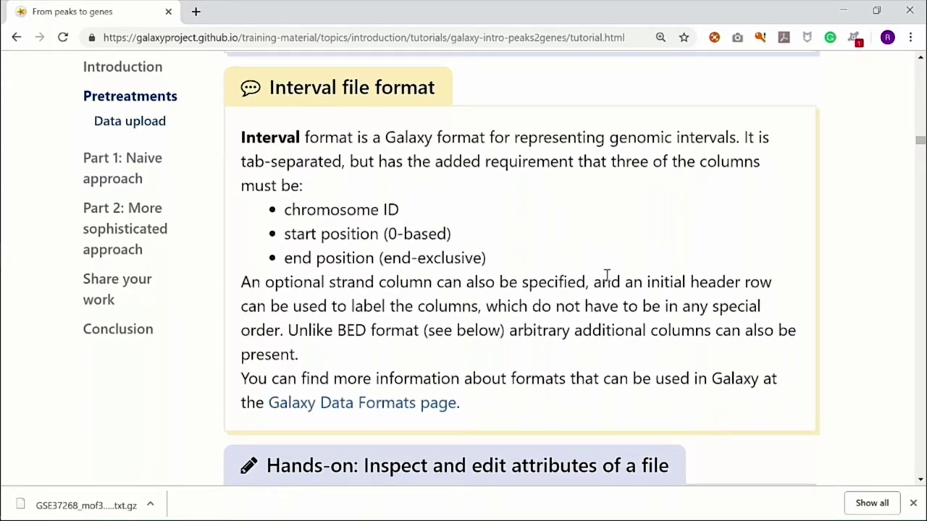
scroll(607, 275, "down", 3)
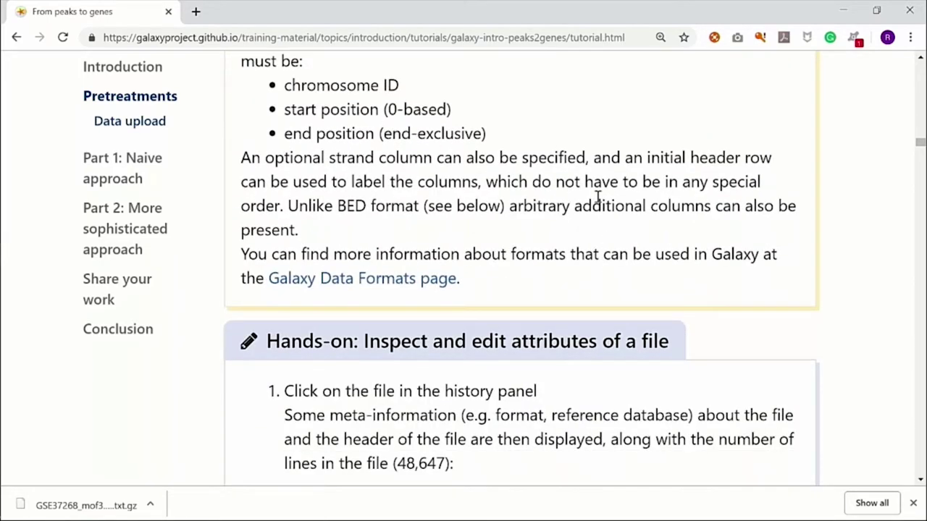
Step: Read the first instruction of the hands-on Inspect and edit attributes of a file and study its example of an expanded history dataset
scroll(597, 197, "down", 2)
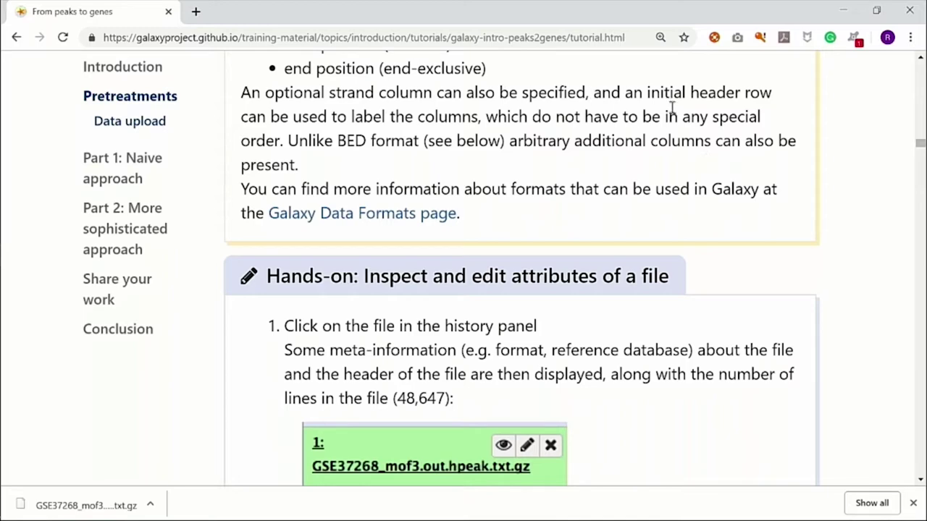
scroll(616, 131, "down", 2)
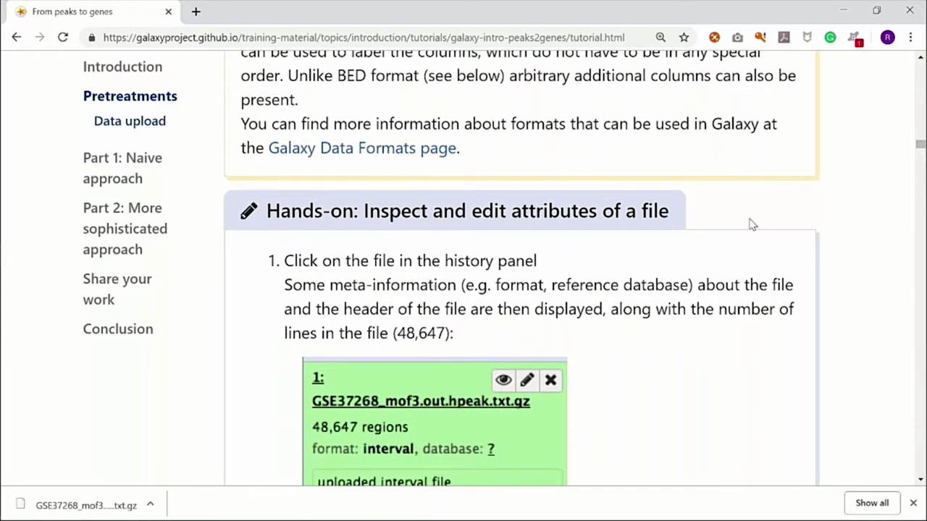
scroll(751, 224, "down", 3)
scroll(725, 164, "down", 1)
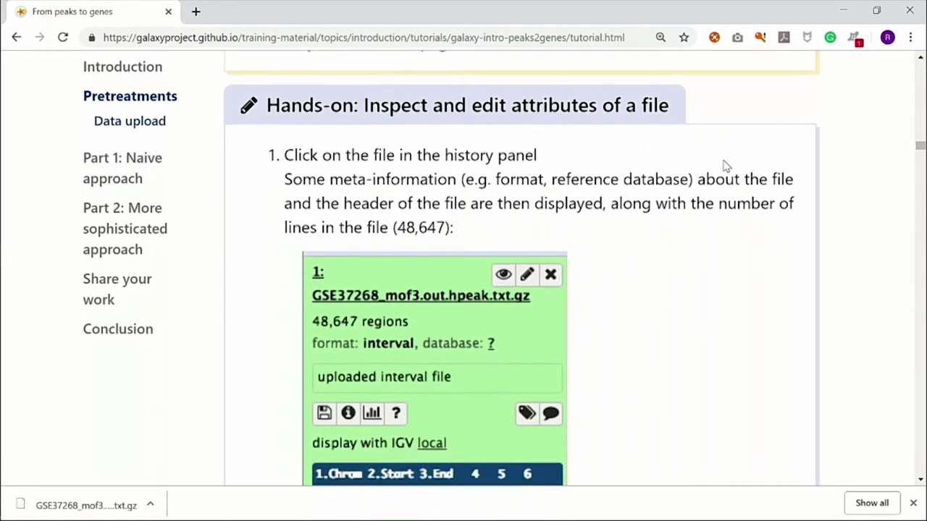
scroll(746, 225, "down", 1)
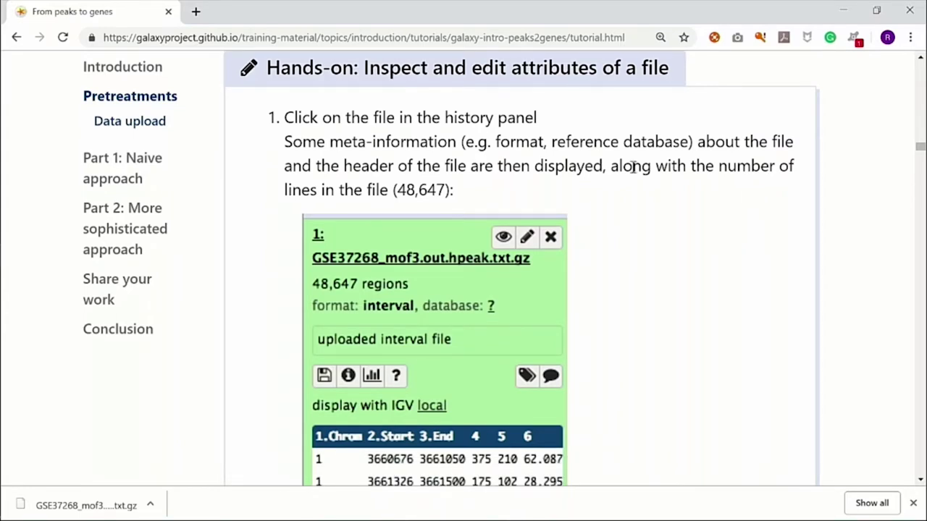
scroll(477, 292, "down", 2)
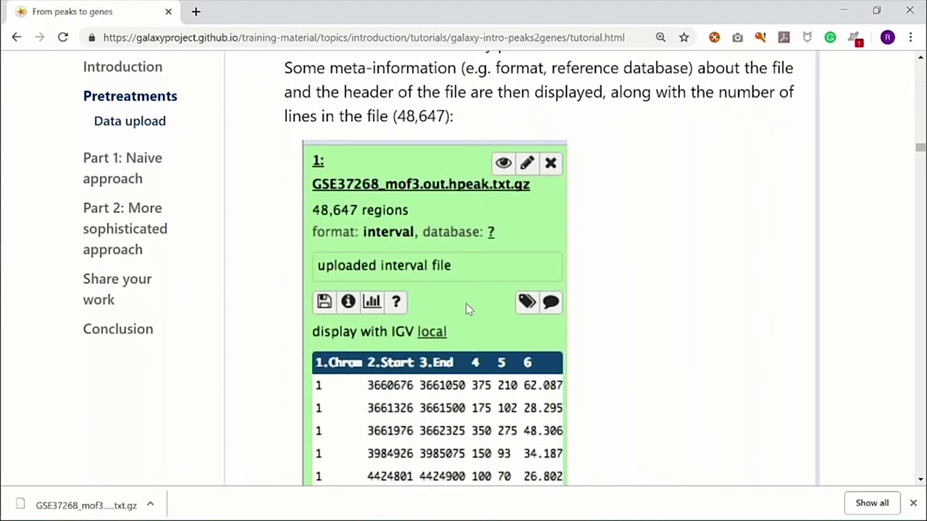
scroll(467, 310, "down", 2)
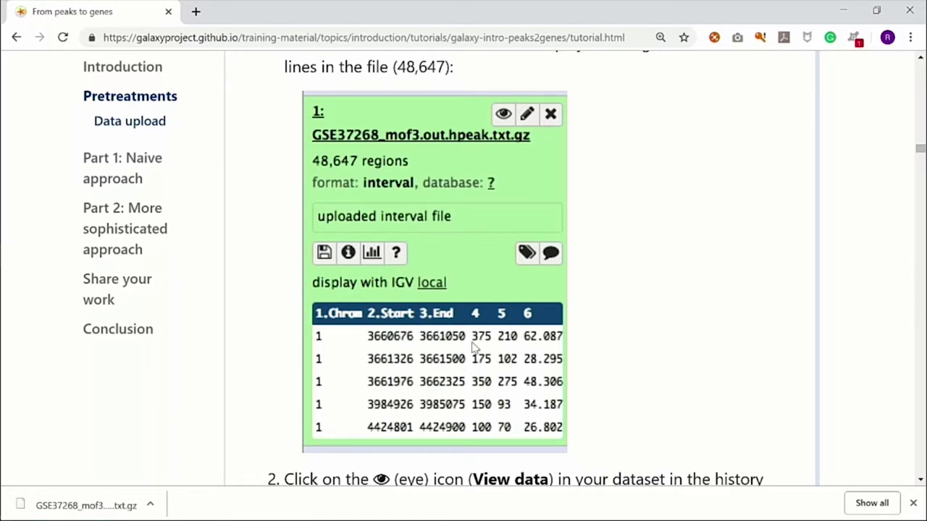
scroll(475, 344, "down", 3)
scroll(474, 344, "up", 2)
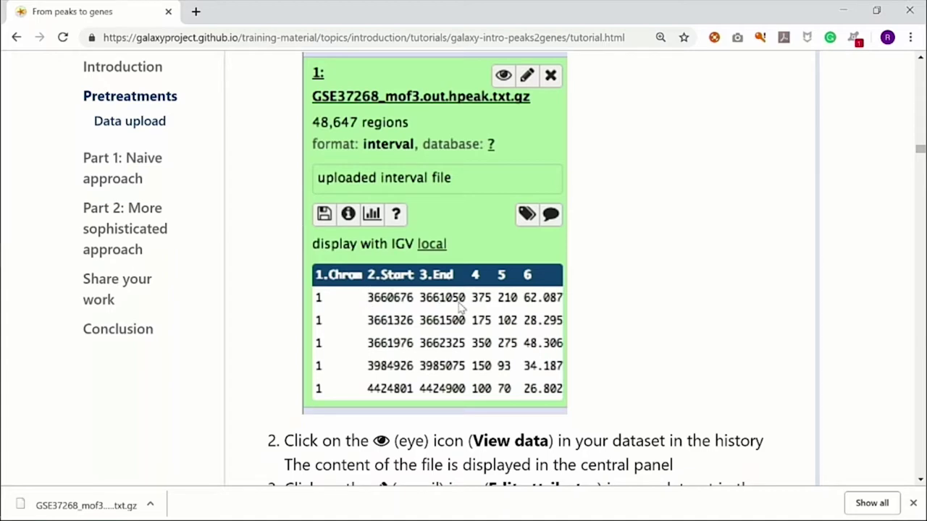
scroll(437, 314, "up", 2)
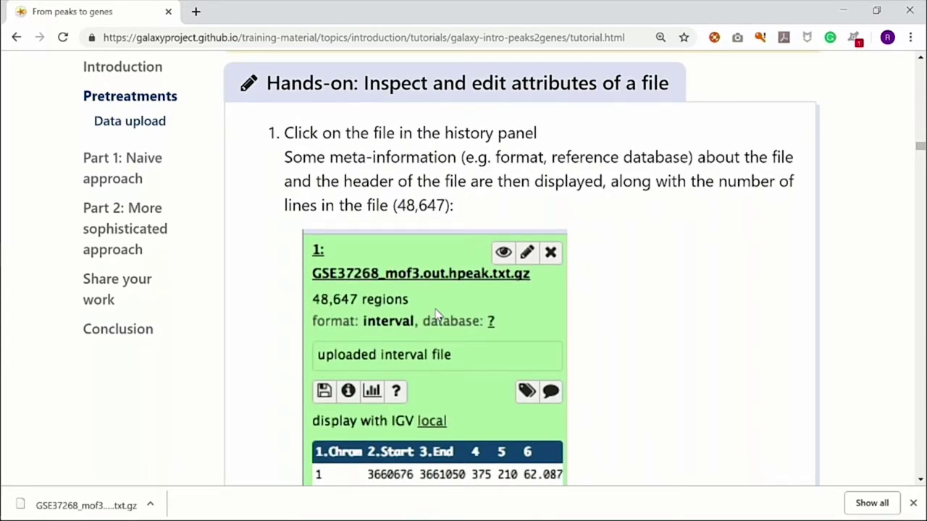
Step: Read the tutorial's instructions on viewing the data, editing attributes and choosing the mm9 mouse build under Database/Build
scroll(437, 314, "down", 5)
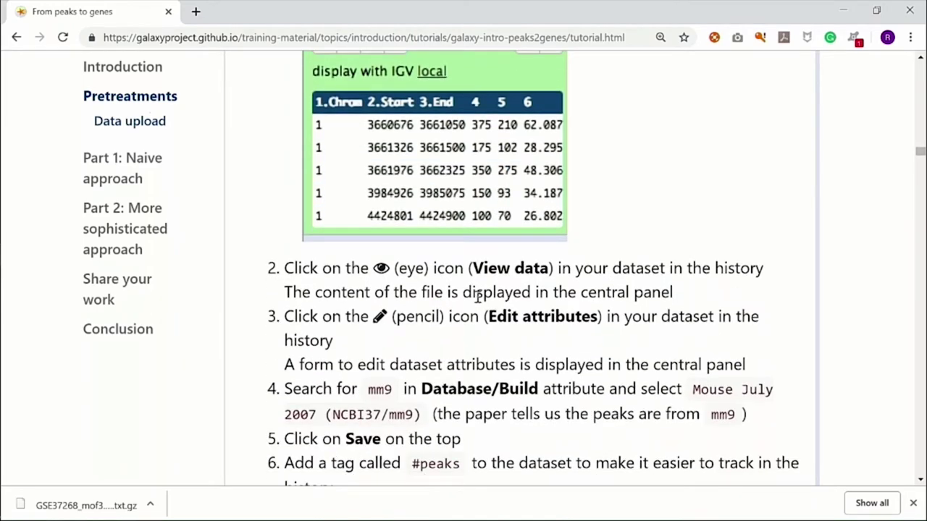
scroll(478, 300, "down", 1)
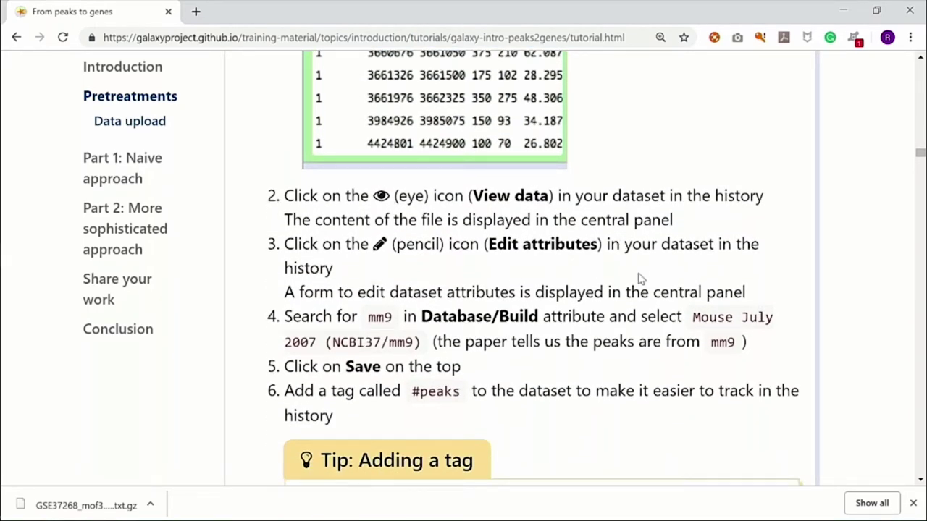
scroll(598, 281, "down", 1)
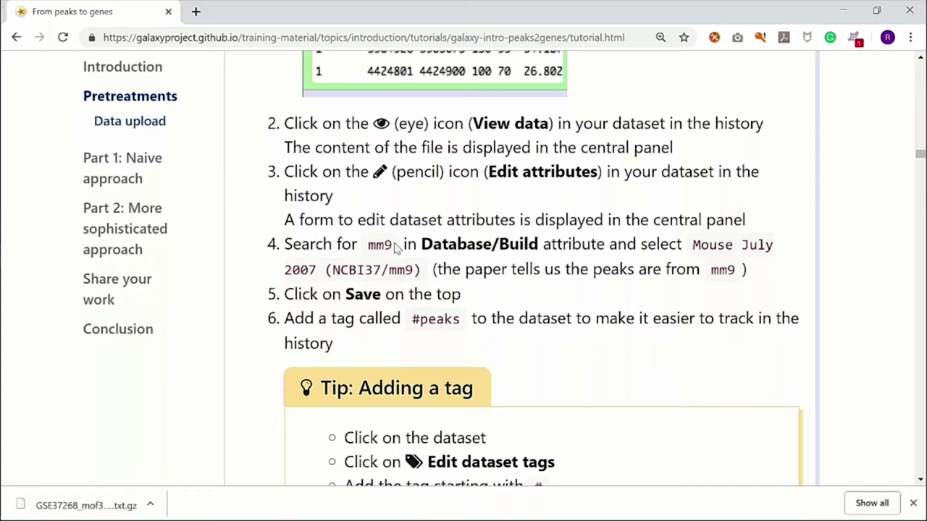
left_click_drag(389, 247, 369, 247)
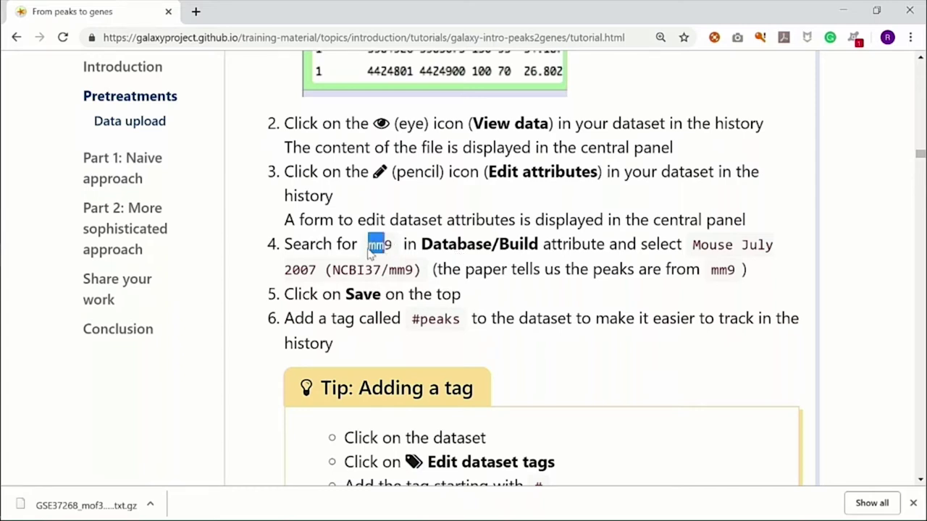
scroll(495, 250, "down", 1)
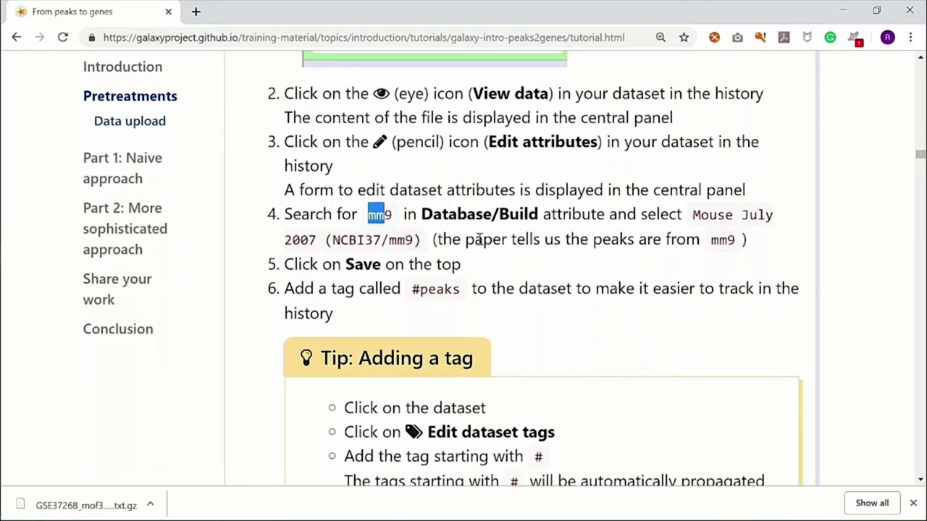
scroll(479, 240, "down", 3)
scroll(533, 246, "down", 1)
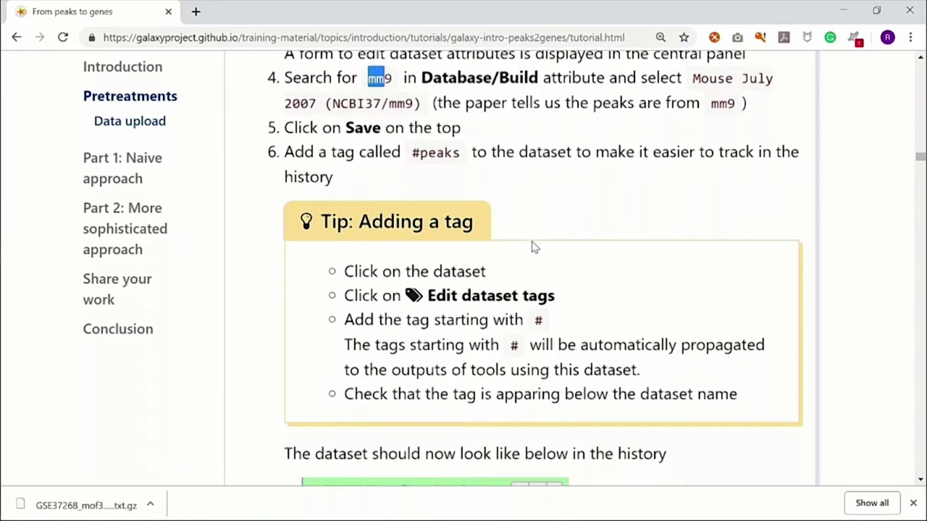
Step: Review the example dataset's tag icon and the attribute instructions again, and read how to add the #peaks tag to the dataset
scroll(533, 247, "up", 8)
scroll(529, 249, "up", 7)
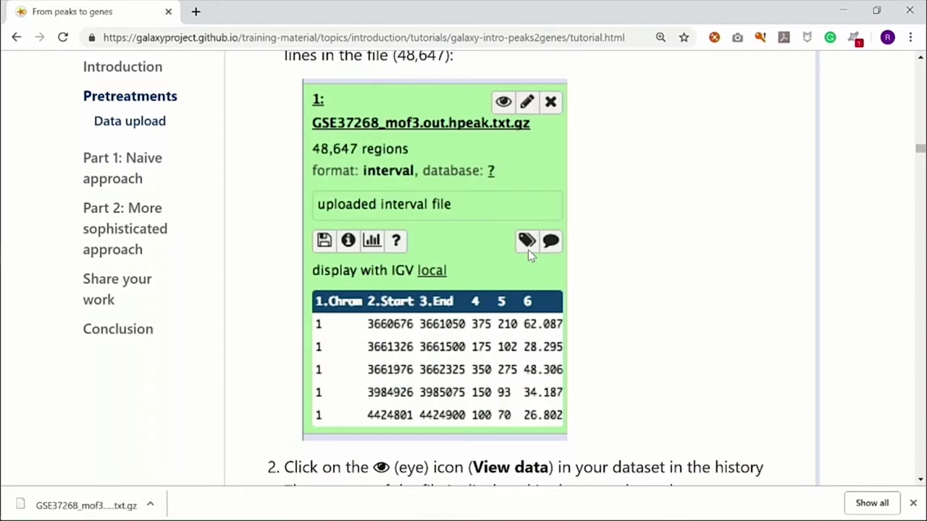
scroll(529, 253, "down", 7)
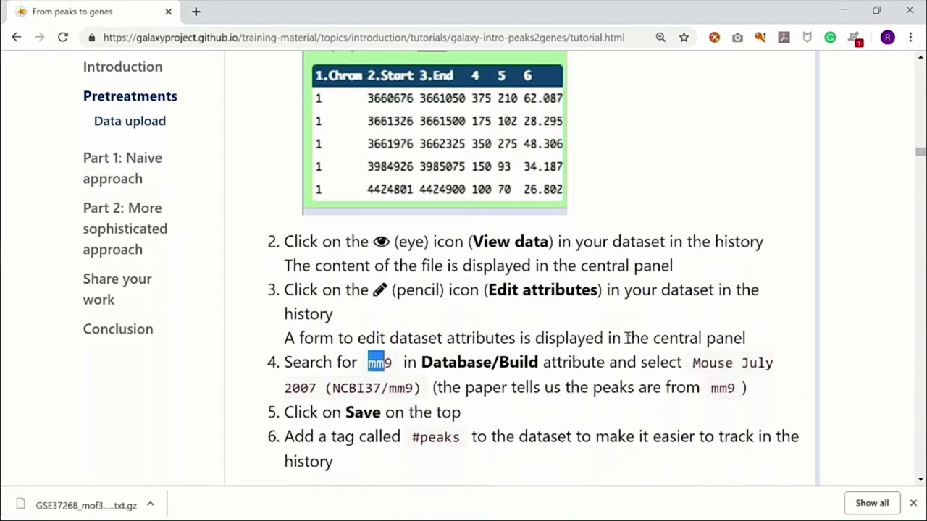
scroll(627, 339, "down", 5)
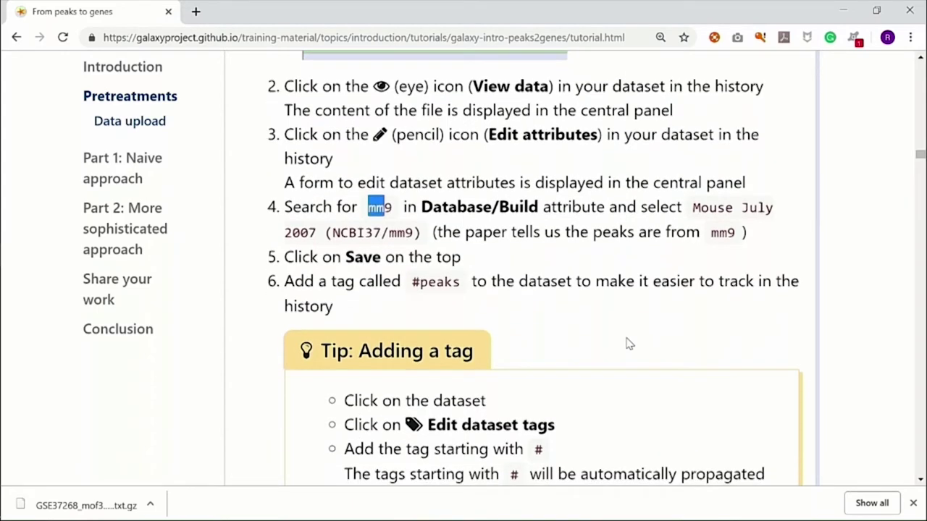
scroll(629, 345, "down", 4)
scroll(588, 253, "down", 2)
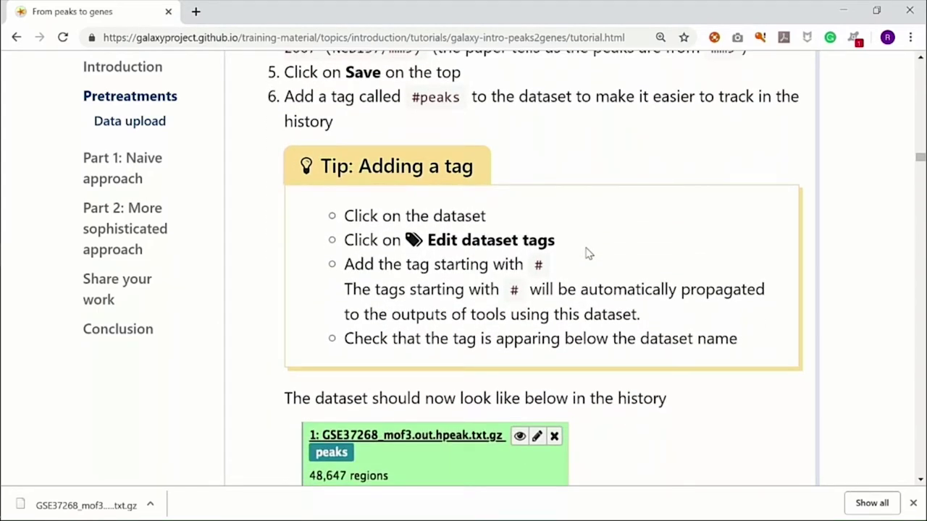
scroll(581, 161, "up", 3)
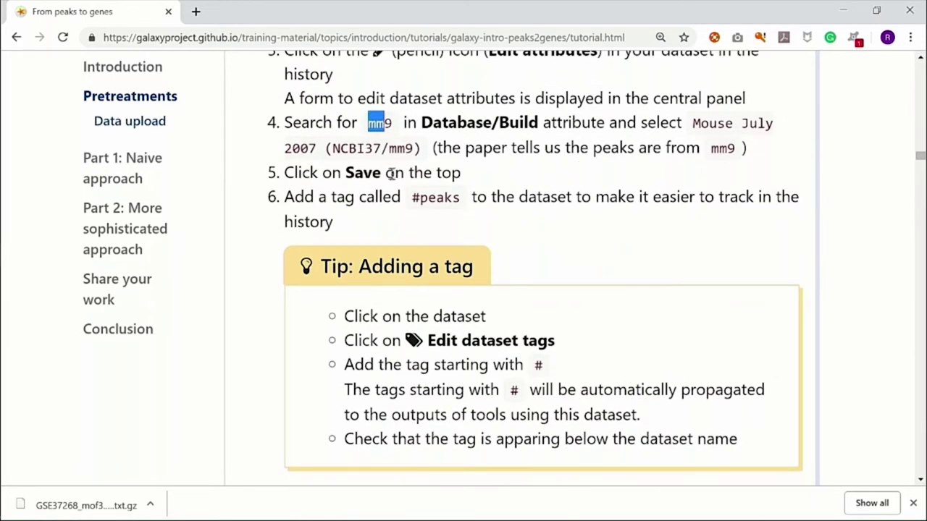
left_click_drag(411, 200, 461, 200)
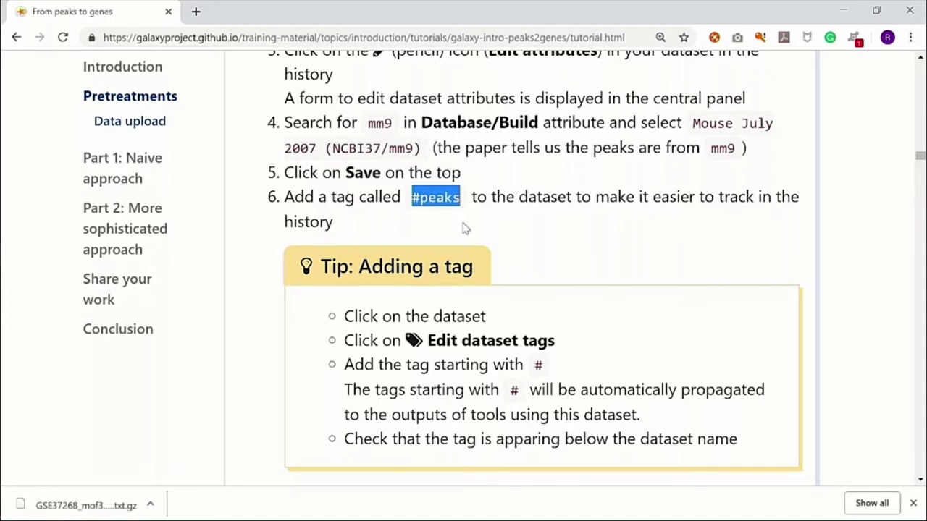
scroll(647, 301, "down", 1)
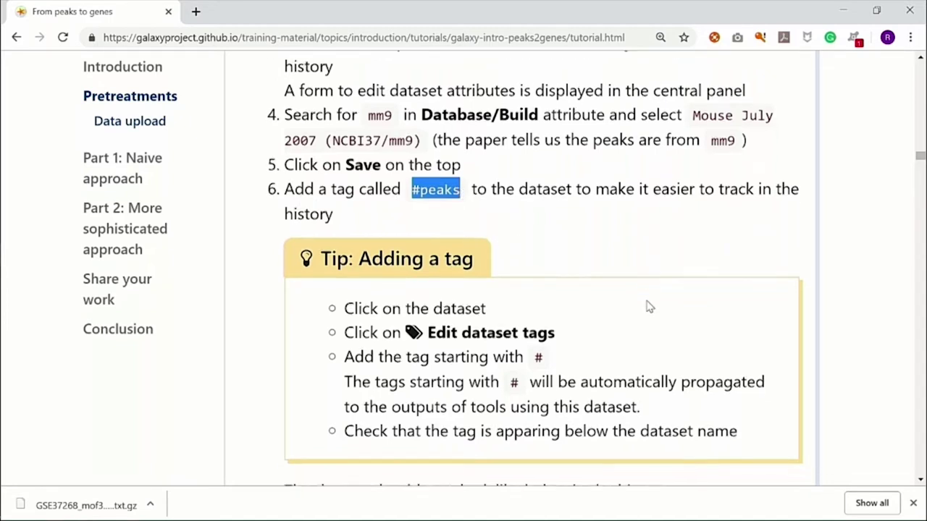
scroll(585, 334, "down", 1)
scroll(585, 335, "down", 2)
Step: Examine the tutorial's picture of the finished peaks dataset, glance at the UCSC upload section and return to the Adding a tag tip
key("ctrl+minus")
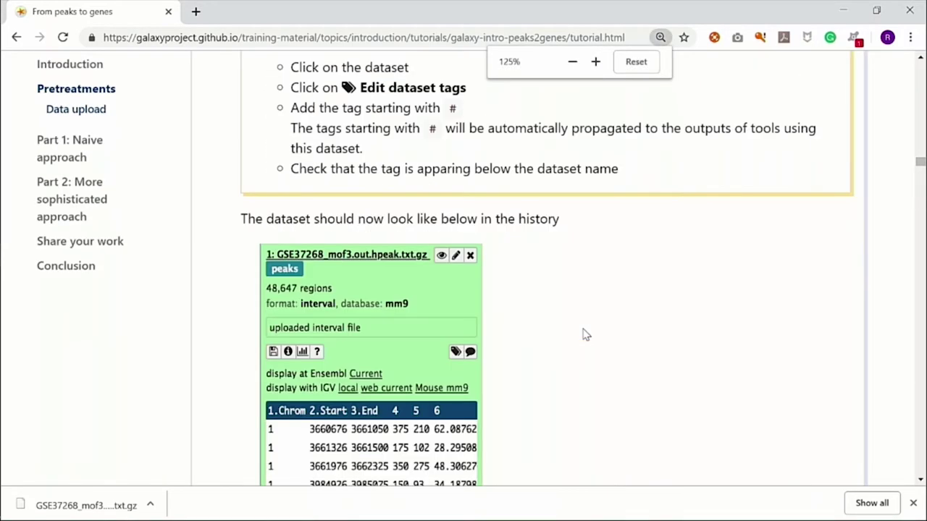
scroll(585, 335, "down", 3)
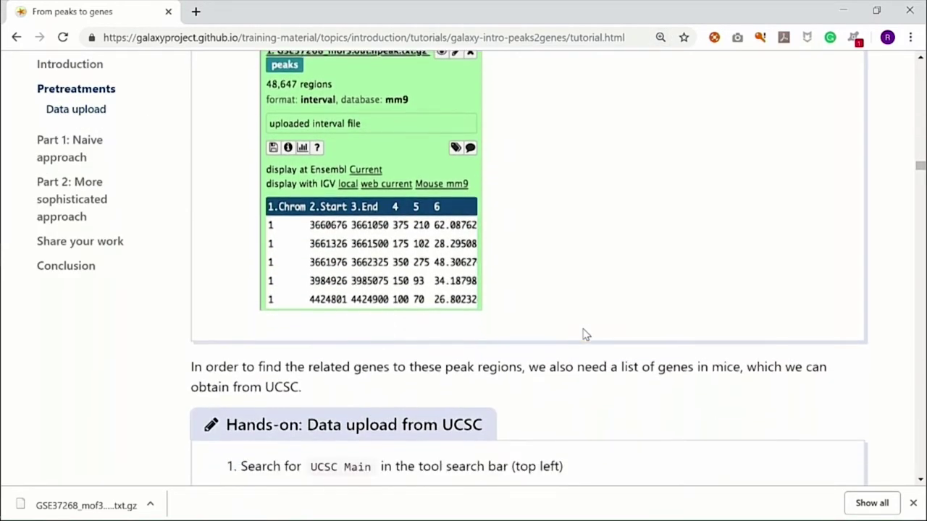
scroll(585, 334, "down", 1)
scroll(585, 335, "up", 4)
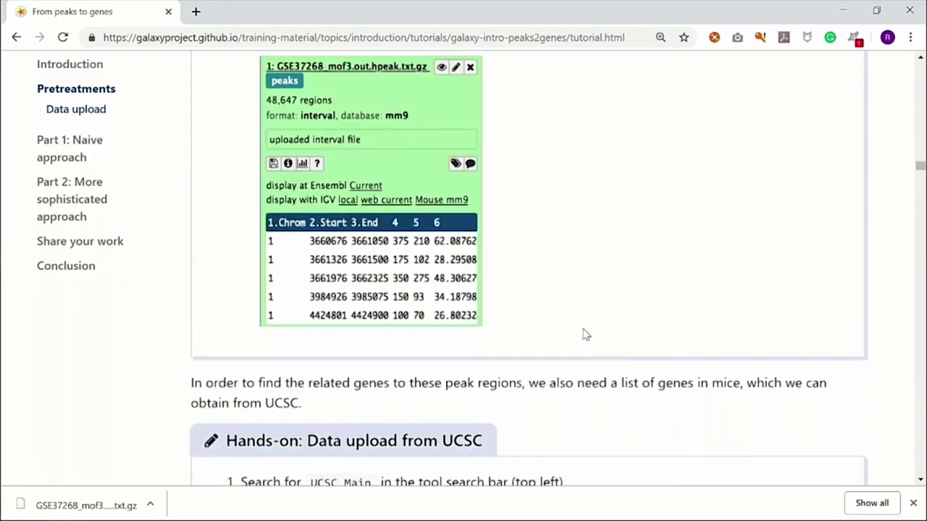
scroll(585, 334, "up", 2)
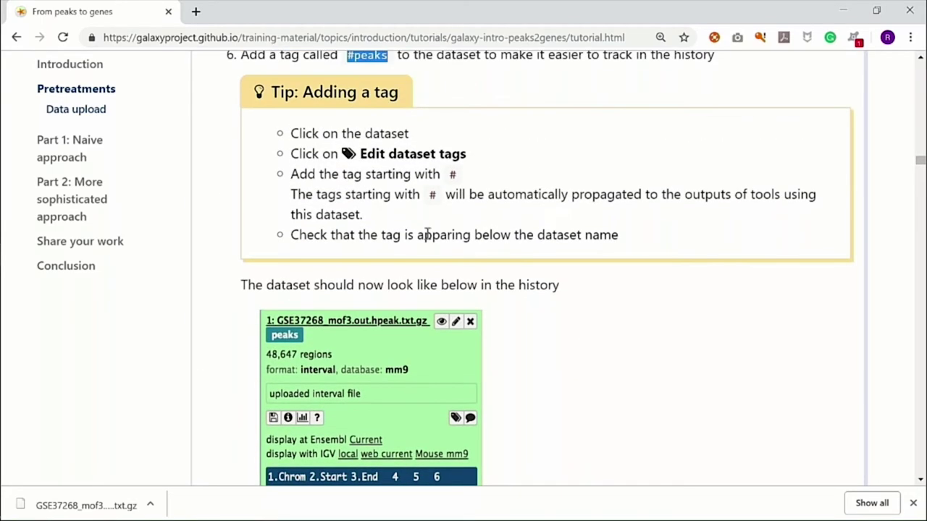
scroll(487, 230, "up", 1)
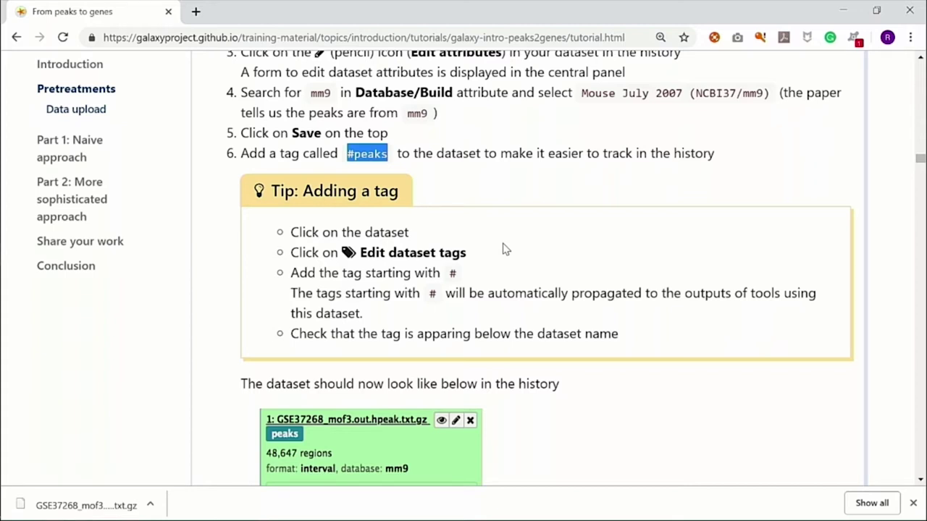
Step: Read the Adding a tag tip on starting tags with # and how such tags propagate to tool outputs
scroll(506, 249, "down", 1)
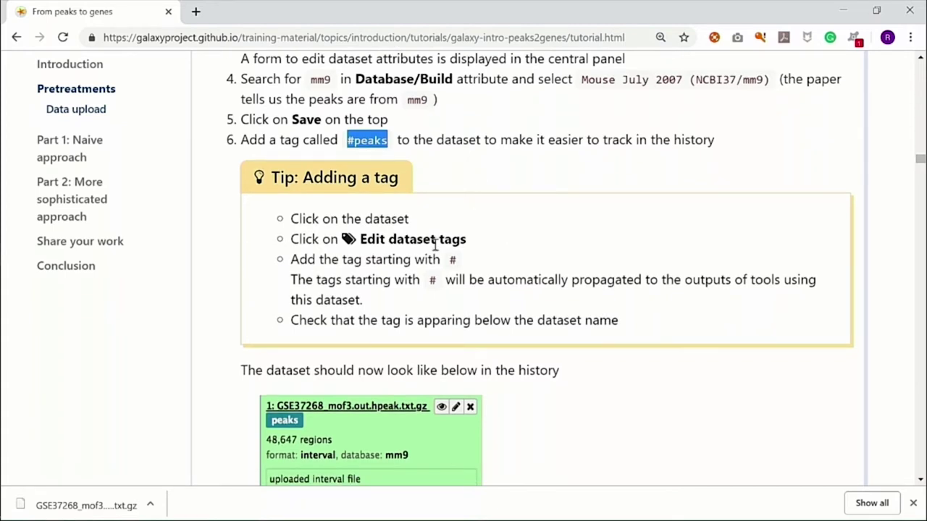
left_click(458, 265)
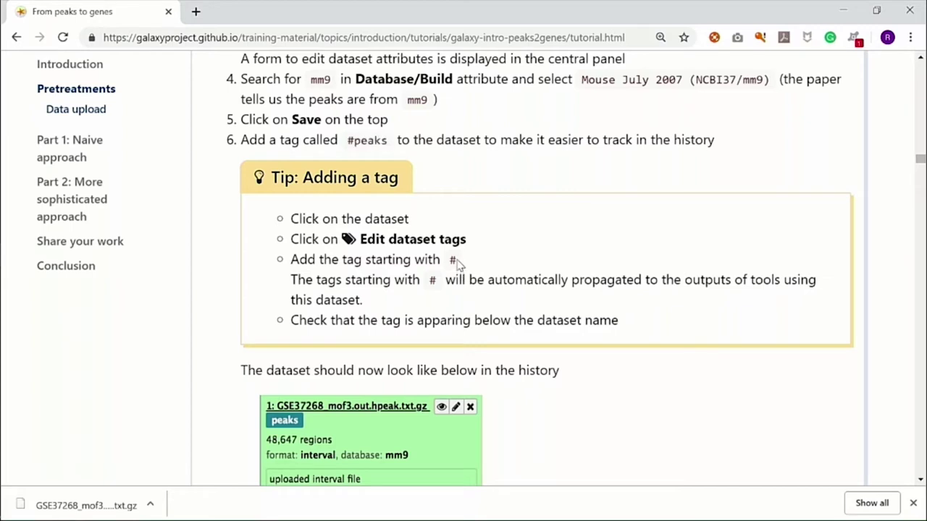
double_click(454, 261)
scroll(499, 285, "down", 1)
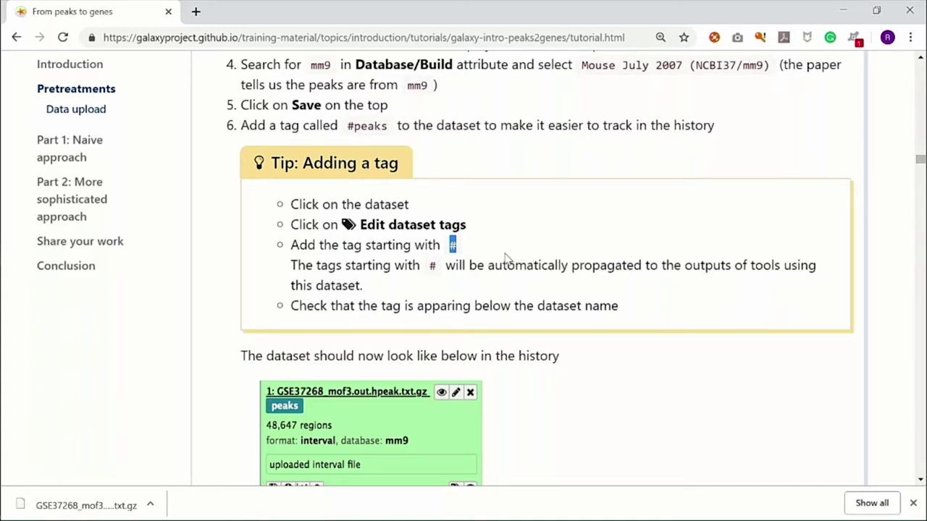
scroll(507, 258, "down", 1)
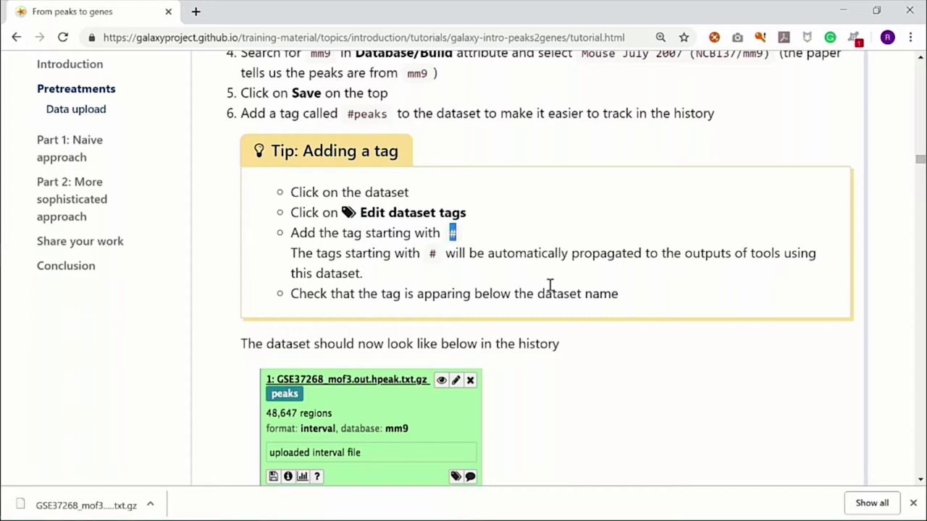
left_click(452, 235)
scroll(469, 248, "down", 1)
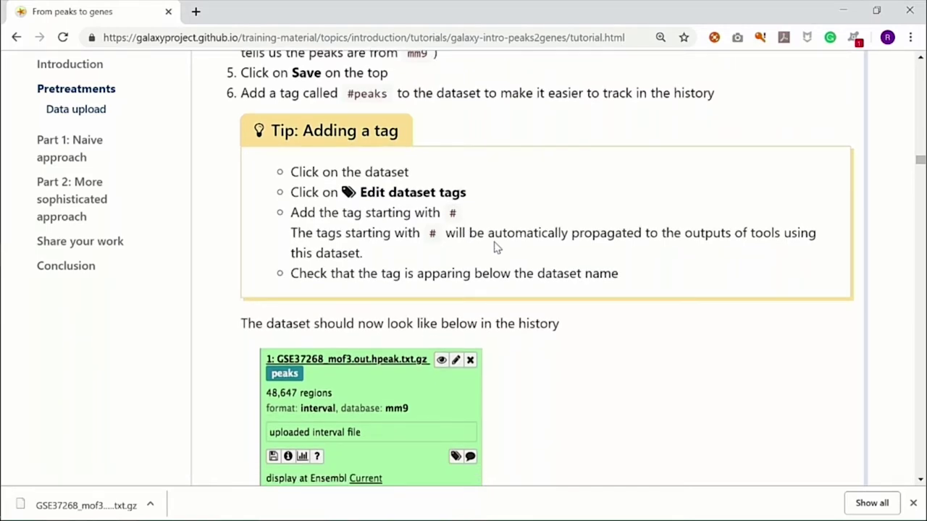
Step: Look over the picture of the finished peaks dataset and the start of the hands-on Data upload from UCSC
scroll(507, 242, "down", 3)
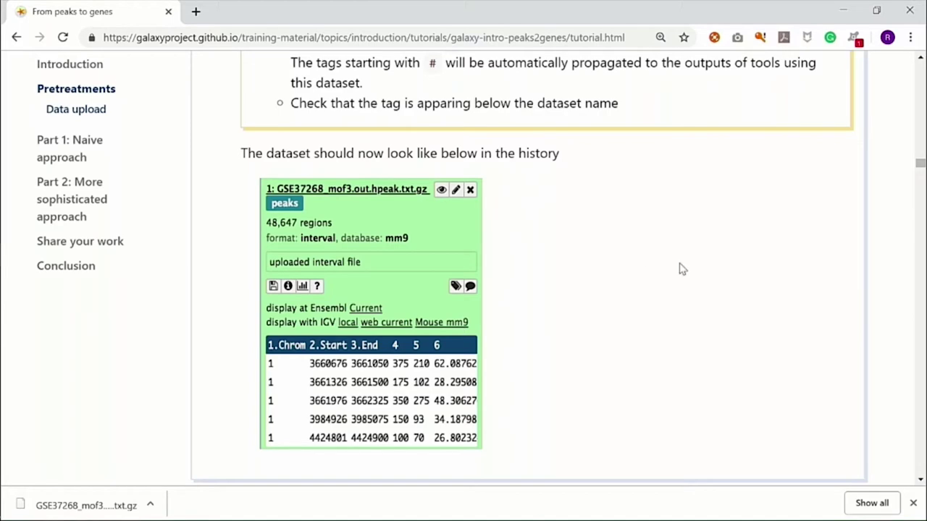
scroll(681, 267, "down", 1)
scroll(558, 259, "down", 2)
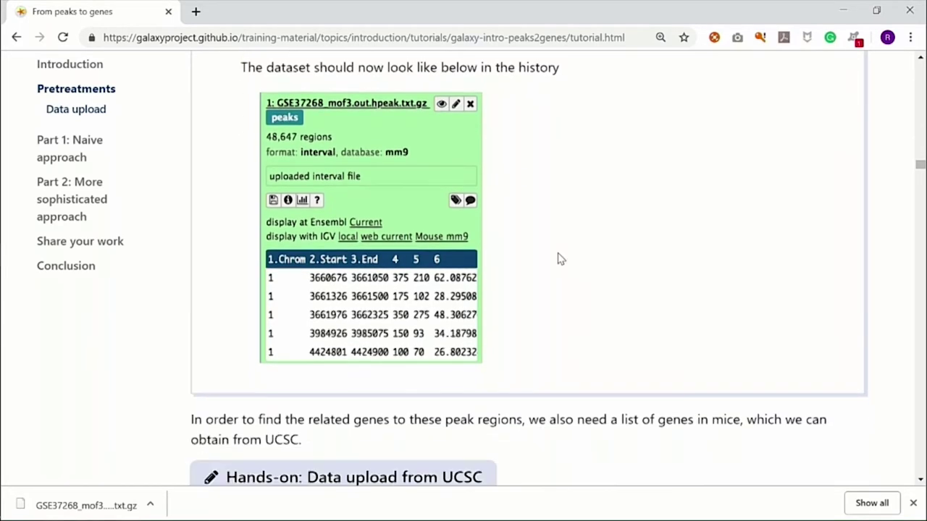
scroll(558, 259, "down", 3)
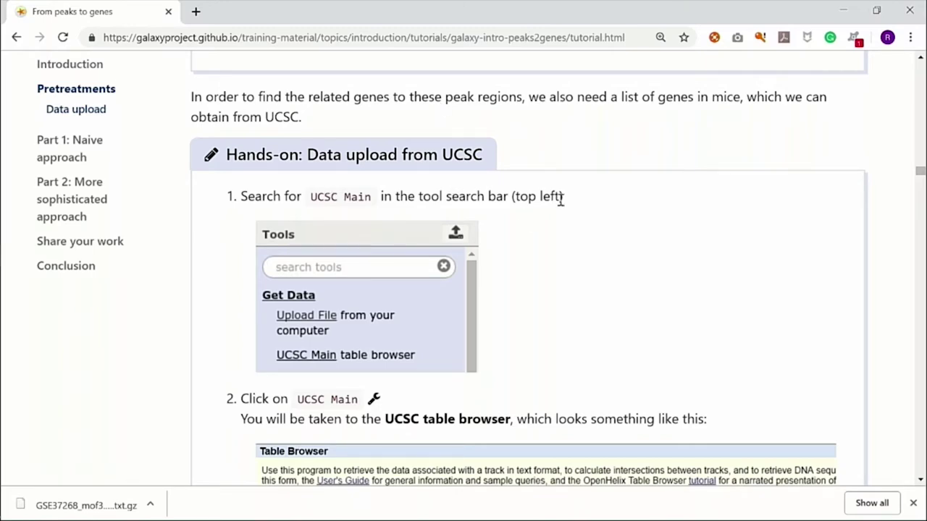
Step: Skim the UCSC table browser settings, the Output refGene as BED options and the BED format description
scroll(591, 200, "down", 2)
scroll(591, 200, "down", 4)
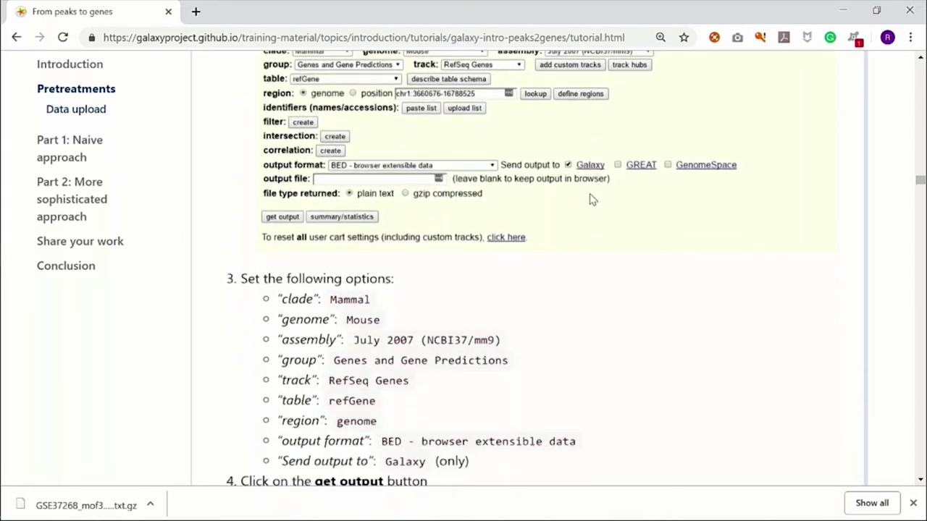
scroll(591, 201, "down", 3)
scroll(592, 201, "up", 2)
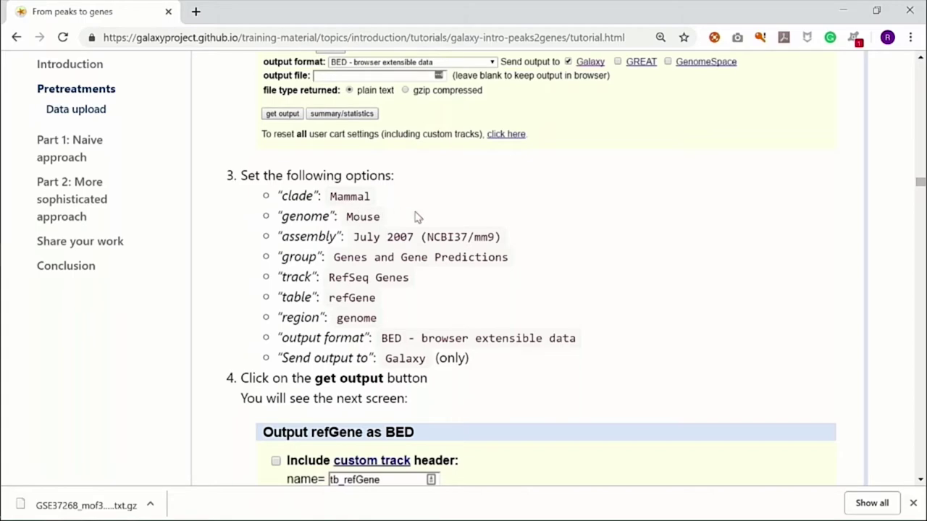
scroll(539, 221, "down", 3)
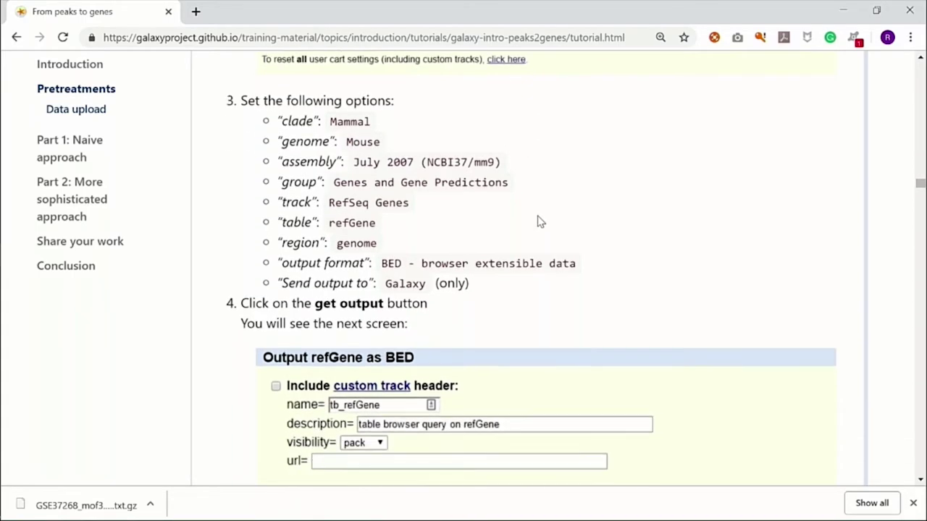
scroll(538, 221, "down", 10)
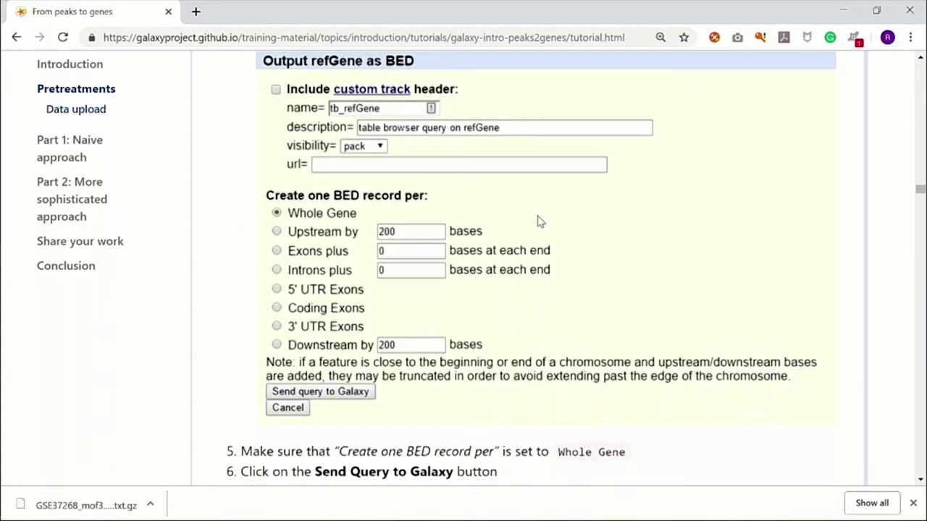
scroll(538, 221, "down", 6)
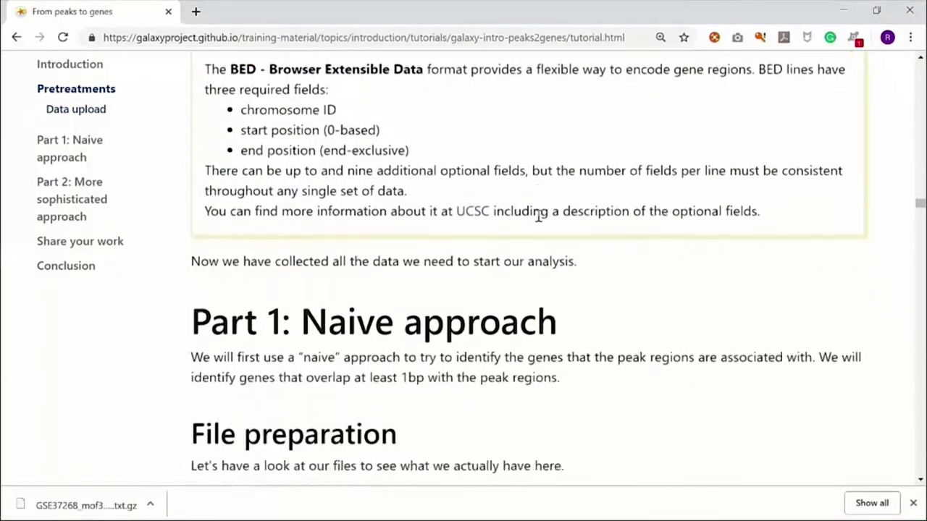
Step: Look through the hands-on View file content in Part 1, including its peak file table, UCSC gene table and question
scroll(538, 221, "down", 3)
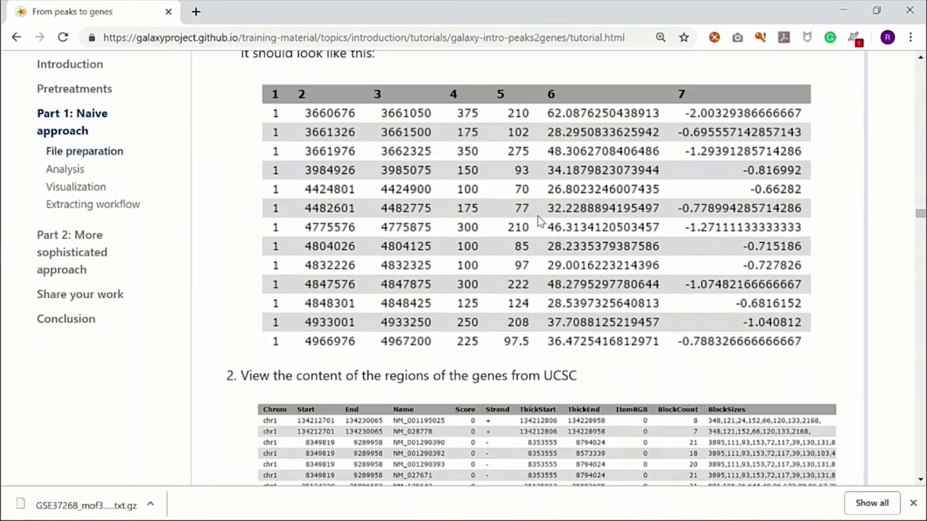
scroll(538, 221, "up", 2)
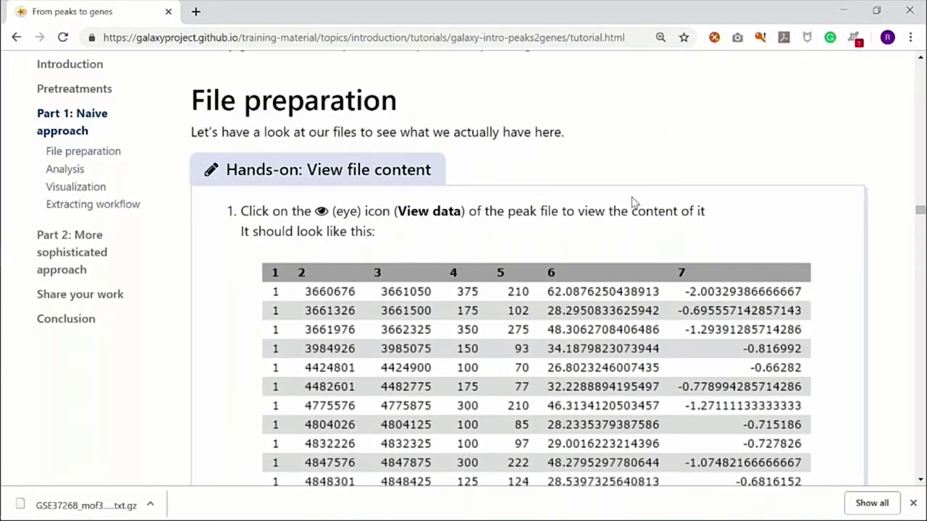
scroll(631, 191, "down", 4)
scroll(631, 191, "up", 3)
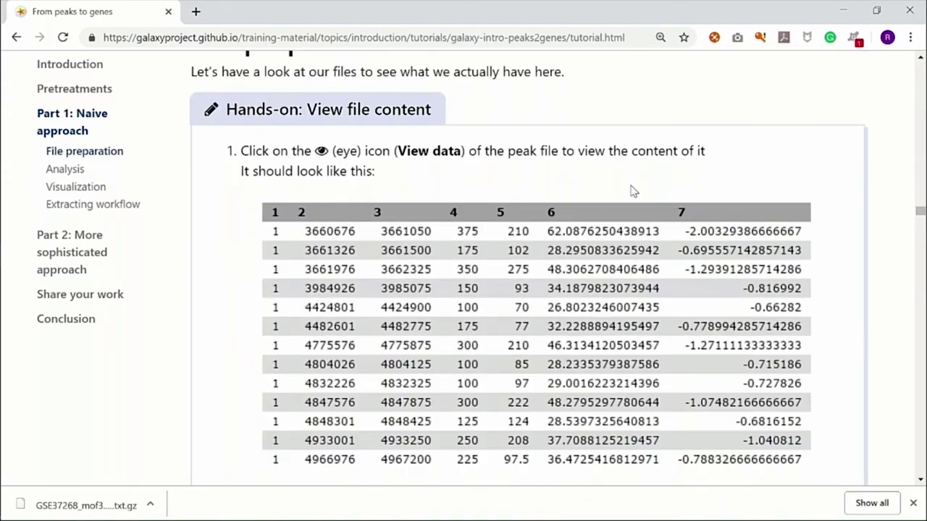
scroll(631, 191, "down", 5)
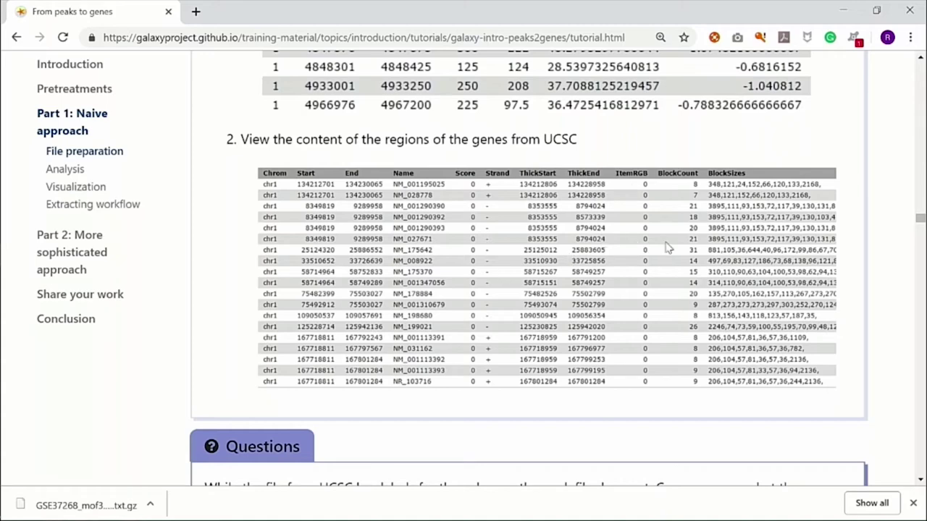
scroll(657, 271, "down", 7)
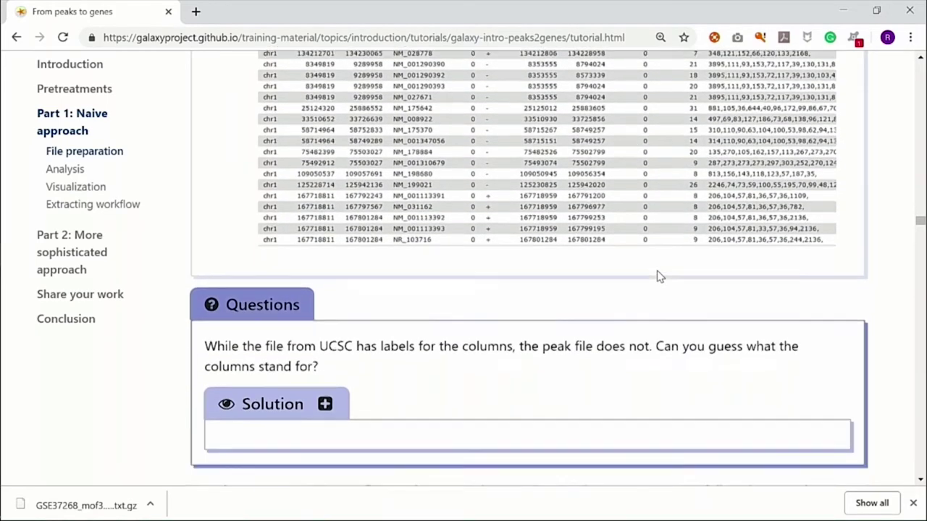
scroll(659, 276, "up", 2)
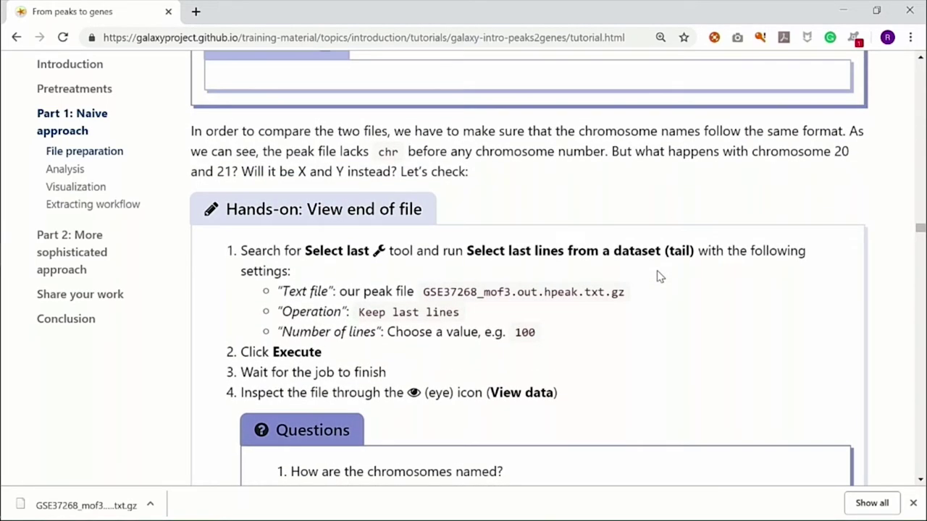
Step: Return to the View file content tables and compare the chromosome columns of the peak file and the UCSC genes
scroll(659, 276, "up", 2)
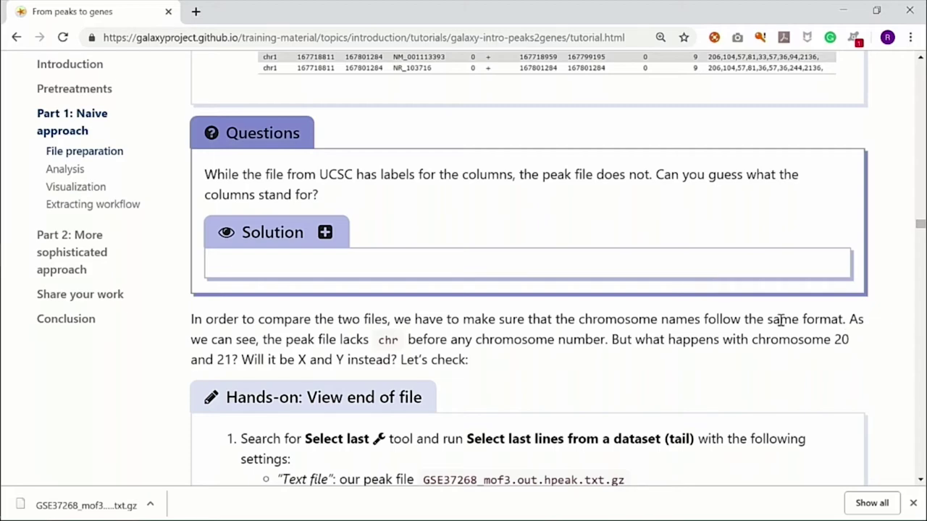
scroll(781, 321, "up", 1)
scroll(781, 321, "up", 4)
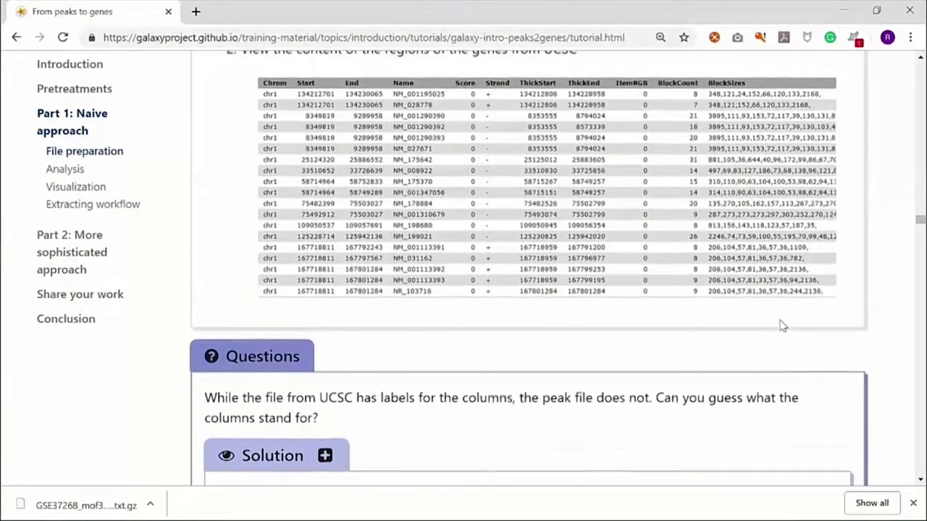
scroll(782, 326, "up", 6)
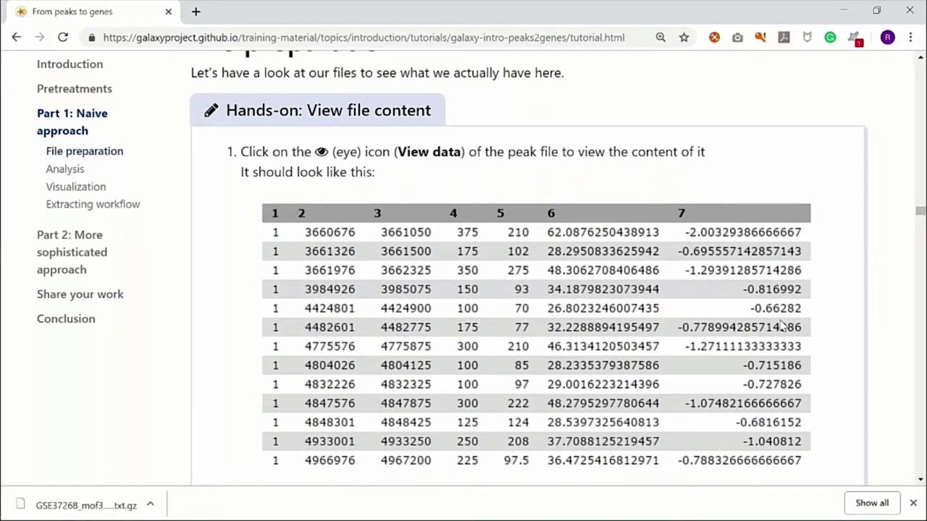
scroll(782, 325, "down", 1)
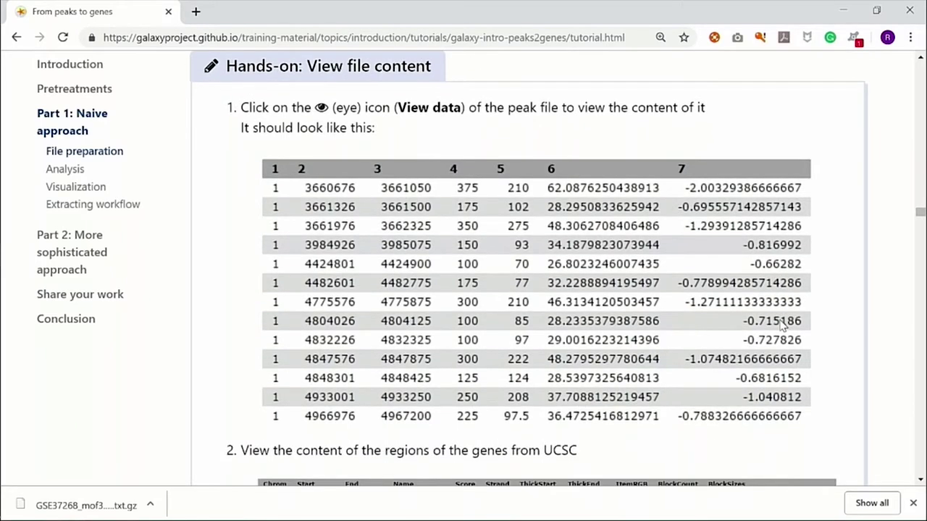
scroll(782, 325, "down", 5)
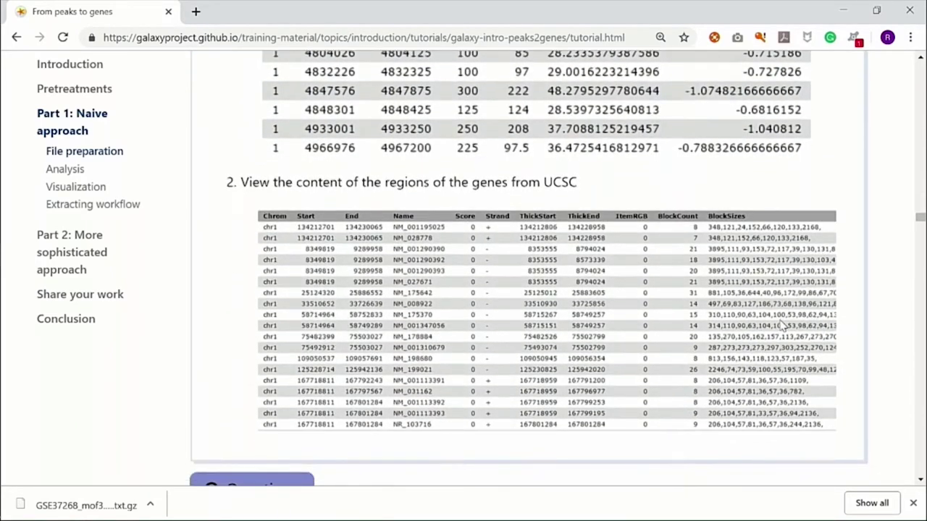
scroll(783, 327, "up", 1)
scroll(784, 328, "up", 2)
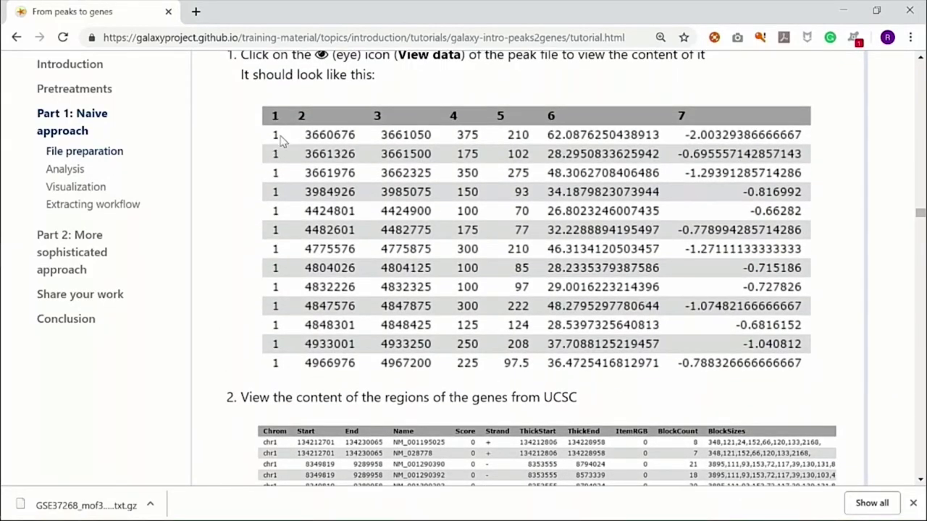
scroll(289, 375, "down", 3)
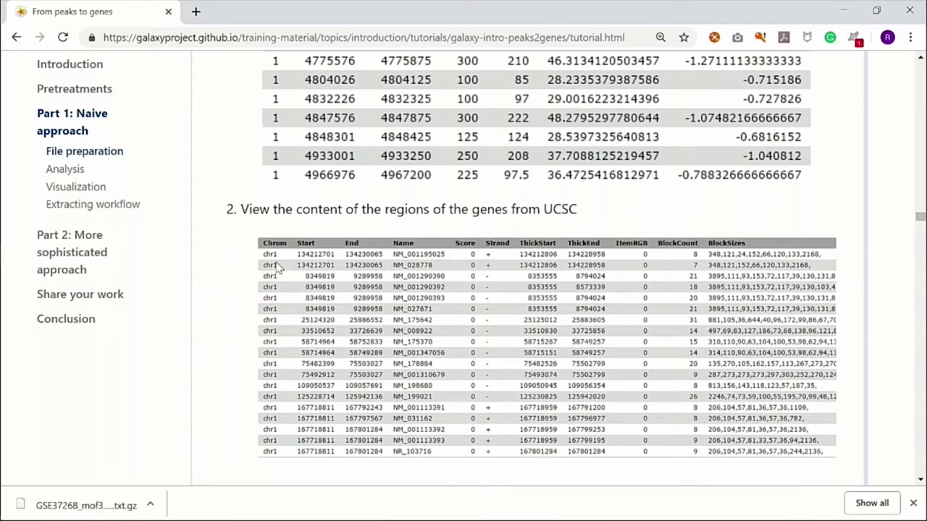
scroll(281, 329, "down", 1)
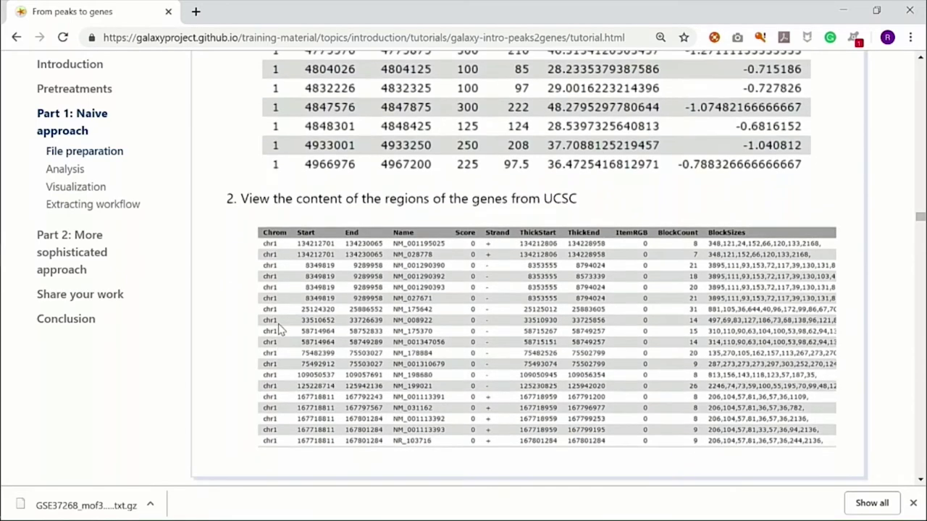
scroll(281, 330, "down", 2)
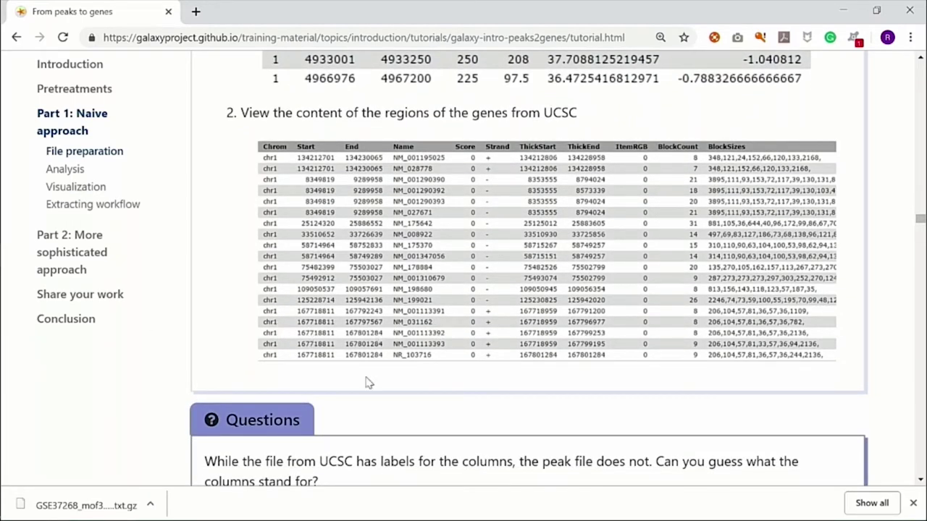
Step: Read the question about the peak file's unlabeled columns and the paragraph on matching the chromosome name format
scroll(206, 289, "down", 1)
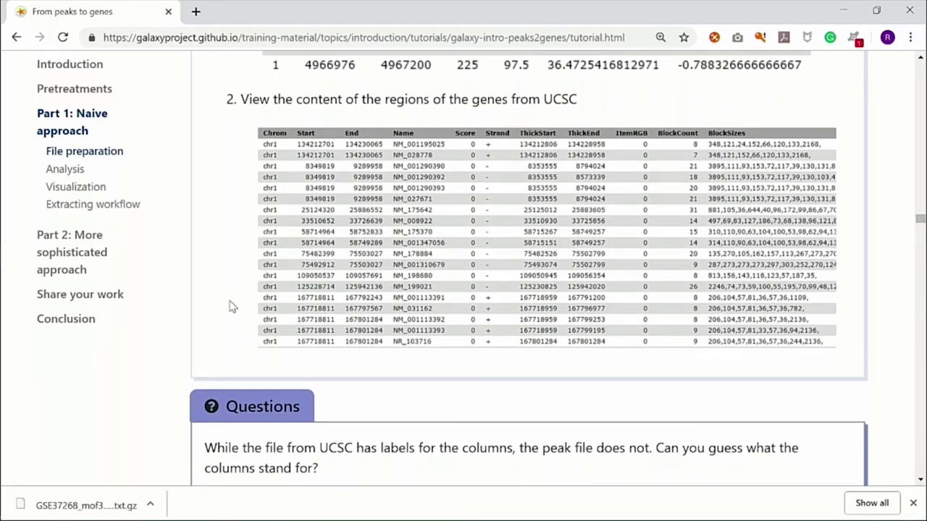
scroll(229, 307, "down", 2)
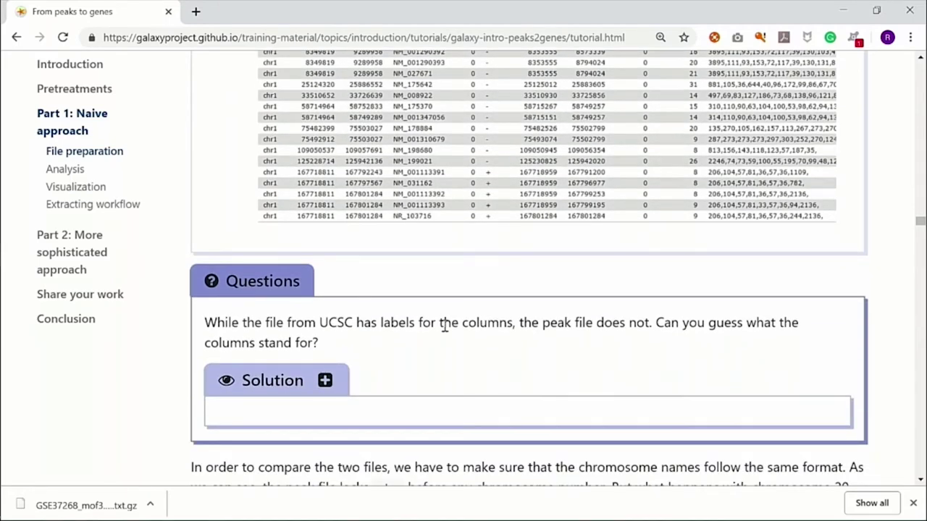
scroll(445, 326, "down", 3)
scroll(445, 326, "down", 2)
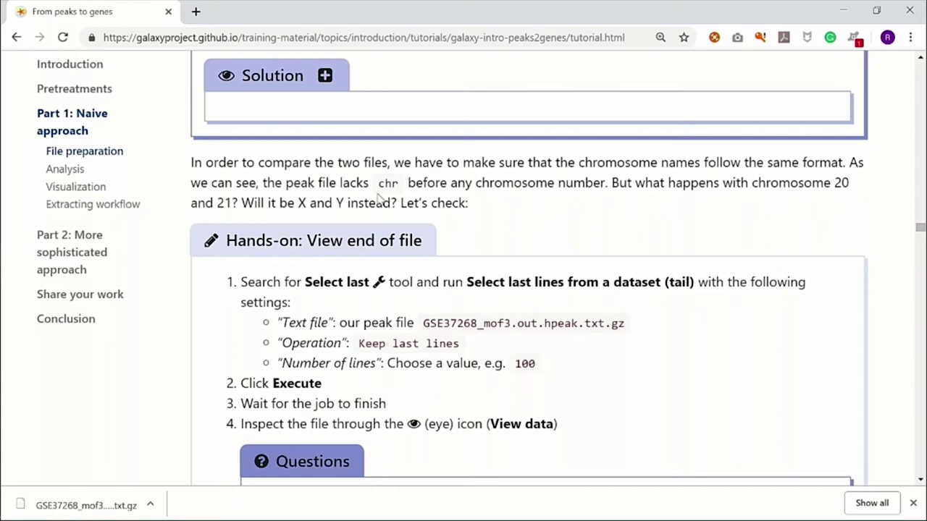
Step: Read the hands-on View end of file with its Select last settings, and continue to the hands-on Adjust chromosome names
scroll(434, 202, "down", 2)
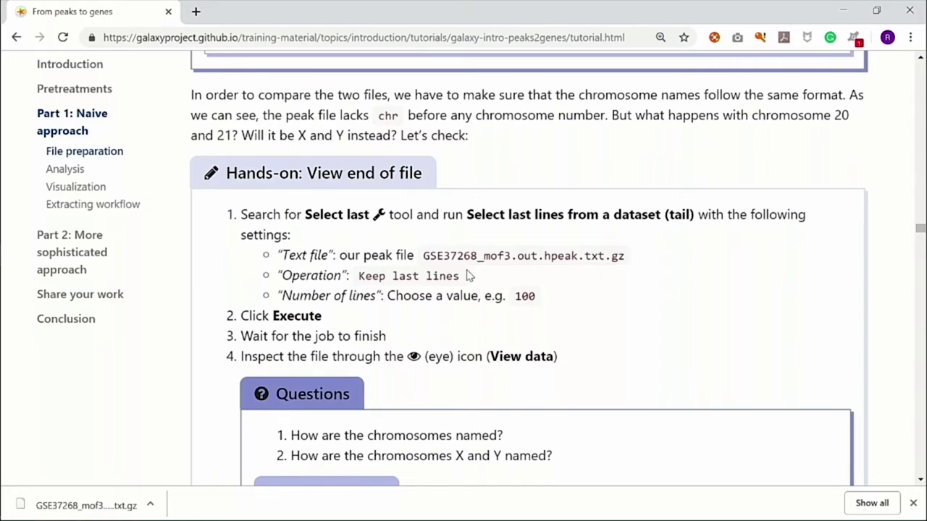
scroll(467, 274, "down", 1)
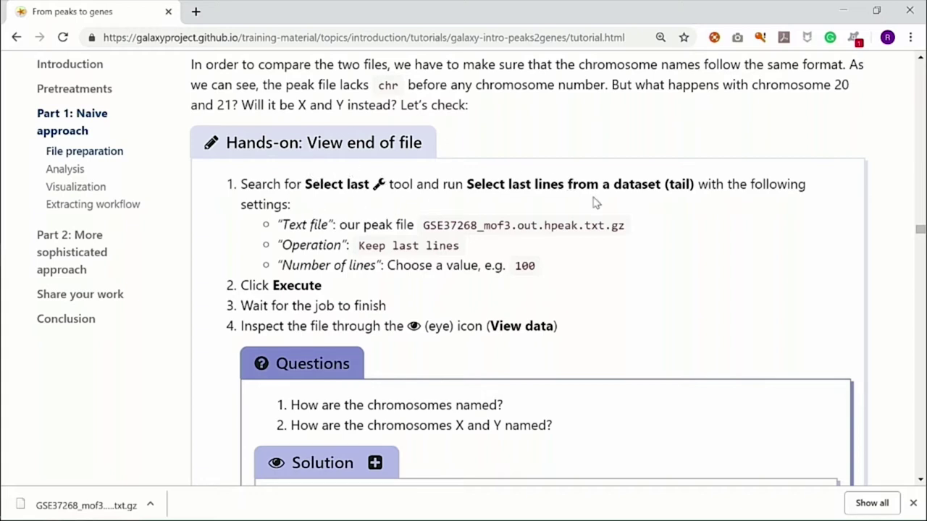
scroll(595, 202, "down", 1)
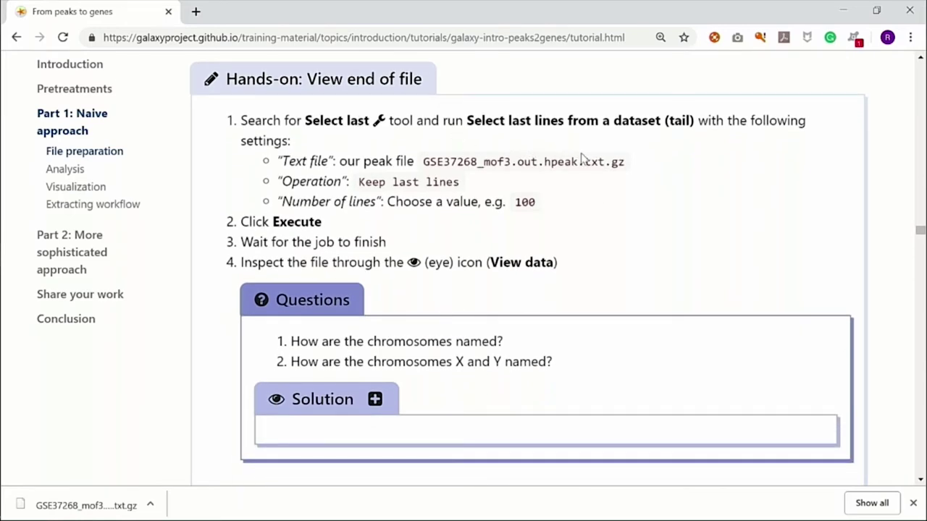
scroll(583, 160, "down", 5)
scroll(584, 159, "down", 1)
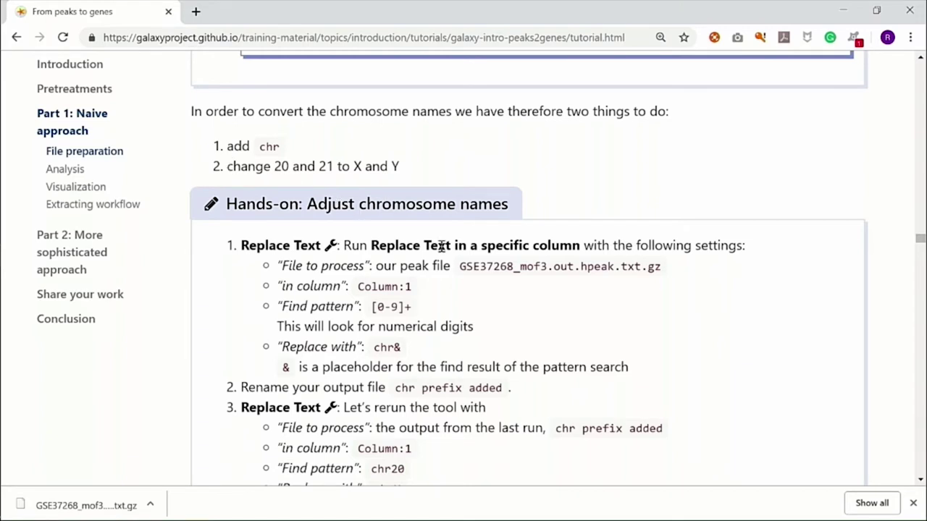
Step: Read the Replace Text settings and renaming steps in the hands-on Adjust chromosome names, then return to its first step
scroll(441, 250, "down", 1)
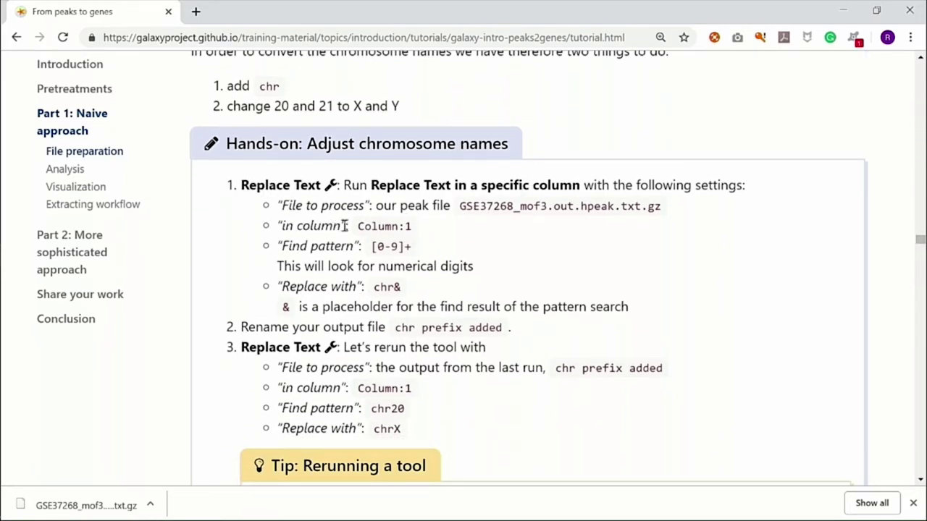
scroll(344, 226, "down", 1)
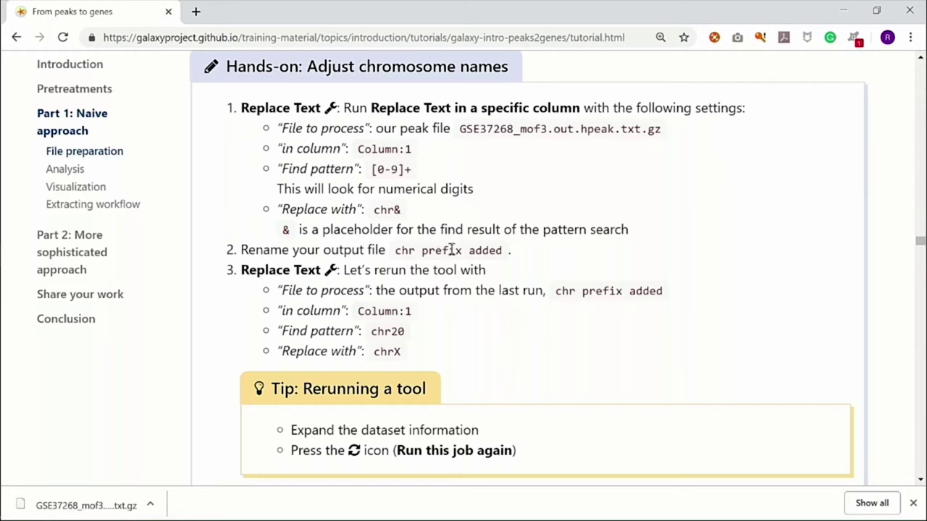
scroll(501, 247, "down", 1)
scroll(501, 246, "down", 3)
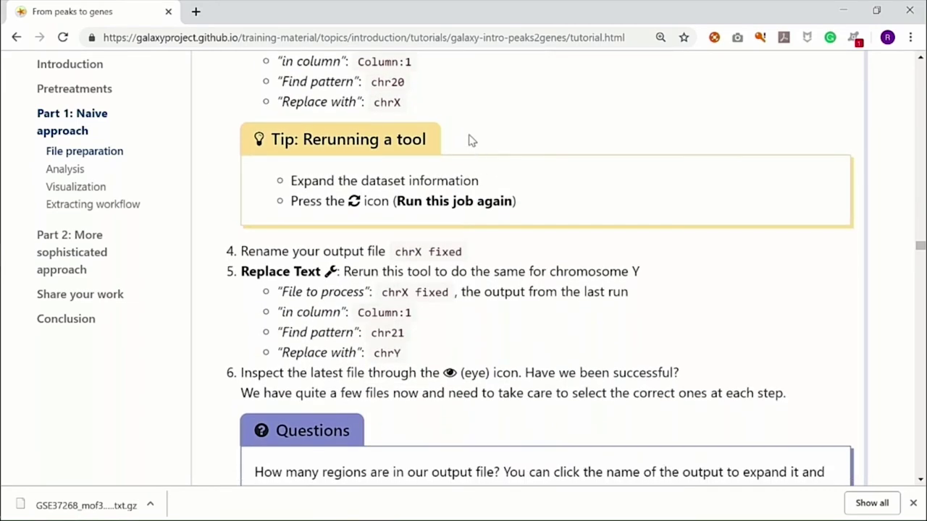
scroll(468, 139, "up", 2)
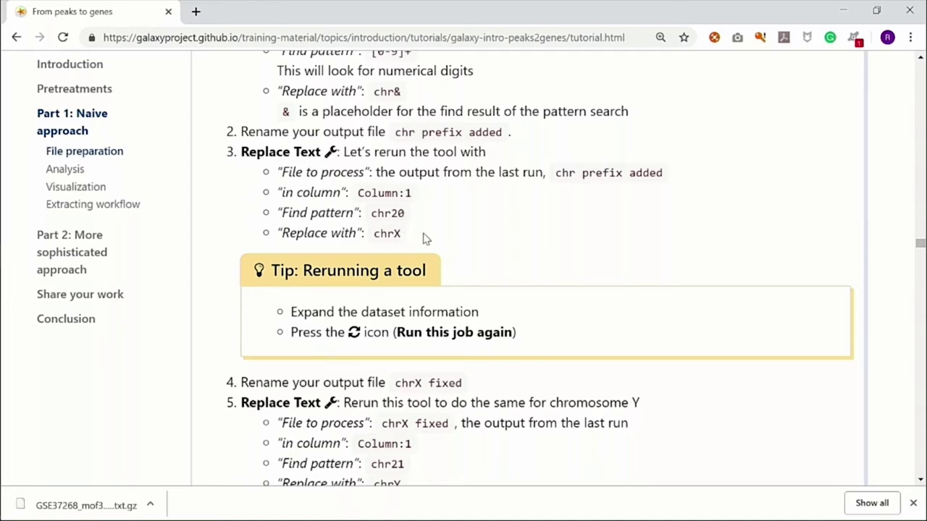
scroll(426, 239, "down", 3)
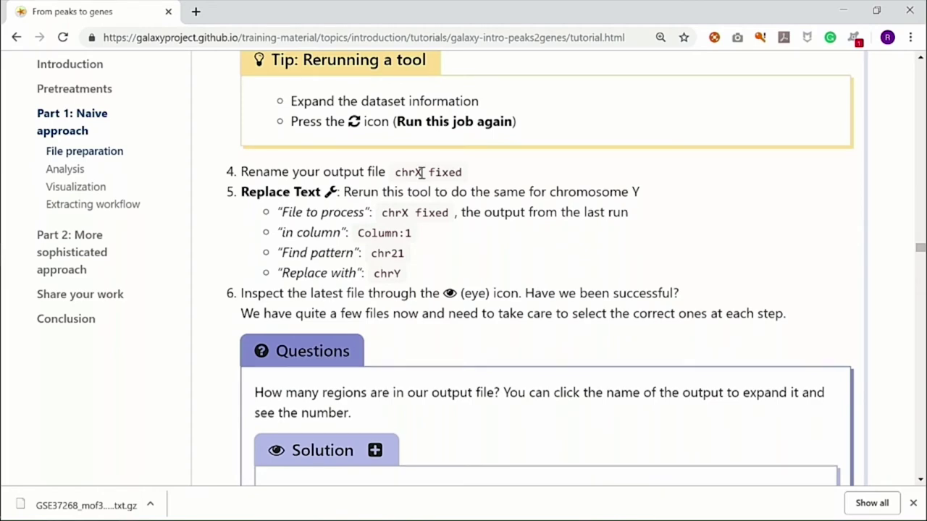
scroll(422, 172, "up", 2)
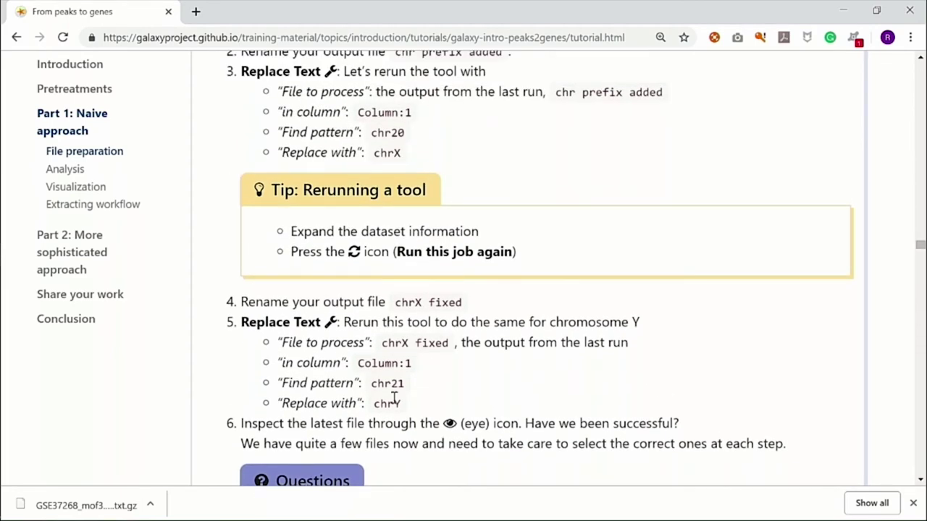
scroll(420, 371, "up", 2)
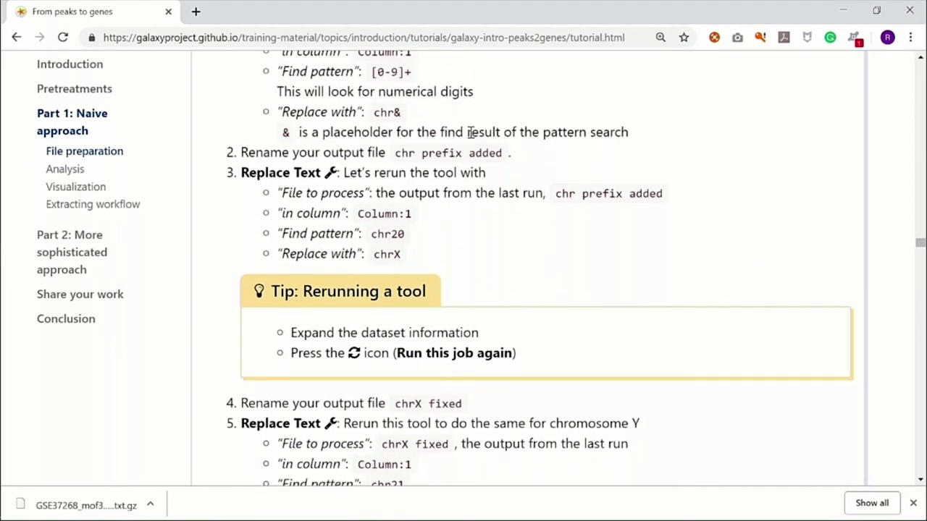
scroll(471, 132, "up", 2)
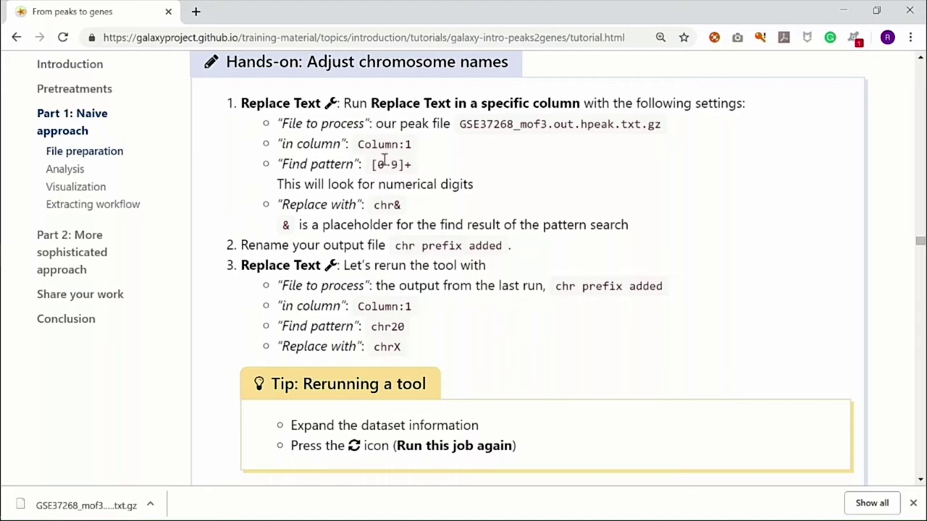
Step: Review the Replace Text reruns for chromosomes X and Y, highlighting the chr20 find pattern, and continue through the region question to the final renaming step
scroll(442, 225, "down", 1)
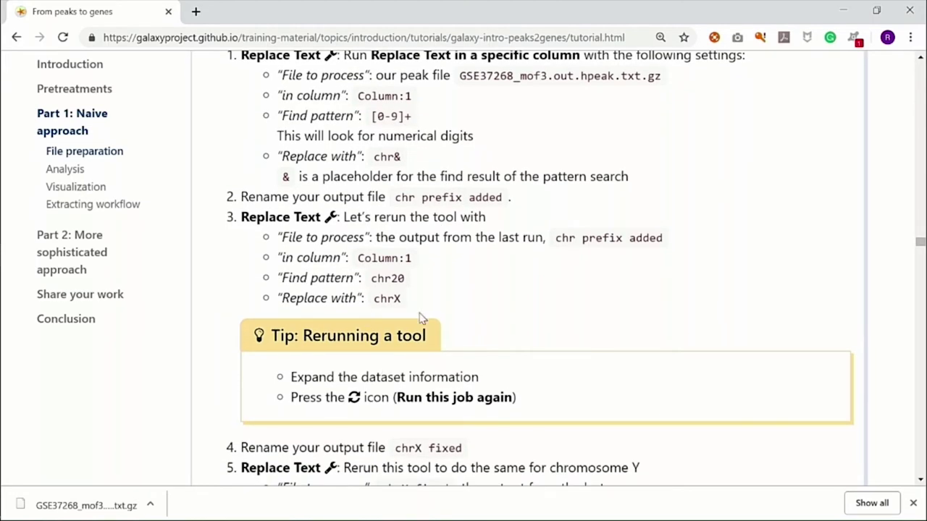
scroll(423, 319, "down", 1)
scroll(361, 265, "down", 1)
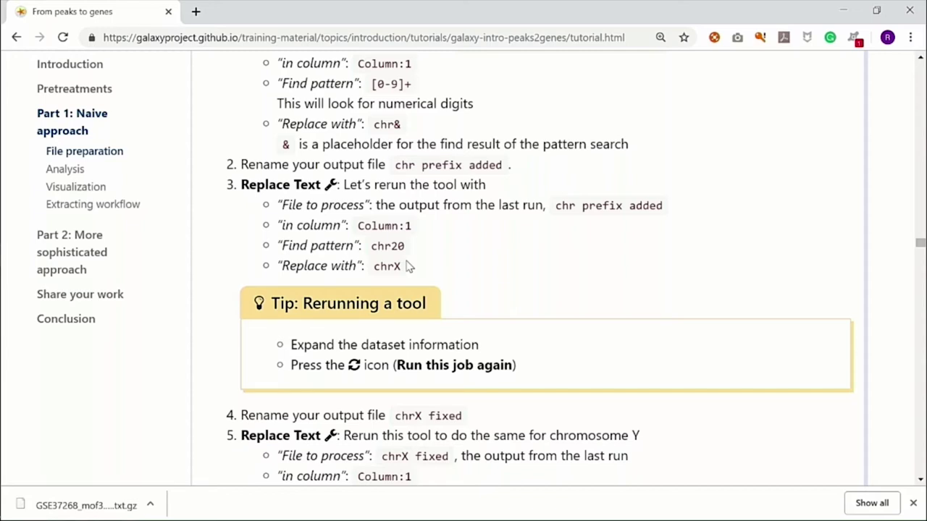
scroll(409, 267, "down", 1)
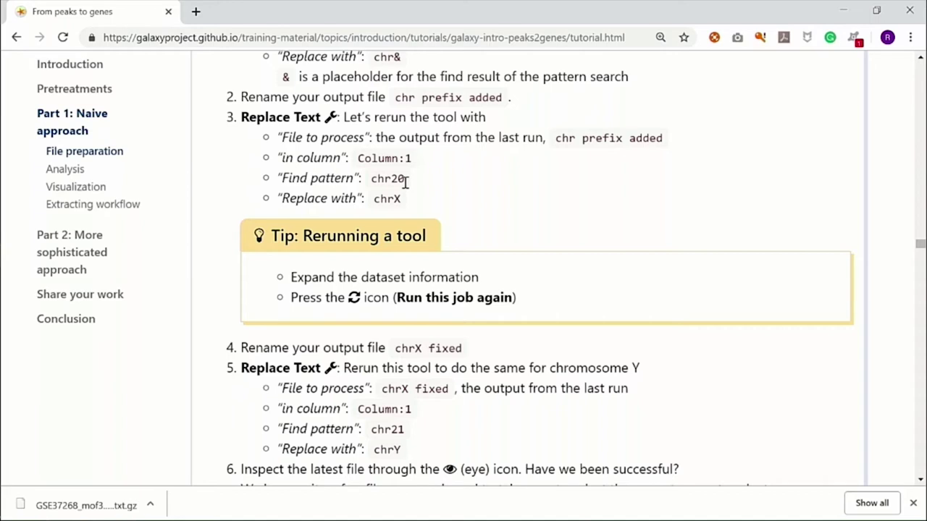
left_click_drag(406, 182, 373, 182)
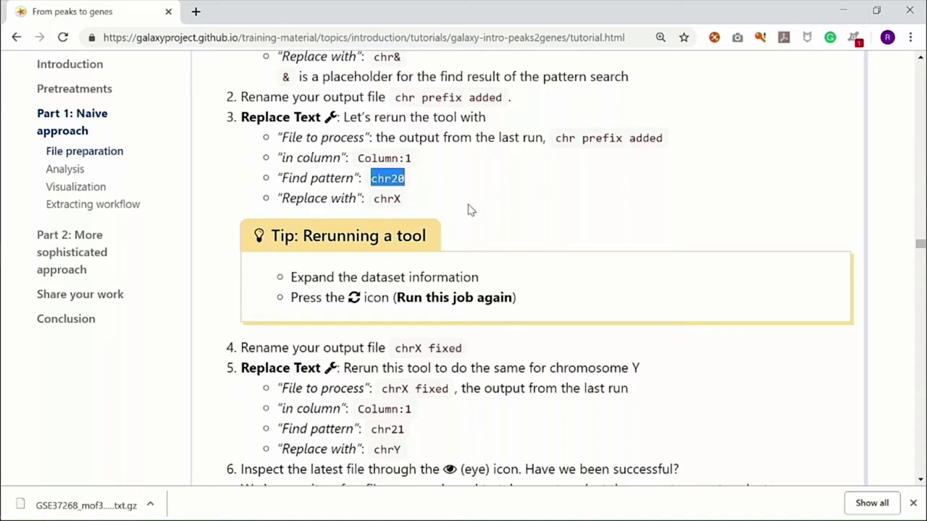
scroll(498, 230, "down", 1)
scroll(470, 238, "down", 1)
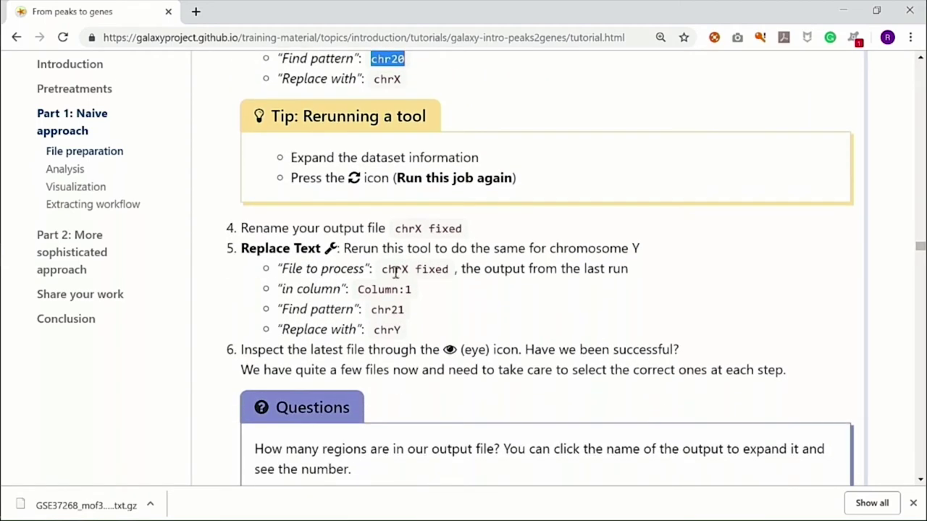
scroll(436, 325, "down", 2)
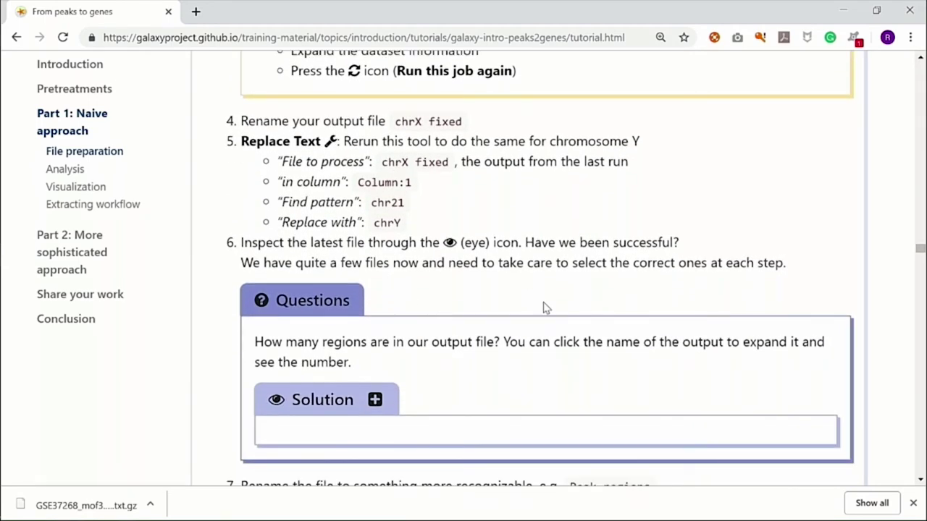
scroll(543, 309, "down", 4)
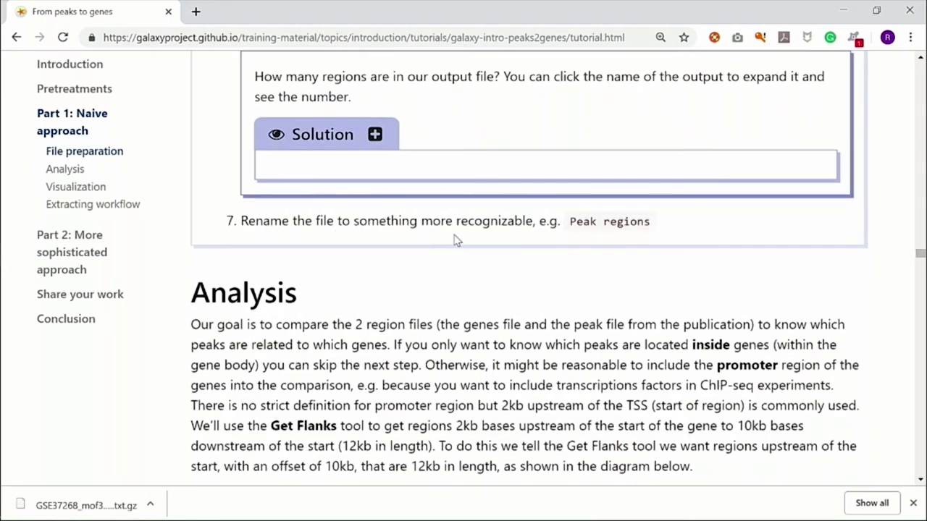
Step: Read the Analysis introduction on comparing genes with peaks, including the Get Flanks explanation and its offset and length diagram
scroll(456, 241, "up", 2)
scroll(456, 241, "down", 5)
scroll(456, 235, "down", 2)
scroll(456, 238, "up", 3)
scroll(455, 238, "down", 2)
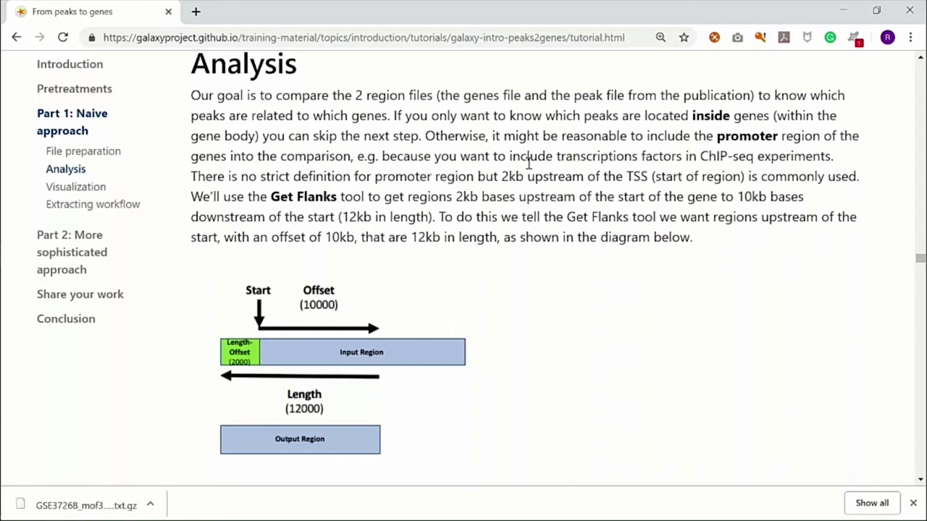
scroll(534, 155, "down", 1)
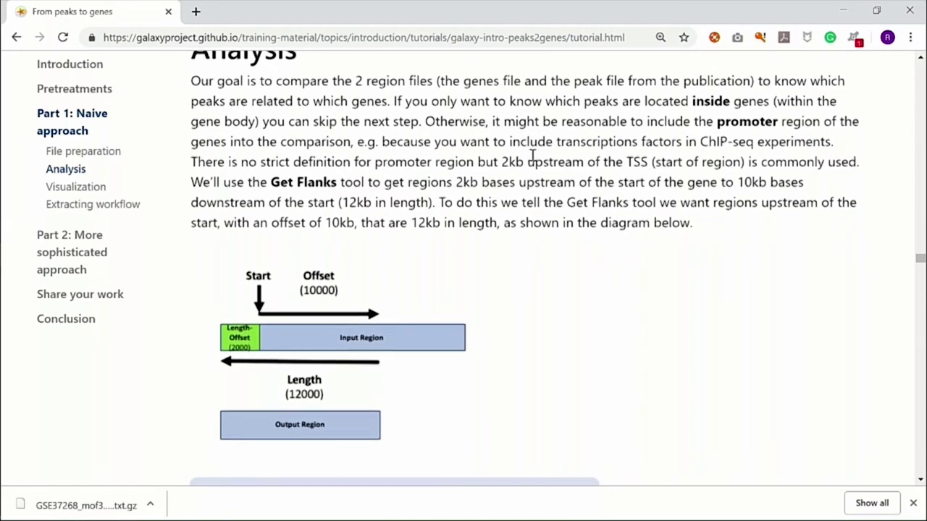
scroll(504, 153, "up", 2)
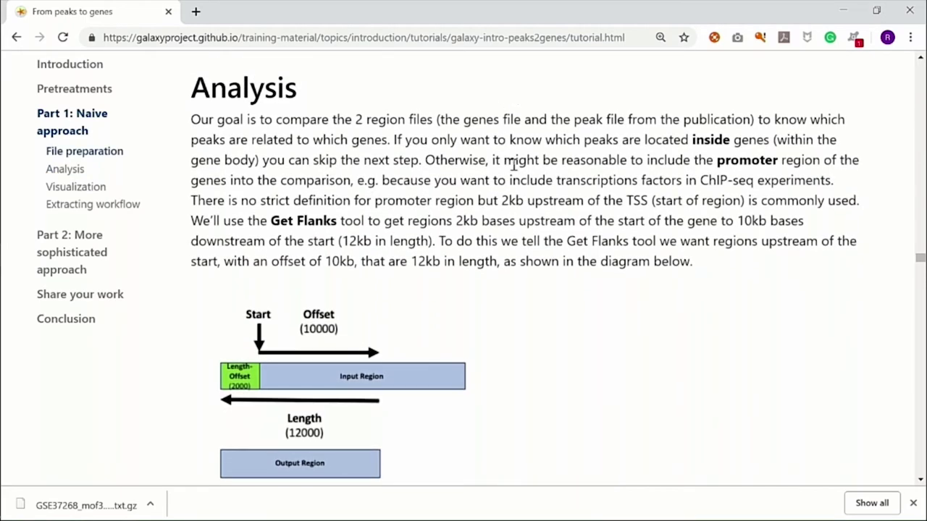
scroll(514, 166, "down", 1)
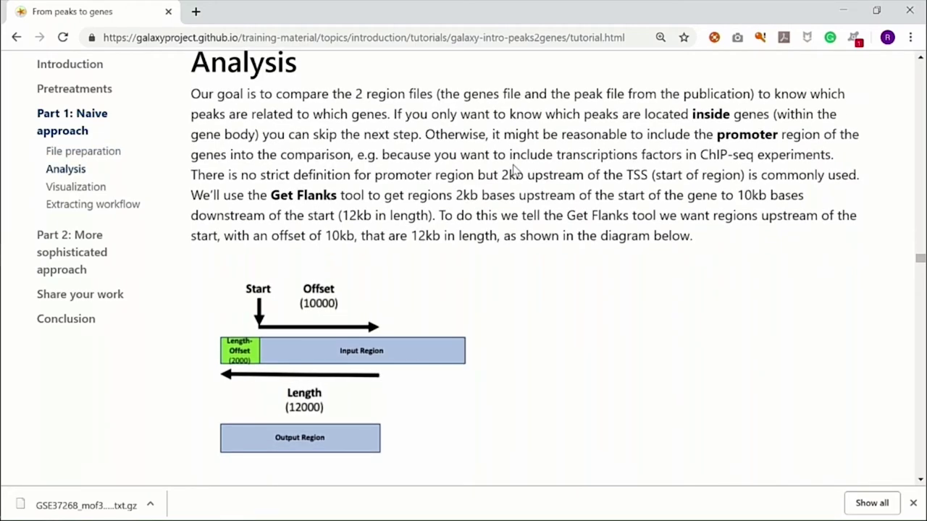
scroll(514, 168, "down", 1)
scroll(514, 170, "down", 3)
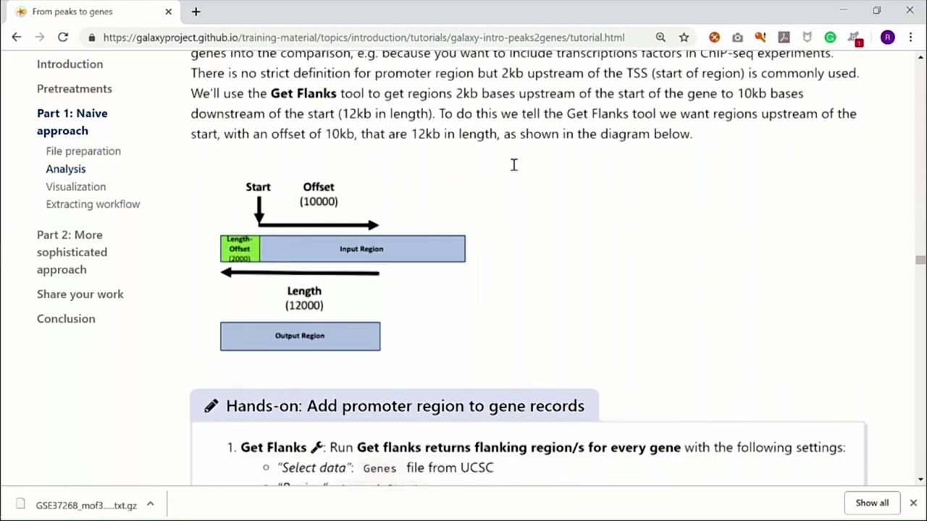
Step: Read the Get Flanks settings and the scratchbook tip in the hands-on Add promoter region to gene records
scroll(515, 170, "down", 3)
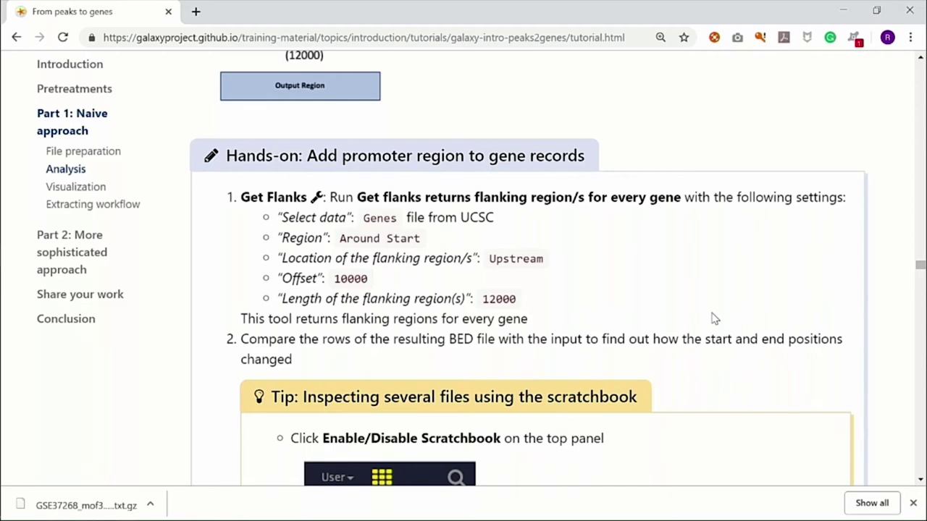
scroll(712, 317, "down", 1)
scroll(712, 317, "down", 2)
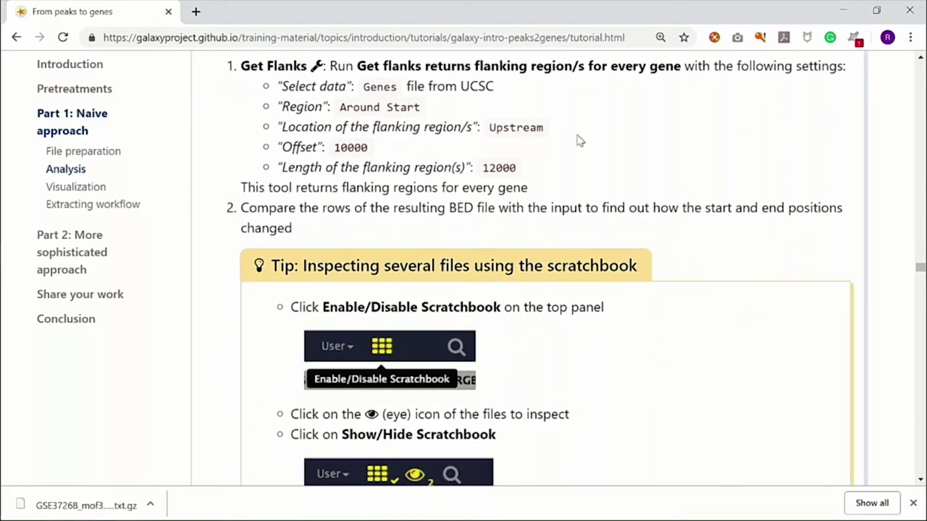
scroll(590, 136, "up", 1)
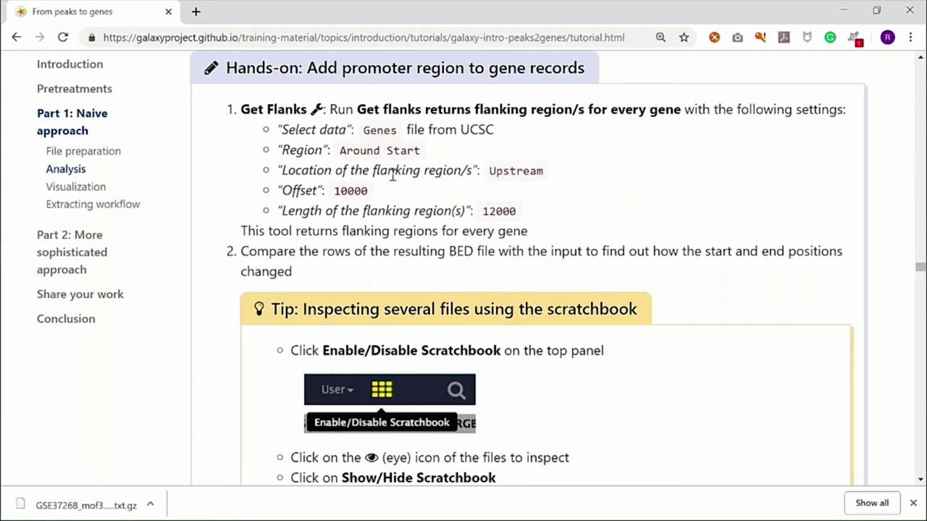
scroll(551, 170, "down", 2)
scroll(424, 69, "up", 2)
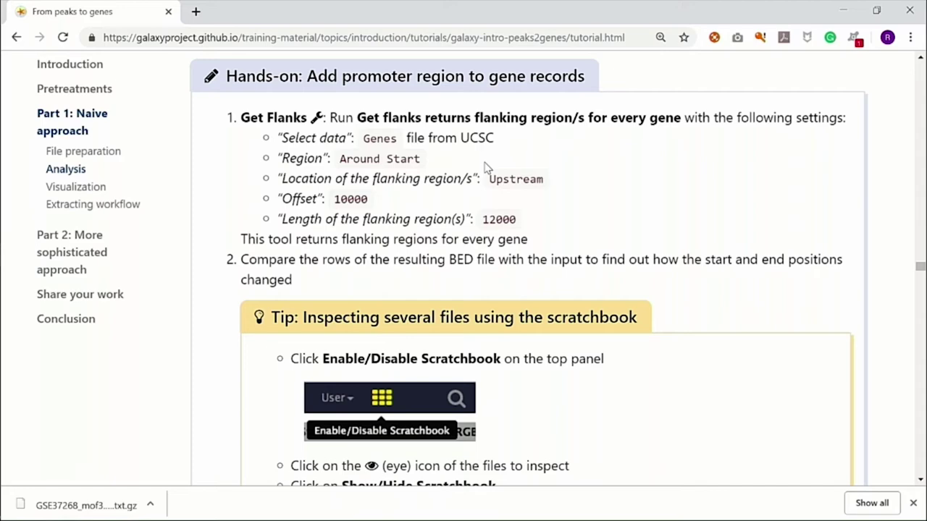
Step: Switch to Galaxy, reload it, check the datasets in the side-by-side view of all histories, and return to the Peaks2Genes history
key("alt+Tab")
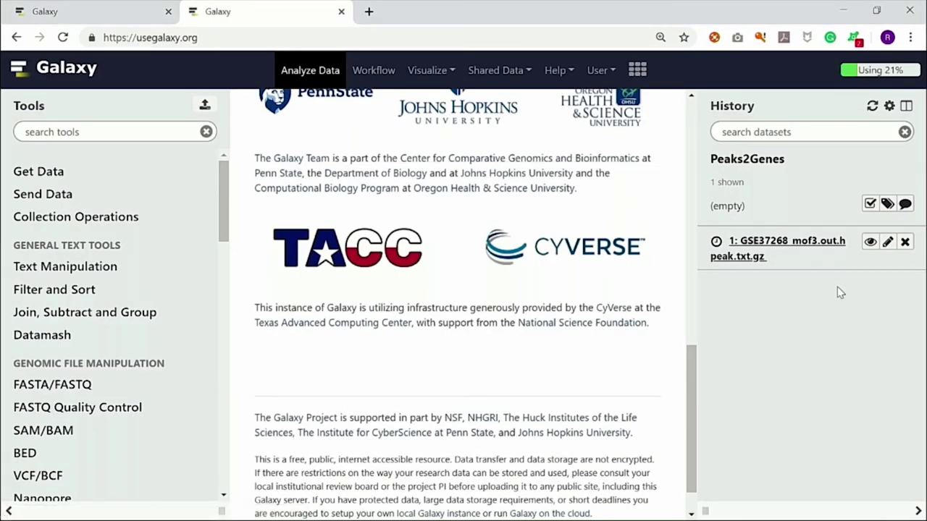
left_click(63, 38)
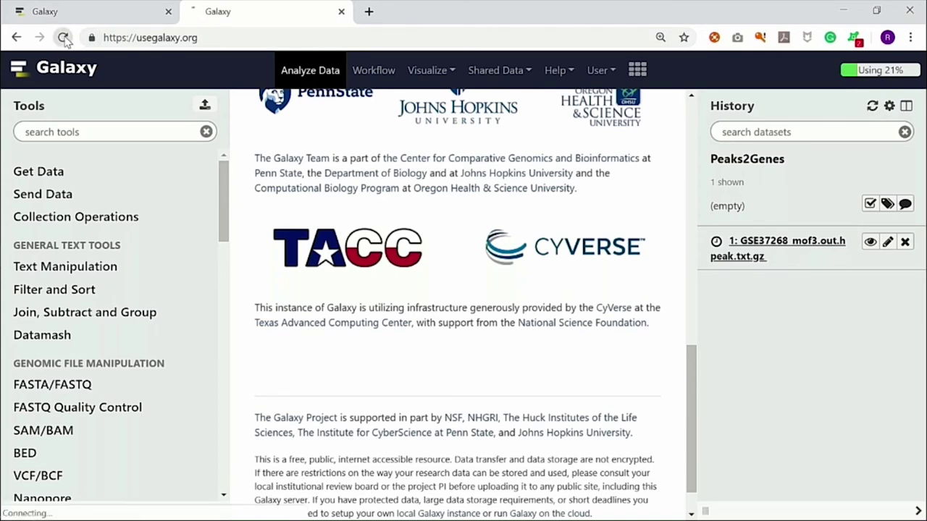
left_click(908, 110)
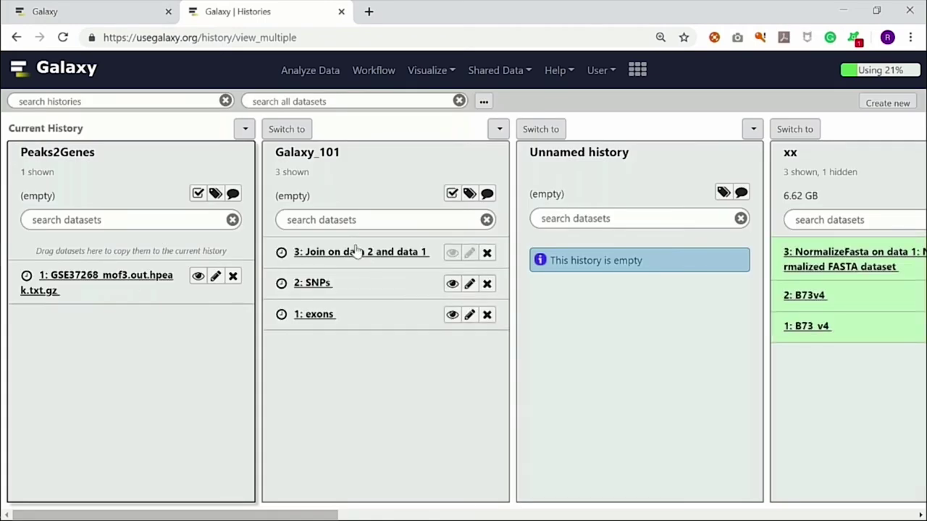
left_click(306, 152)
key("Escape")
left_click(17, 37)
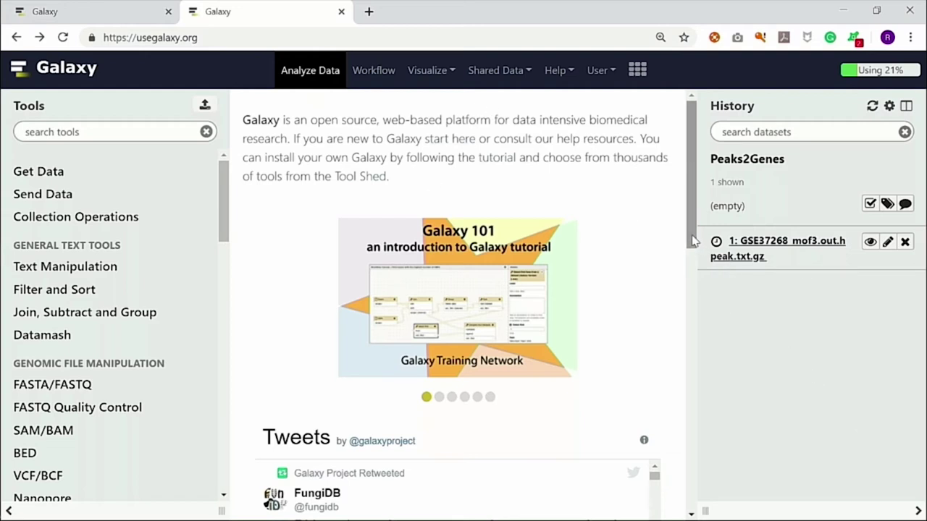
Step: Switch back to the tutorial and look ahead to the promoter region output and the hands-on Change format and database
key("alt+Tab")
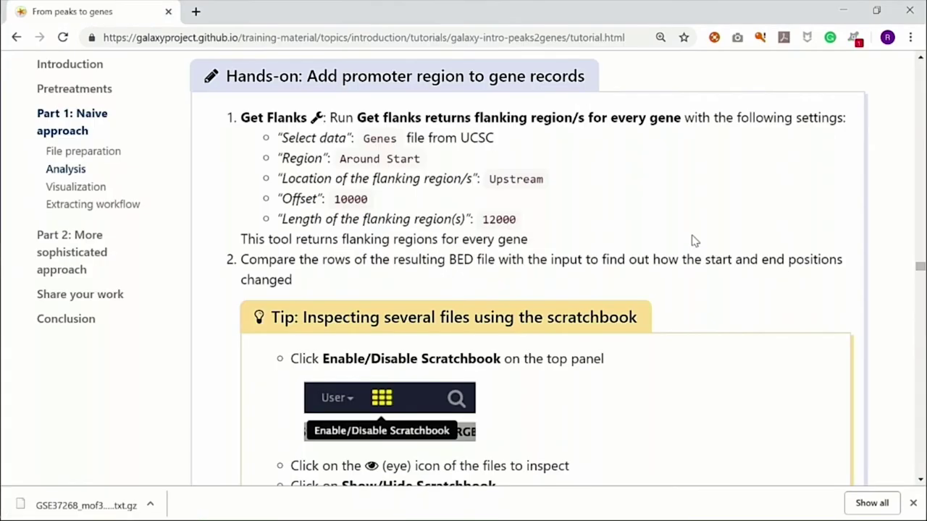
scroll(680, 375, "down", 7)
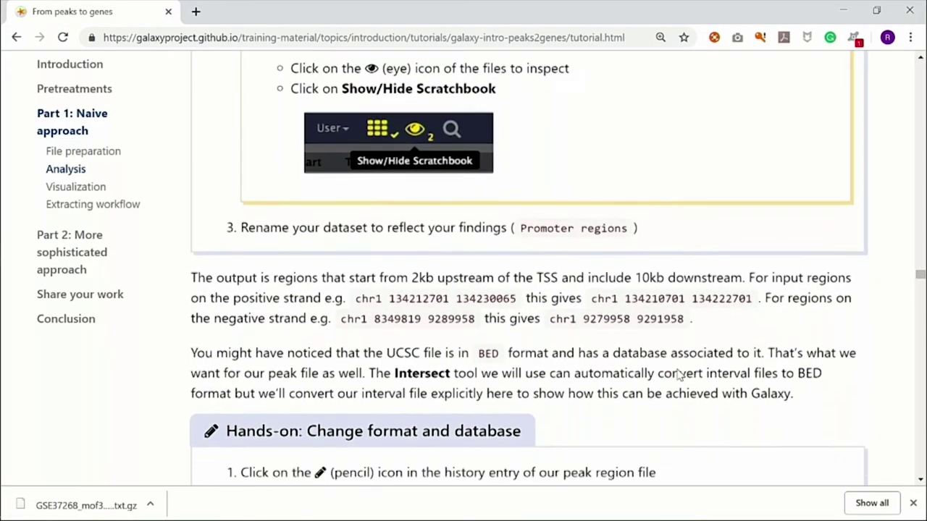
scroll(680, 376, "up", 5)
scroll(680, 375, "down", 5)
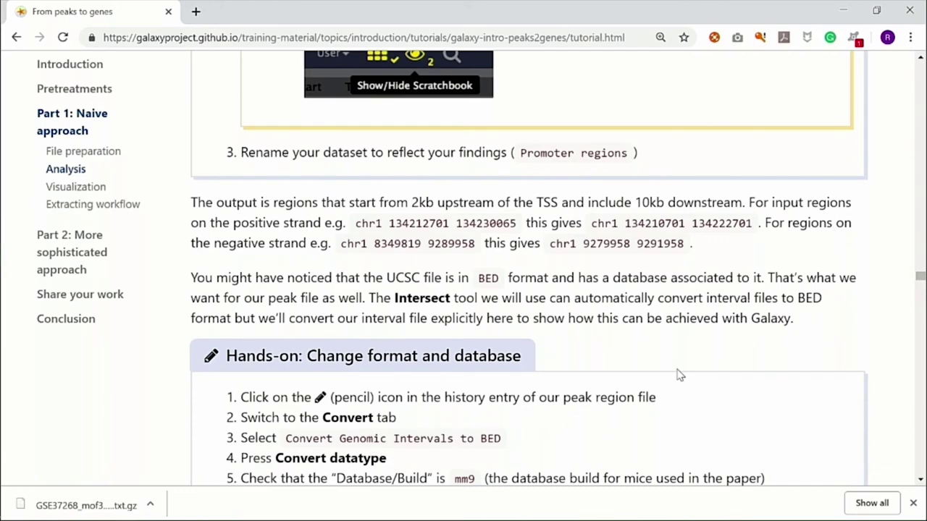
Step: Return to the Get Flanks diagram in the Analysis section and compare it with the settings in the promoter region hands-on
scroll(680, 375, "up", 10)
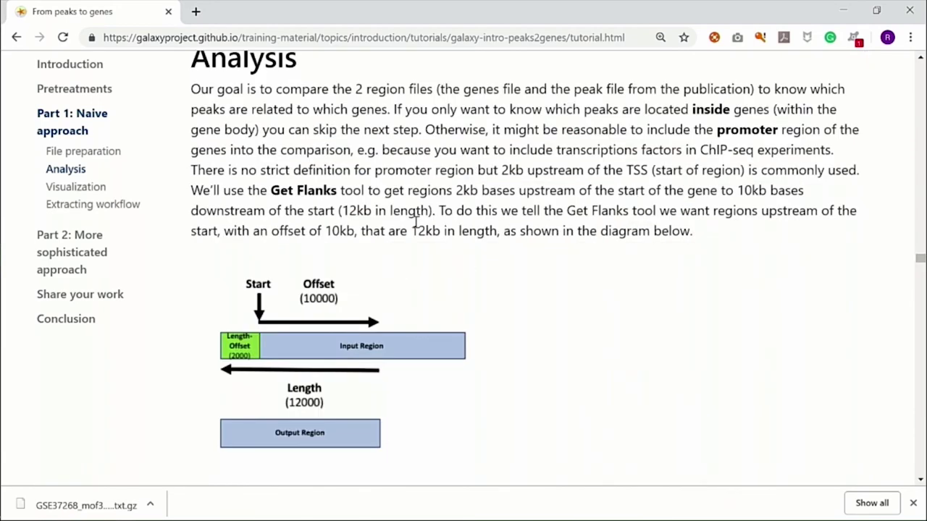
scroll(416, 222, "down", 1)
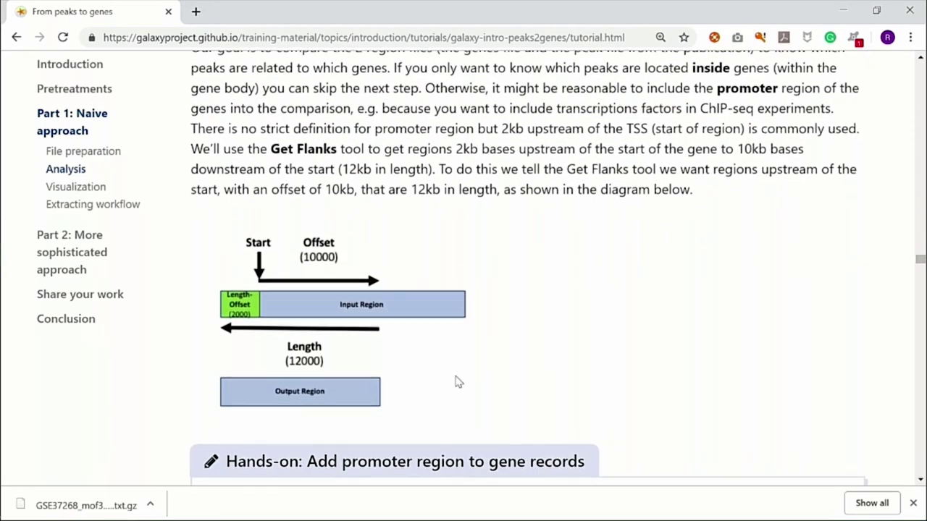
scroll(457, 382, "down", 5)
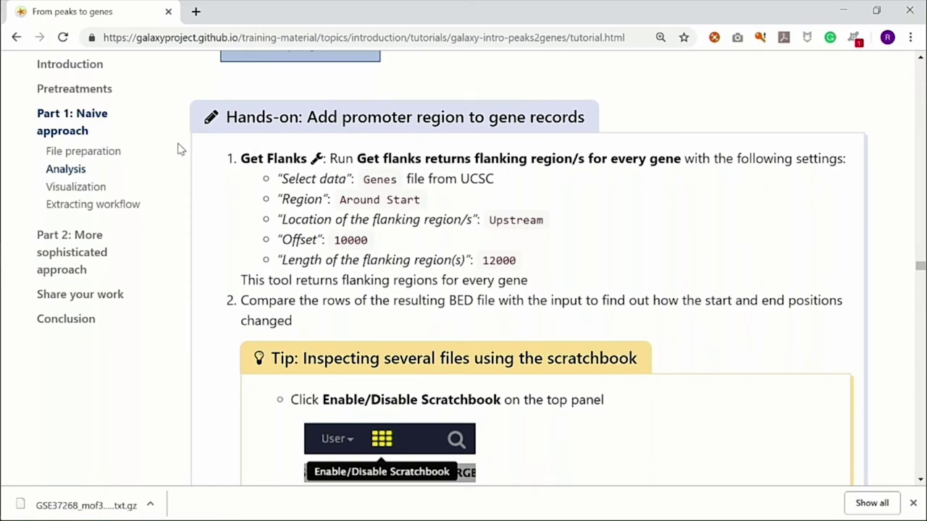
scroll(750, 186, "up", 4)
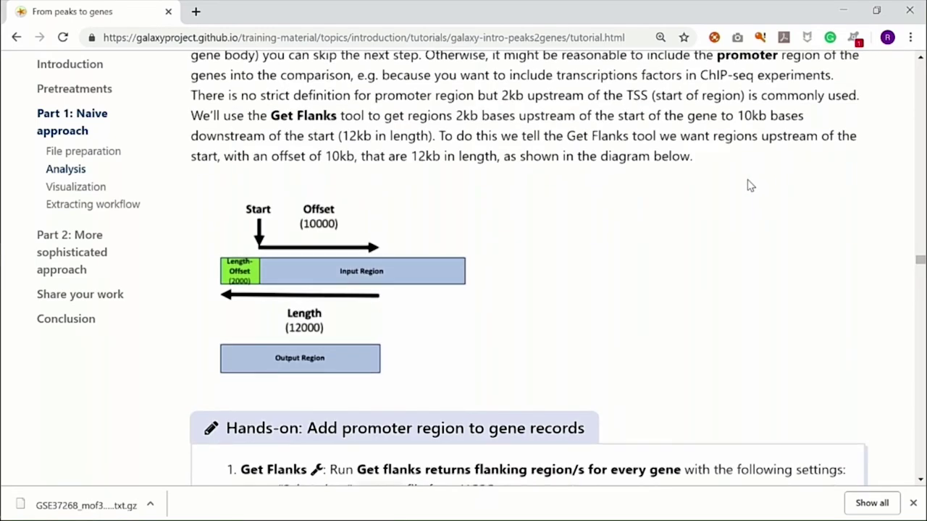
Step: Review the Analysis introduction, the promoter region hands-on with its Get Flanks settings, and the scratchbook tip
scroll(750, 186, "up", 6)
scroll(751, 187, "down", 4)
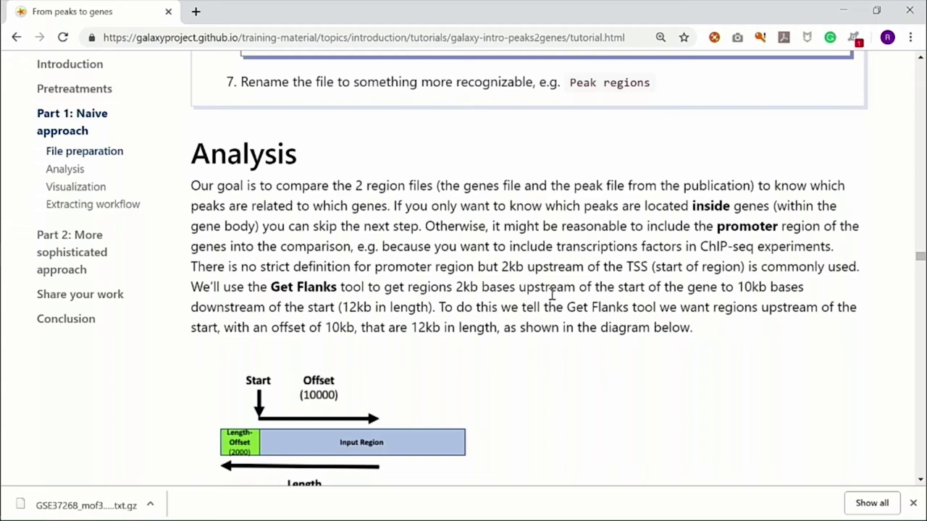
scroll(554, 293, "down", 7)
scroll(553, 295, "up", 2)
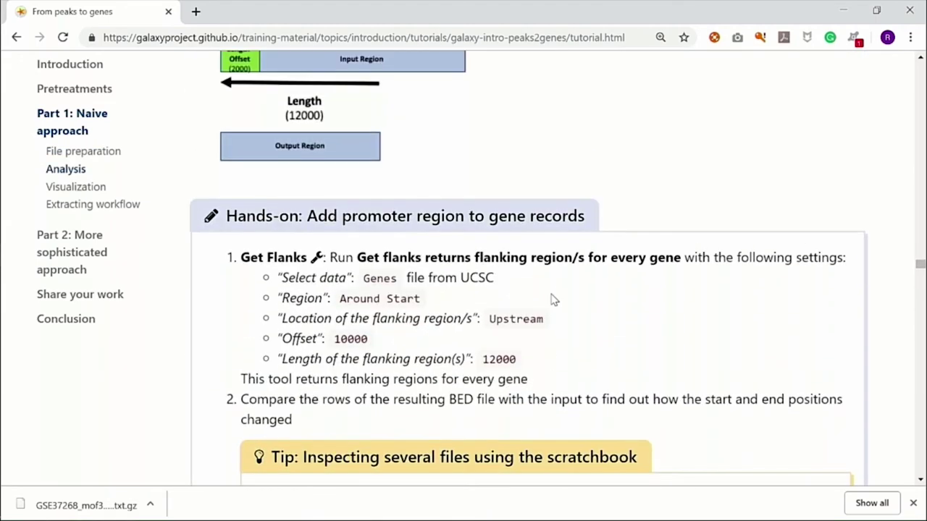
scroll(552, 300, "down", 4)
scroll(553, 300, "up", 3)
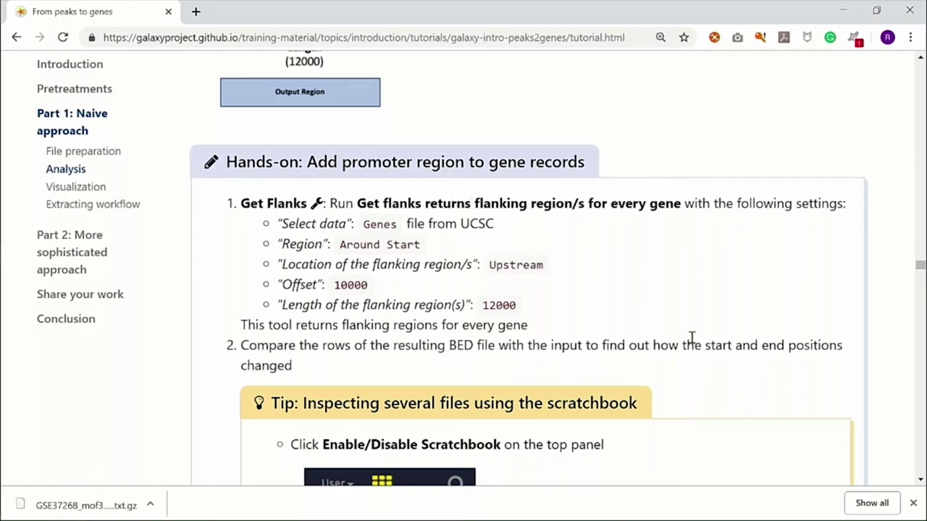
scroll(692, 338, "down", 1)
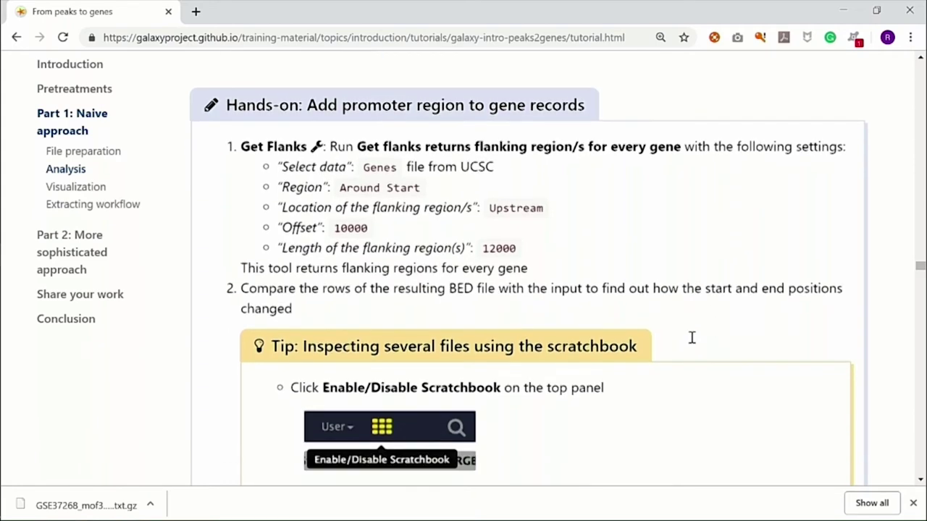
scroll(654, 278, "down", 3)
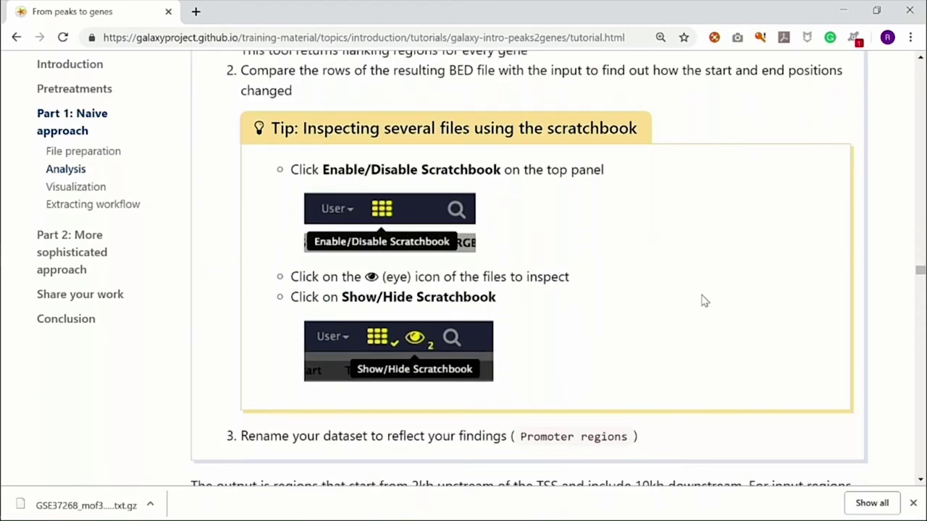
Step: Read the promoter region output, the notes on BED format and the Intersect tool, and the hands-on Change format and database
scroll(702, 301, "down", 3)
scroll(703, 301, "down", 6)
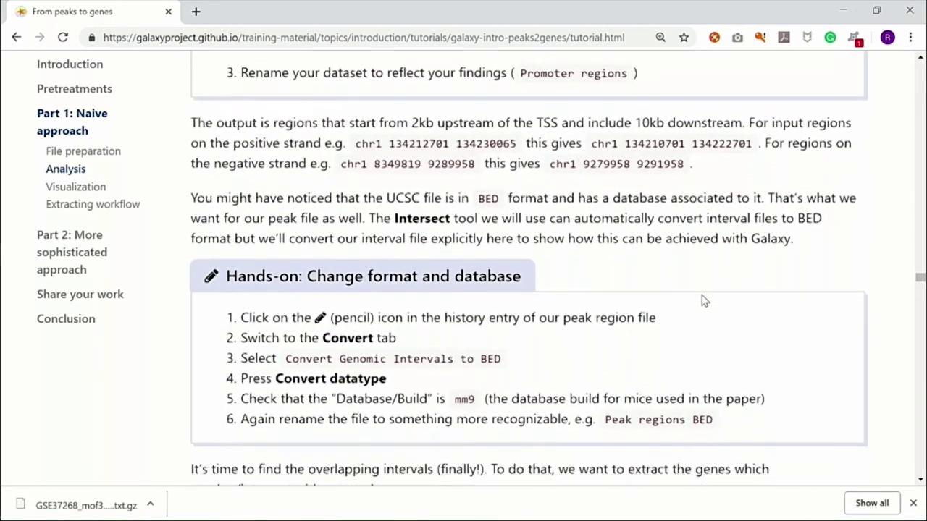
scroll(703, 300, "down", 2)
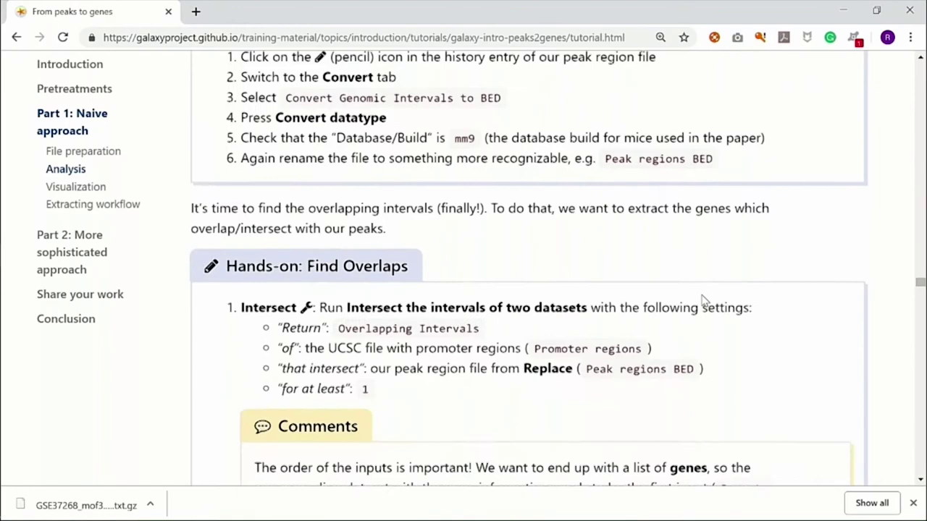
scroll(702, 300, "up", 3)
scroll(702, 300, "down", 1)
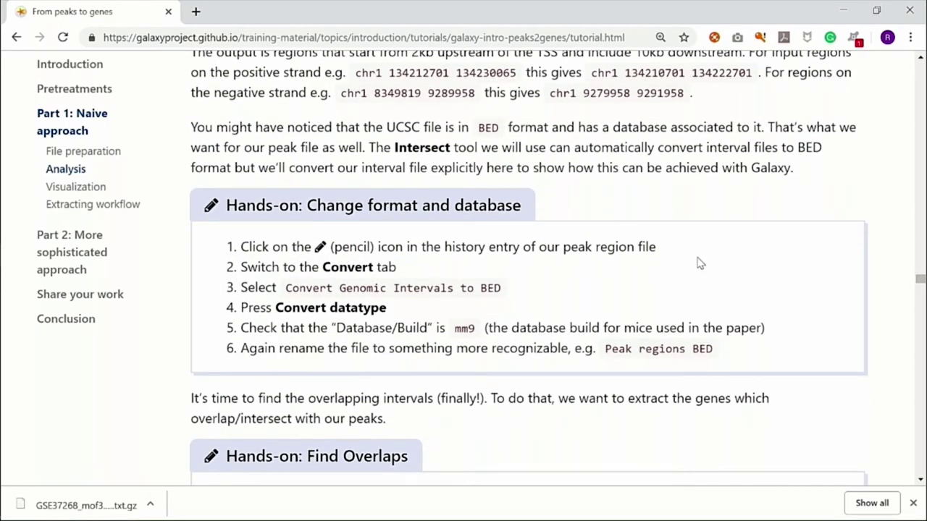
scroll(707, 213, "down", 1)
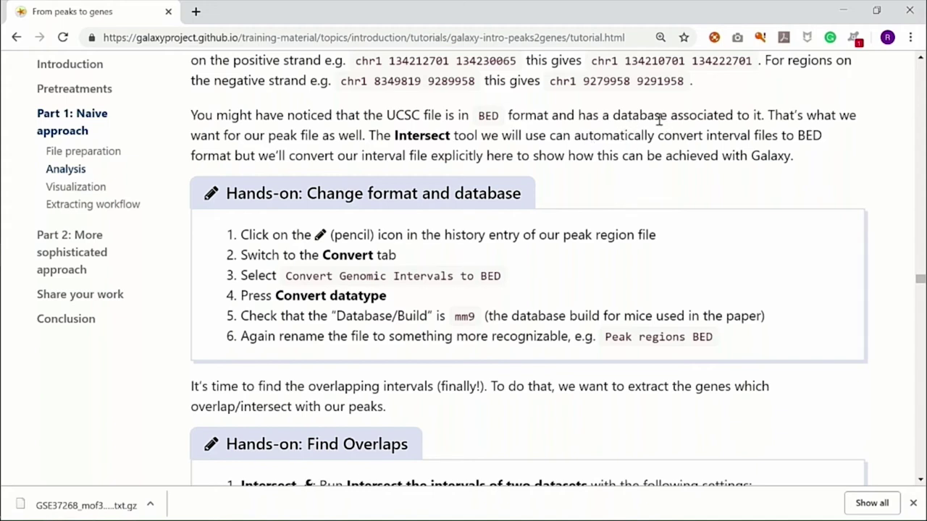
double_click(479, 115)
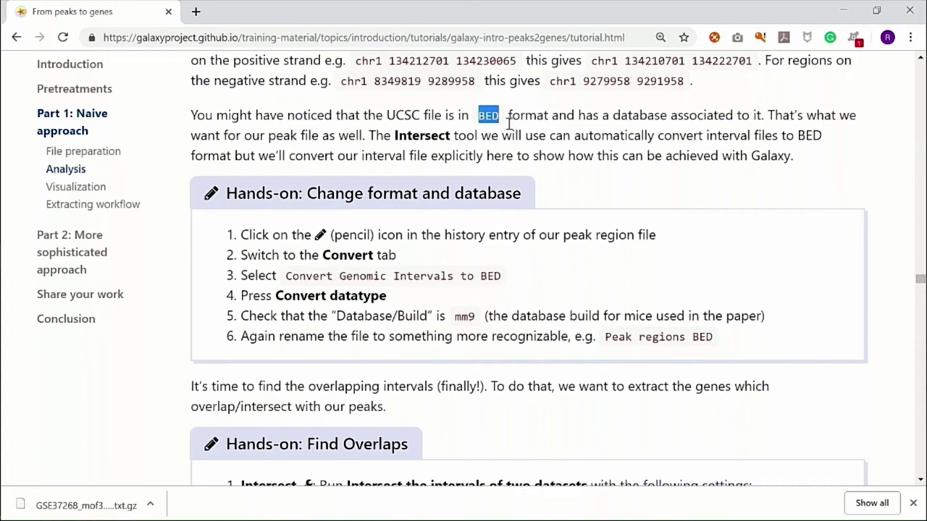
left_click(510, 124)
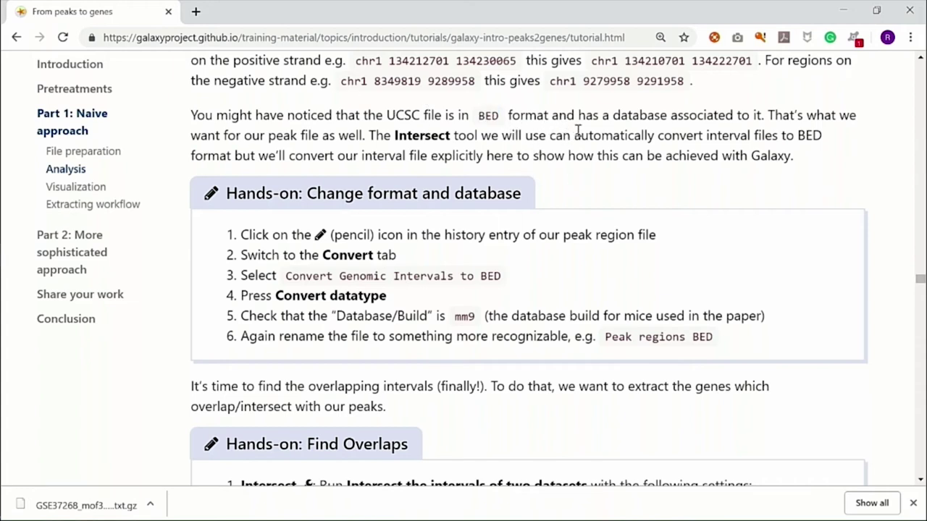
scroll(459, 264, "down", 2)
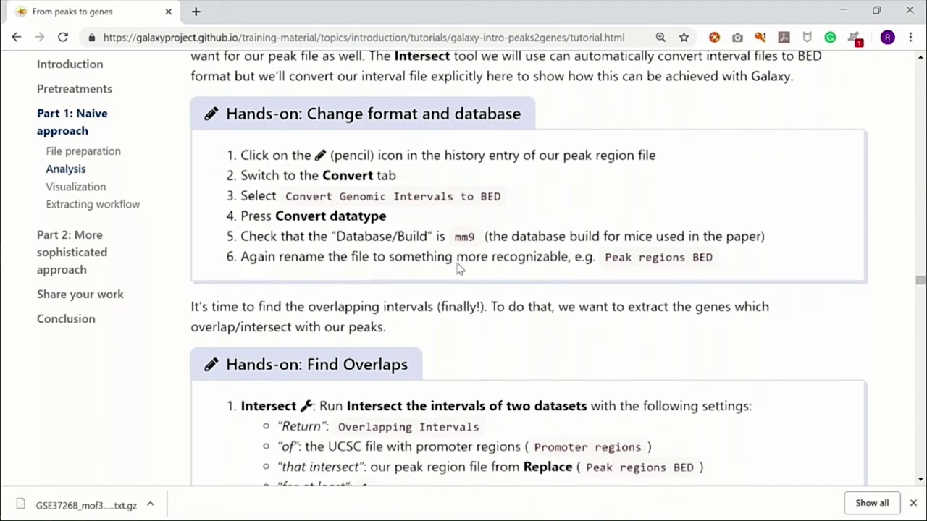
scroll(482, 106, "up", 1)
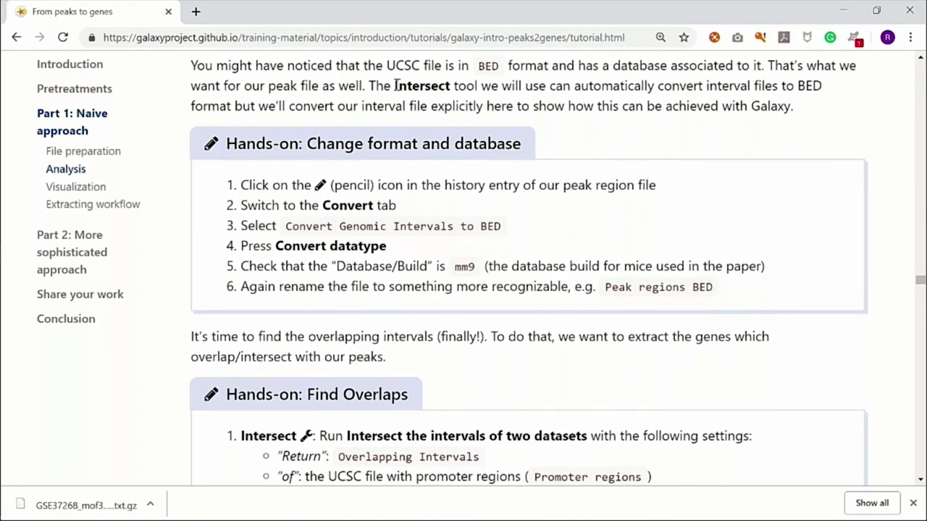
left_click_drag(396, 86, 452, 89)
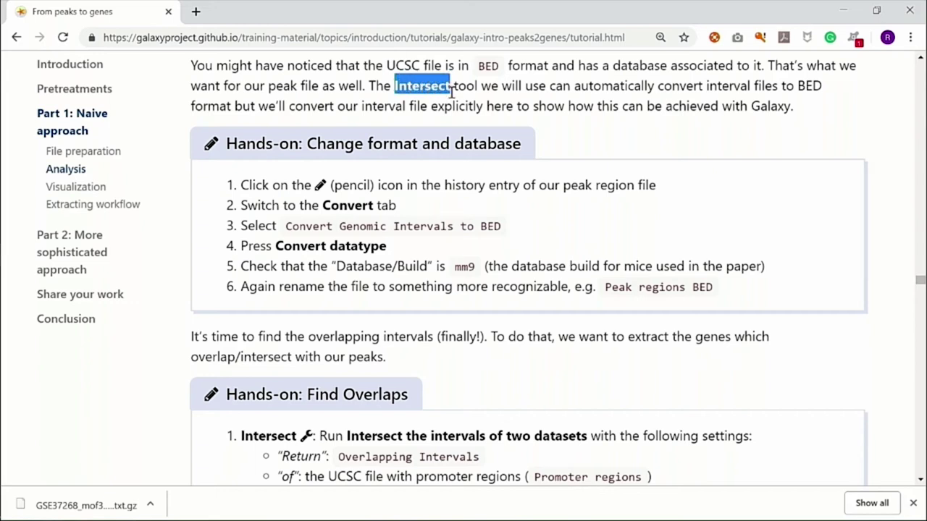
left_click(608, 112)
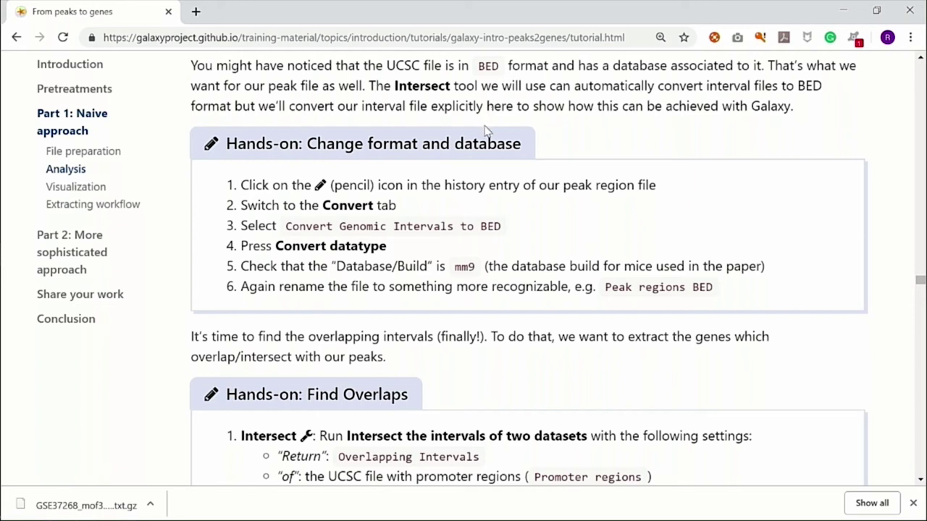
Step: Examine the hands-on Find Overlaps, including the Intersect settings, the comment on input order and the example output table
scroll(617, 161, "down", 5)
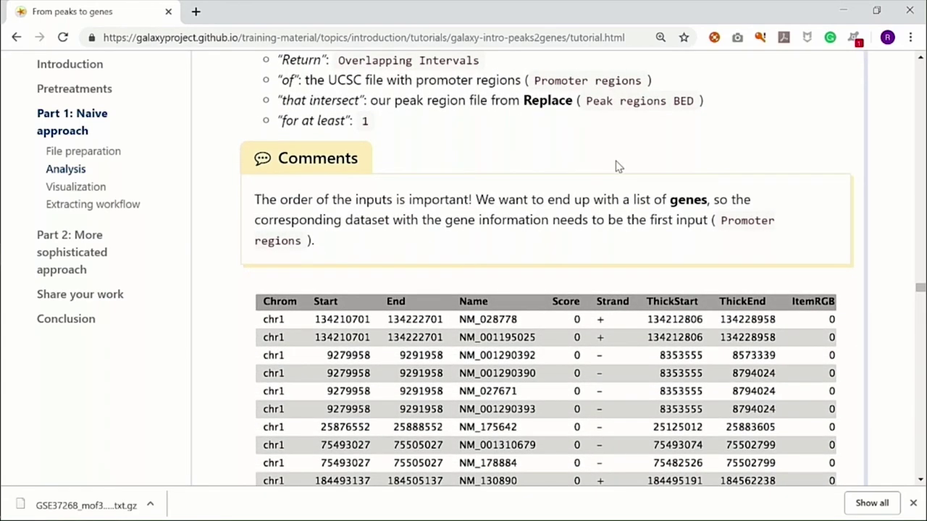
scroll(617, 166, "down", 3)
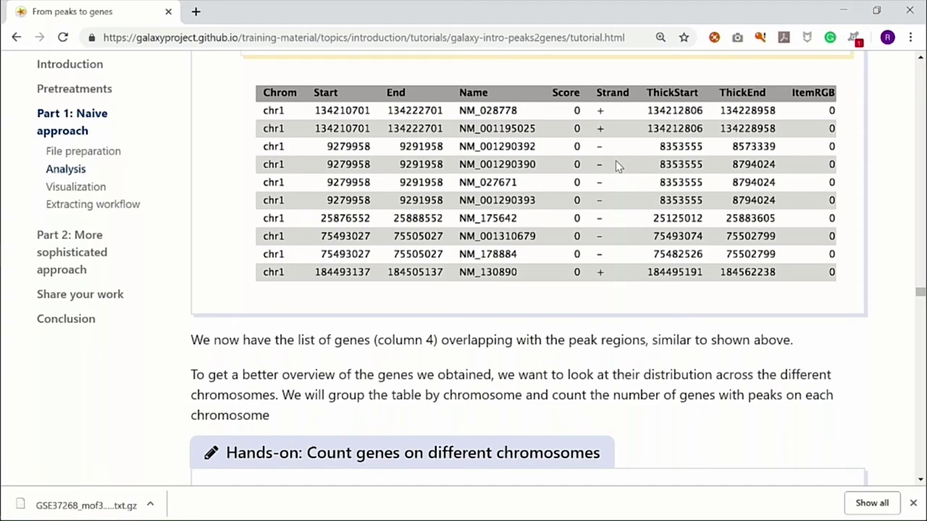
scroll(617, 166, "up", 3)
scroll(617, 165, "down", 2)
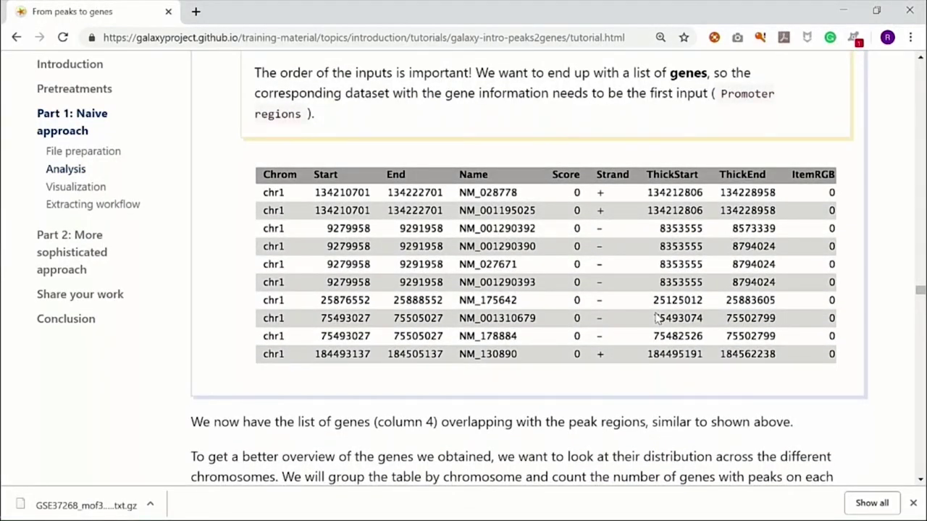
scroll(655, 318, "down", 1)
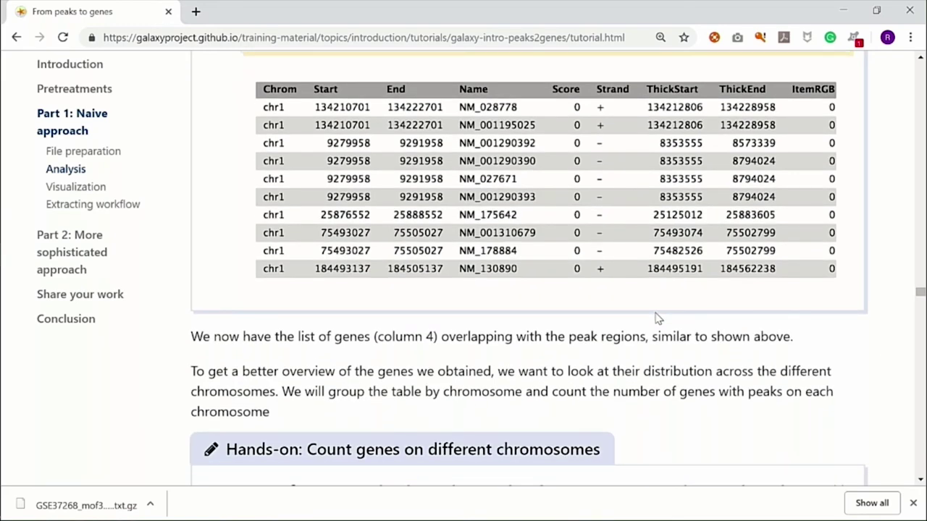
scroll(656, 319, "up", 3)
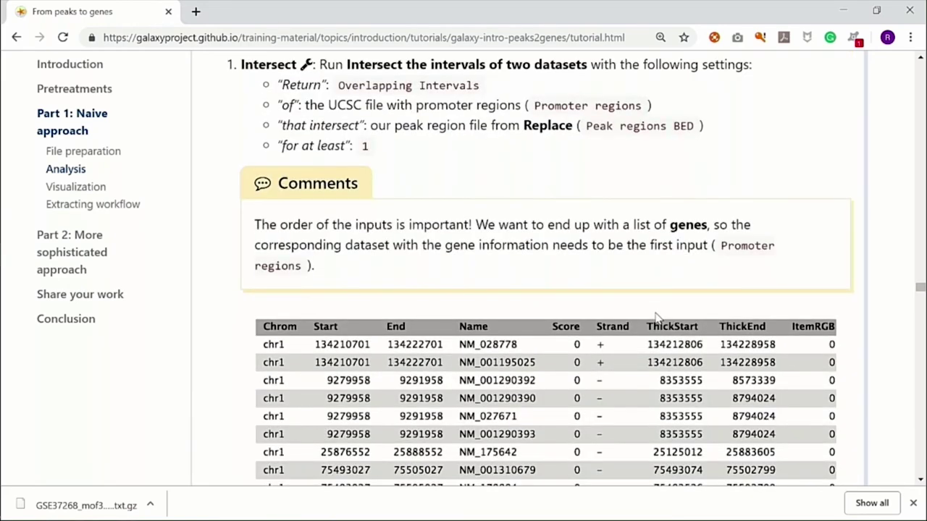
scroll(655, 319, "down", 2)
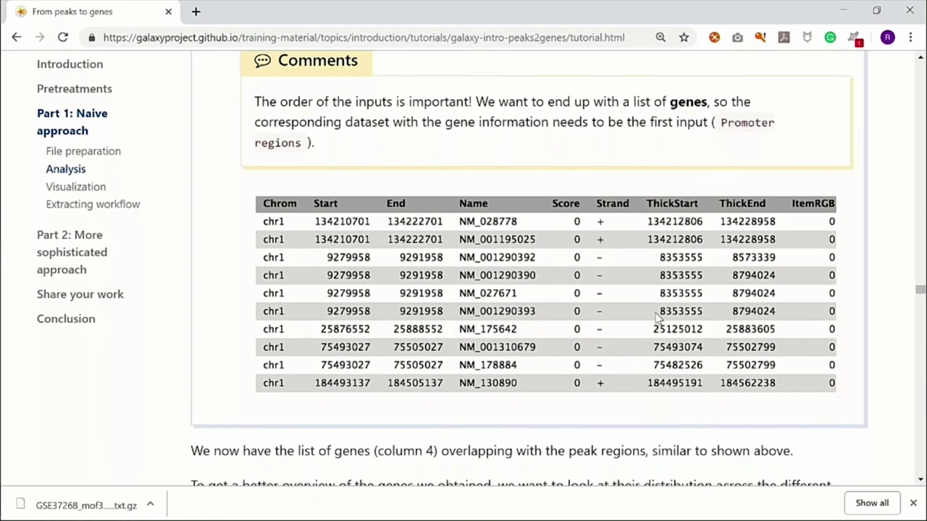
scroll(591, 346, "down", 1)
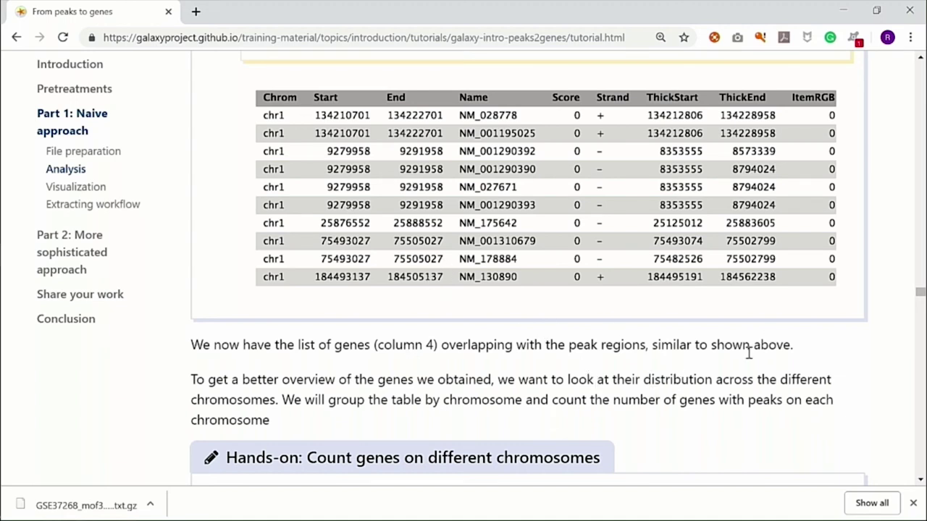
Step: Look through the hands-on Count genes on different chromosomes and the Visualization section's hands-on Draw barchart
scroll(750, 353, "down", 4)
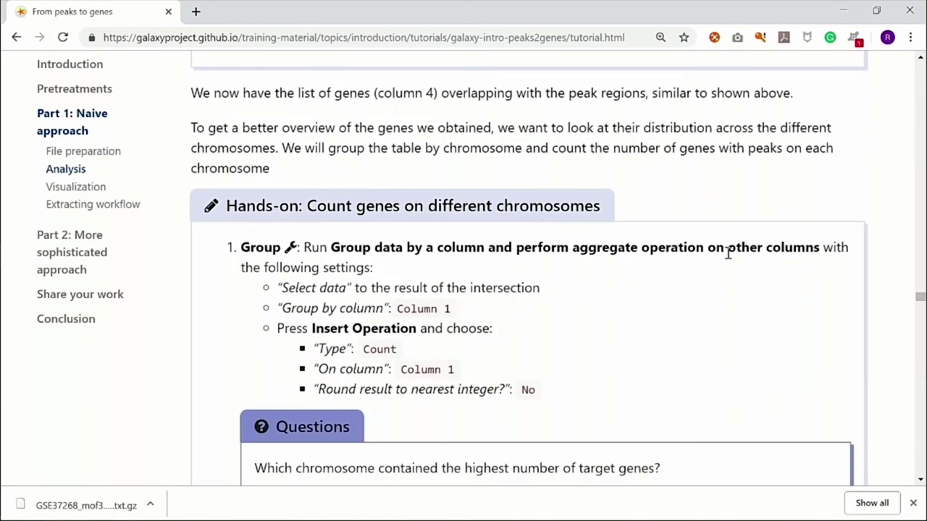
scroll(728, 251, "down", 3)
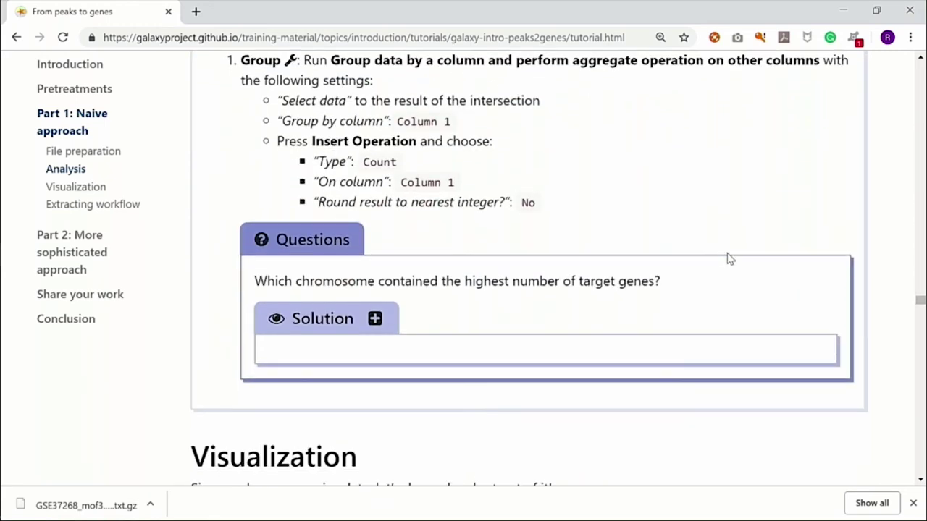
scroll(728, 258, "down", 5)
scroll(601, 239, "down", 1)
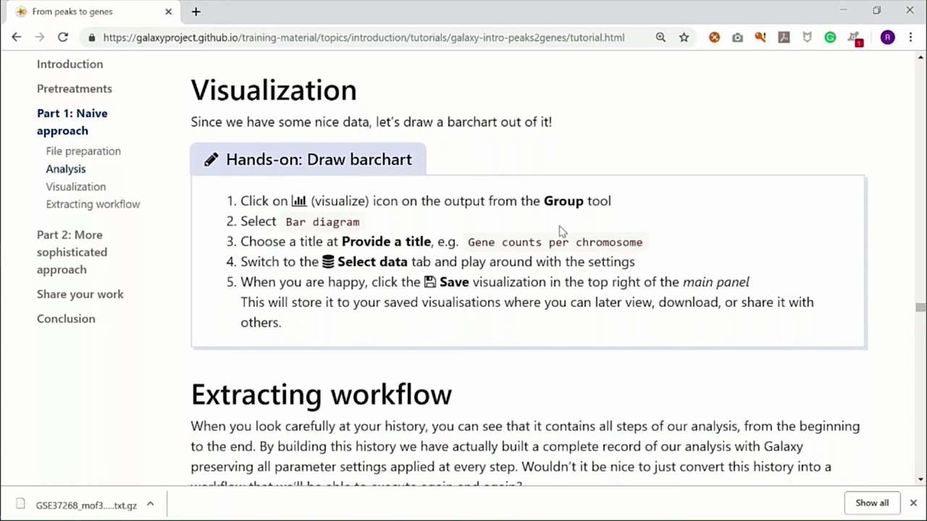
scroll(493, 234, "down", 1)
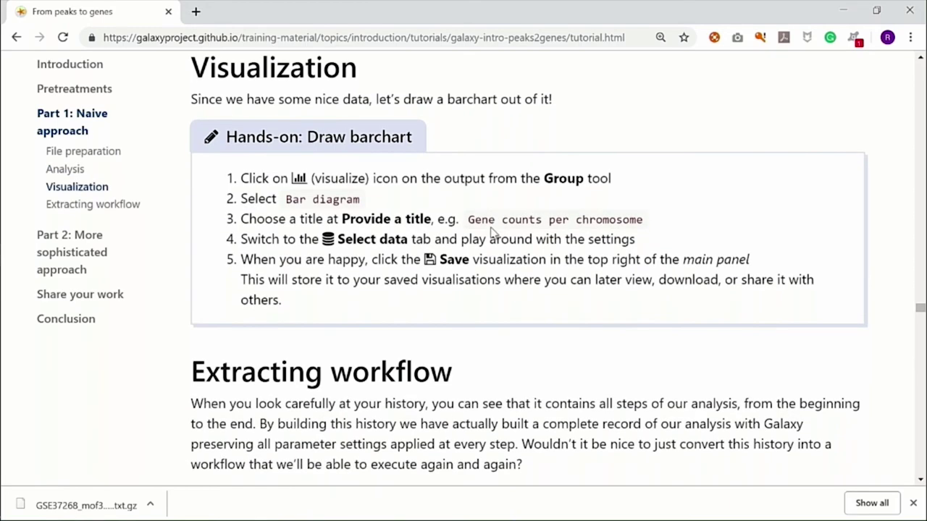
Step: Read the Extracting workflow section and the hands-on Extract workflow up to the example workflow diagram
scroll(626, 219, "down", 3)
scroll(626, 219, "down", 1)
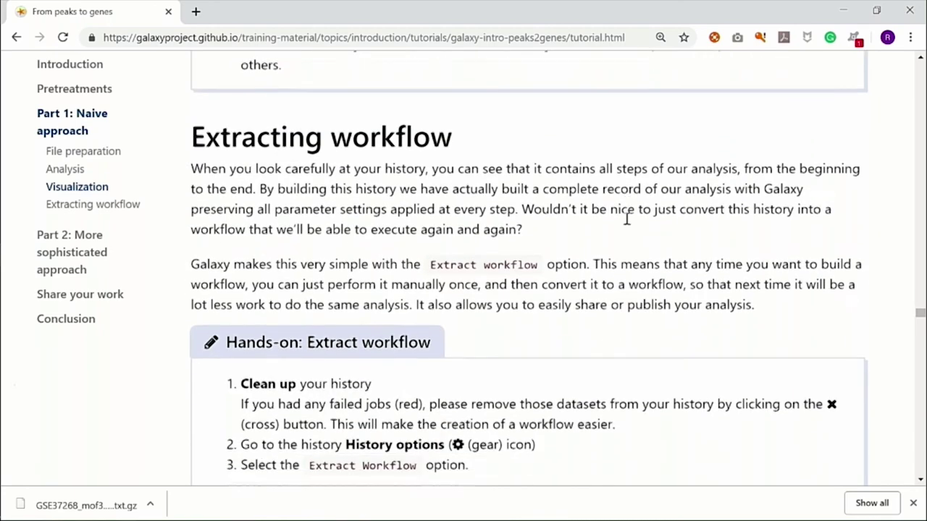
scroll(628, 225, "down", 3)
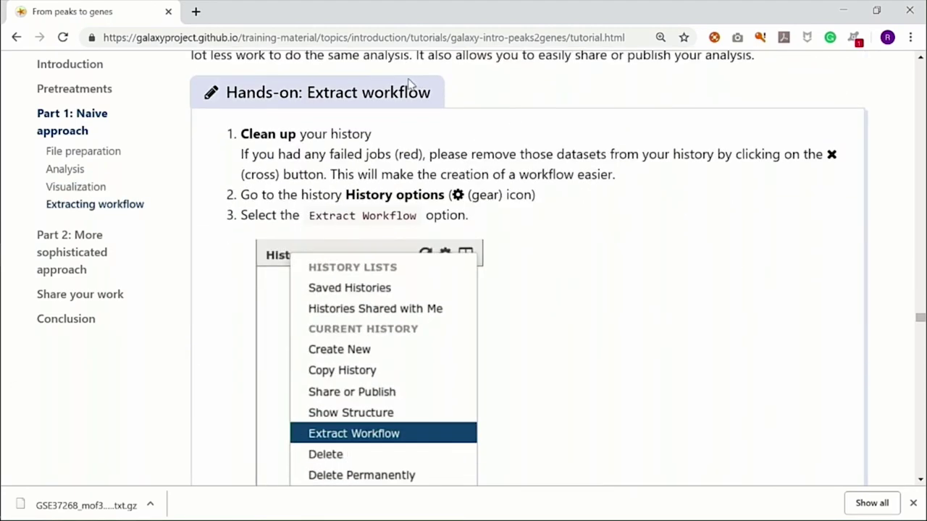
scroll(636, 215, "down", 4)
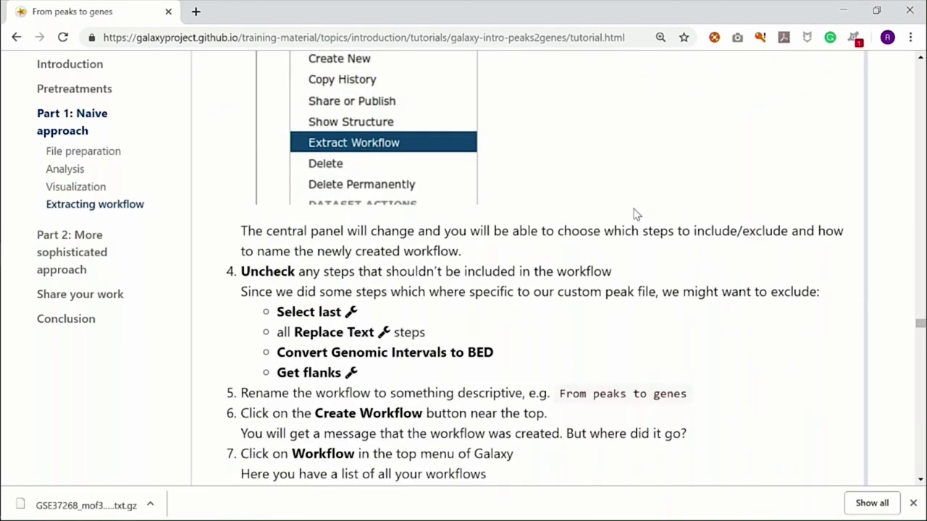
scroll(635, 214, "down", 5)
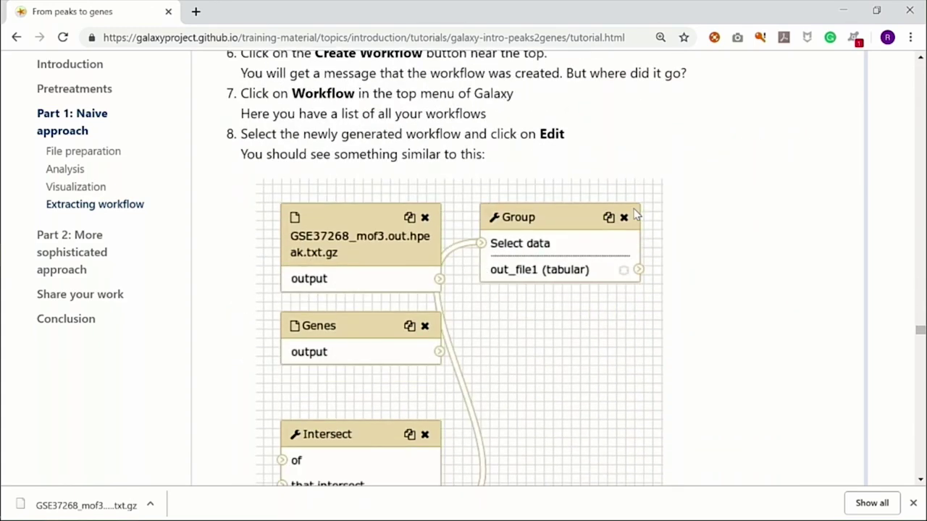
scroll(634, 214, "down", 6)
scroll(635, 210, "up", 3)
scroll(634, 212, "down", 3)
scroll(671, 184, "up", 4)
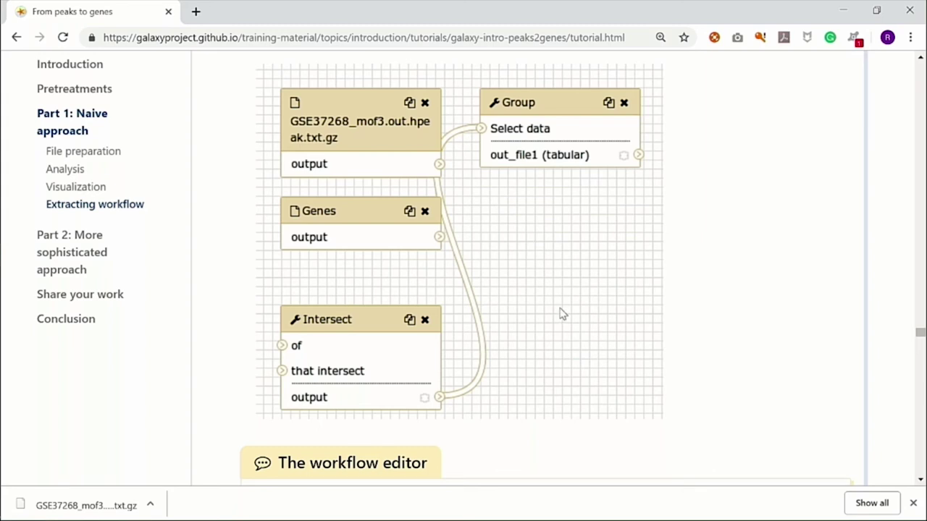
Step: Read the workflow editor comment and connection steps, and skim into Part 2 as far as Create peak summit file
scroll(672, 303, "down", 3)
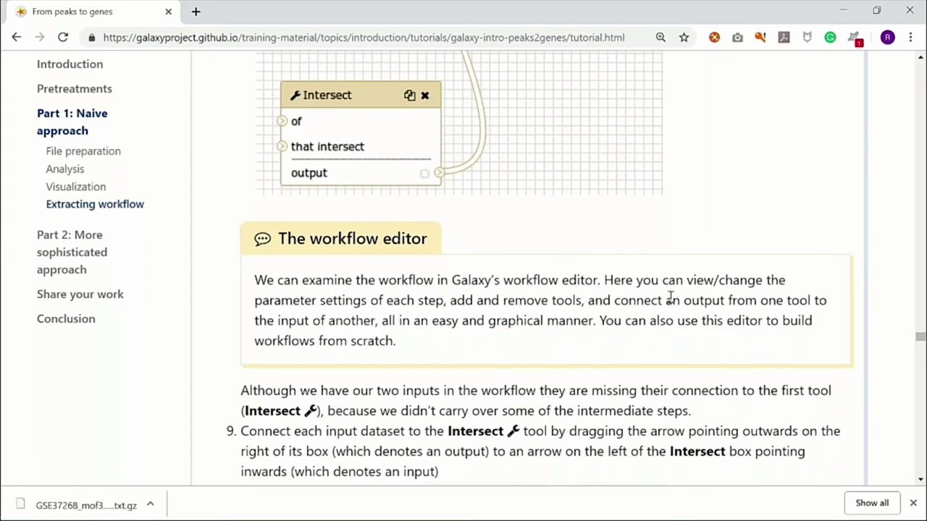
scroll(578, 231, "down", 1)
scroll(578, 232, "down", 2)
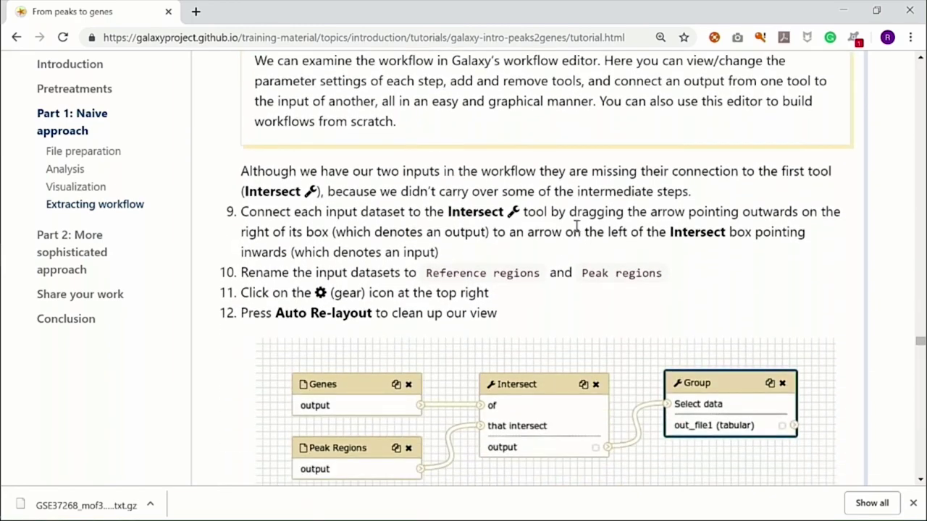
scroll(576, 227, "down", 15)
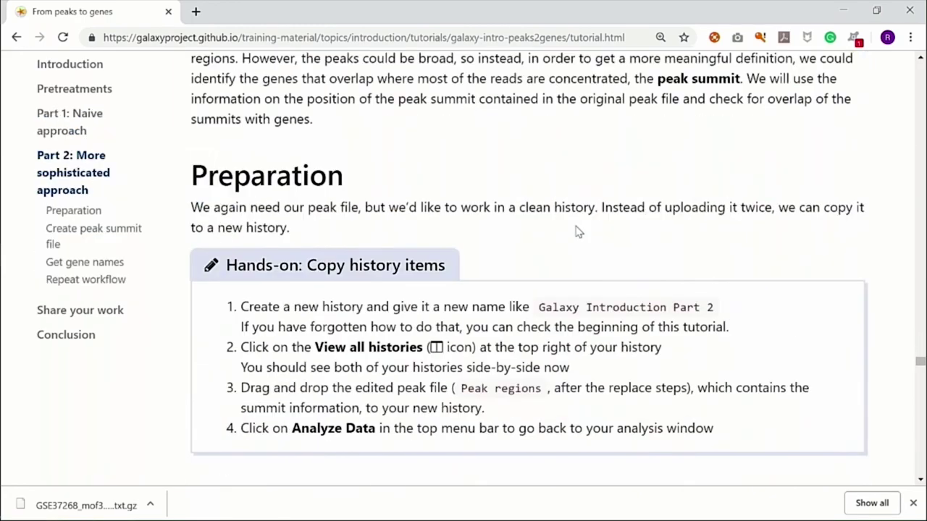
scroll(577, 228, "down", 20)
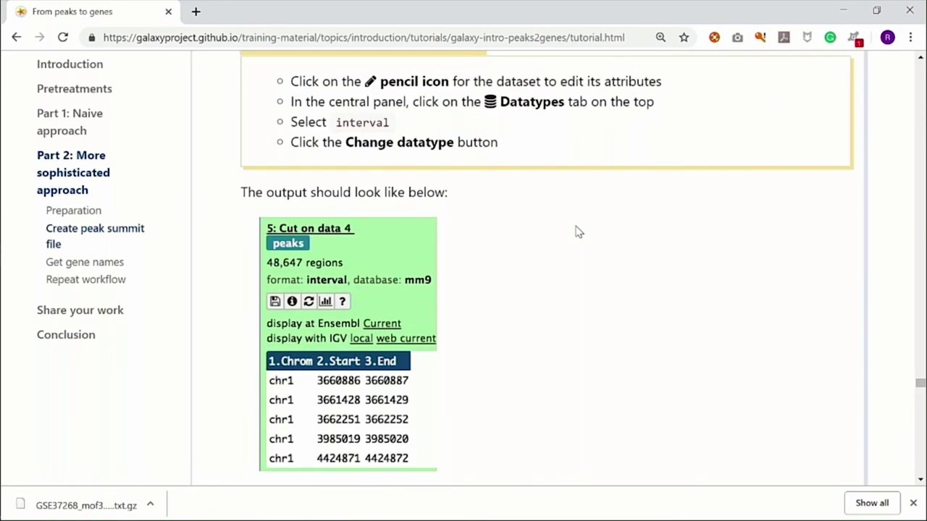
Step: Skim the rest of Part 2 through Get gene names and on to the tutorial's Conclusion and Key points
scroll(576, 283, "down", 7)
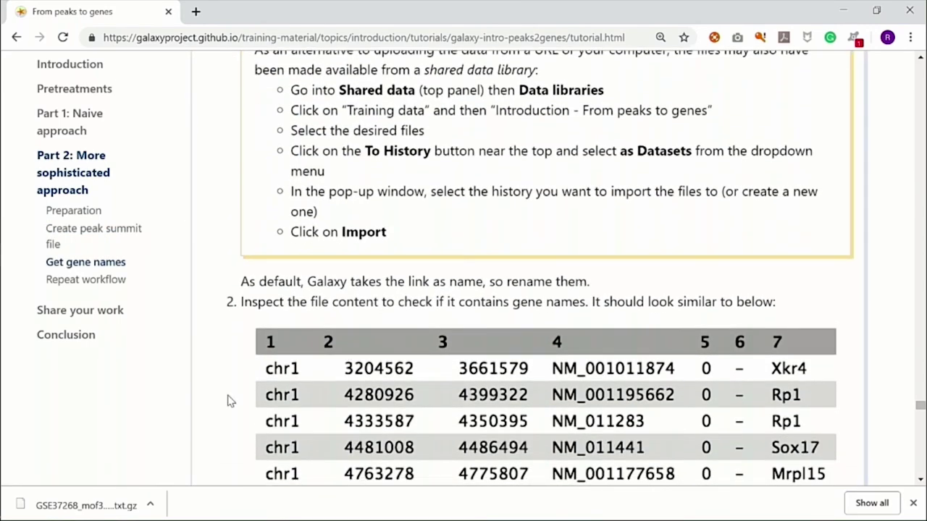
scroll(417, 412, "down", 20)
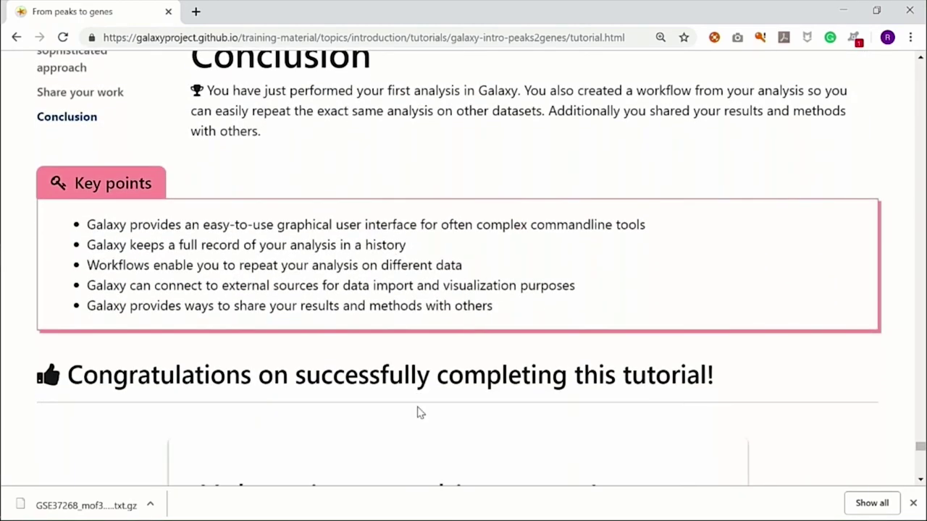
Step: Return to the usegalaxy.org window, make Galaxy_101 the current history from the overview of all histories, and go back to the analysis view
key("alt+Tab")
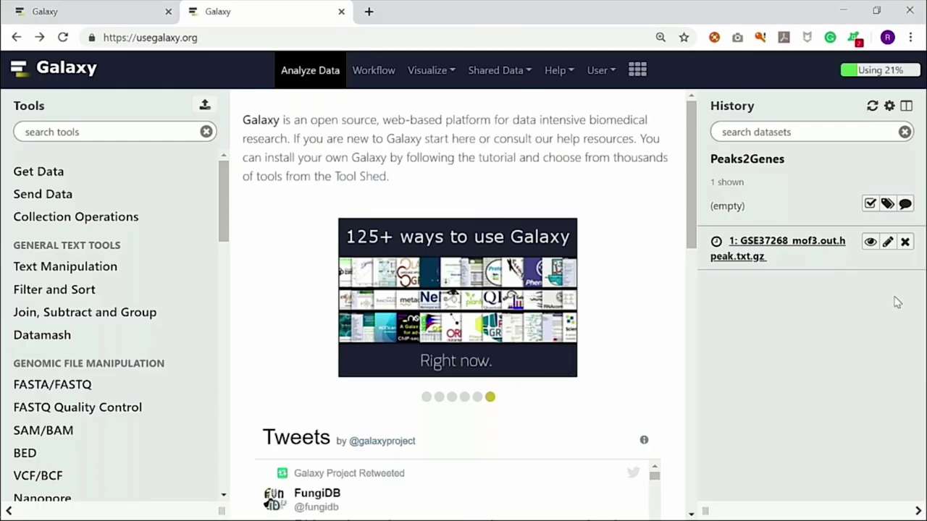
left_click(64, 37)
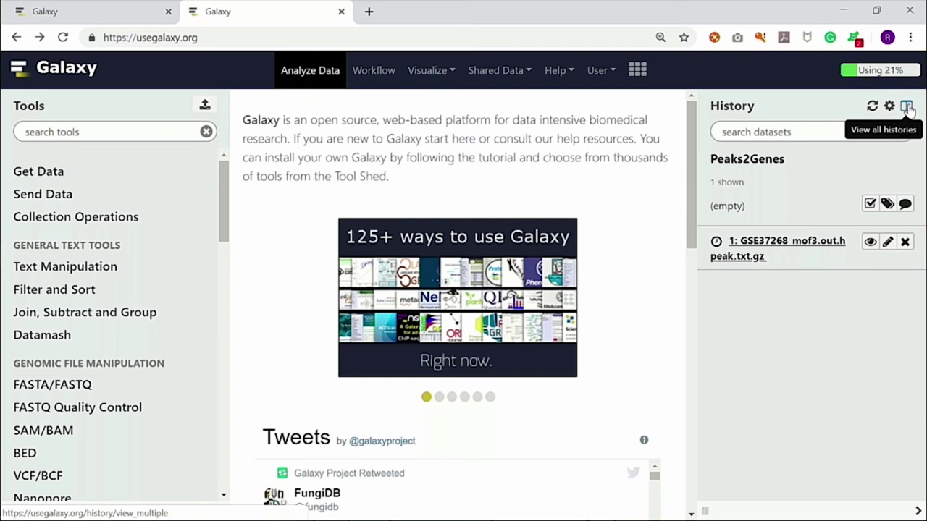
left_click(908, 107)
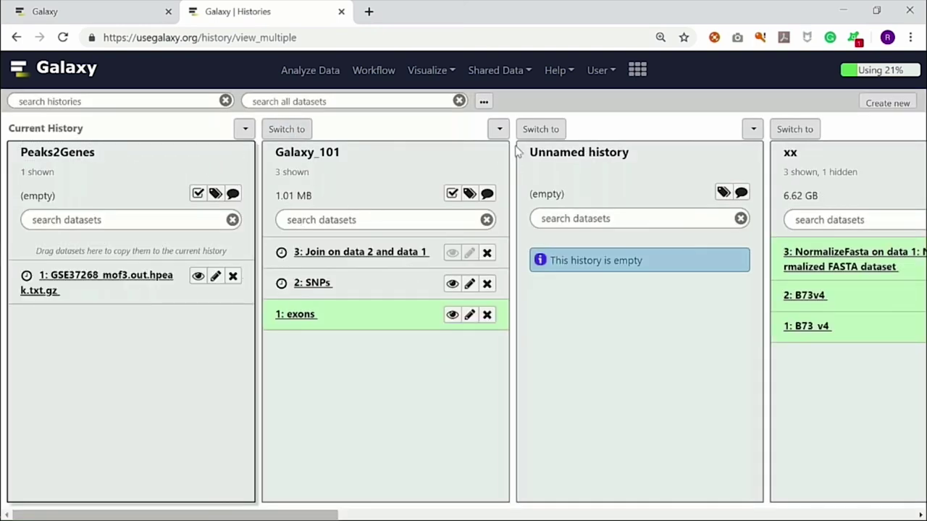
left_click(497, 130)
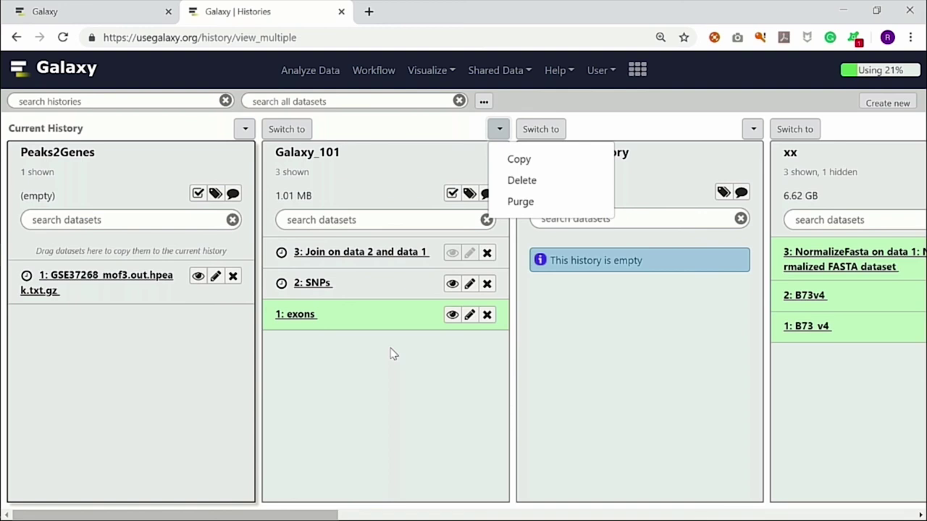
left_click(310, 130)
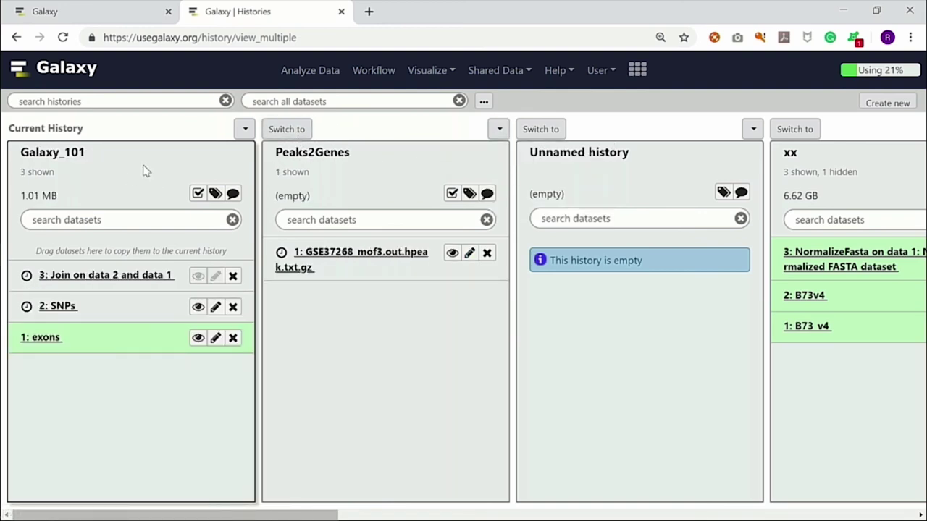
key("alt+Left")
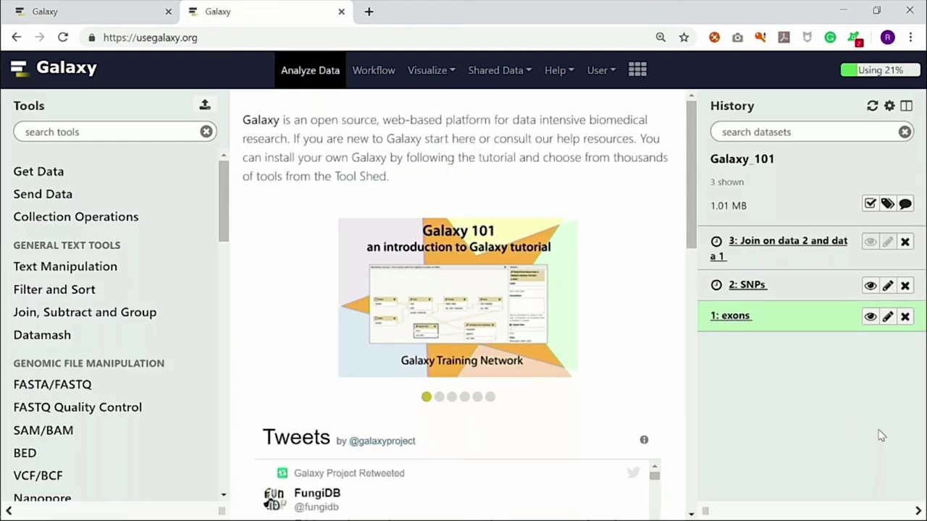
Step: View the contents of the exons dataset in the Galaxy_101 history and look across its columns
left_click(869, 317)
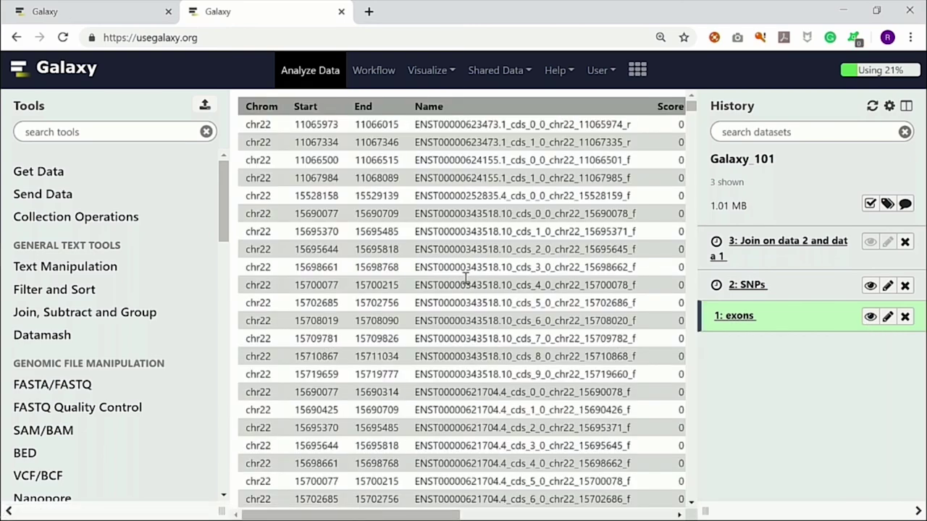
scroll(465, 277, "right", 5)
scroll(465, 277, "left", 5)
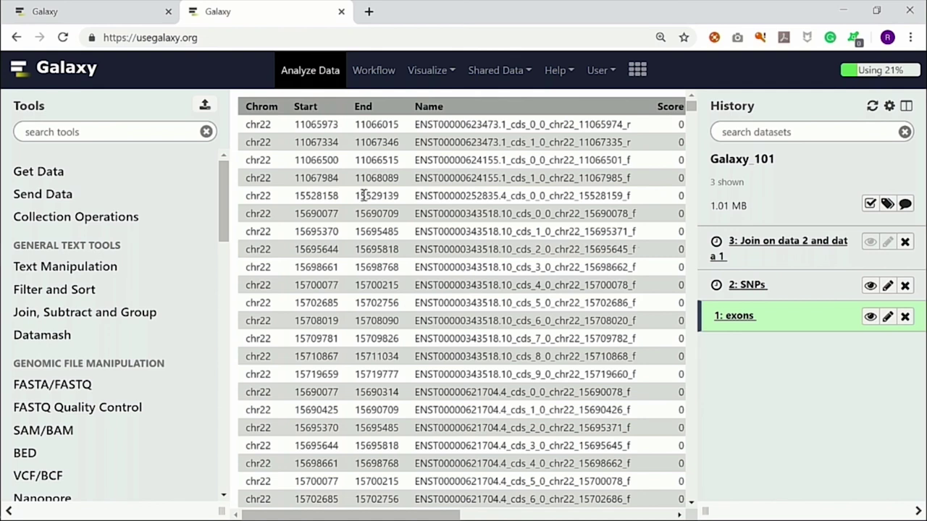